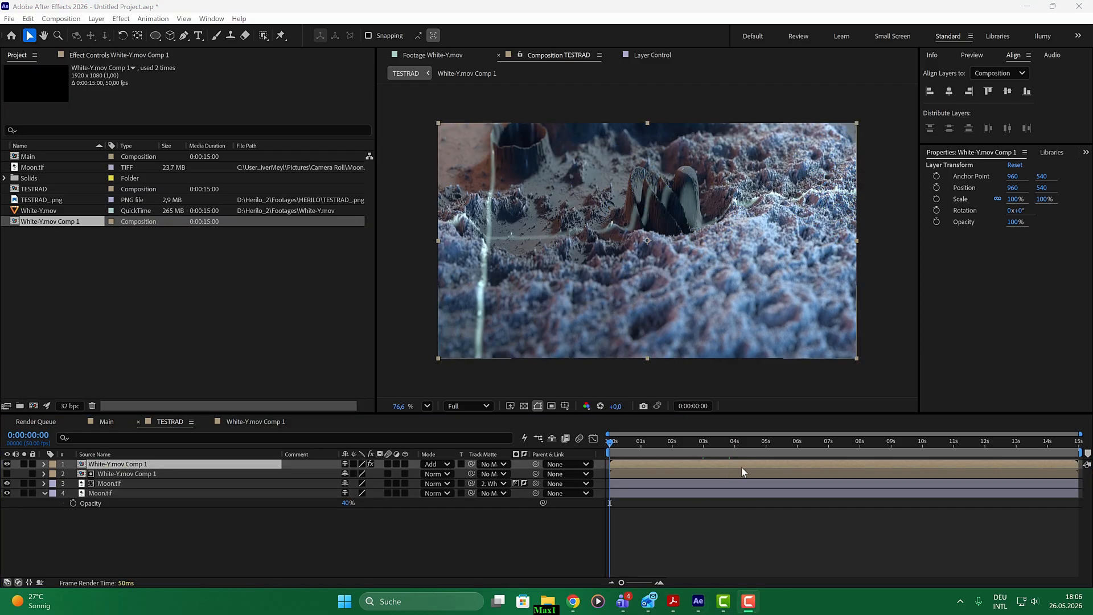
# Start a new project, discarding the unsaved changes to the current one
pyautogui.moveTo(614, 443); pyautogui.dragTo(693, 436)
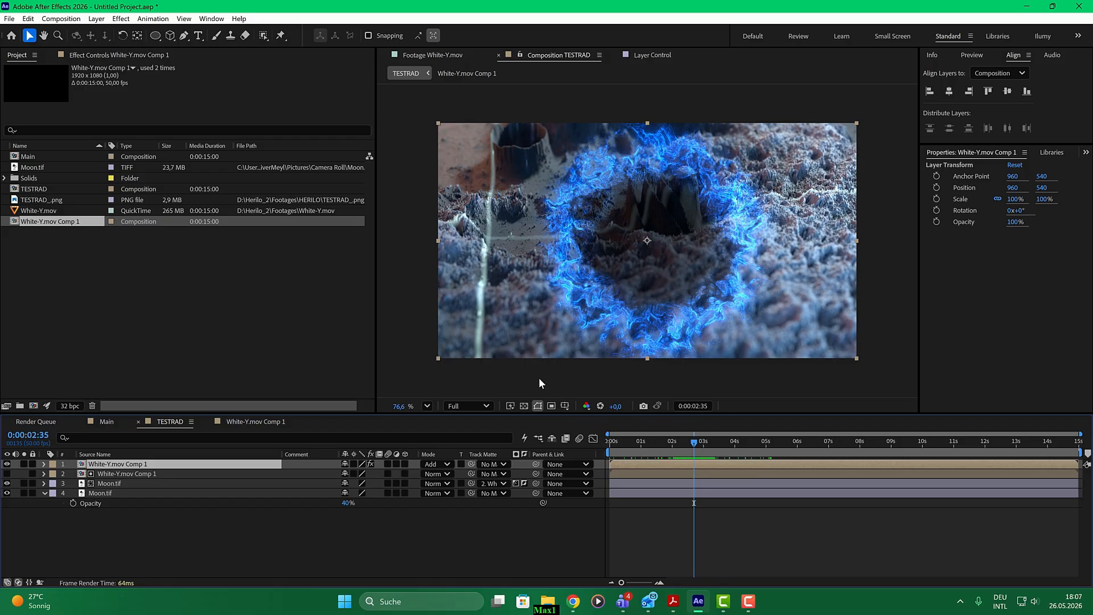
pyautogui.click(9, 19)
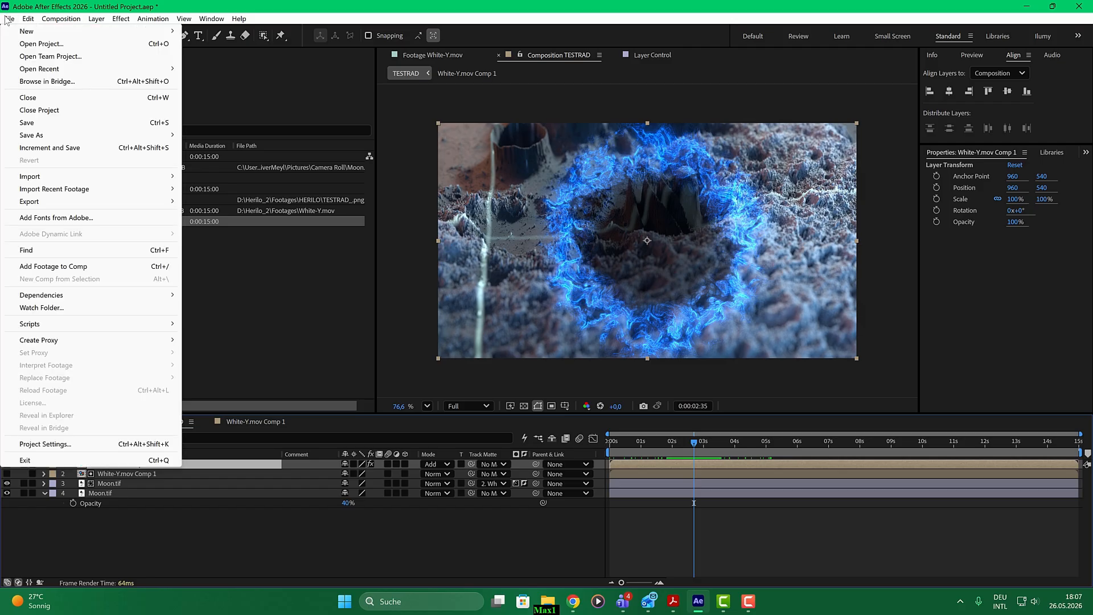
pyautogui.moveTo(27, 33)
pyautogui.click(228, 32)
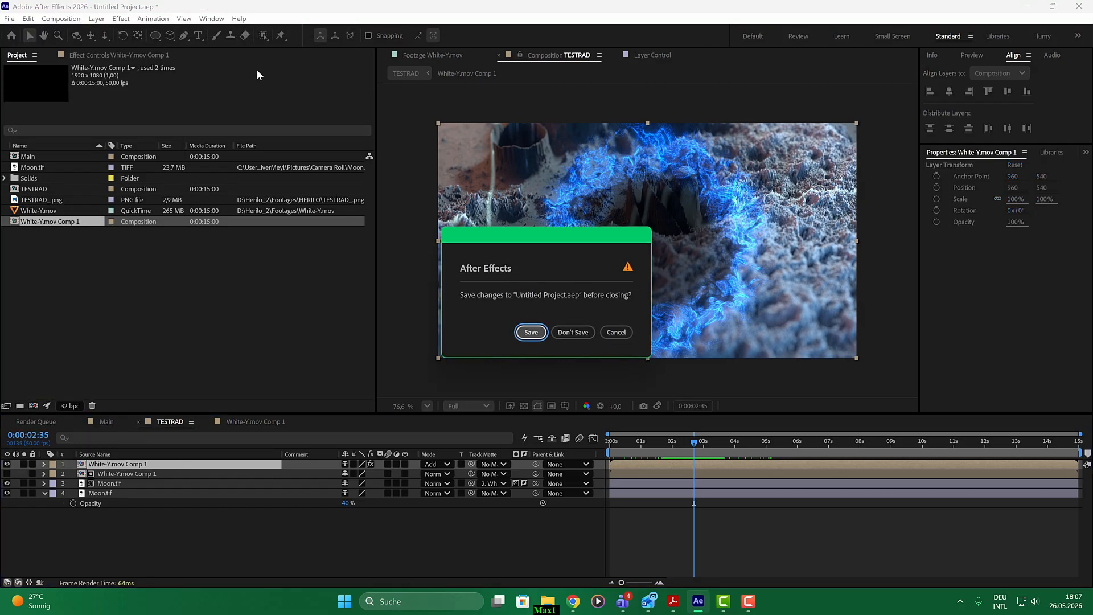
pyautogui.click(587, 330)
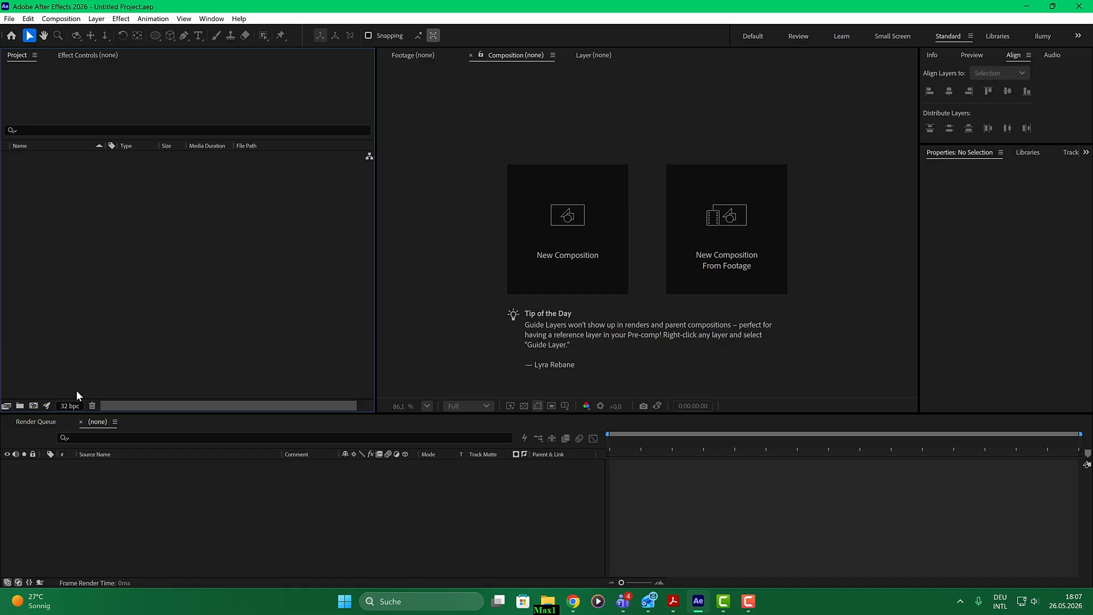
# Create a new composition named Main with a size of 1500 x 1500 px
pyautogui.click(33, 406)
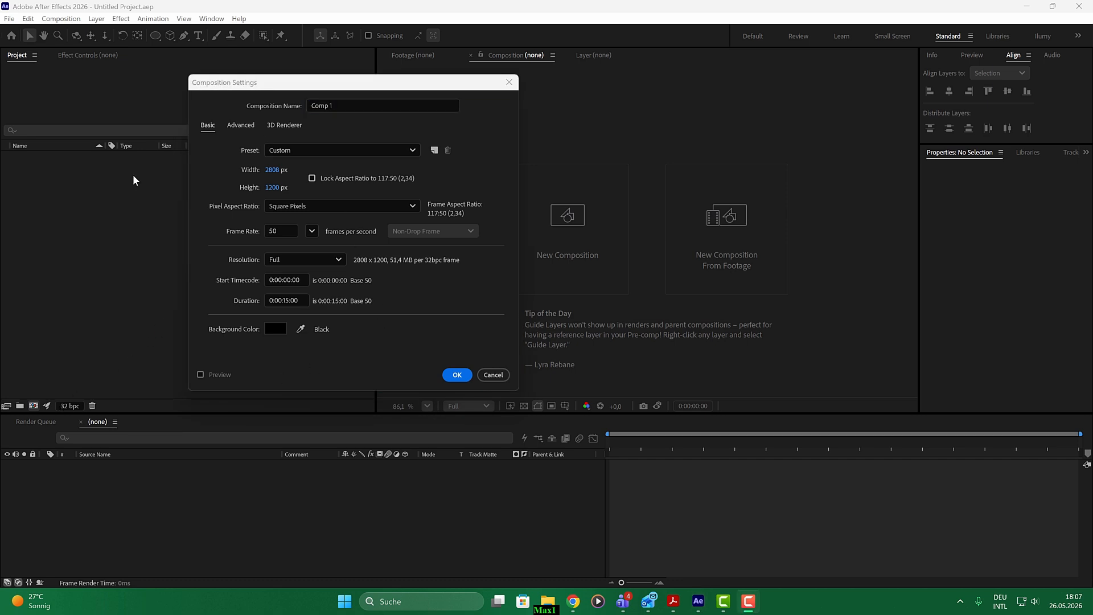
pyautogui.click(272, 171)
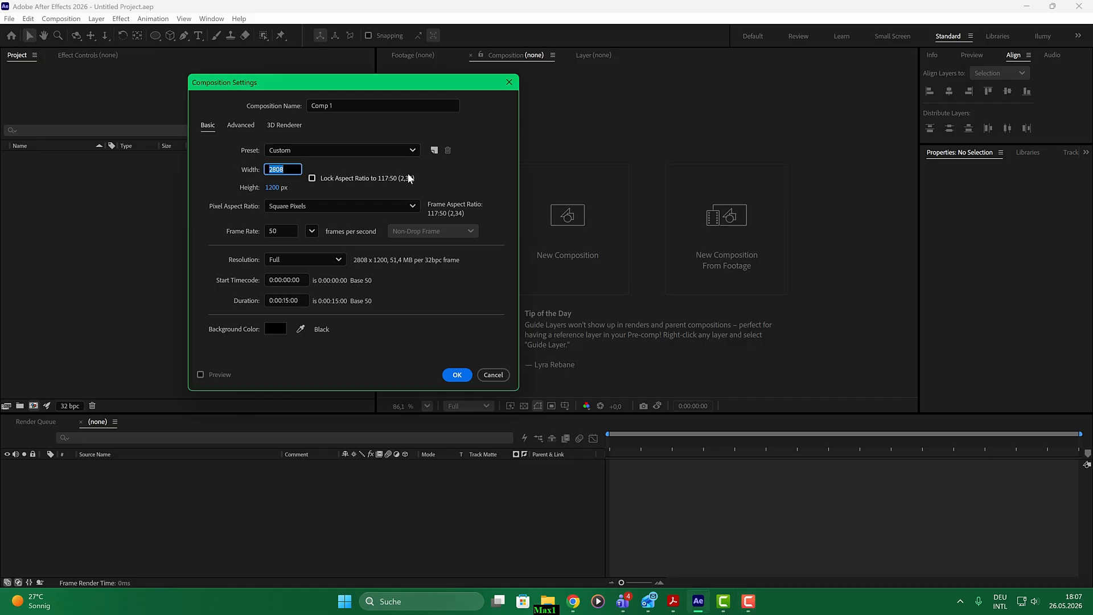
pyautogui.write('1500')
pyautogui.press('Tab')
pyautogui.write('1500')
pyautogui.press('Tab')
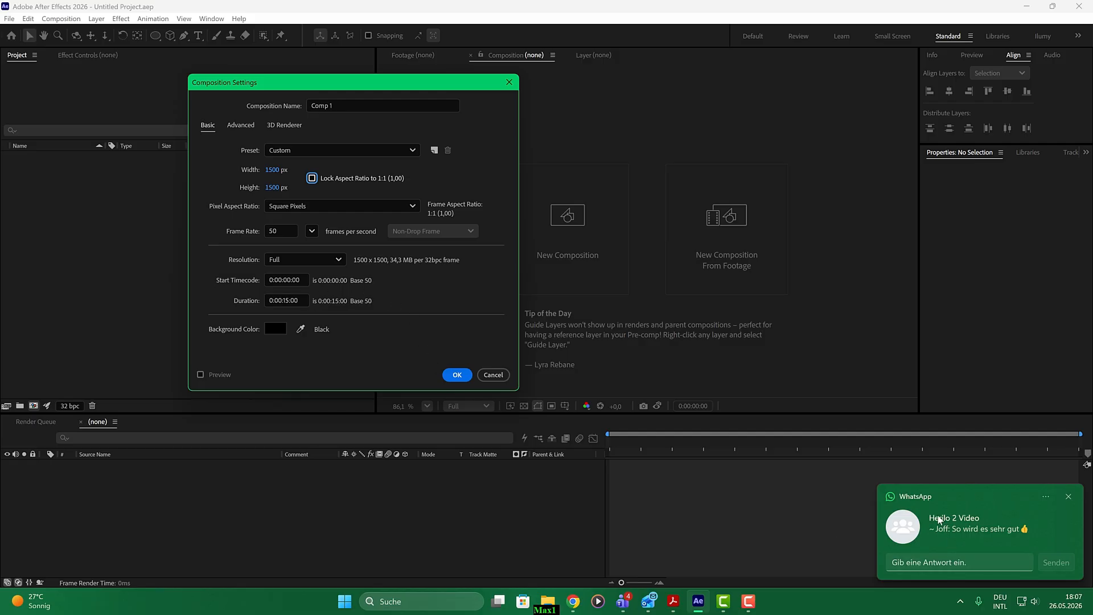
pyautogui.click(1069, 500)
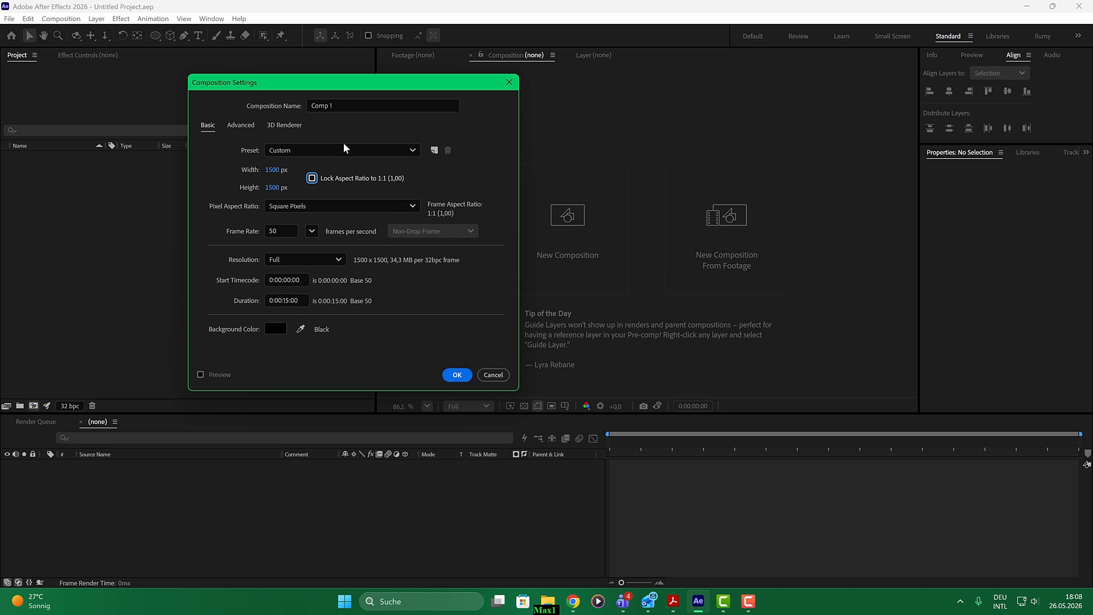
pyautogui.moveTo(369, 108); pyautogui.dragTo(246, 102)
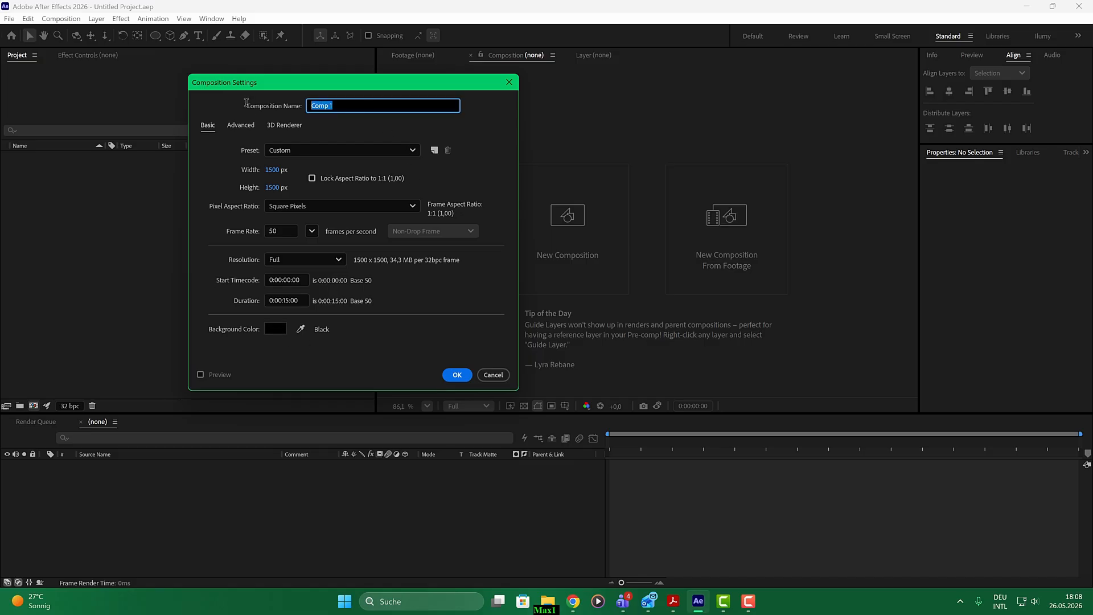
pyautogui.write('Main')
pyautogui.click(457, 375)
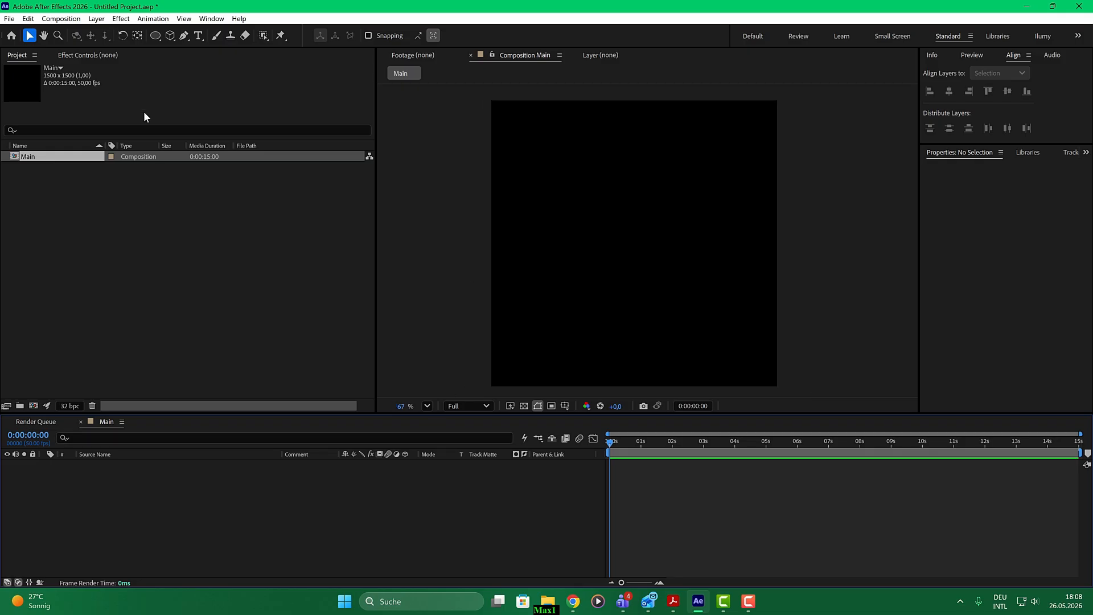
# Add a black solid layer named BLeed_A to the Main composition, switching the keyboard layout to German for its name
pyautogui.click(97, 19)
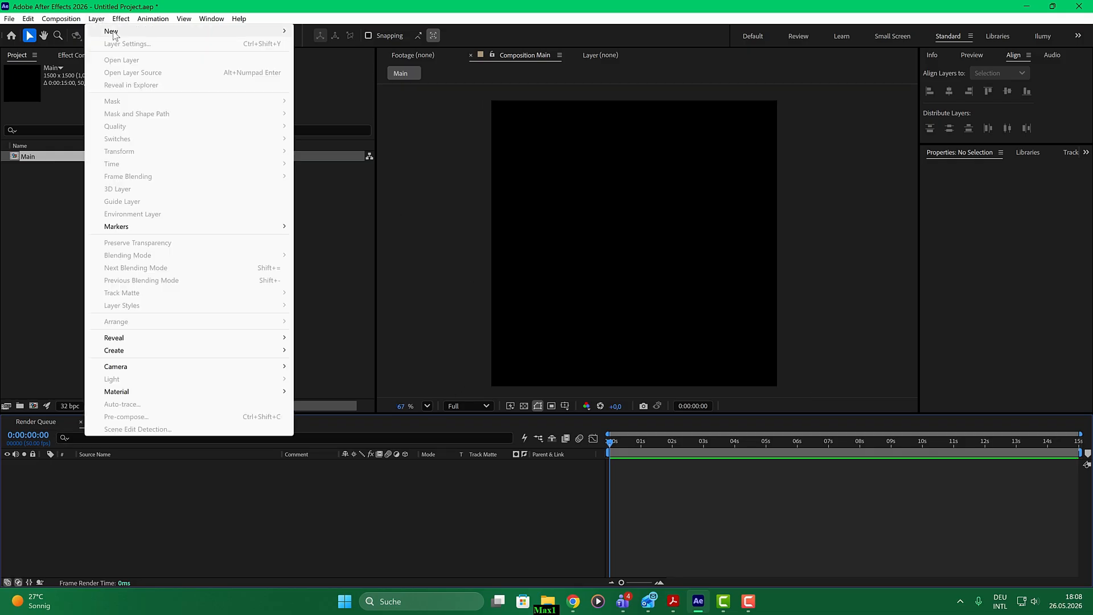
pyautogui.moveTo(187, 31)
pyautogui.click(333, 44)
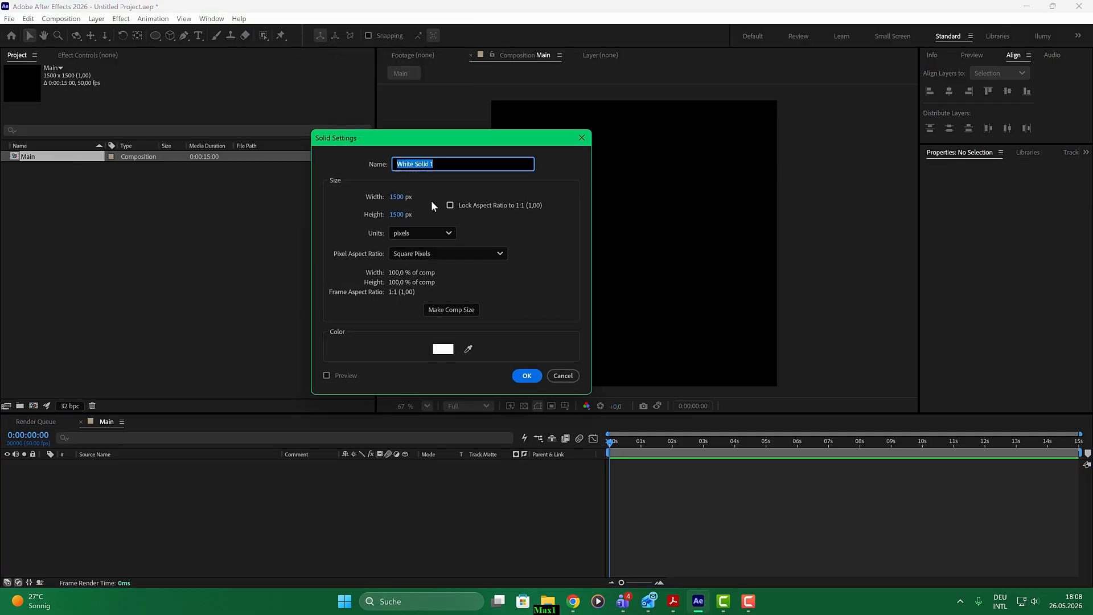
pyautogui.write('BLeed?A')
pyautogui.click(1000, 601)
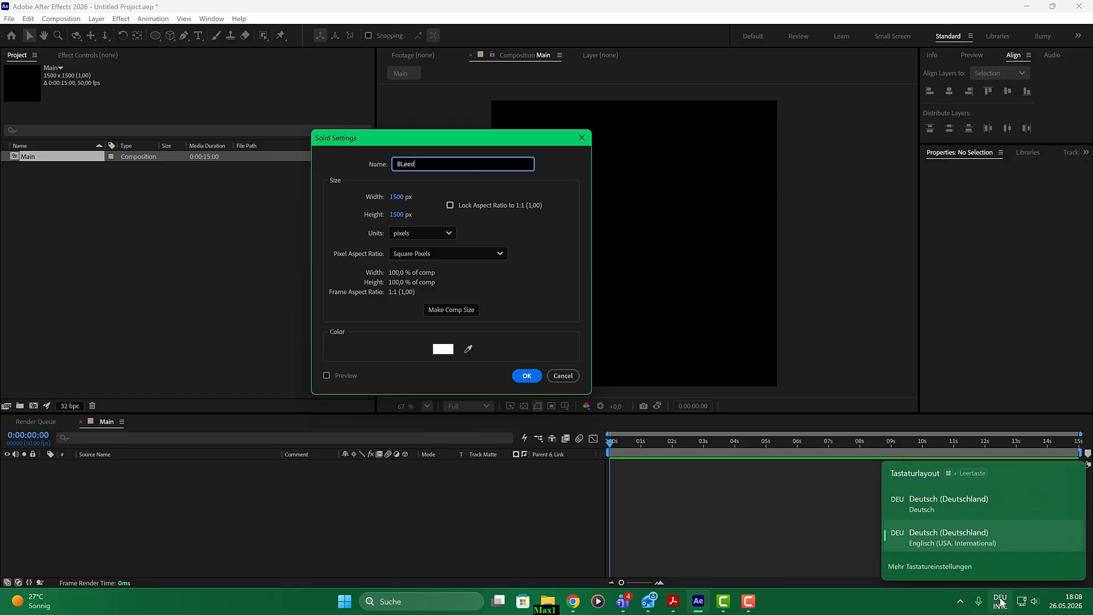
pyautogui.click(962, 503)
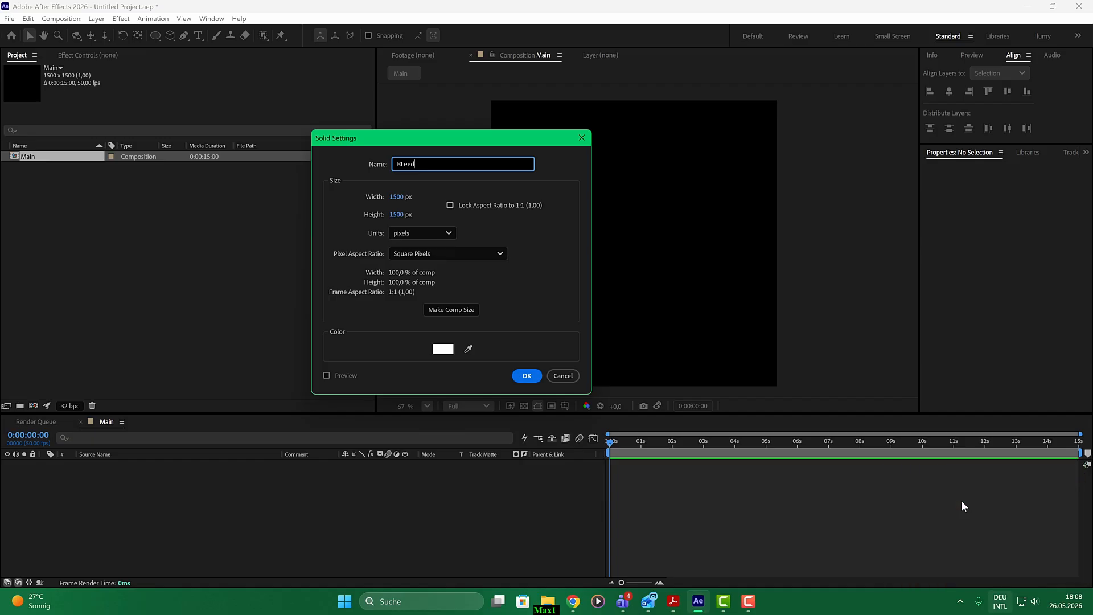
pyautogui.click(443, 349)
pyautogui.moveTo(166, 283); pyautogui.dragTo(91, 359)
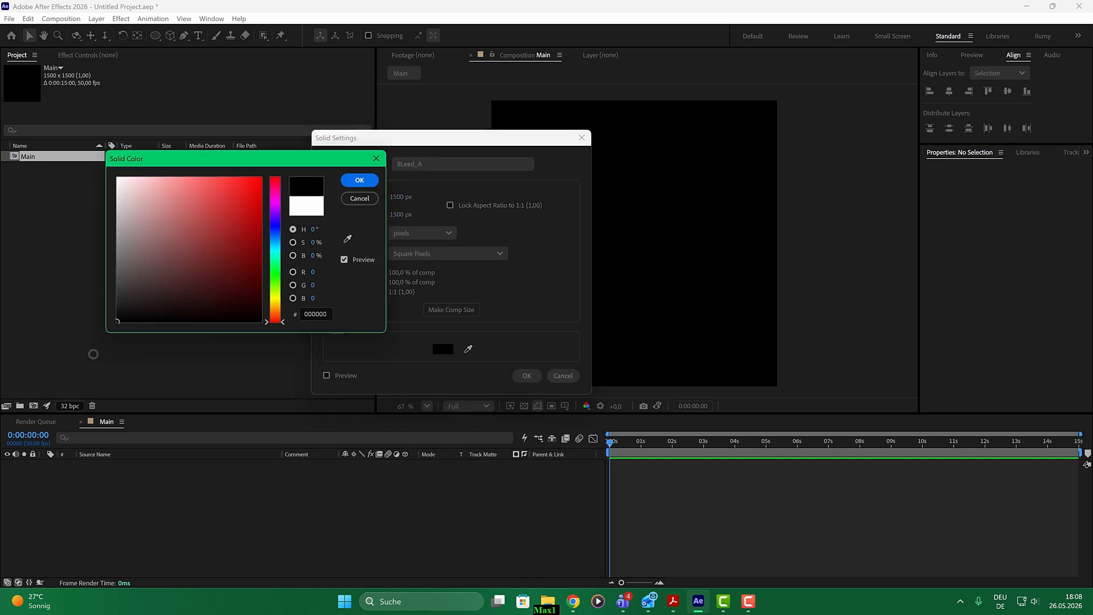
pyautogui.click(360, 181)
pyautogui.click(533, 377)
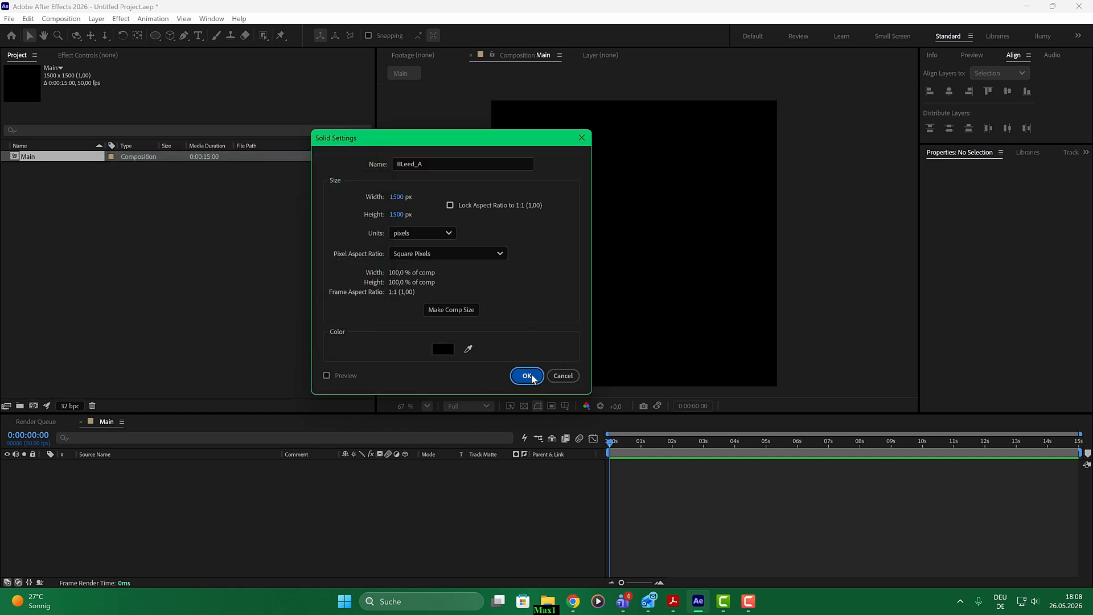
pyautogui.moveTo(640, 442); pyautogui.dragTo(553, 442)
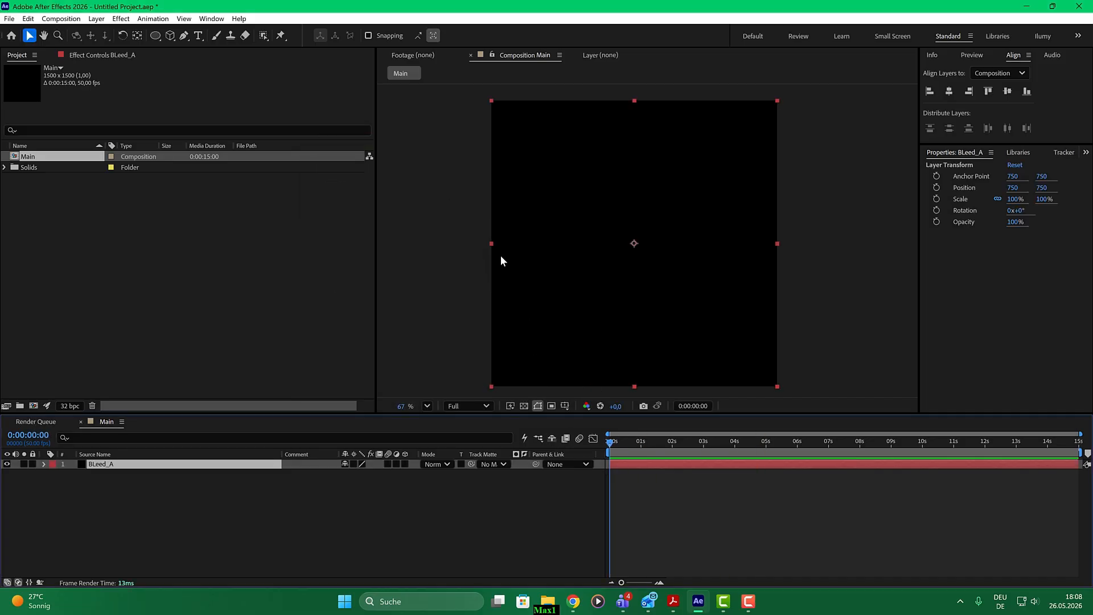
# Draw a large circular mask on BLeed_A with the Ellipse Tool, centred on the layer's anchor point
pyautogui.click(156, 36)
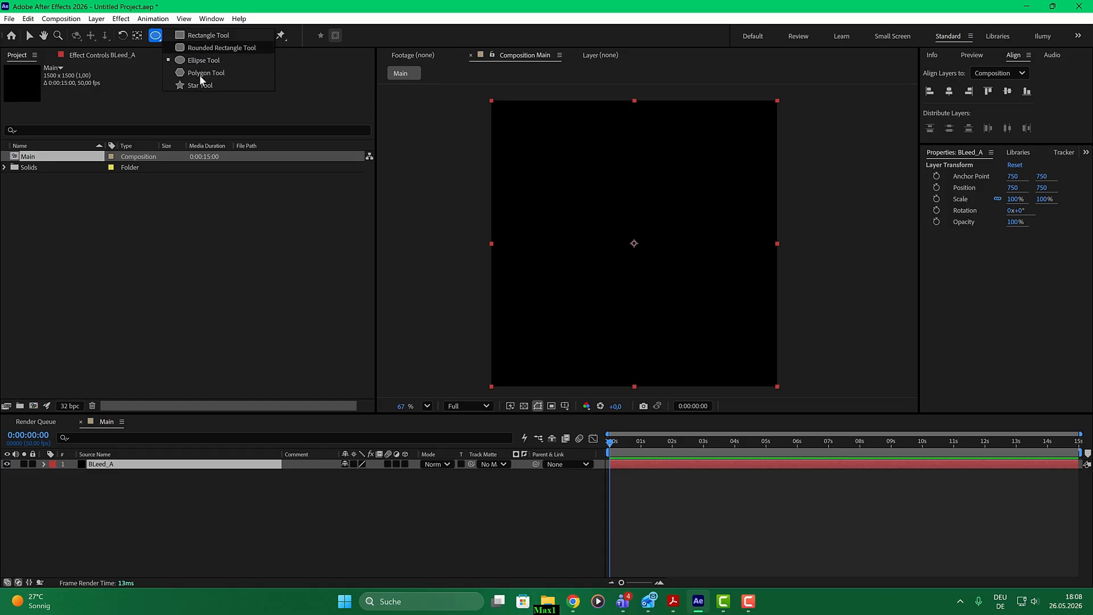
pyautogui.click(203, 60)
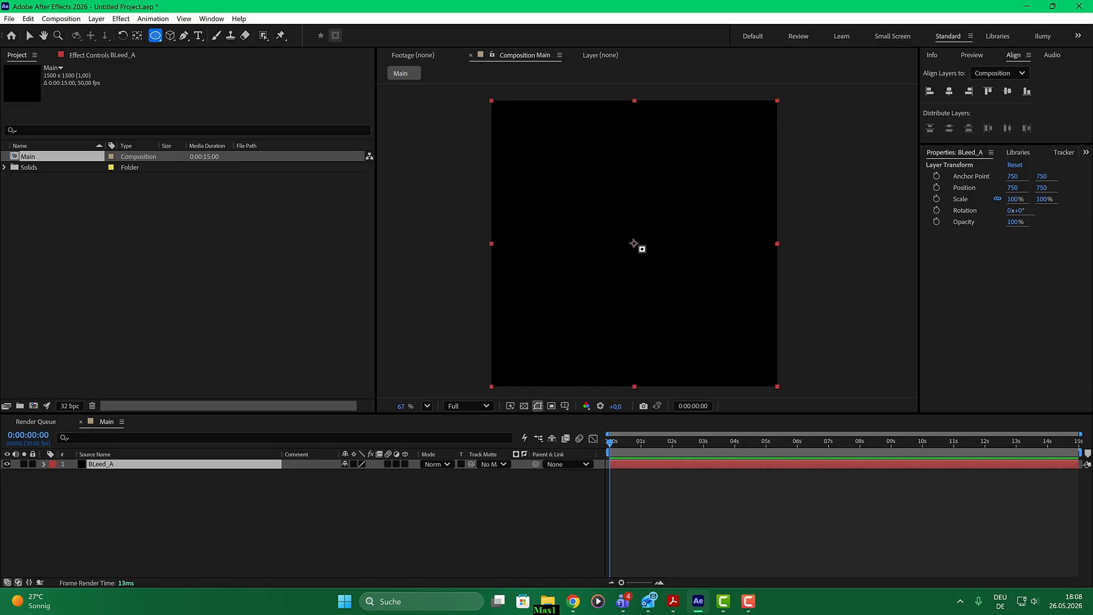
pyautogui.moveTo(635, 243)
pyautogui.mouseDown()
pyautogui.moveTo(735, 347)
pyautogui.moveTo(669, 254)
pyautogui.mouseUp()
pyautogui.moveTo(695, 290); pyautogui.dragTo(736, 328)
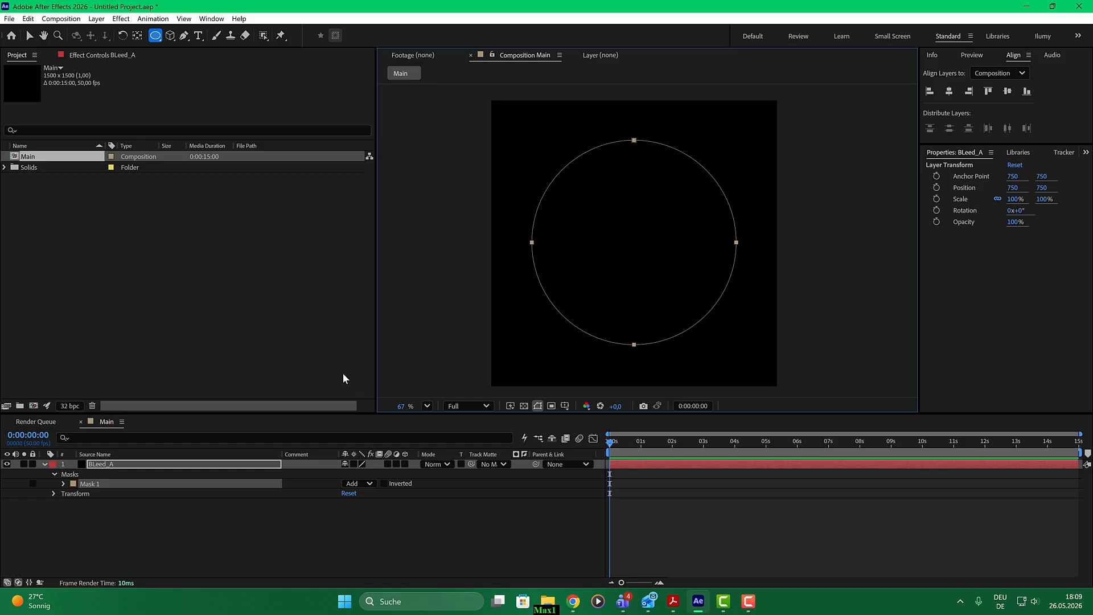
# Find the Turbulent Noise effect by searching for "turb" and apply it to the BLeed_A layer
pyautogui.click(106, 464)
pyautogui.moveTo(0, 110); pyautogui.dragTo(136, 129)
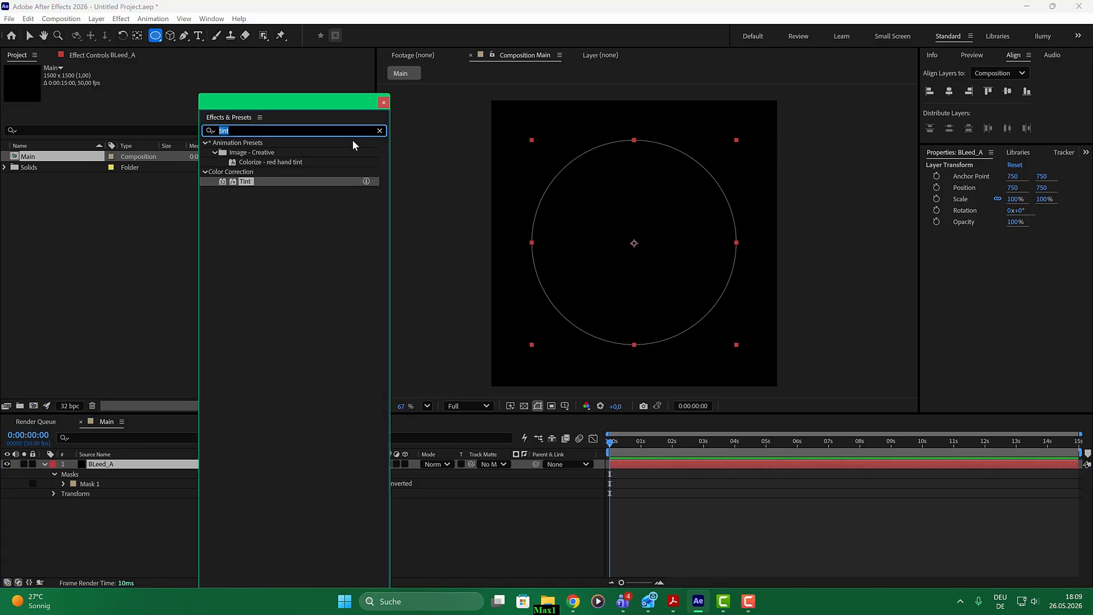
pyautogui.write('turb')
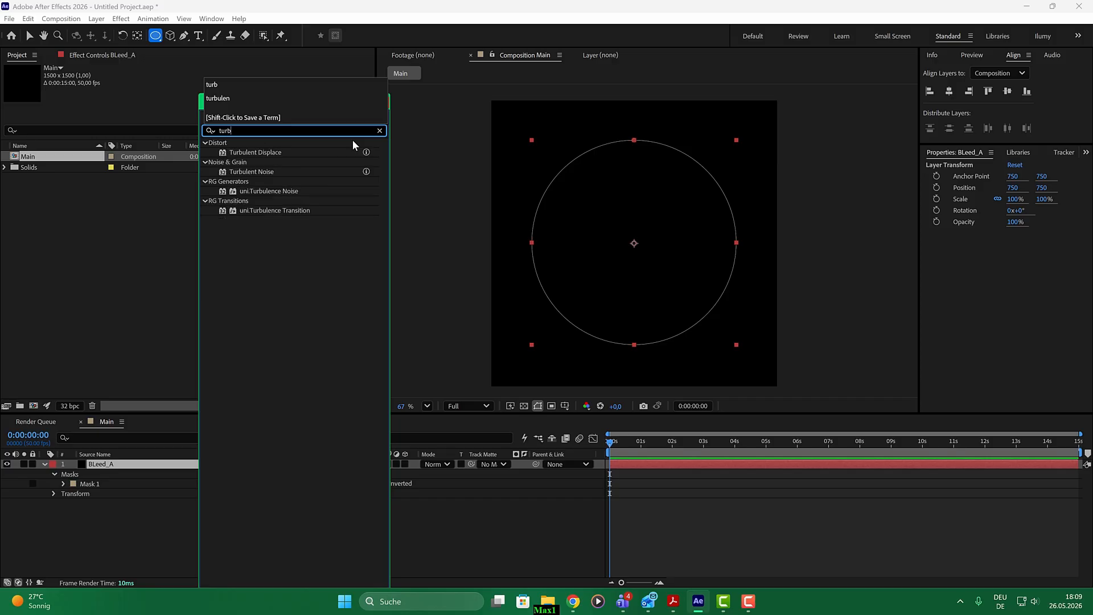
pyautogui.click(256, 172)
pyautogui.doubleClick(257, 172)
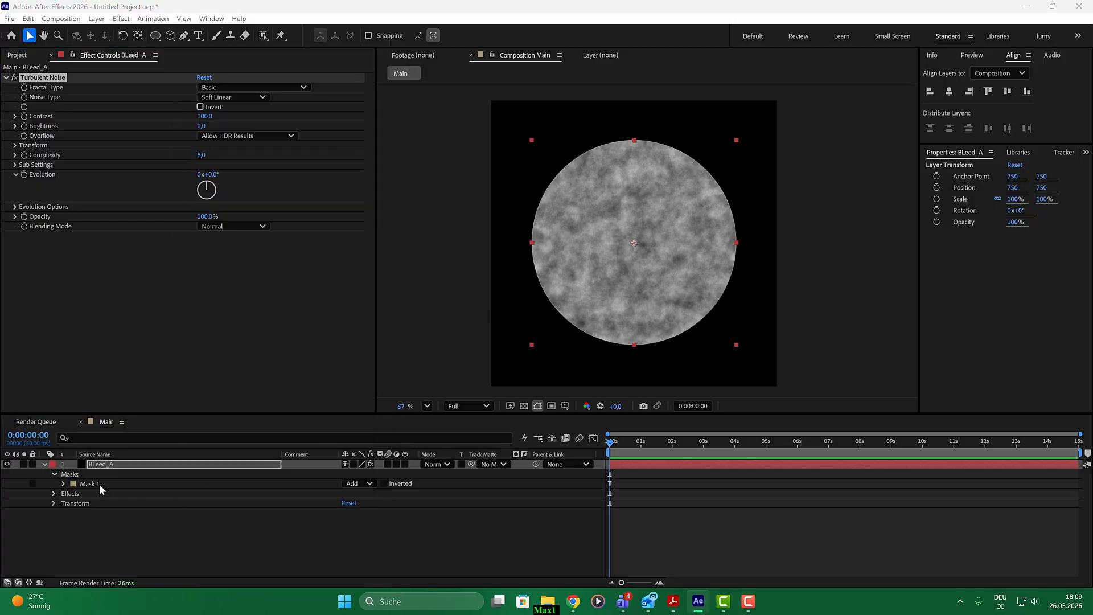
# Soften the circular mask on BLeed_A by setting its Mask Feather to 240 pixels
pyautogui.click(102, 464)
pyautogui.press('m')
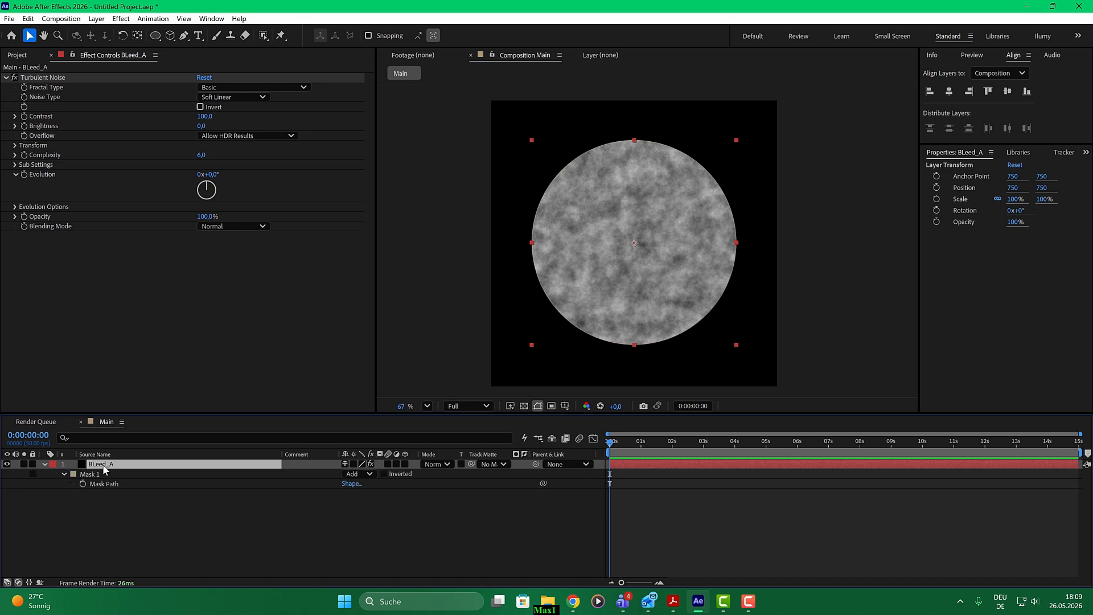
pyautogui.press('m')
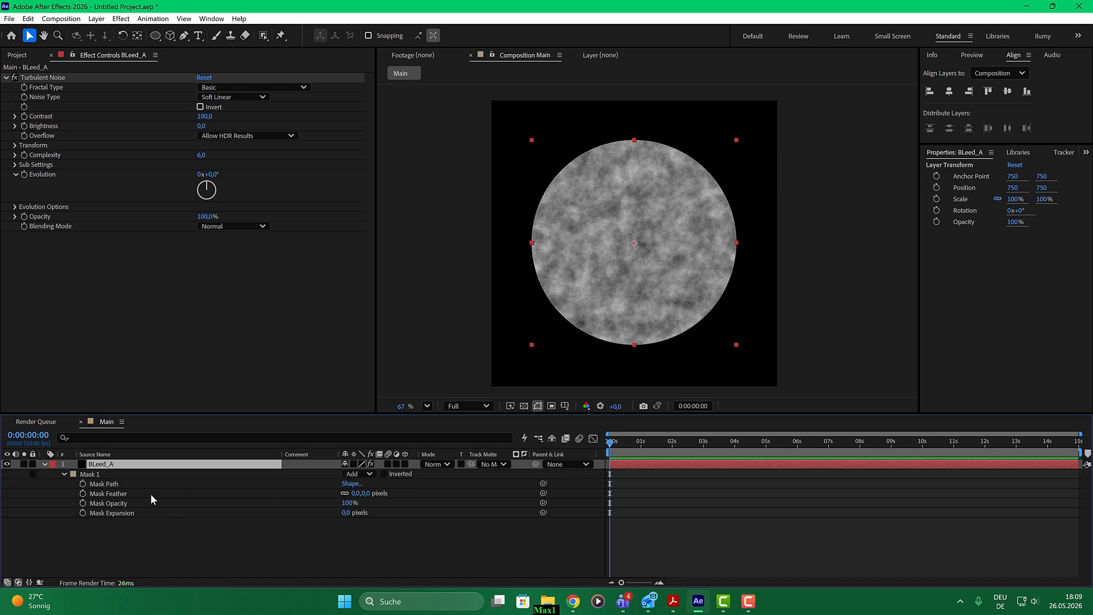
pyautogui.moveTo(370, 494); pyautogui.dragTo(491, 481)
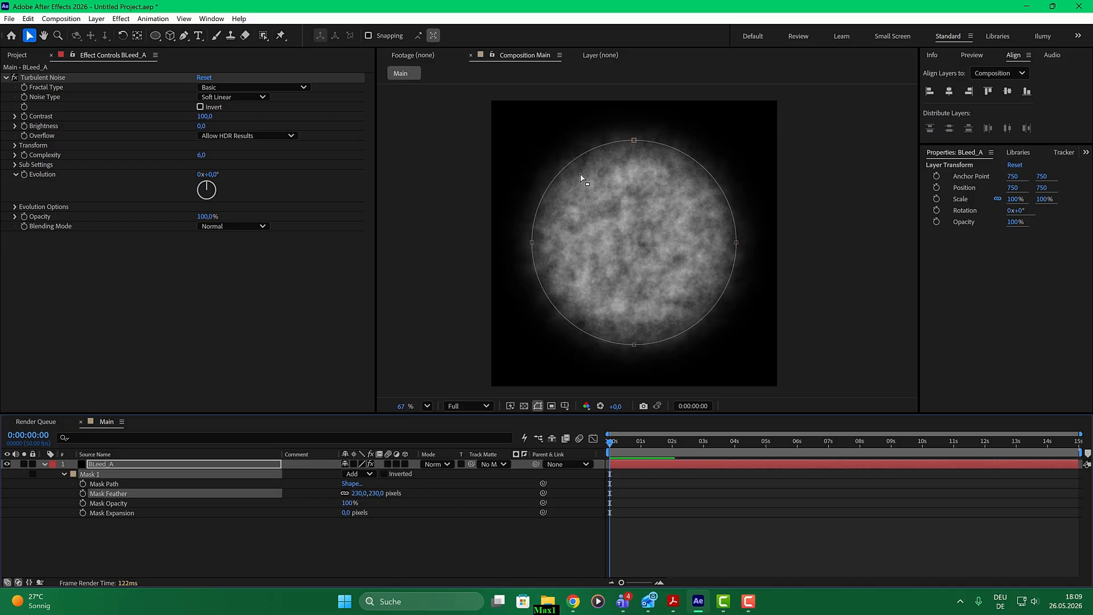
pyautogui.scroll(4, 580, 174)
pyautogui.scroll(2, 565, 184)
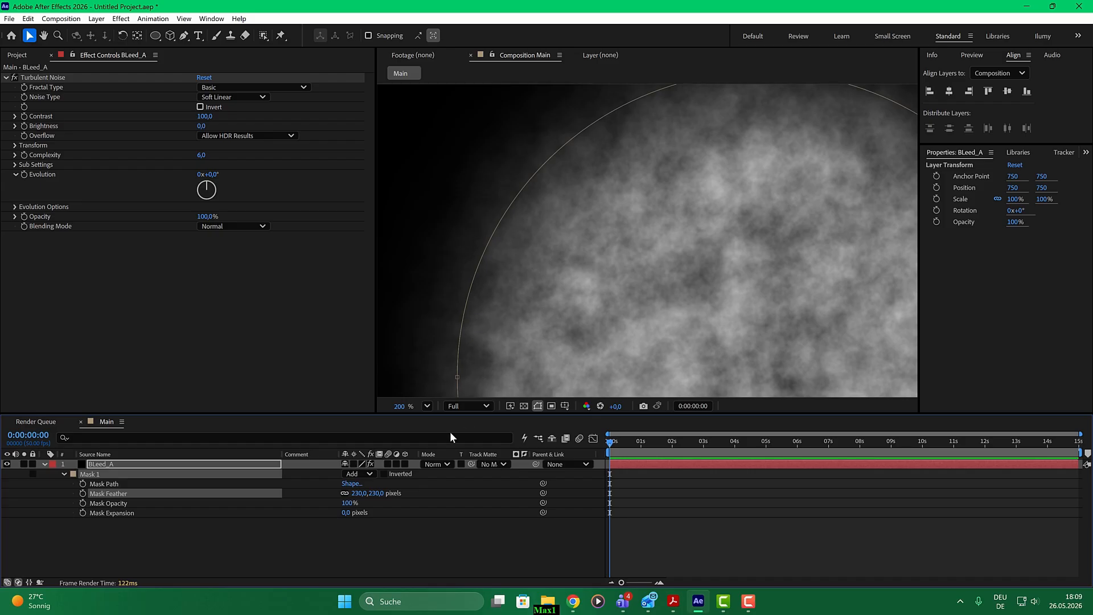
pyautogui.moveTo(367, 494); pyautogui.dragTo(380, 493)
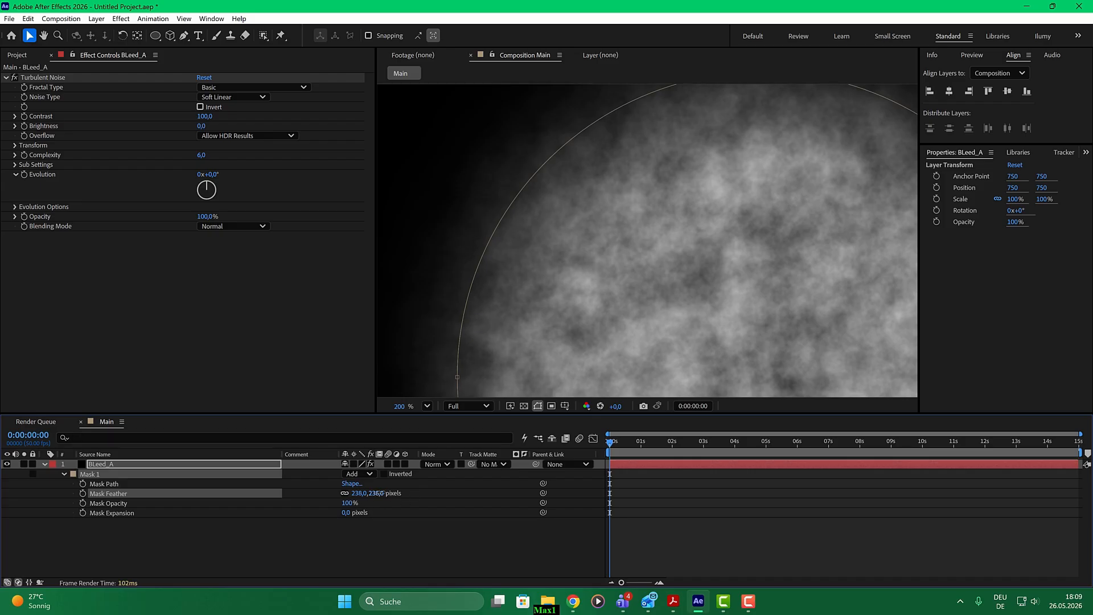
pyautogui.click(380, 493)
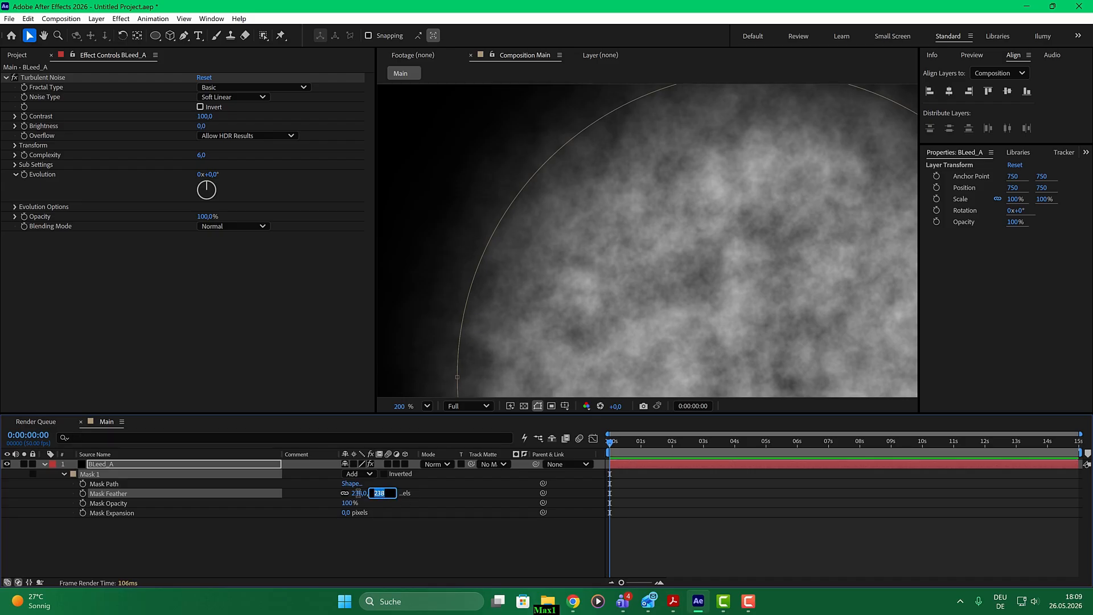
pyautogui.write('240')
pyautogui.press('Return')
# Set the Turbulent Noise effect to the Swirly fractal type with Contrast 129,0 and Brightness 13,6
pyautogui.scroll(-2, 547, 237)
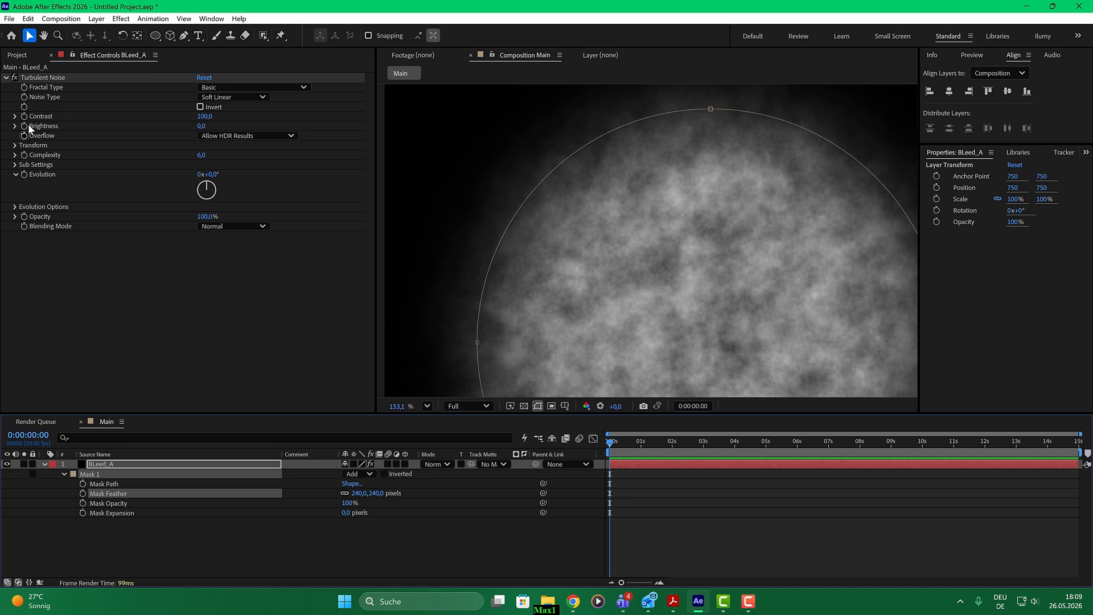
pyautogui.click(248, 87)
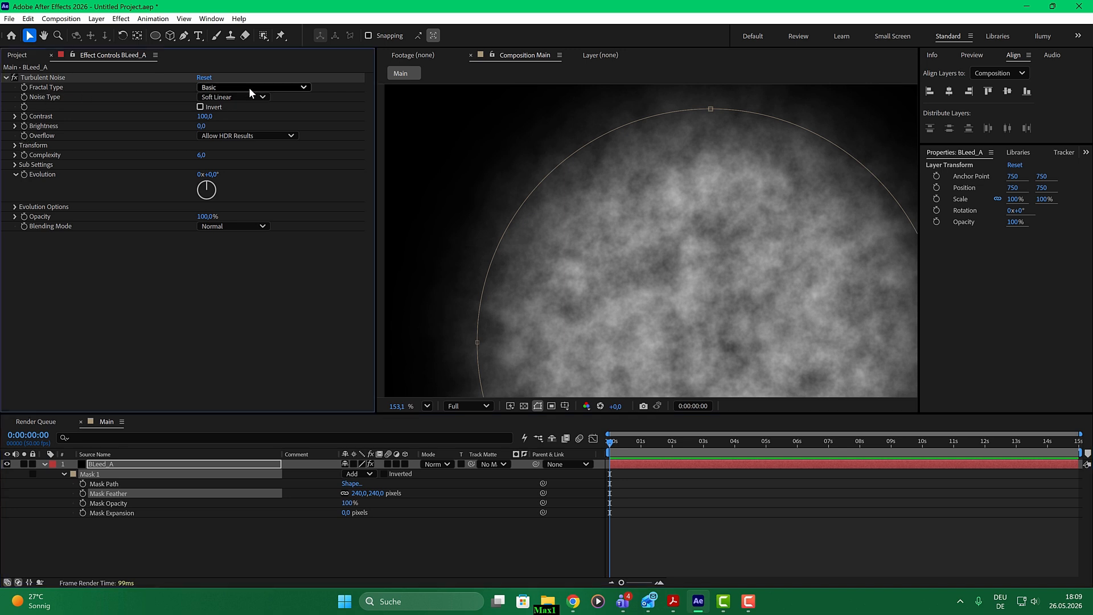
pyautogui.click(254, 225)
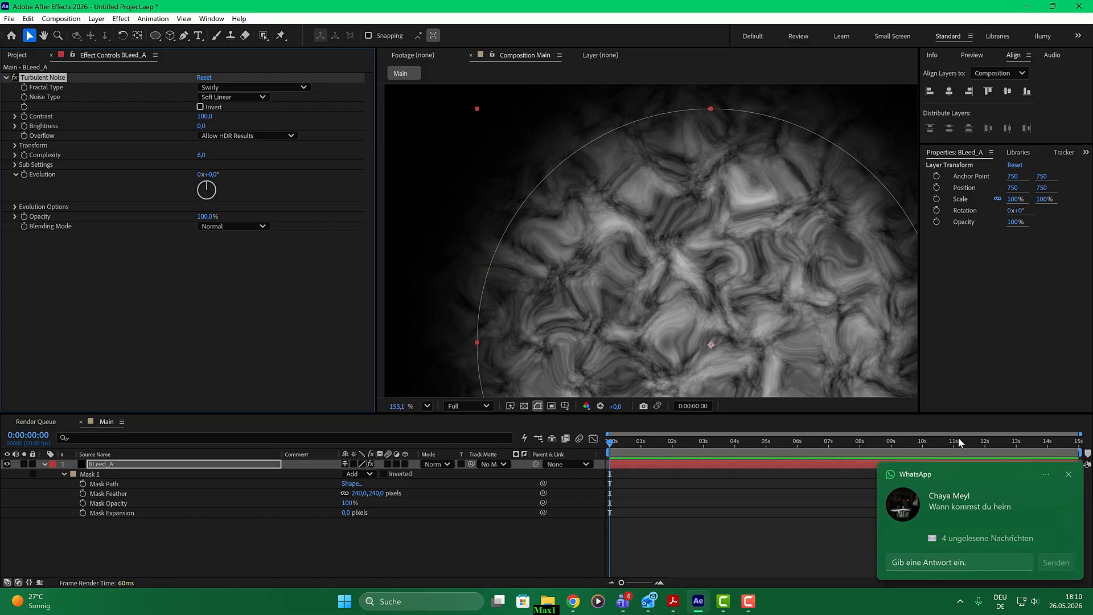
pyautogui.click(1068, 475)
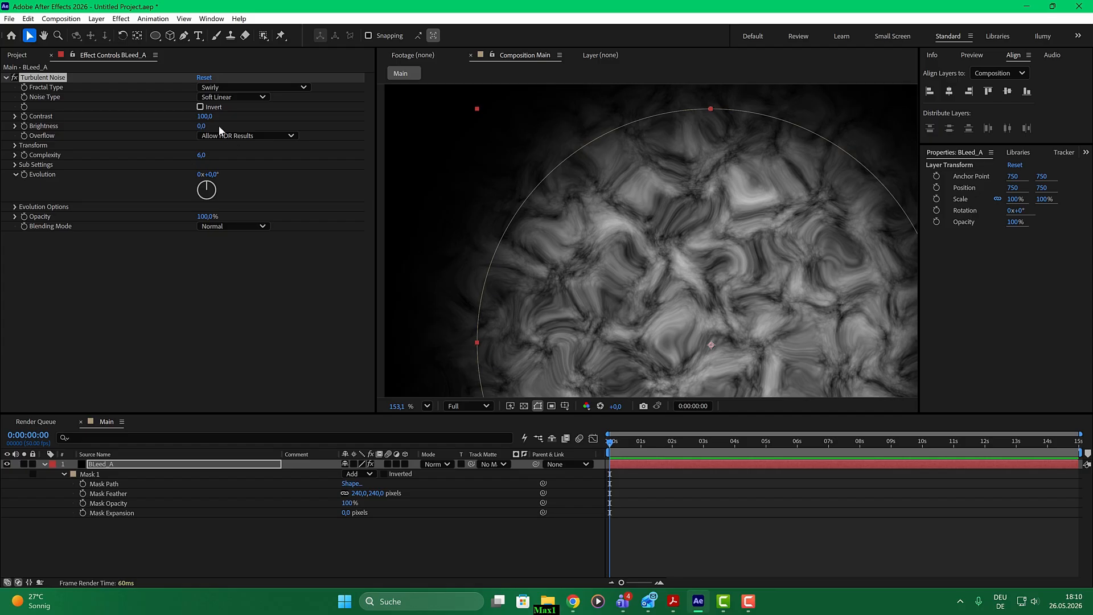
pyautogui.click(15, 126)
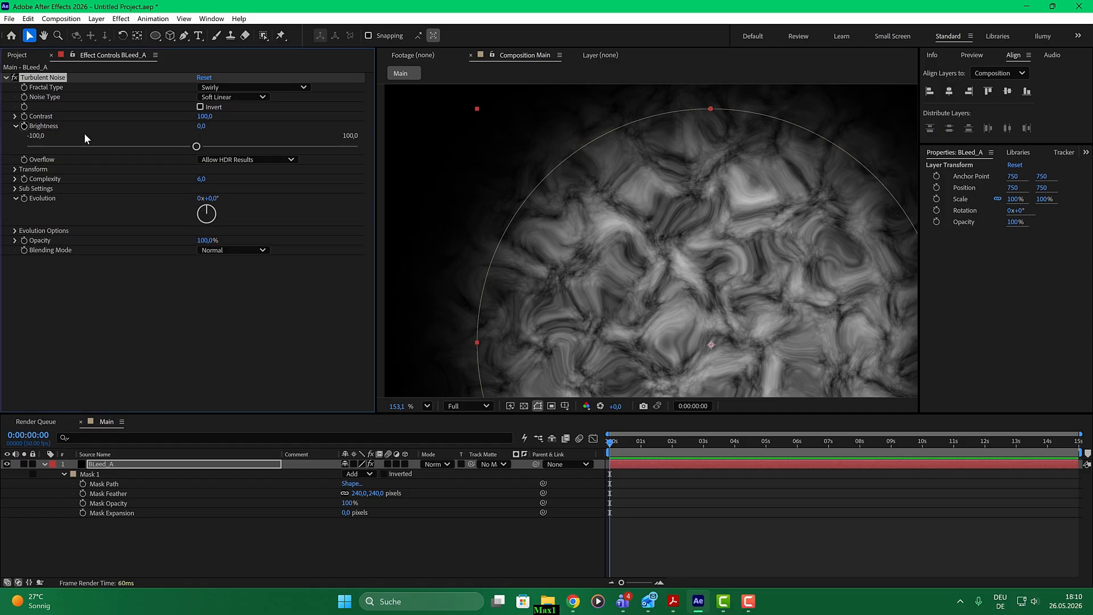
pyautogui.moveTo(197, 147); pyautogui.dragTo(216, 117)
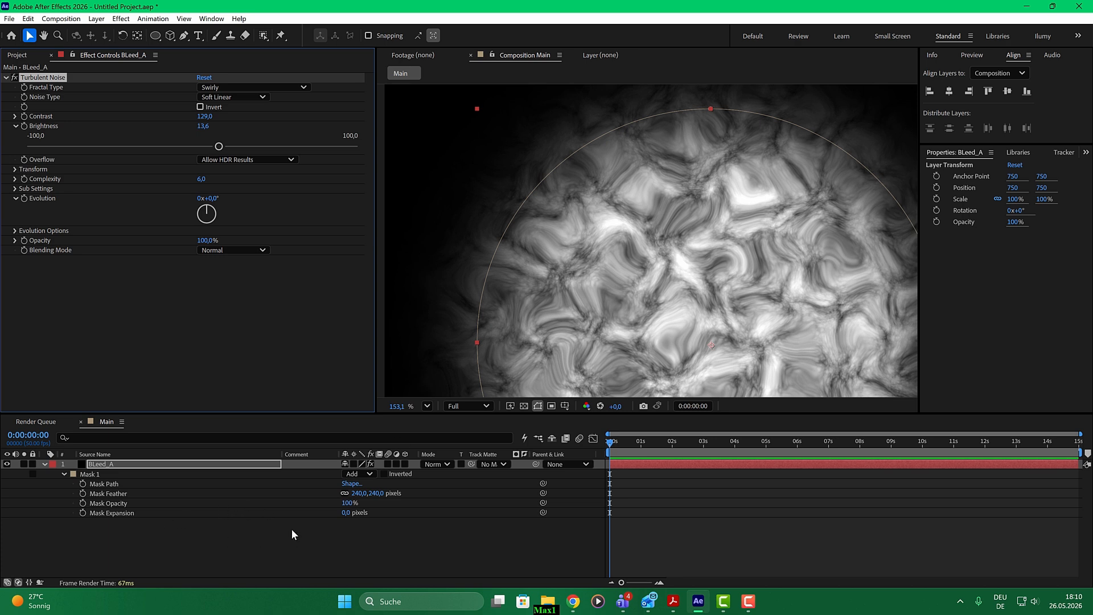
# Add a new adjustment layer above BLeed_A in the Main composition
pyautogui.click(44, 463)
pyautogui.moveTo(700, 441); pyautogui.dragTo(610, 439)
pyautogui.scroll(-2, 704, 302)
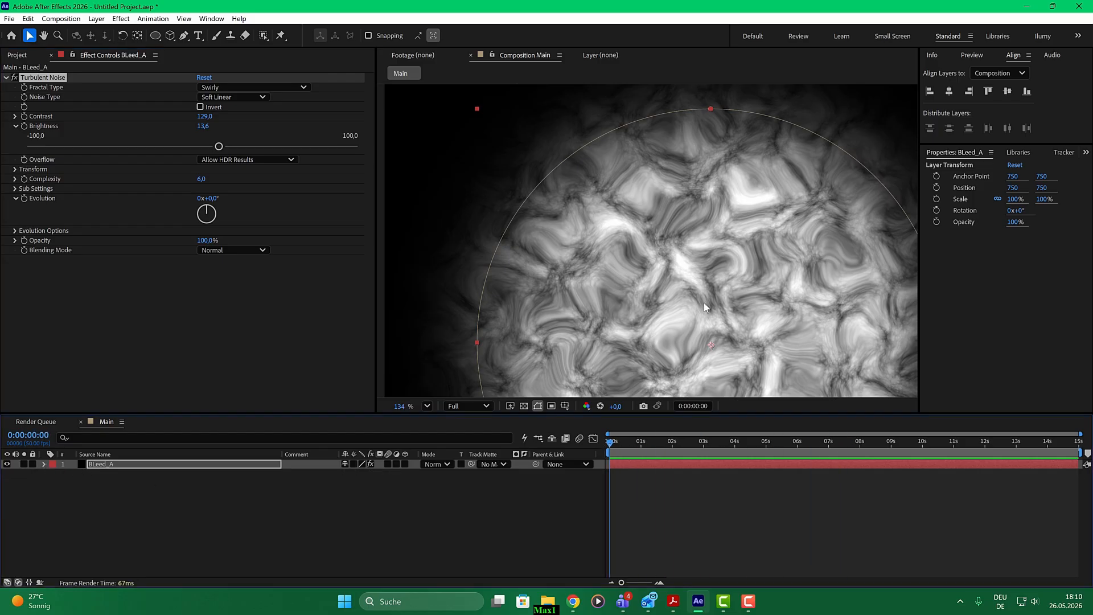
pyautogui.moveTo(704, 302); pyautogui.dragTo(708, 223)
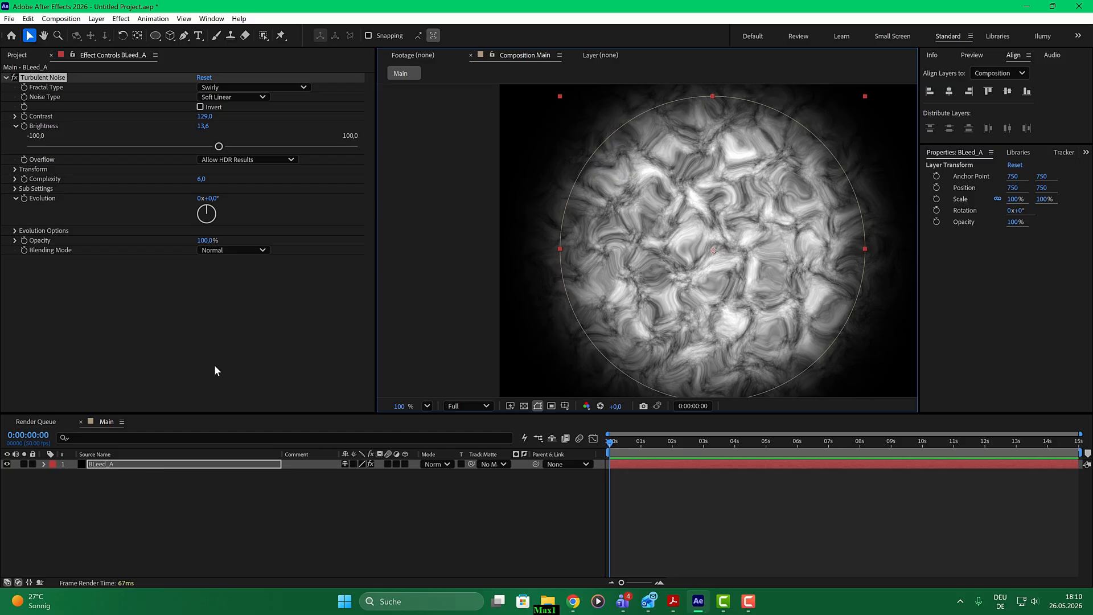
pyautogui.click(96, 19)
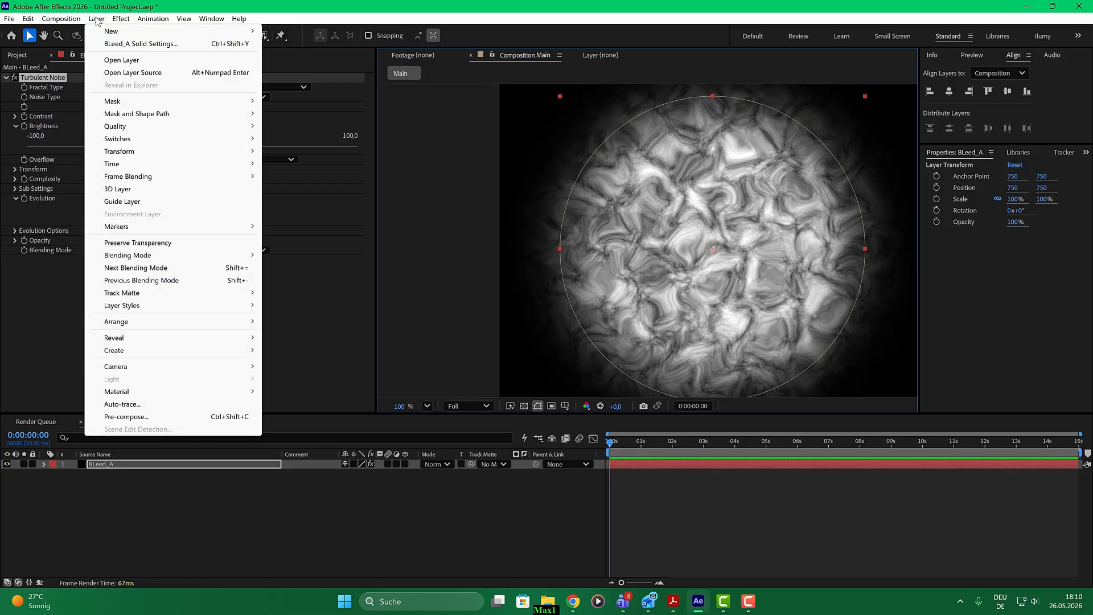
pyautogui.moveTo(142, 32)
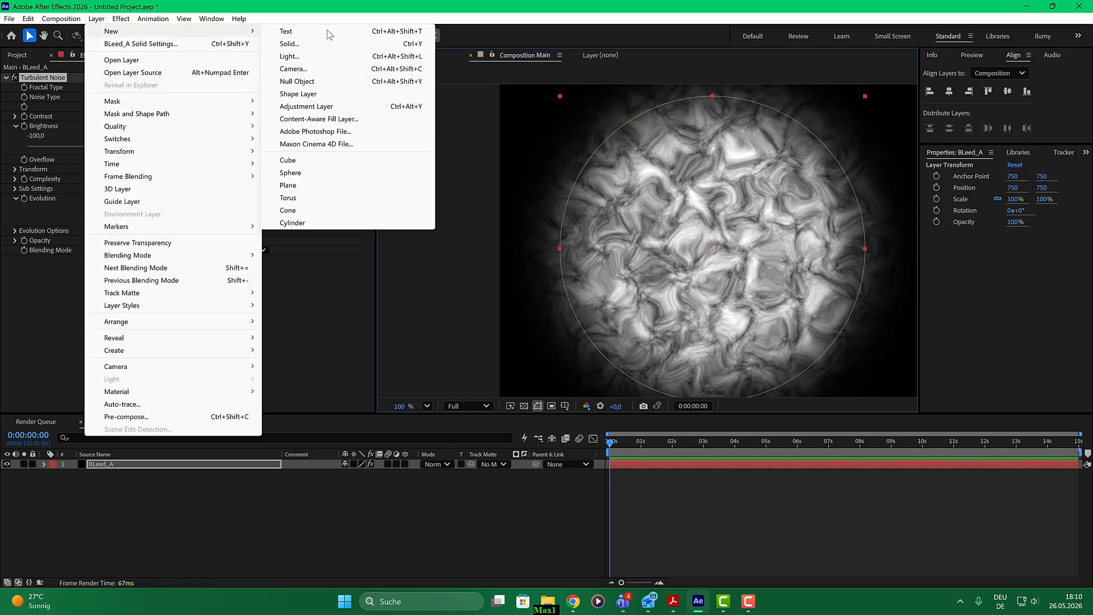
pyautogui.click(334, 107)
# Rename the adjustment layer as Control and return to the Main composition view
pyautogui.doubleClick(134, 463)
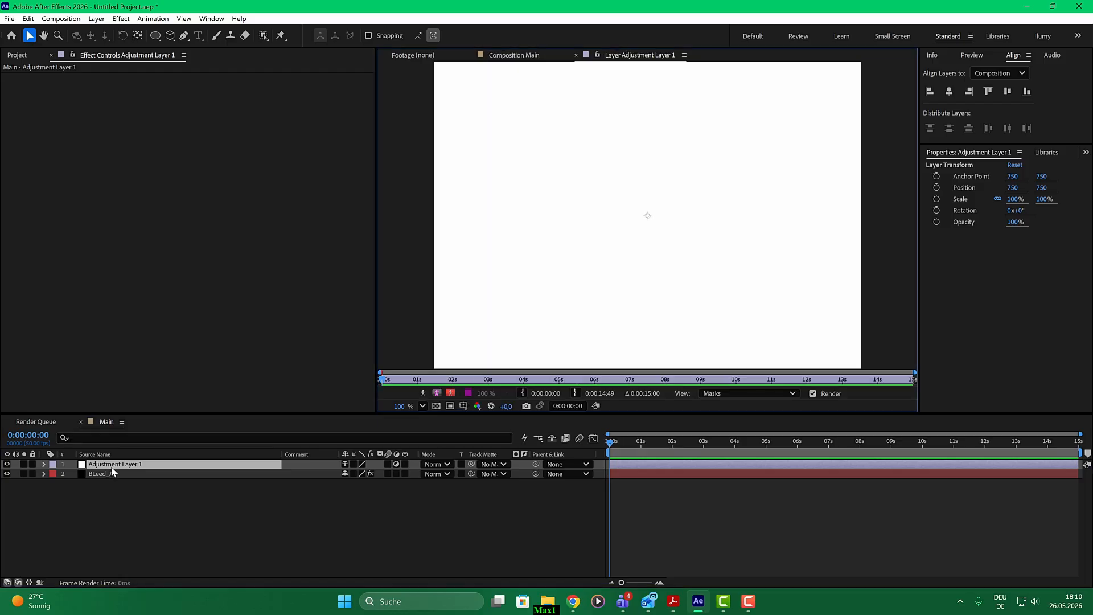
pyautogui.click(20, 56)
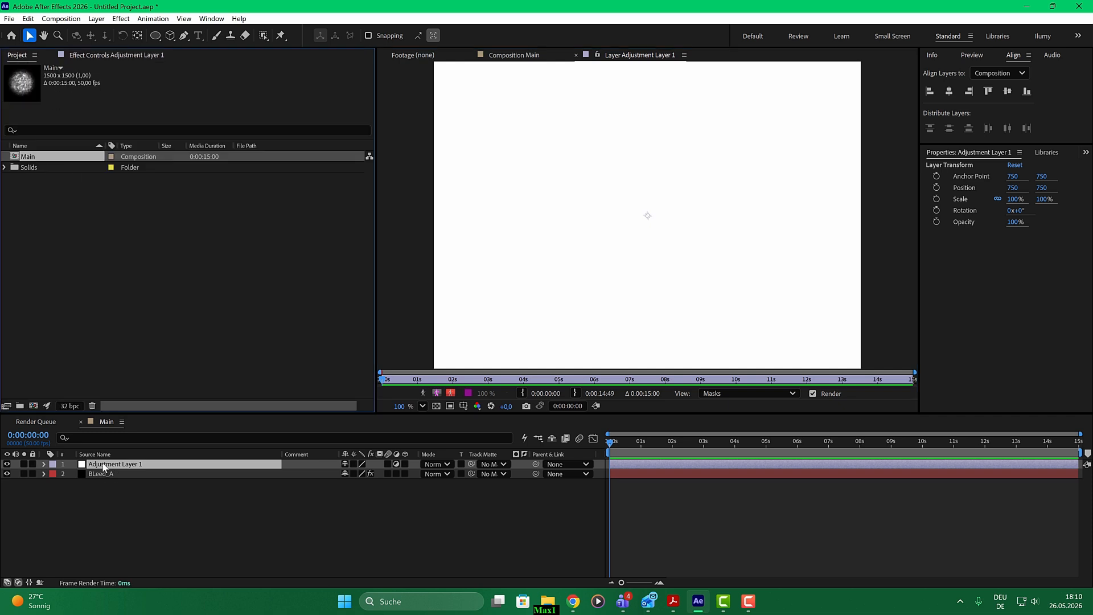
pyautogui.press('Return')
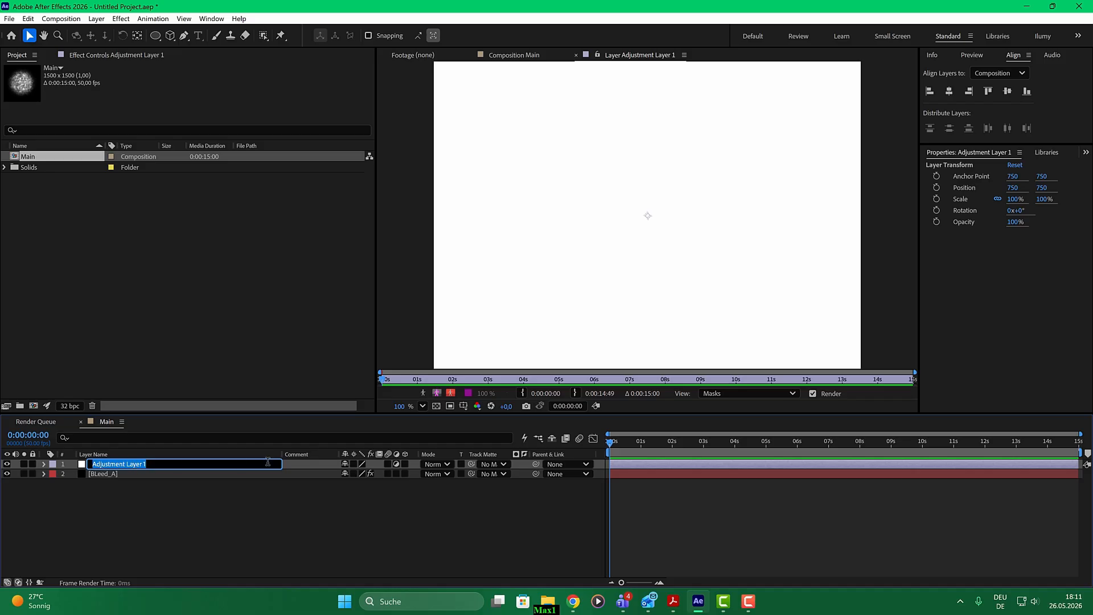
pyautogui.write('Control')
pyautogui.click(234, 504)
pyautogui.click(103, 466)
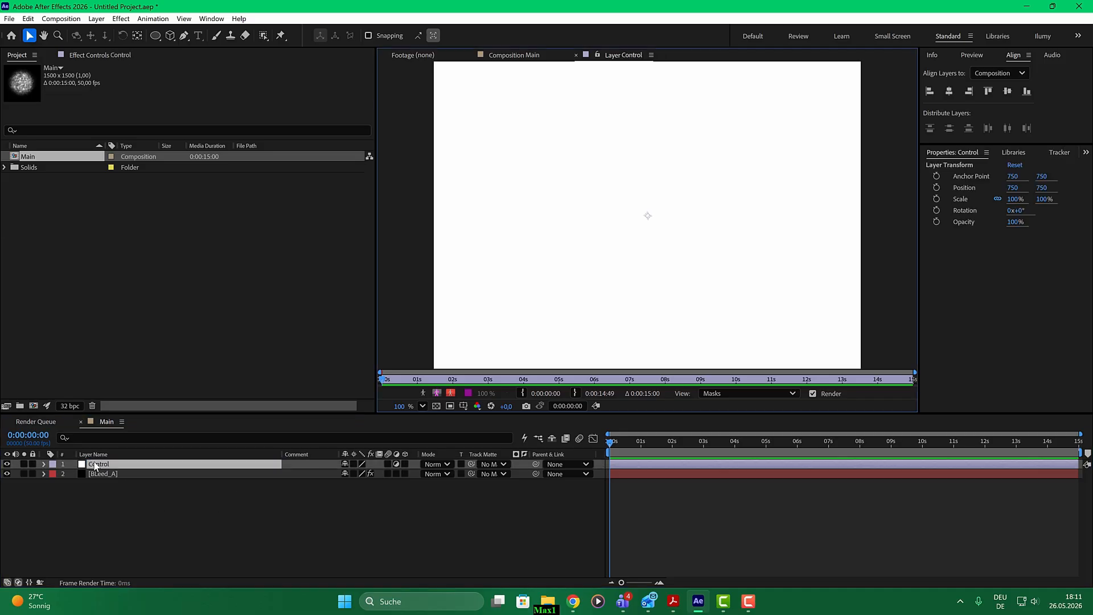
pyautogui.click(515, 59)
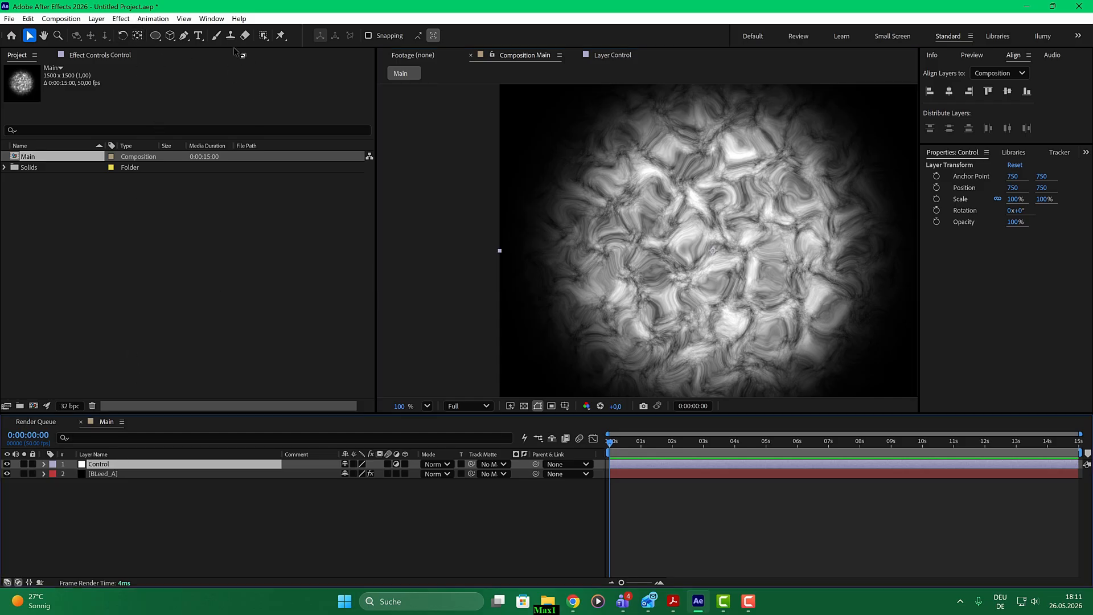
# Apply a Slider Control expression effect to the Control layer and duplicate it
pyautogui.click(126, 19)
pyautogui.moveTo(199, 223)
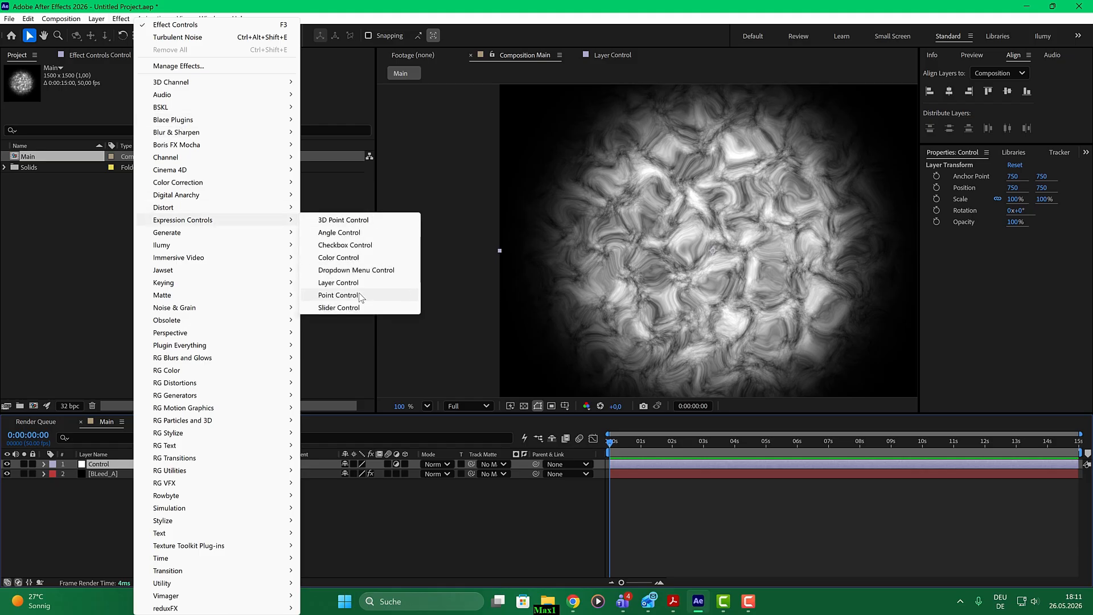
pyautogui.click(354, 306)
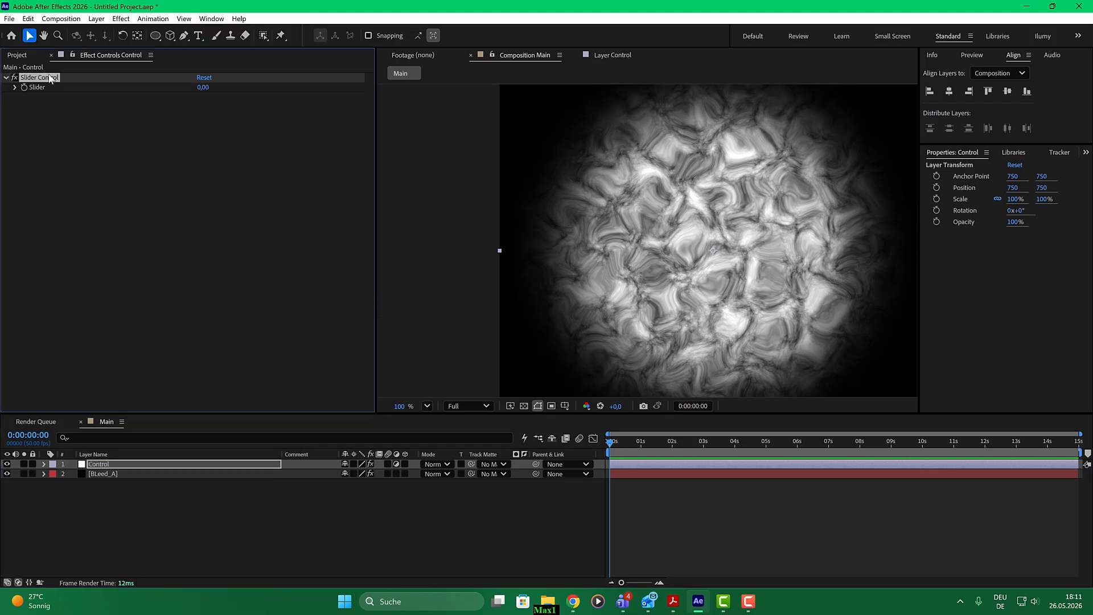
pyautogui.hotkey('ctrl', 'd')
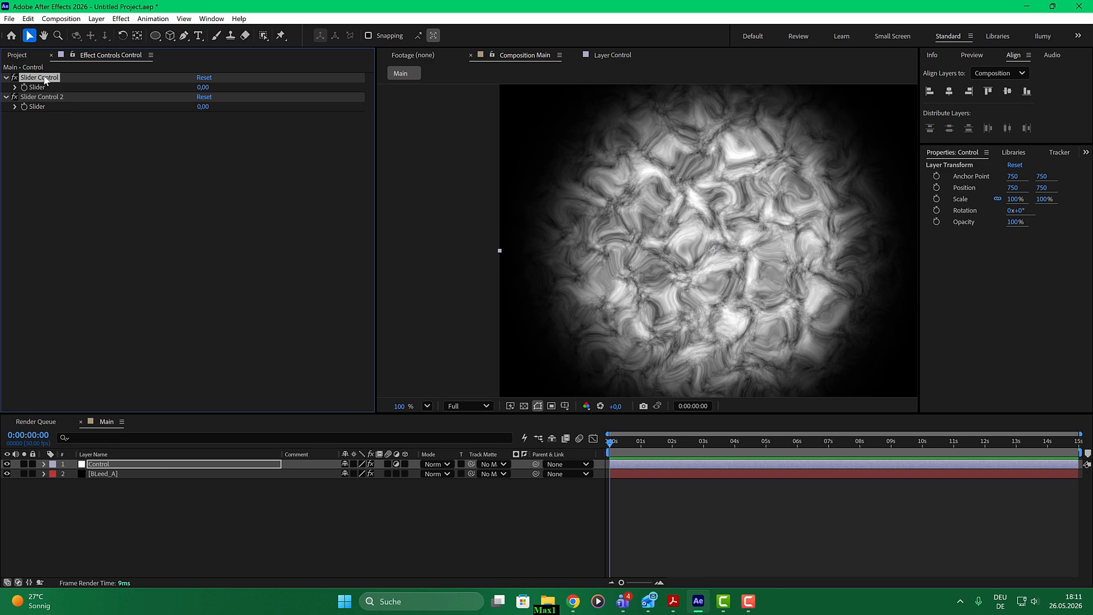
# Rename the first slider effect on the Control layer as Mask and the second as Speed
pyautogui.press('Return')
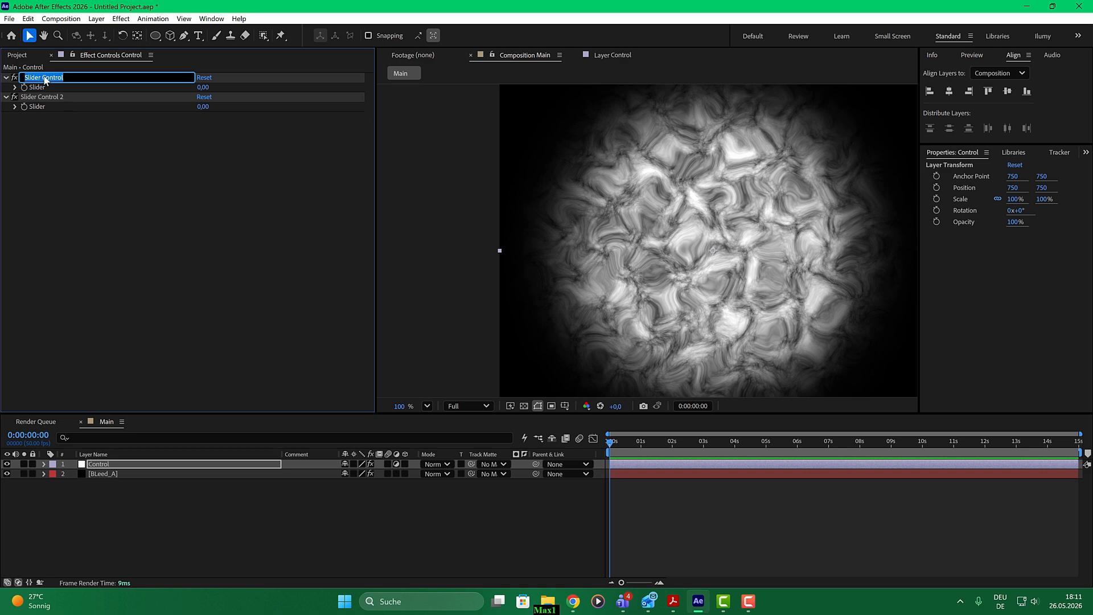
pyautogui.write('Mask')
pyautogui.press('Return')
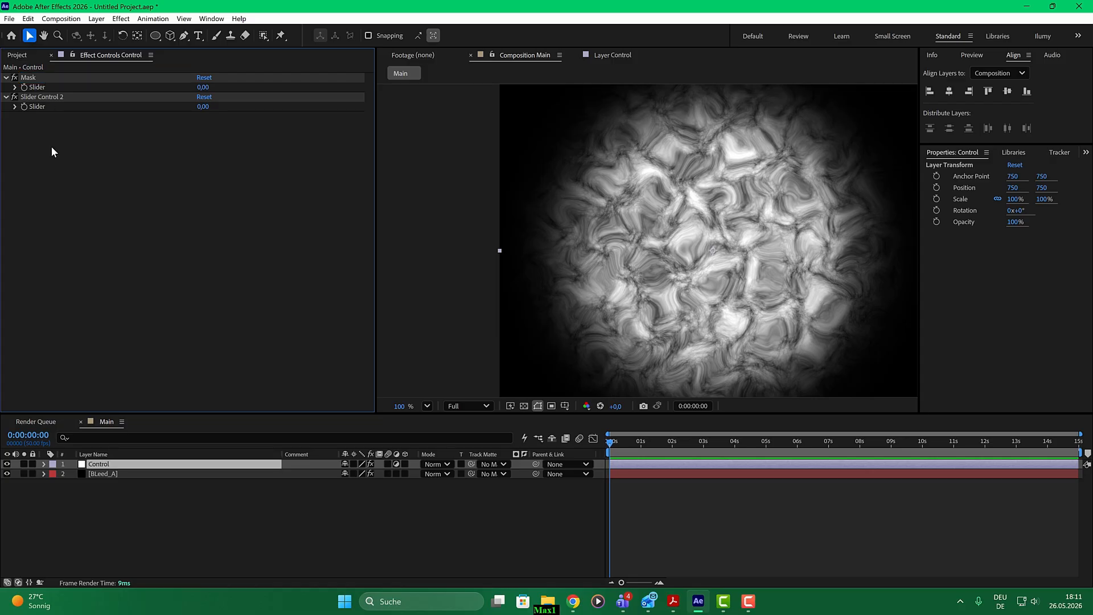
pyautogui.click(48, 97)
pyautogui.press('Return')
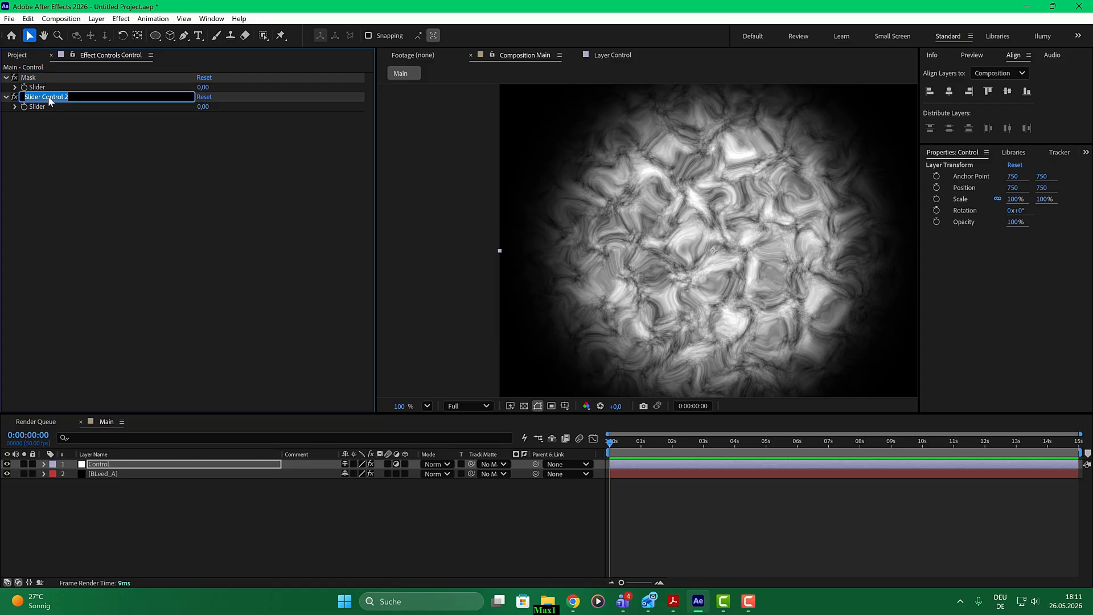
pyautogui.write('Speed')
pyautogui.press('Return')
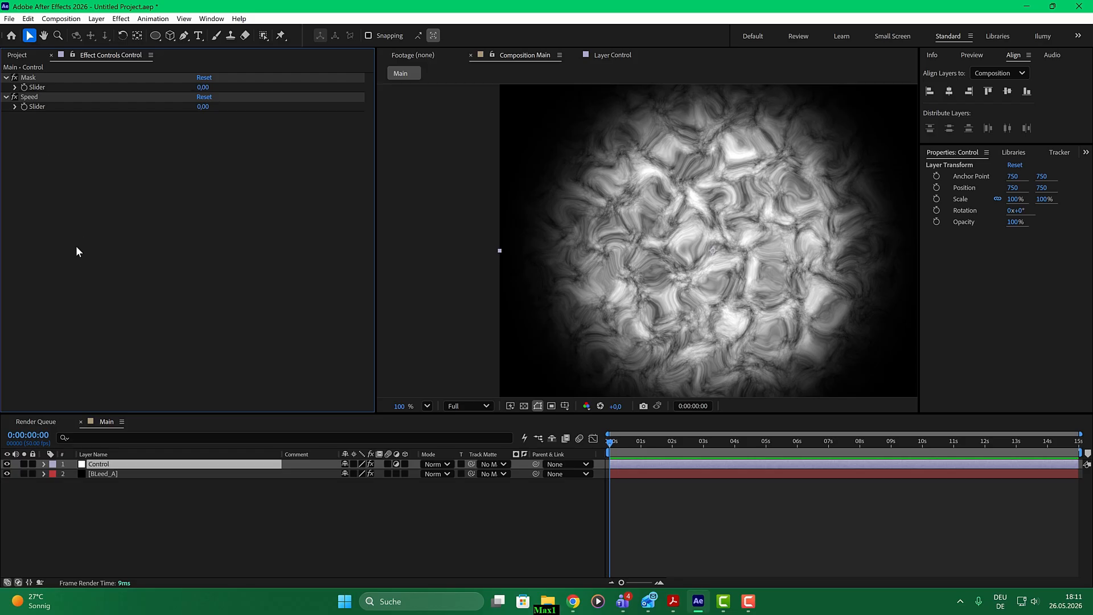
# Link BLeed_A's Mask Expansion to the Control layer's Mask slider with an expression, and set that slider to -81
pyautogui.click(105, 473)
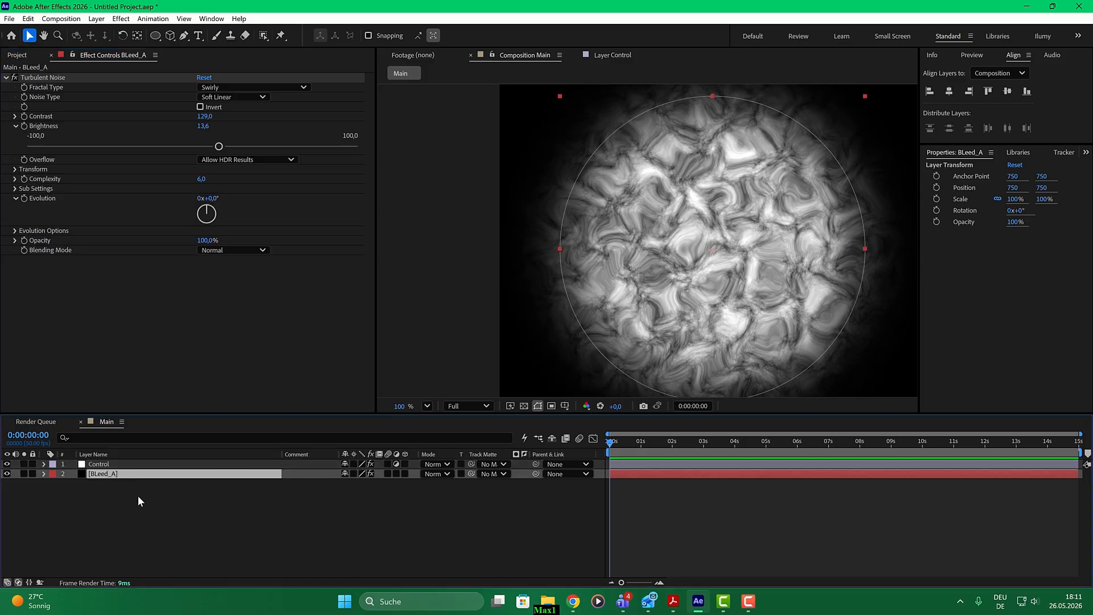
pyautogui.click(43, 474)
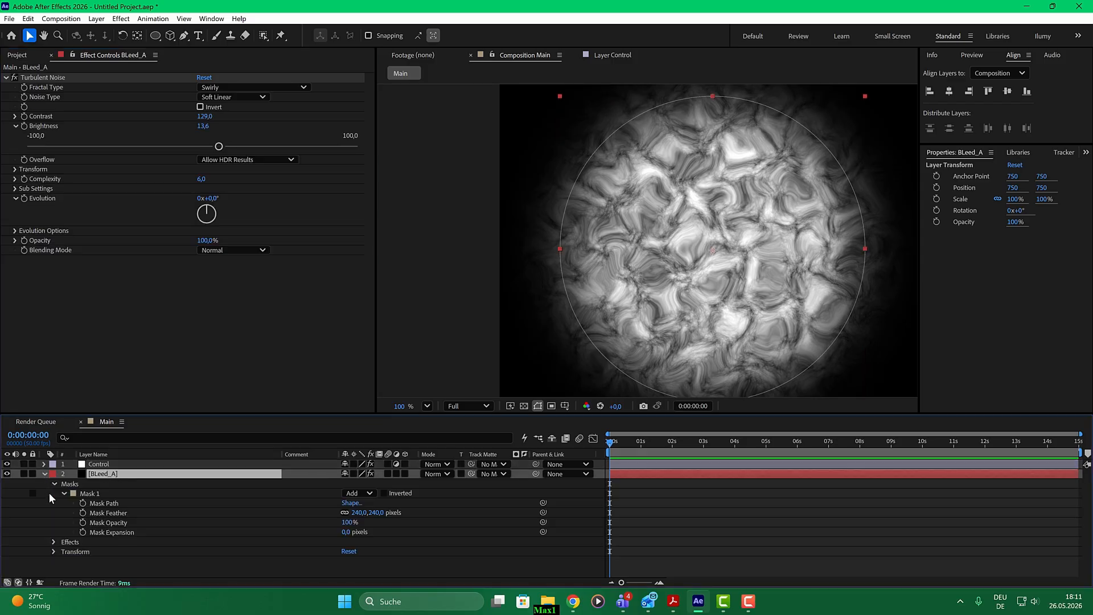
pyautogui.click(54, 541)
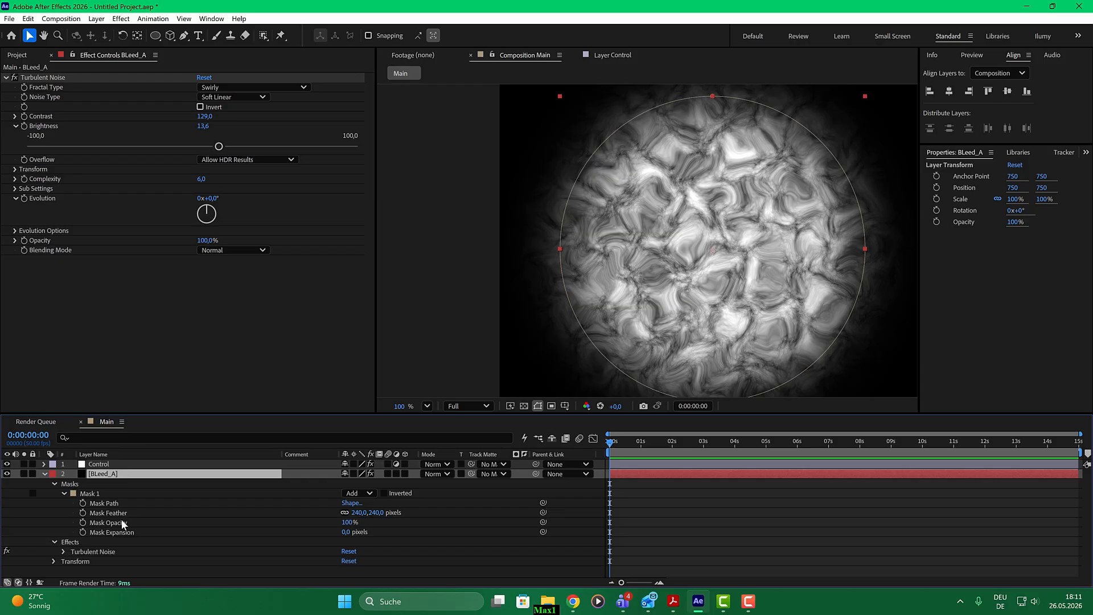
pyautogui.click(53, 542)
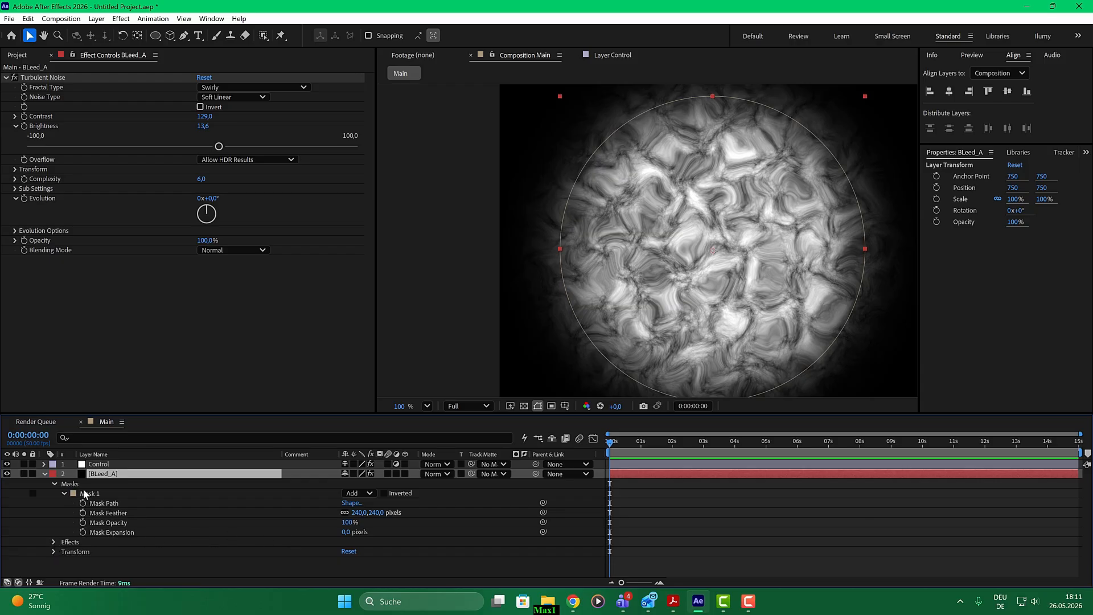
pyautogui.keyDown('alt'); pyautogui.click(83, 532); pyautogui.keyUp('alt')
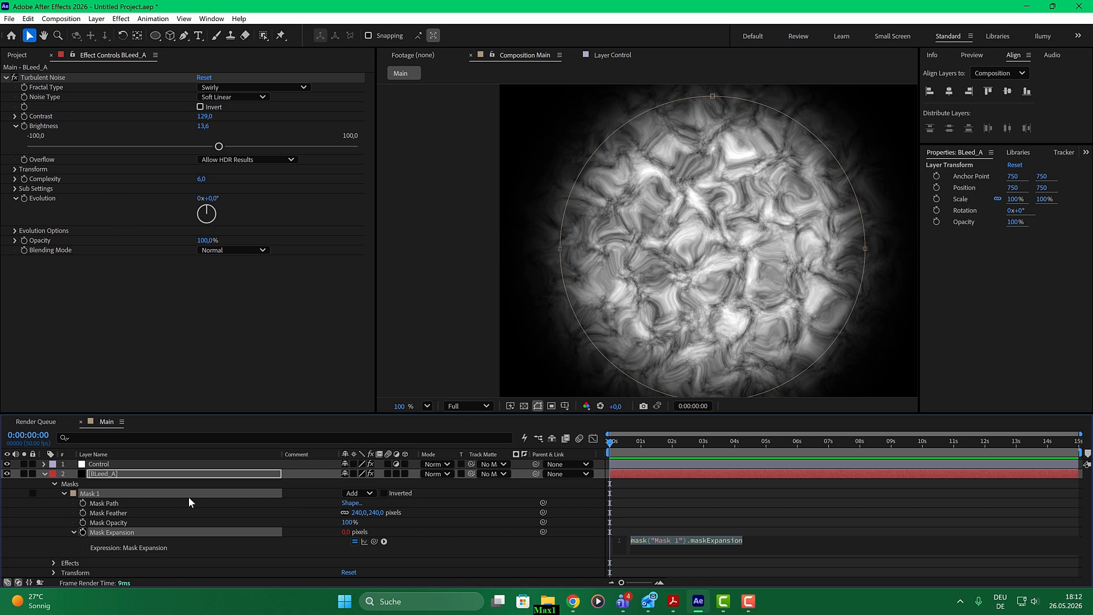
pyautogui.click(100, 465)
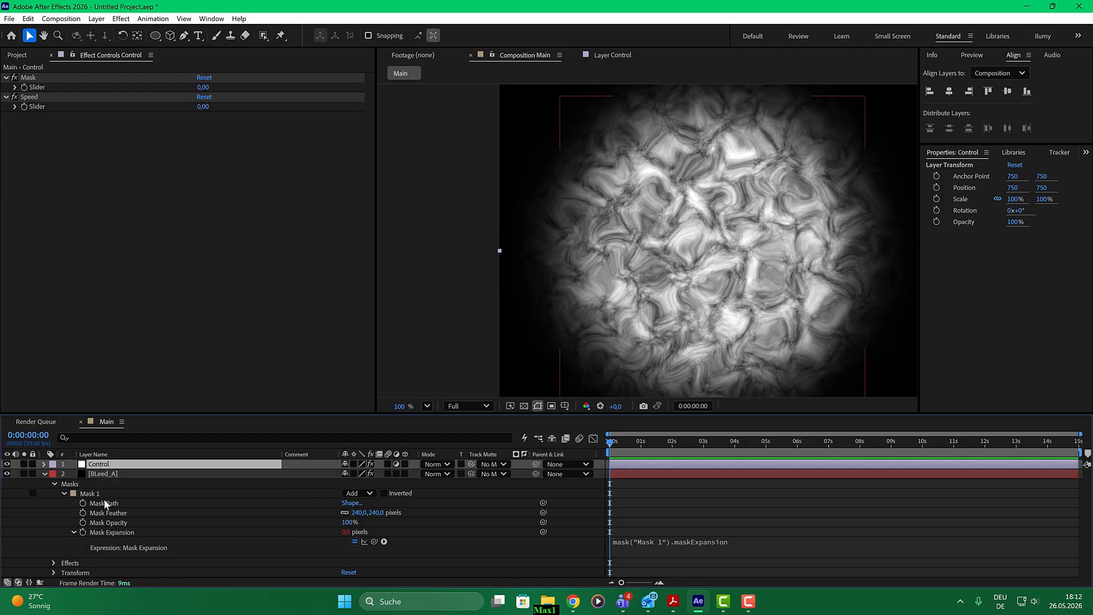
pyautogui.moveTo(373, 541); pyautogui.dragTo(56, 86)
pyautogui.moveTo(203, 87); pyautogui.dragTo(126, 58)
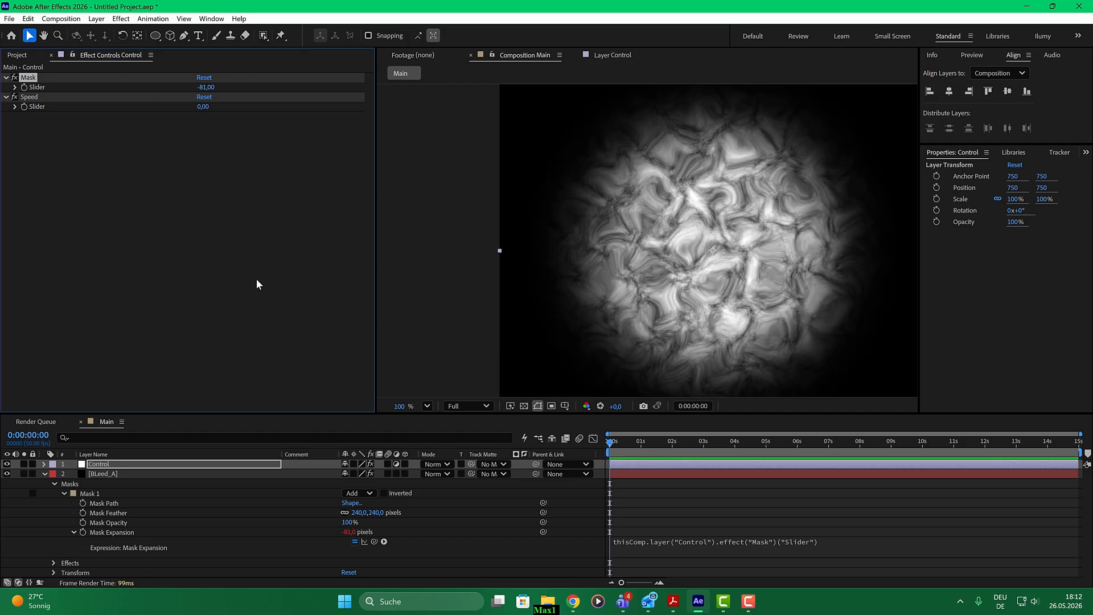
# Add the expression time * 100 to Evolution in BLeed_A's Turbulent Noise and scrub to 0:00:03:02 to check the motion
pyautogui.click(54, 484)
pyautogui.click(53, 494)
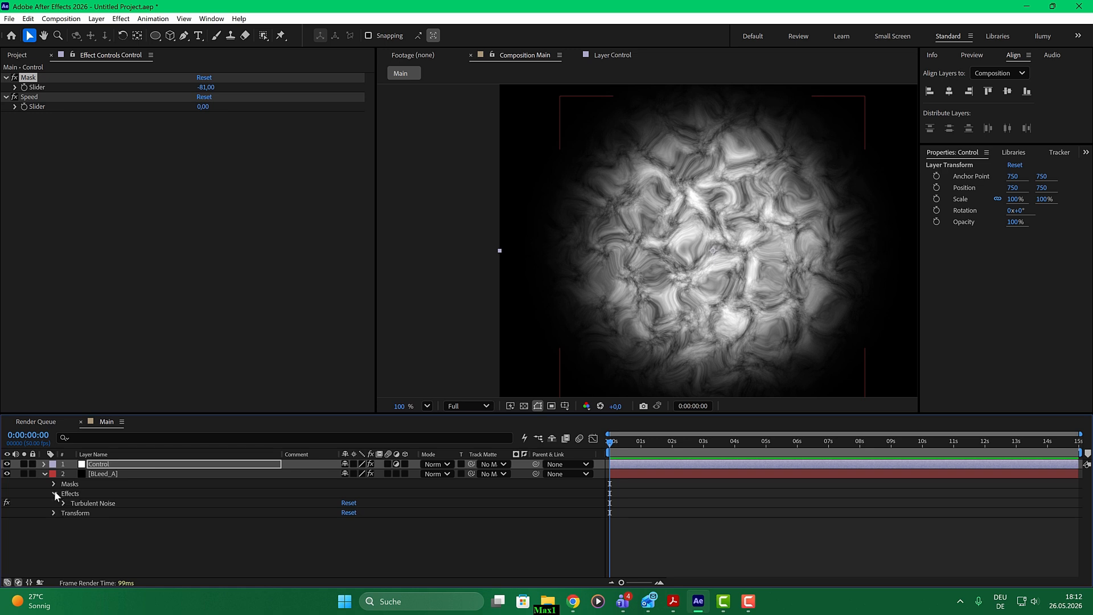
pyautogui.click(62, 504)
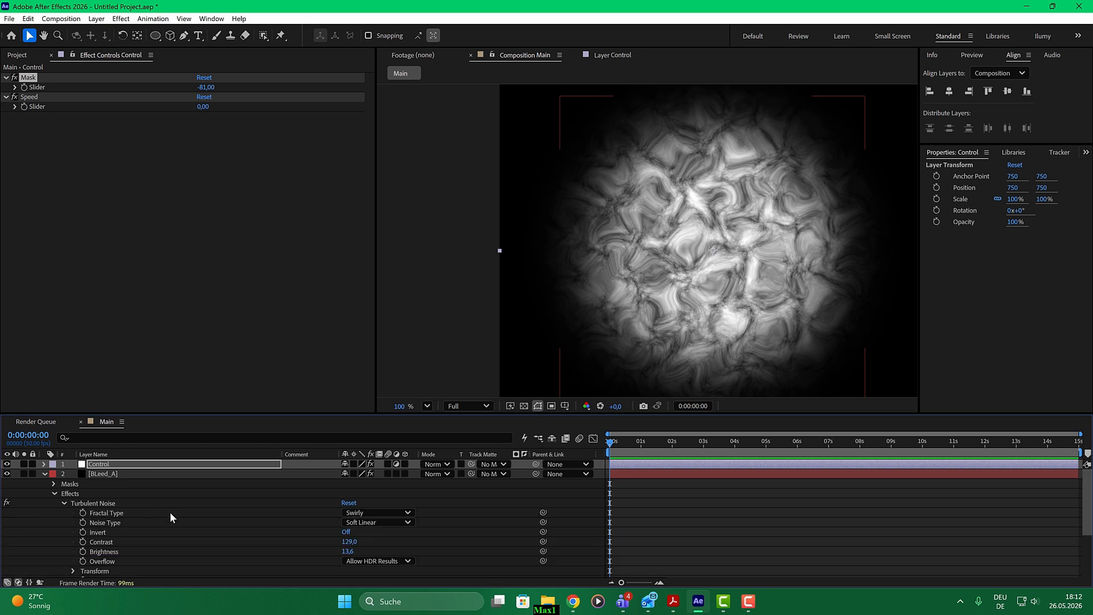
pyautogui.scroll(-3, 170, 513)
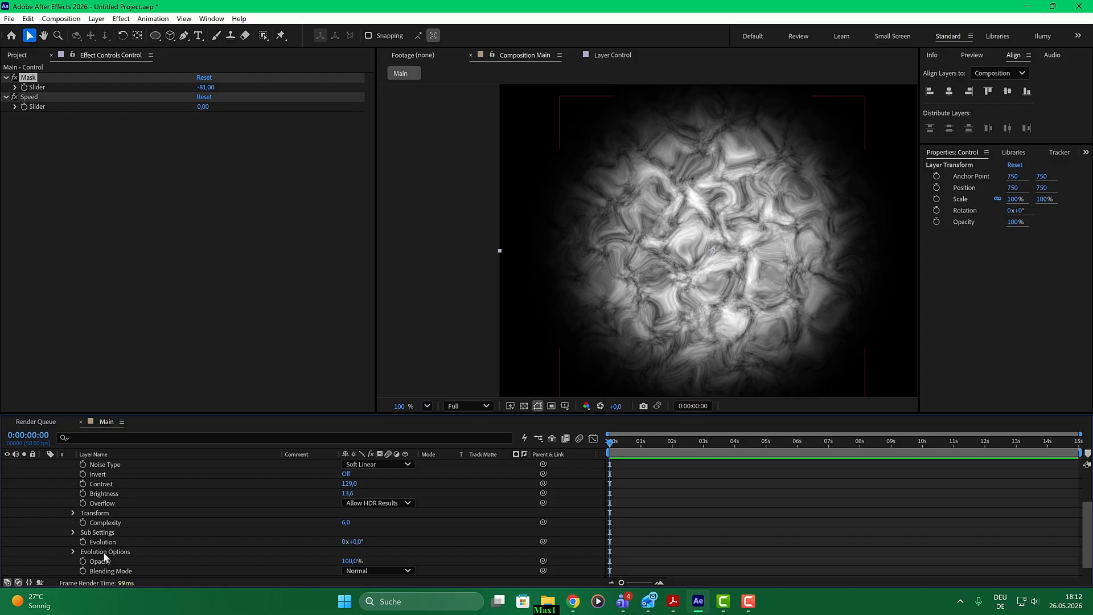
pyautogui.scroll(-1, 104, 551)
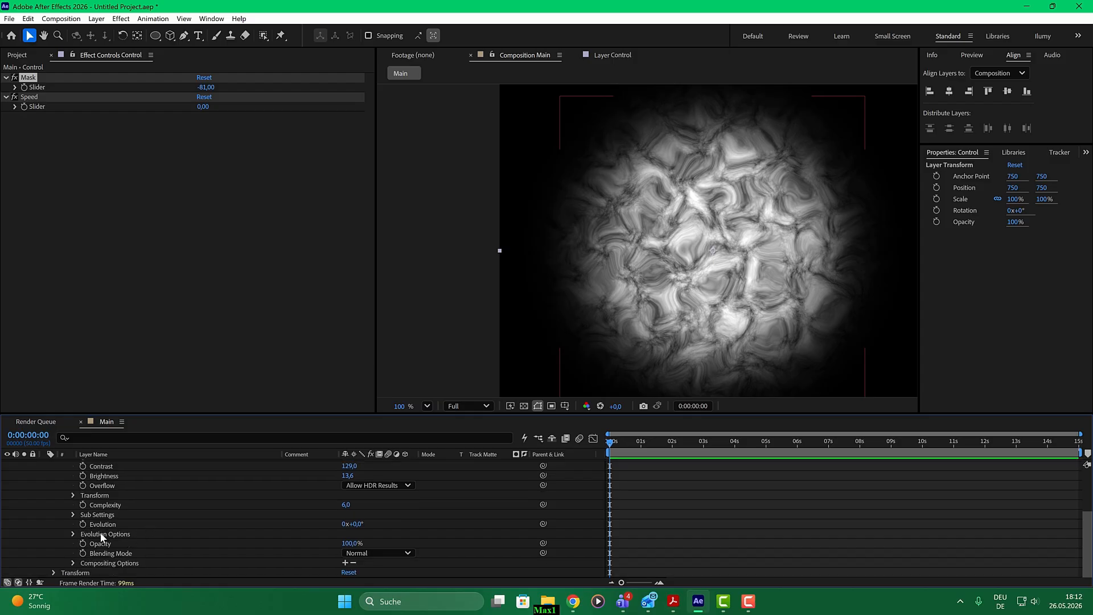
pyautogui.click(97, 525)
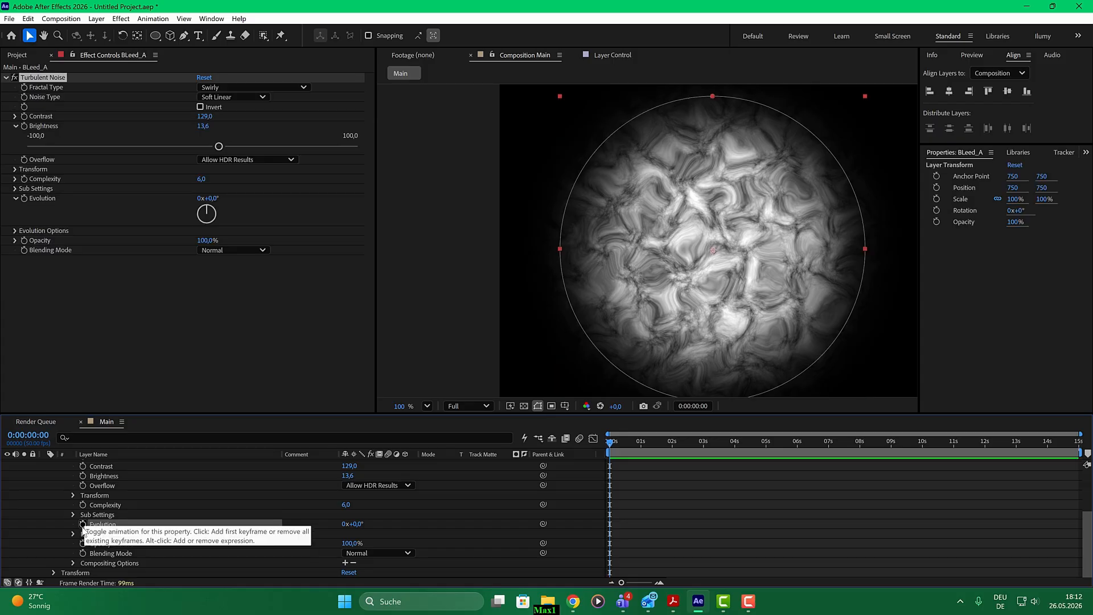
pyautogui.keyDown('alt'); pyautogui.click(83, 524); pyautogui.keyUp('alt')
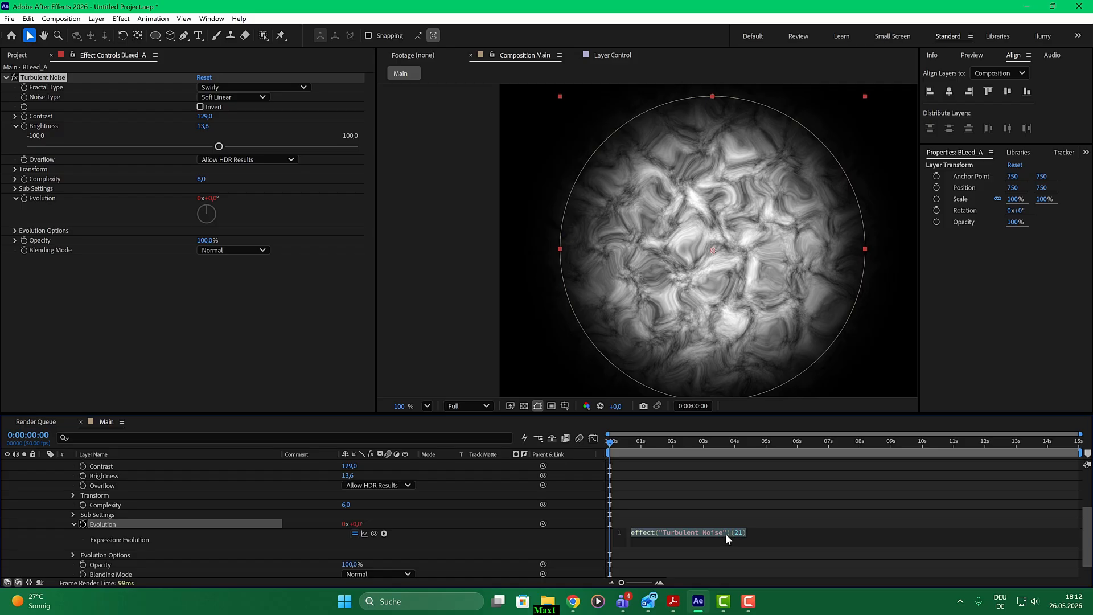
pyautogui.write('time ')
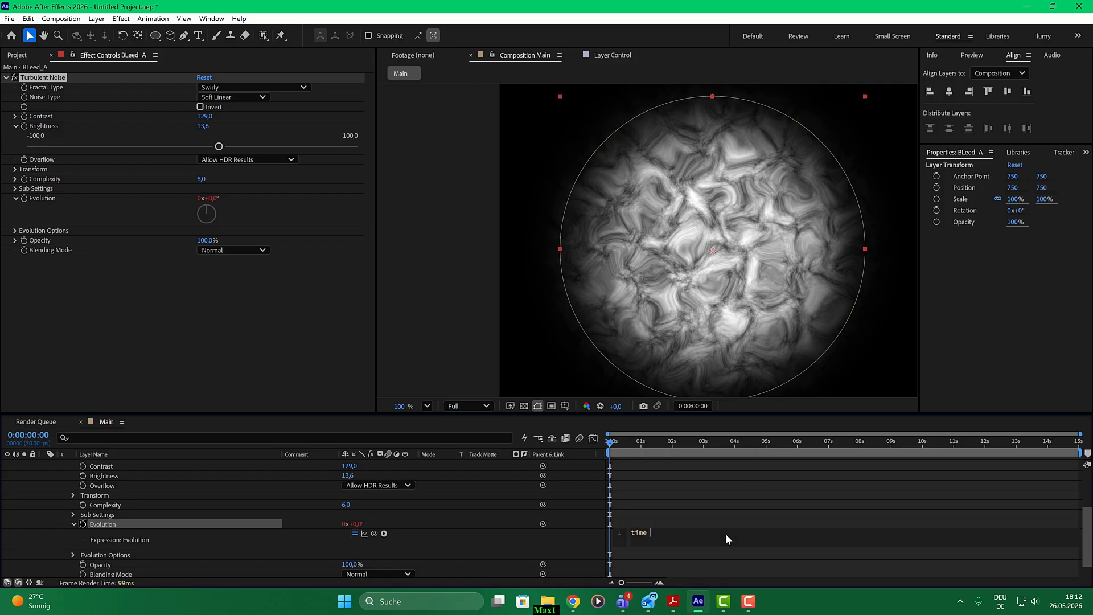
pyautogui.write('* 100')
pyautogui.click(724, 521)
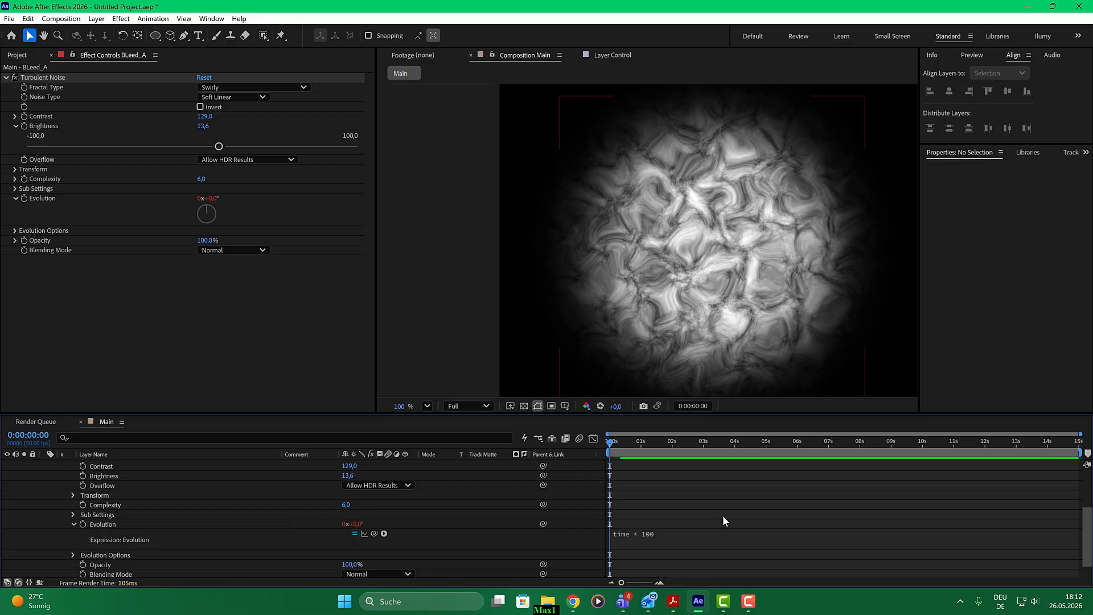
pyautogui.moveTo(612, 443); pyautogui.dragTo(704, 443)
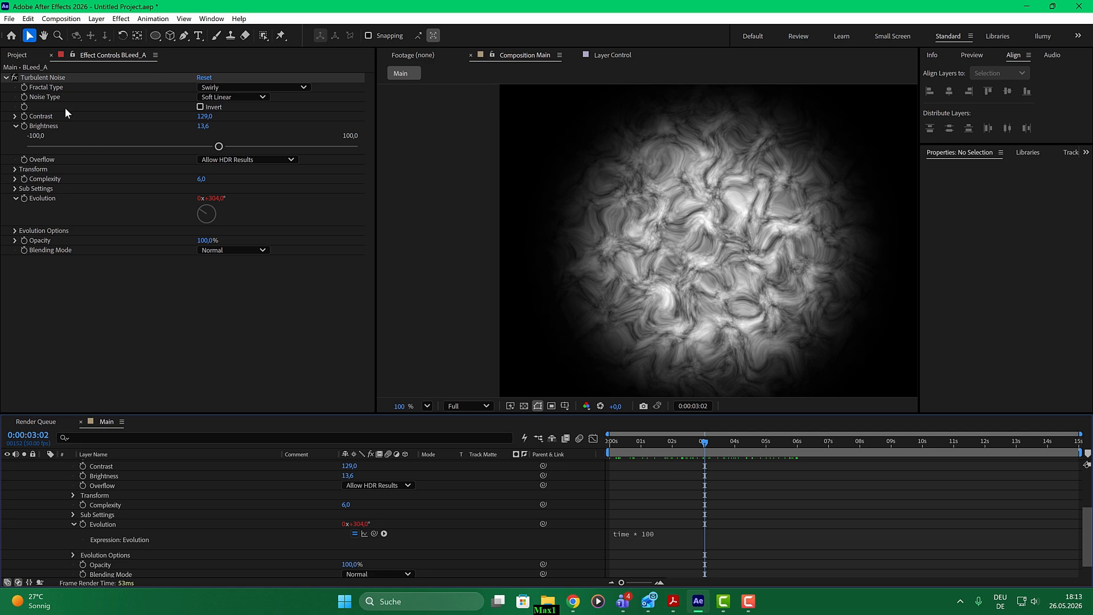
# Replace the 100 in BLeed_A's Evolution expression with a link to the Control layer's Speed slider
pyautogui.scroll(1, 107, 422)
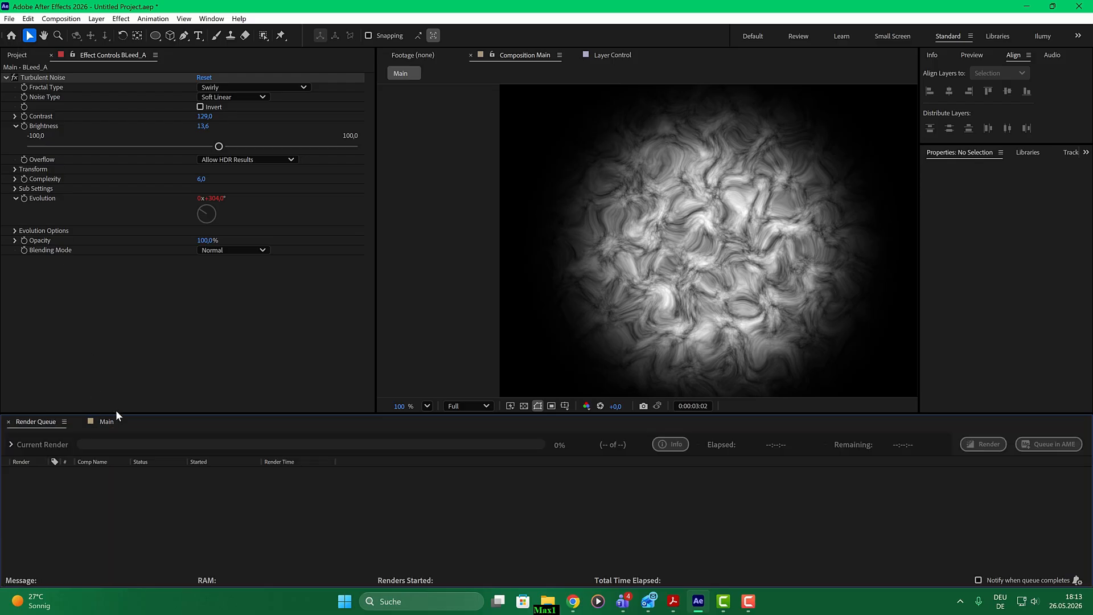
pyautogui.click(109, 422)
pyautogui.scroll(3, 95, 473)
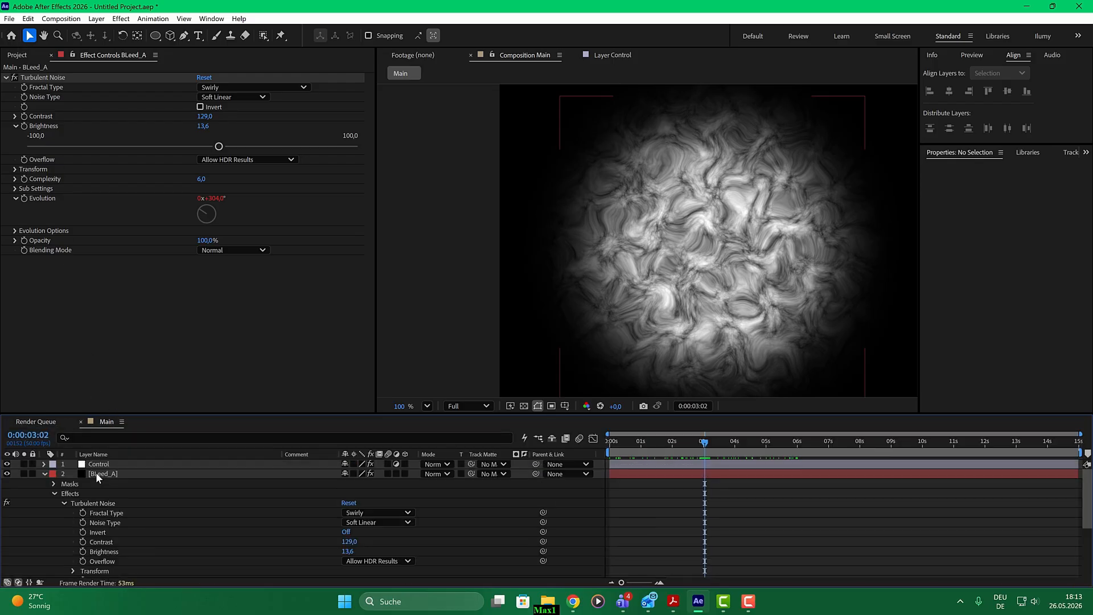
pyautogui.click(96, 465)
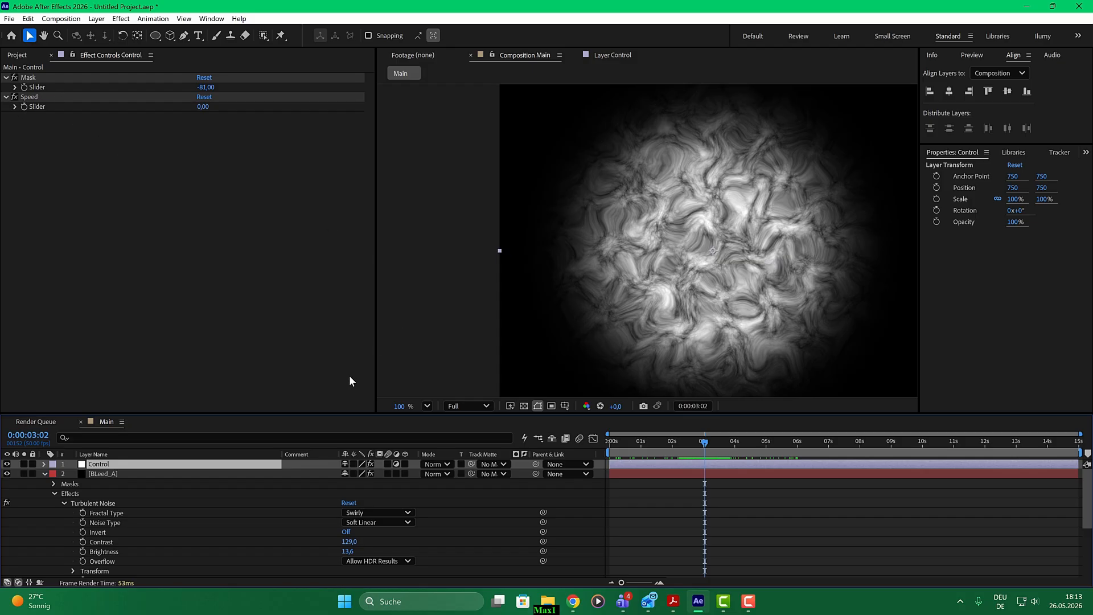
pyautogui.scroll(-2, 256, 524)
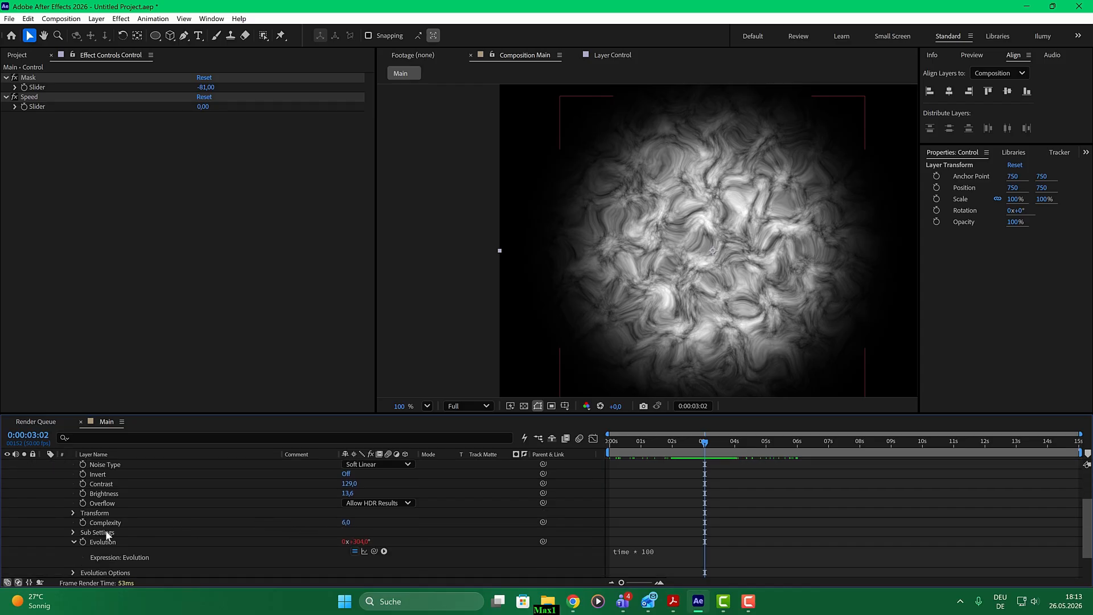
pyautogui.click(656, 552)
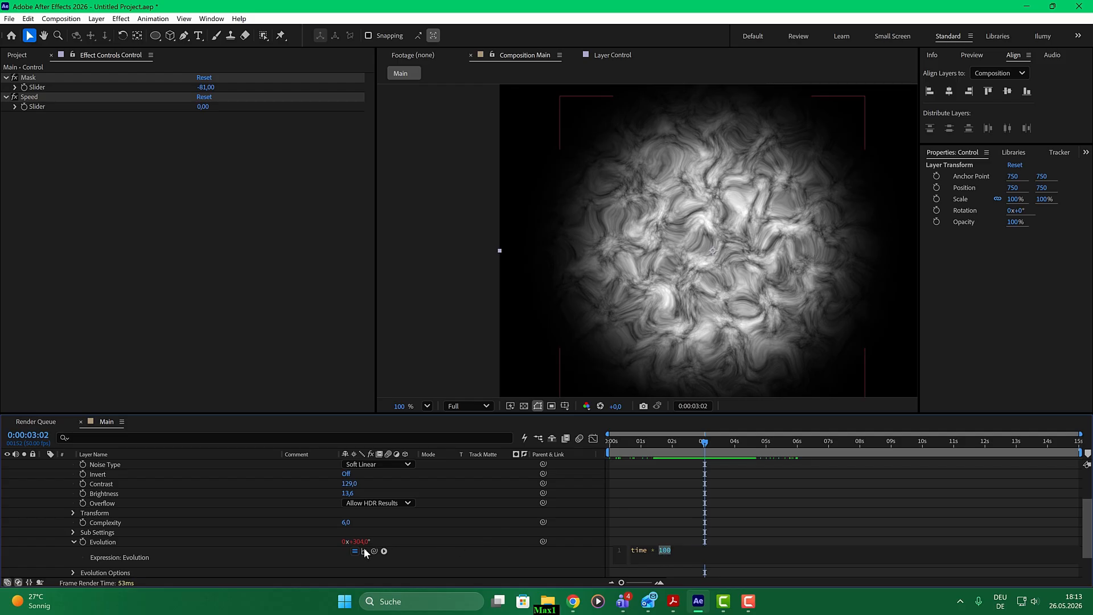
pyautogui.moveTo(374, 552); pyautogui.dragTo(45, 107)
# Set the Speed slider on the Control layer to 100
pyautogui.moveTo(203, 106); pyautogui.dragTo(228, 110)
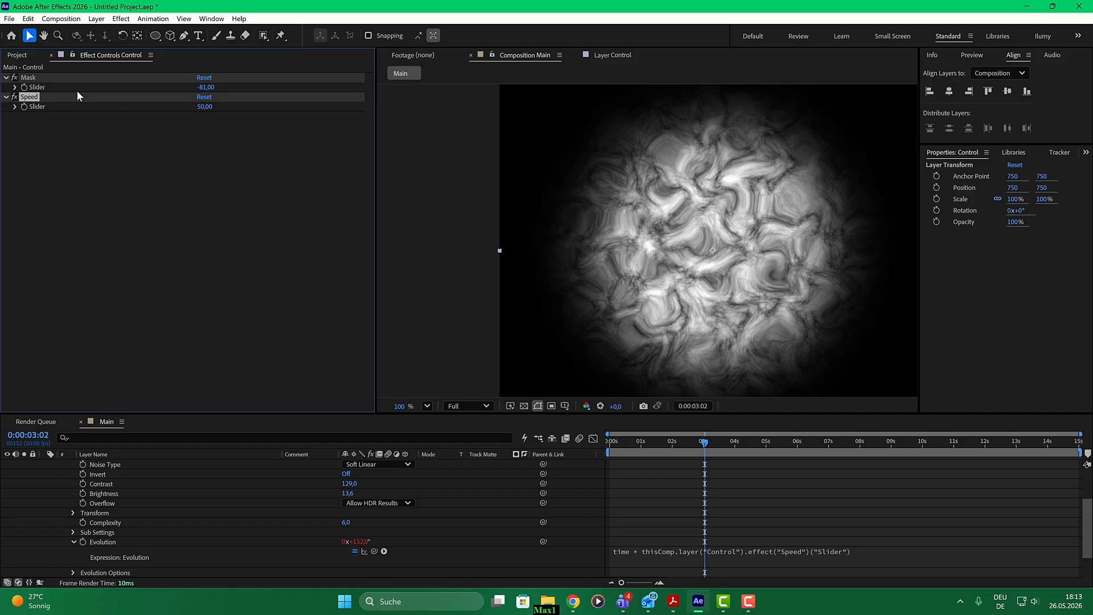
pyautogui.click(203, 106)
pyautogui.write('100')
pyautogui.press('Return')
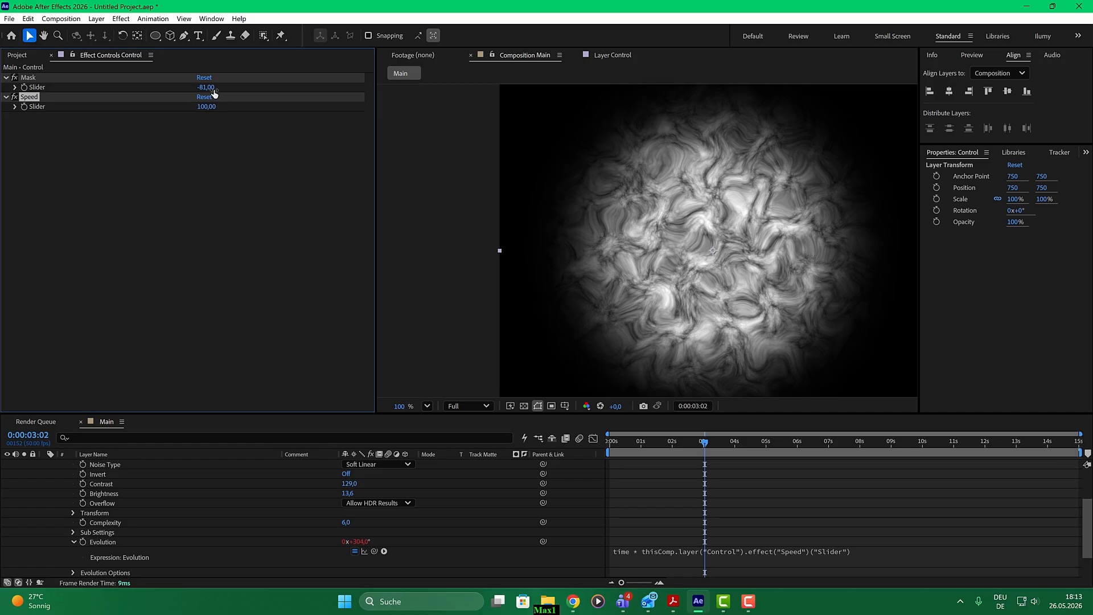
# Duplicate the BLeed_A layer and rename the copy as BLeed_B
pyautogui.scroll(3, 223, 504)
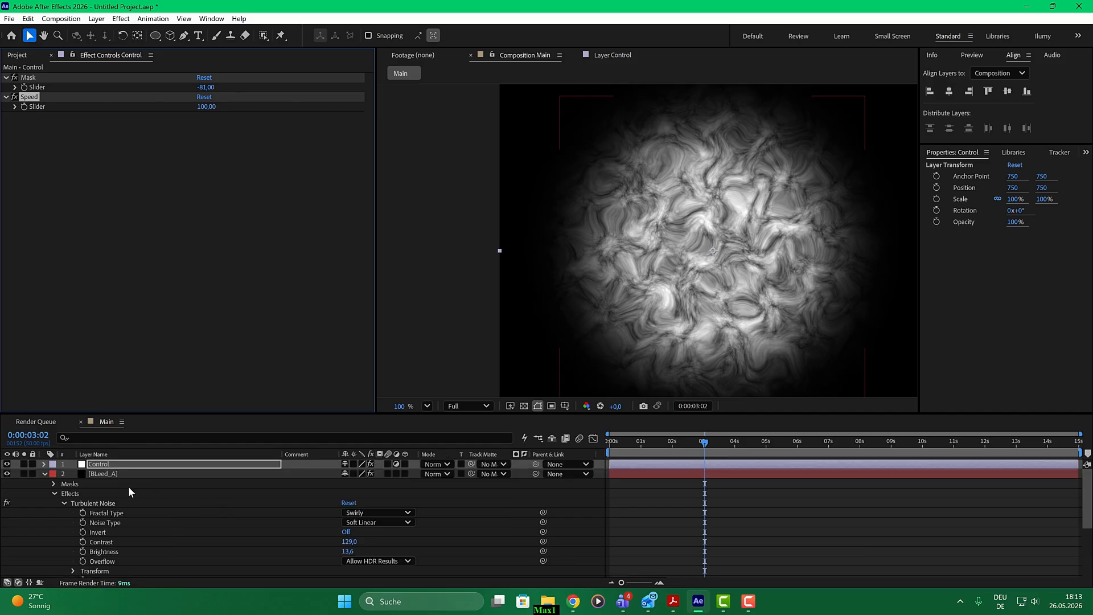
pyautogui.click(44, 473)
pyautogui.click(111, 476)
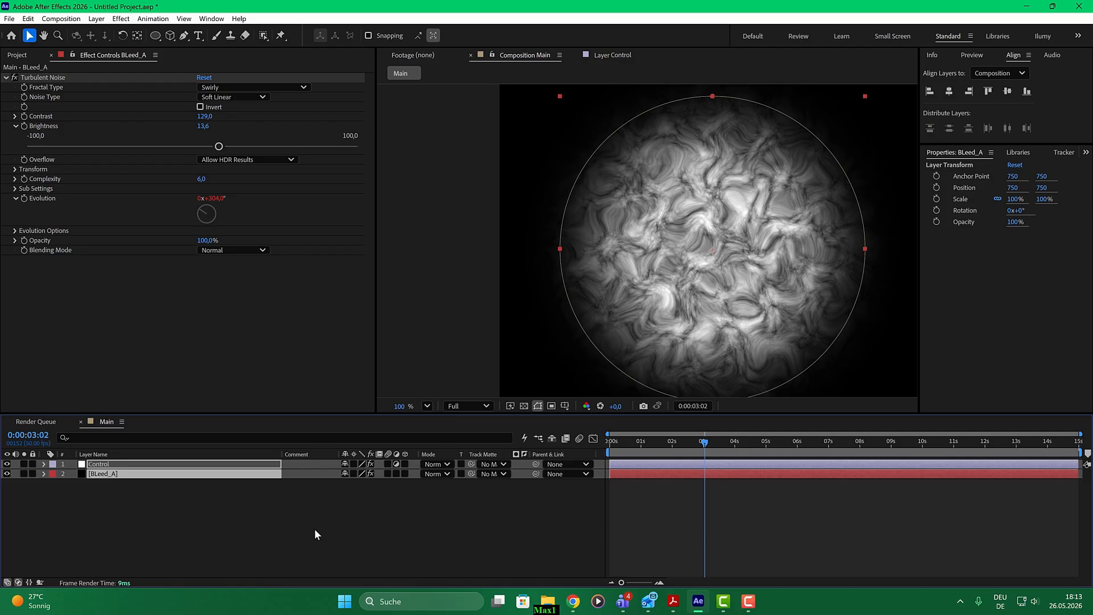
pyautogui.hotkey('ctrl', 'd')
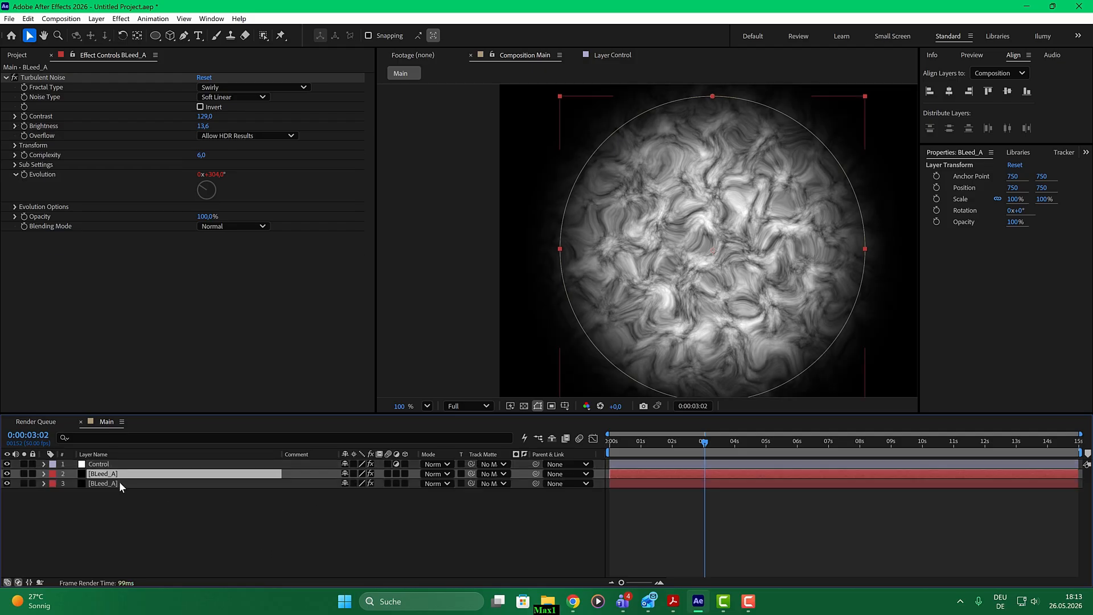
pyautogui.press('Return')
pyautogui.click(114, 470)
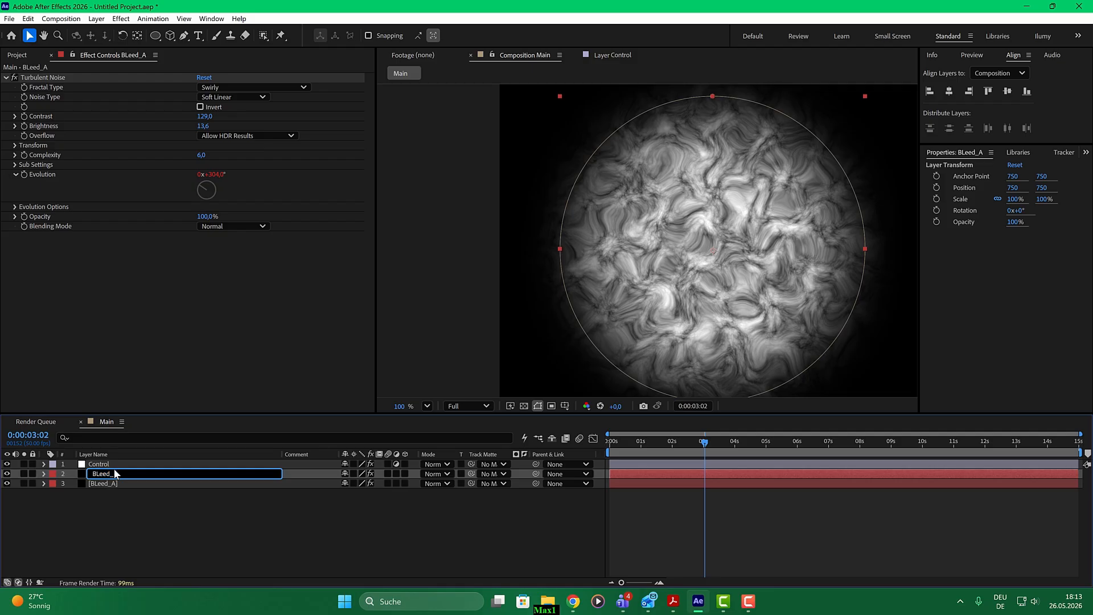
pyautogui.write('B')
pyautogui.click(146, 510)
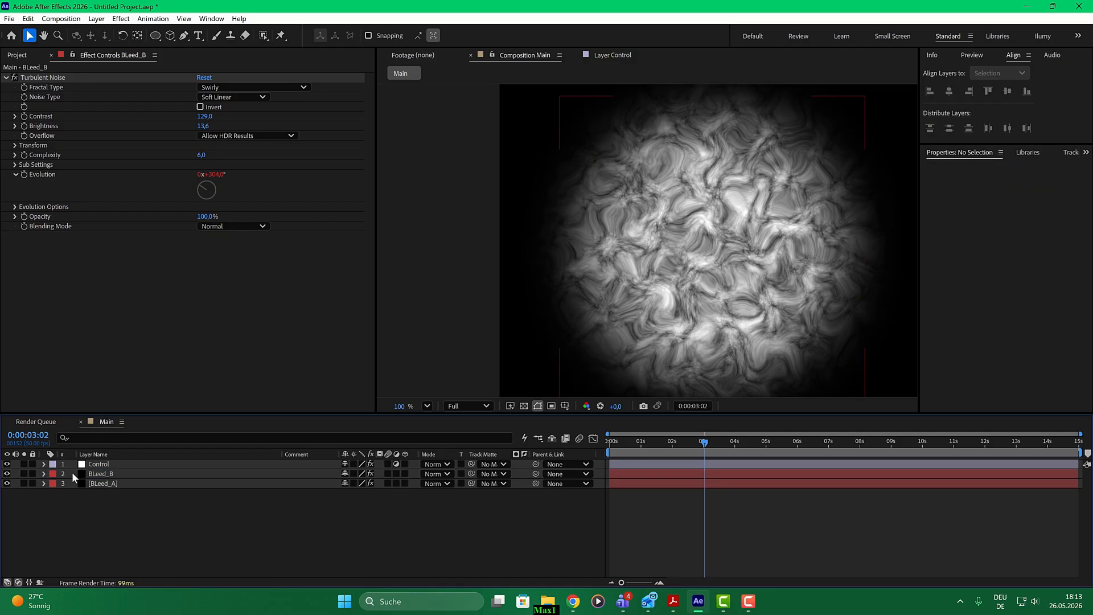
# Solo BLeed_B and set its Turbulent Noise to Fractal Type Smeary, Contrast 181 and Brightness 44.6
pyautogui.click(23, 473)
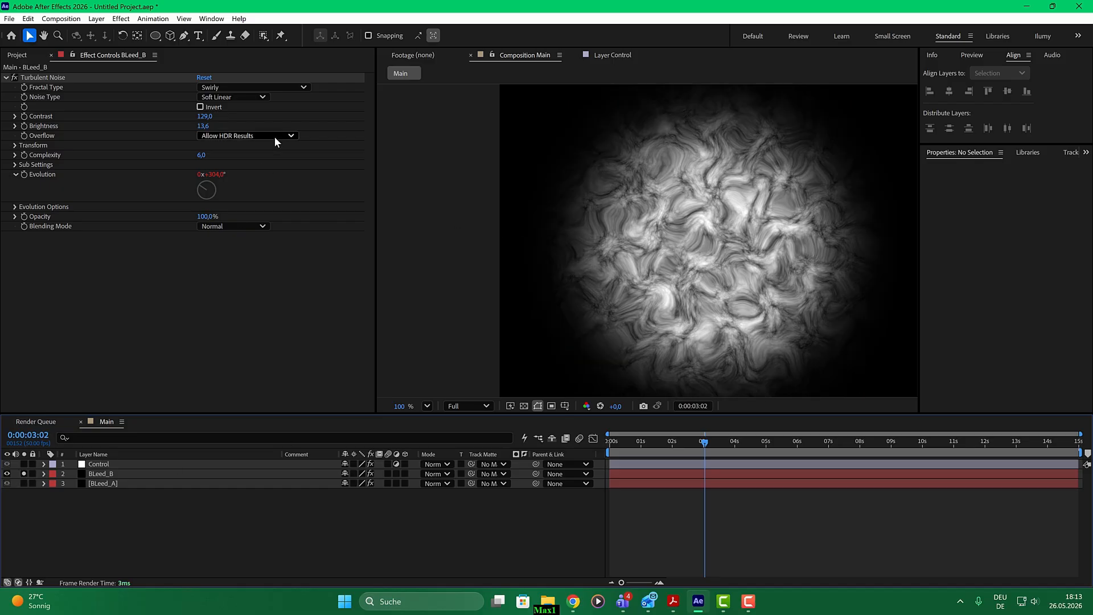
pyautogui.click(260, 92)
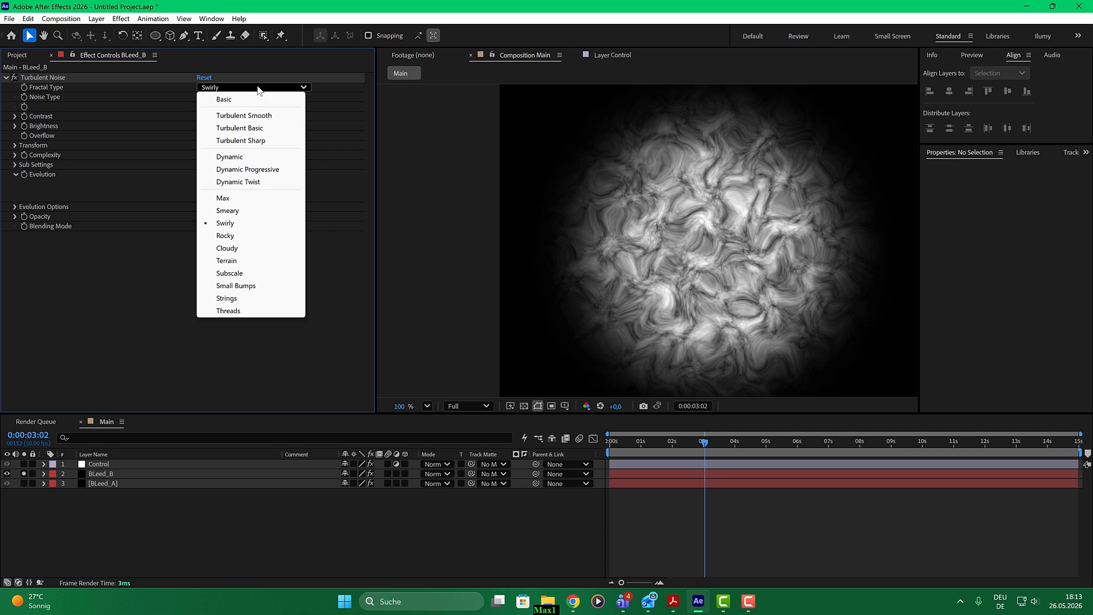
pyautogui.click(240, 210)
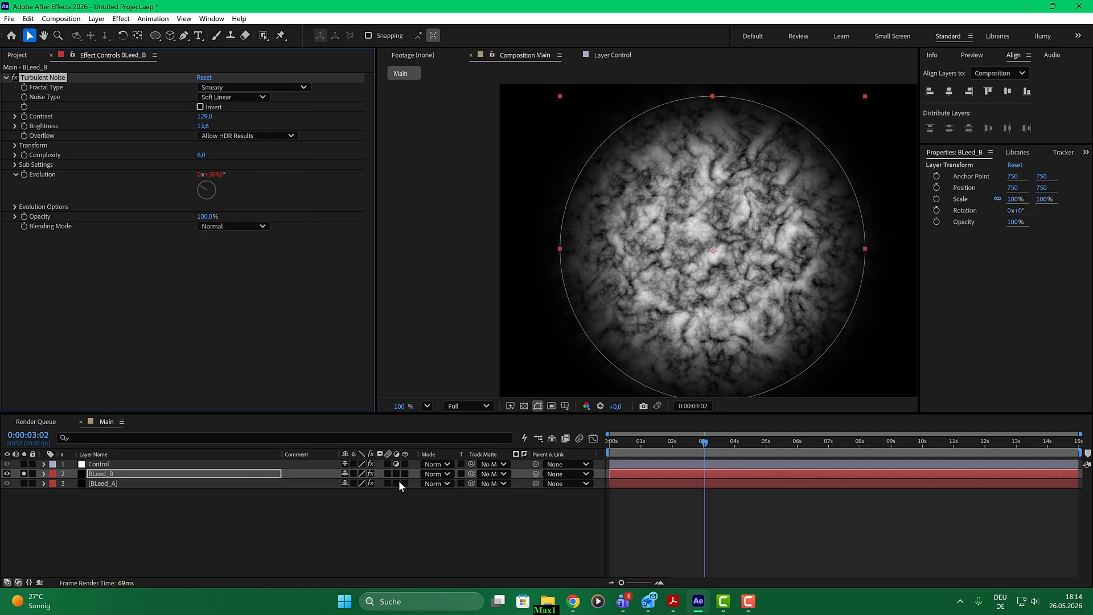
pyautogui.moveTo(206, 116); pyautogui.dragTo(221, 115)
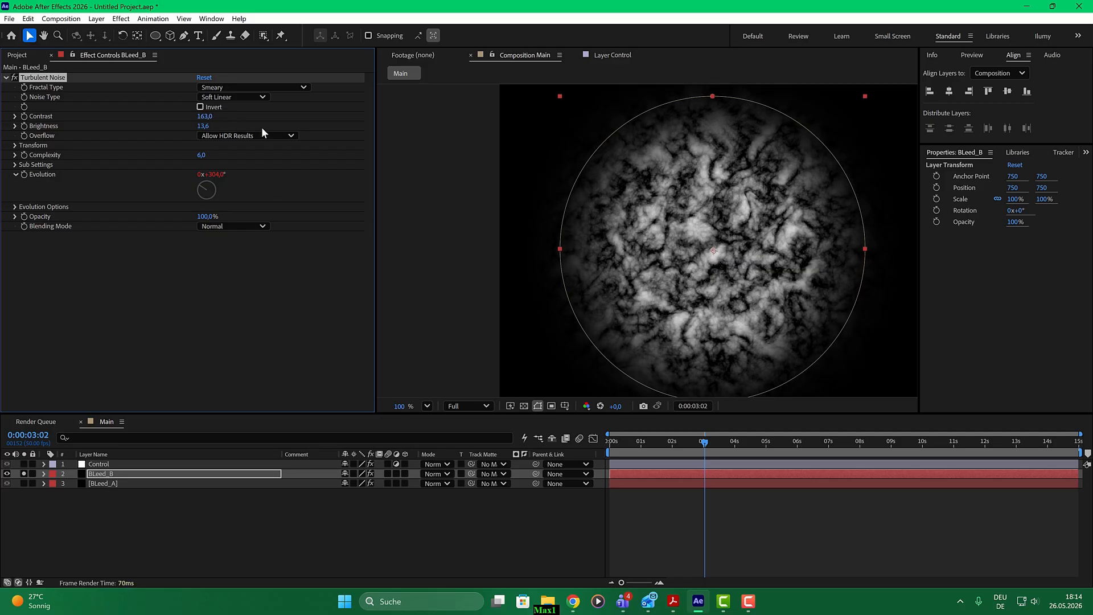
pyautogui.scroll(5, 551, 178)
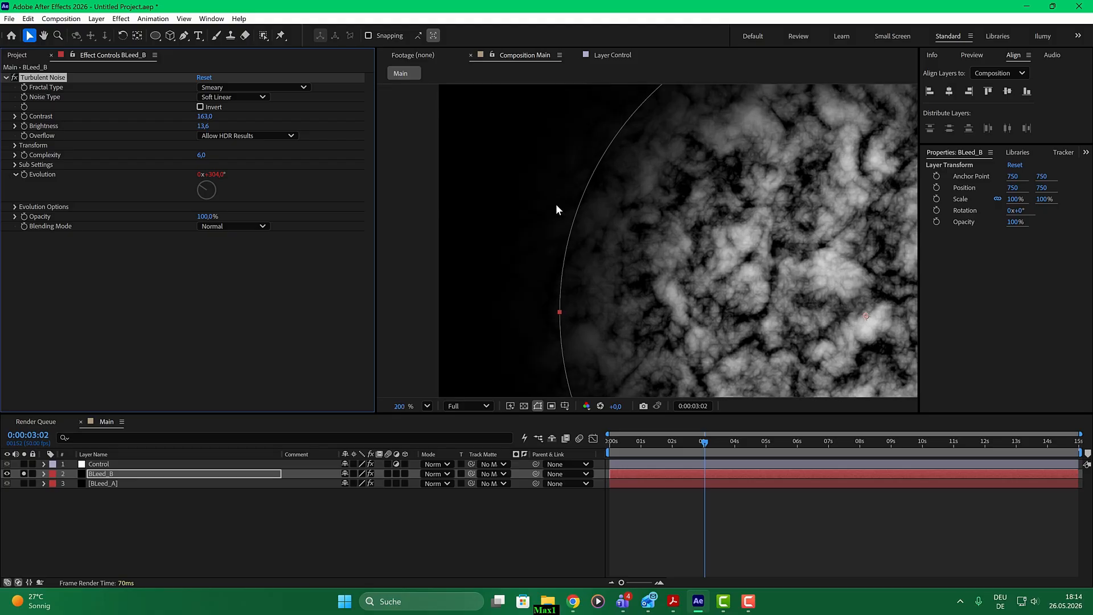
pyautogui.moveTo(203, 125)
pyautogui.mouseDown()
pyautogui.moveTo(221, 125)
pyautogui.moveTo(207, 116)
pyautogui.moveTo(217, 116)
pyautogui.mouseUp()
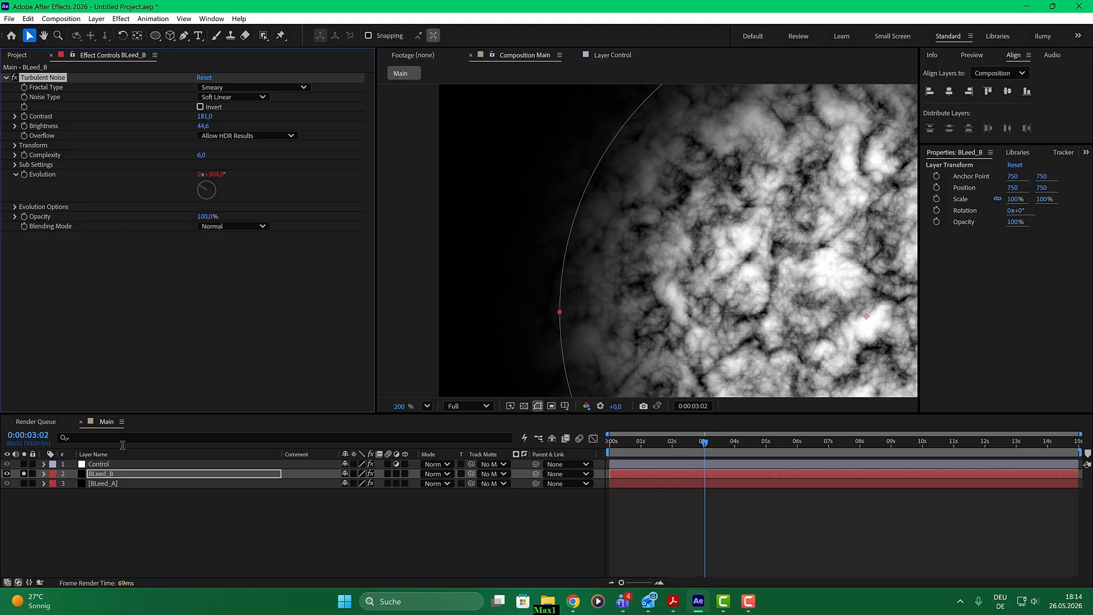
# Turn off BLeed_B's solo, set its blending mode to Screen after trying Add, and compare the layer soloed and combined
pyautogui.click(25, 475)
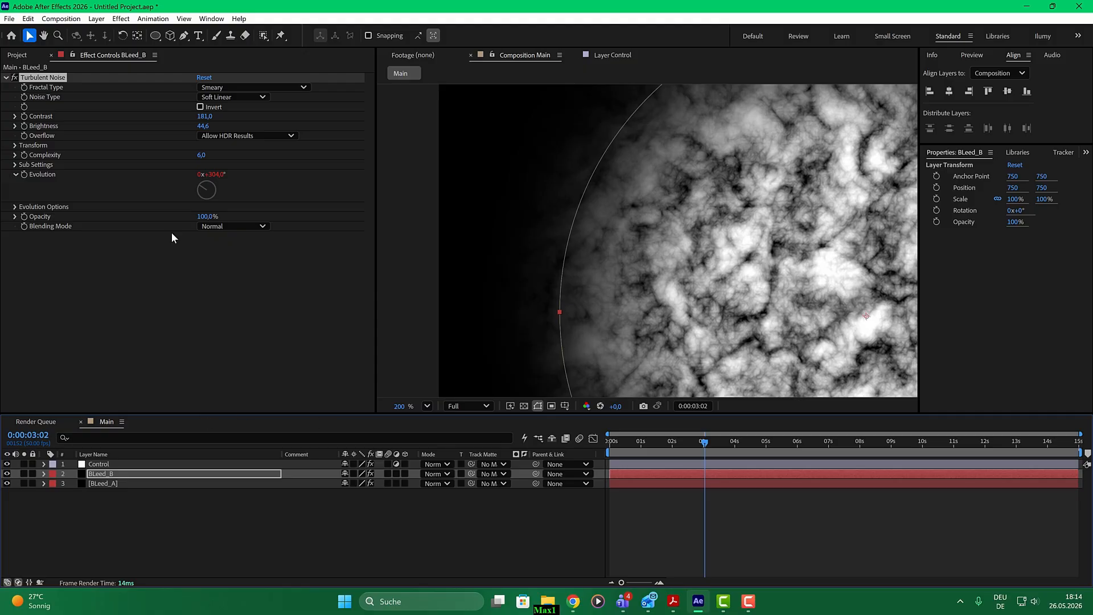
pyautogui.click(447, 474)
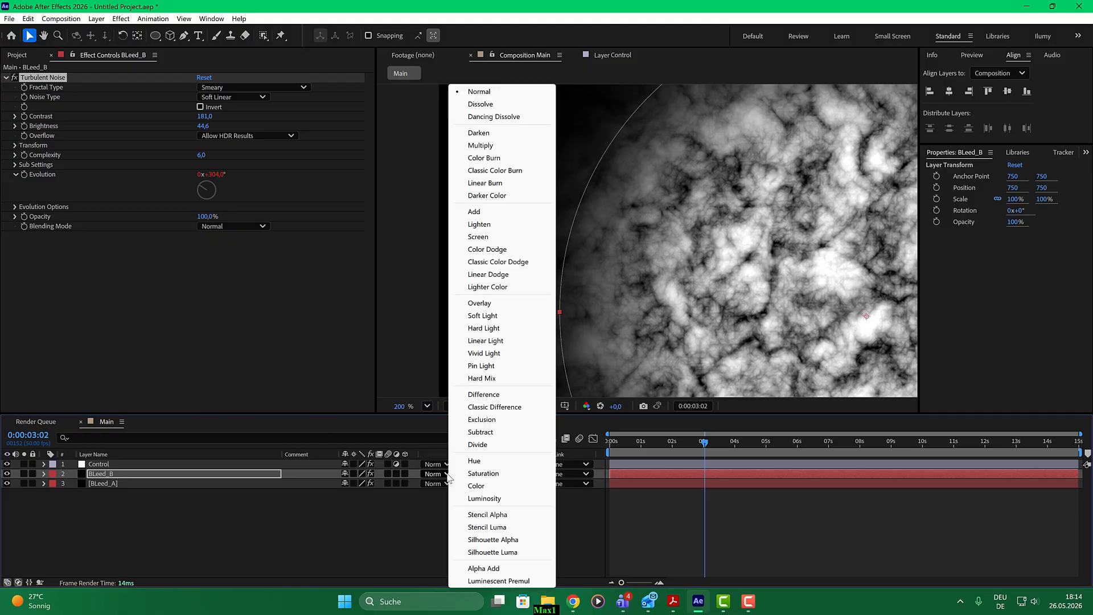
pyautogui.click(481, 211)
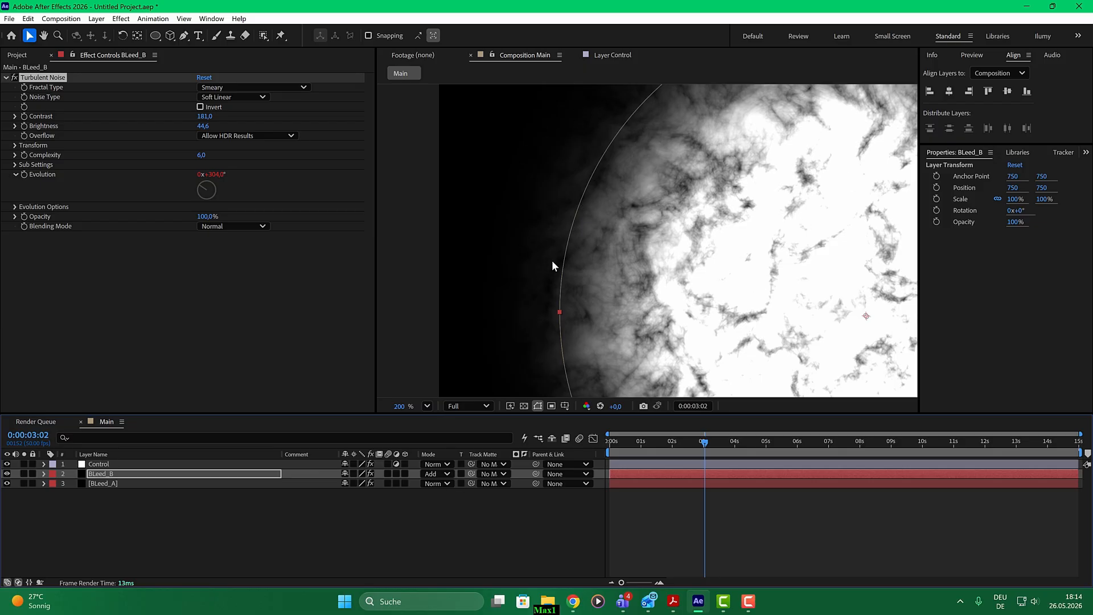
pyautogui.click(437, 474)
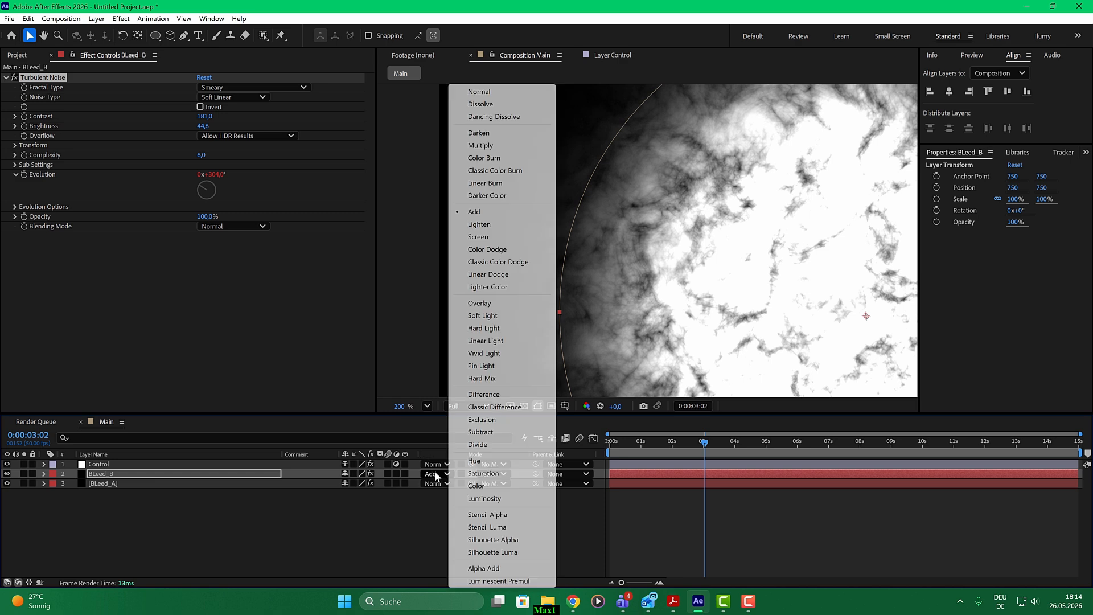
pyautogui.click(491, 237)
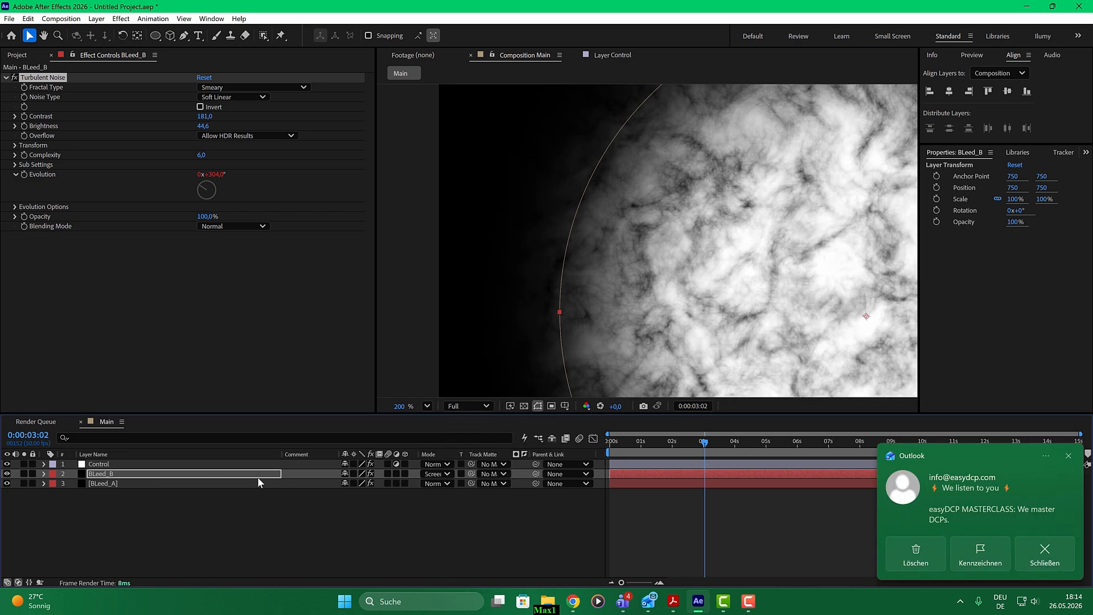
pyautogui.click(1069, 457)
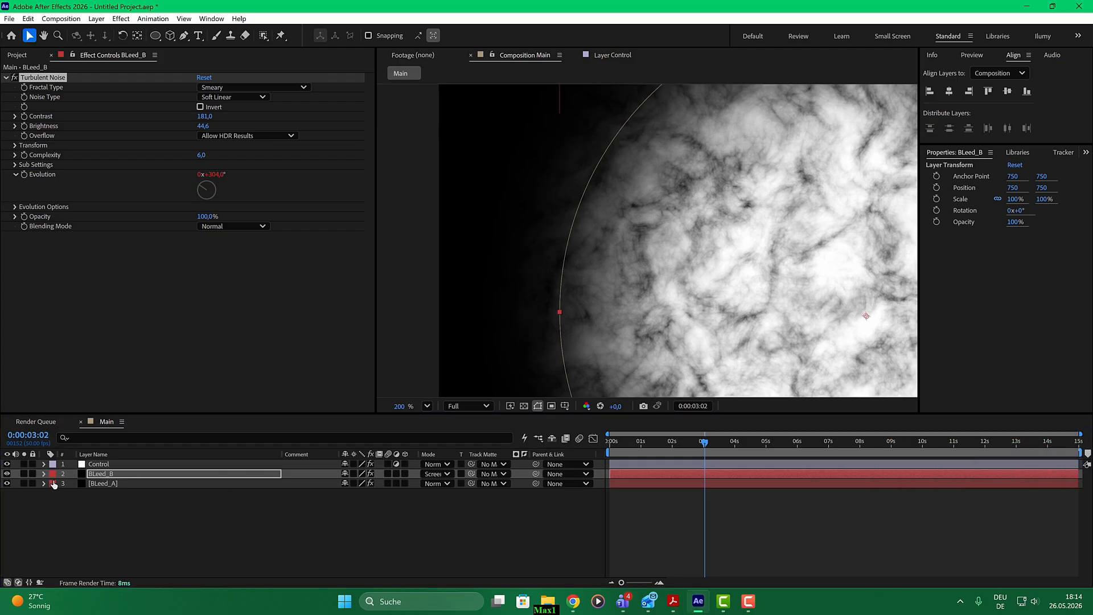
pyautogui.click(23, 474)
pyautogui.click(24, 474)
pyautogui.click(23, 474)
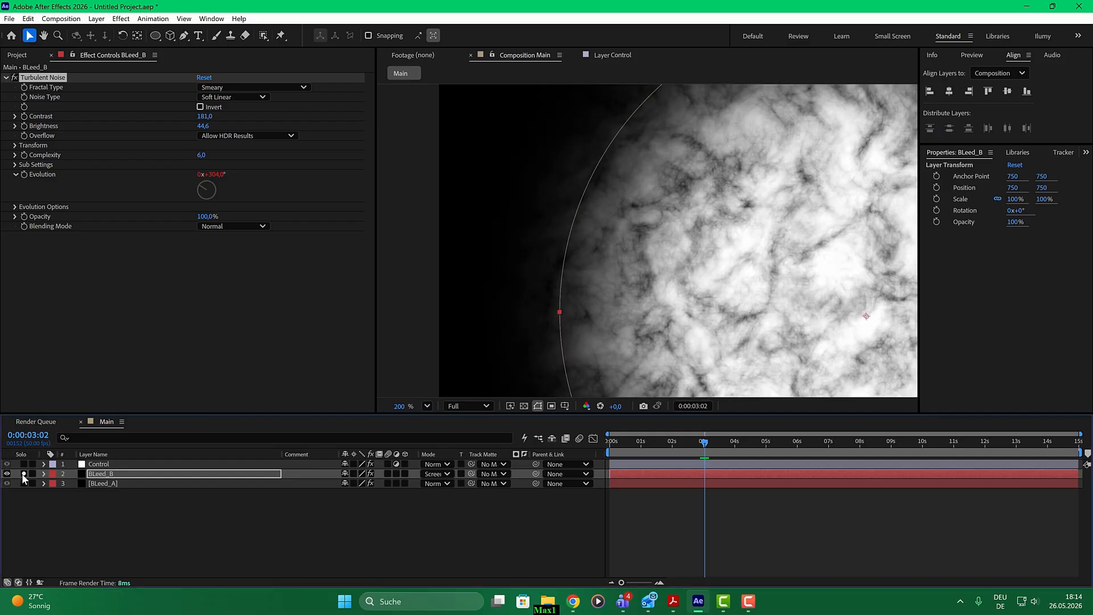
pyautogui.click(23, 474)
pyautogui.press('Return')
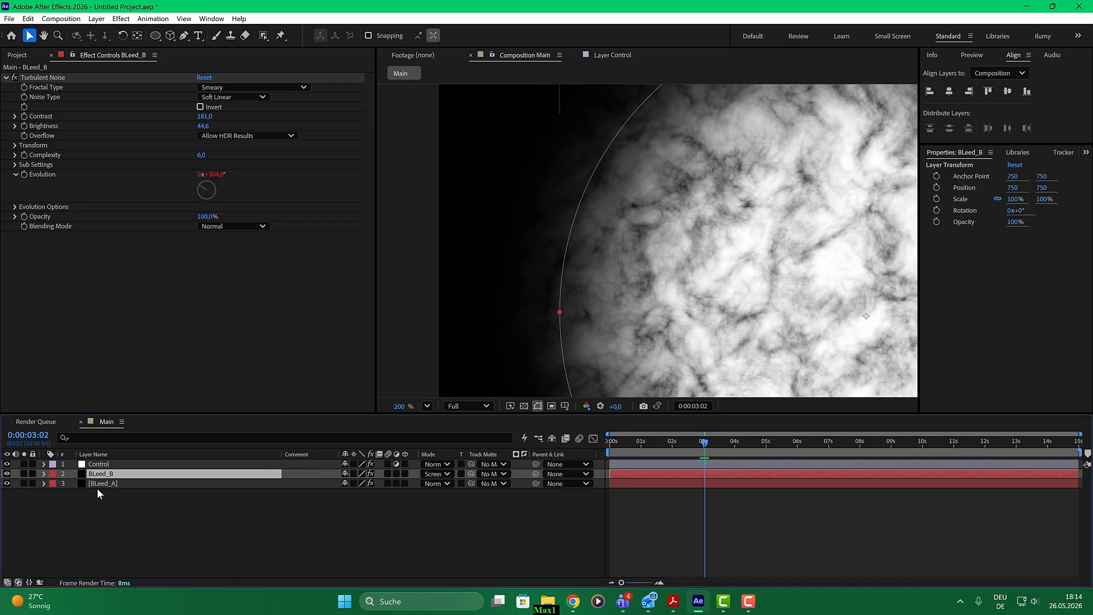
# Set BLeed_B's Turbulent Noise Contrast to 210 and its Transform Scale to 168
pyautogui.moveTo(204, 118); pyautogui.dragTo(219, 115)
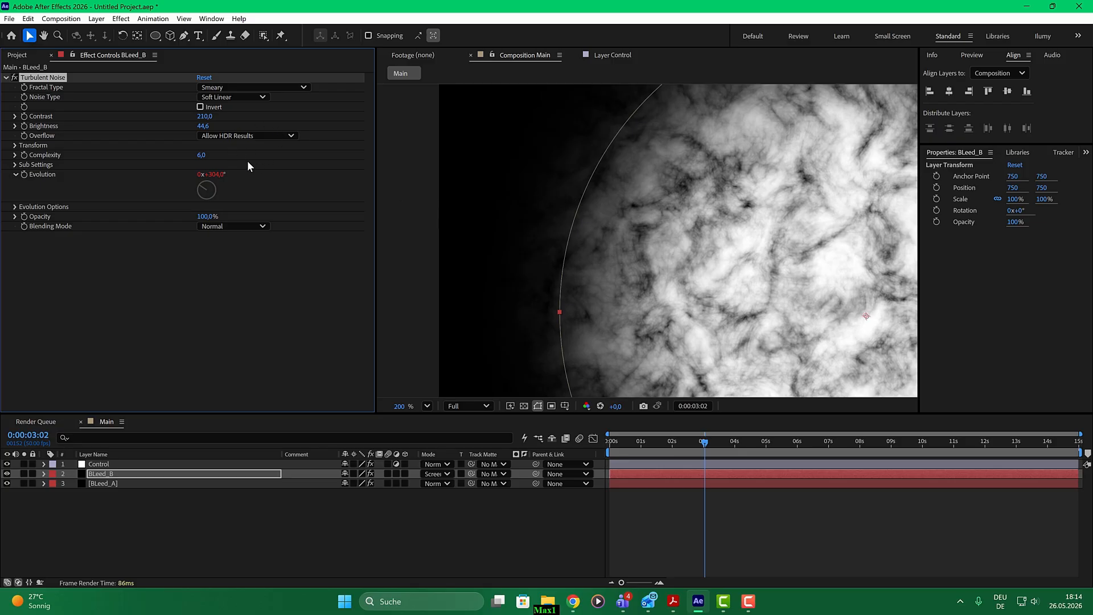
pyautogui.click(16, 146)
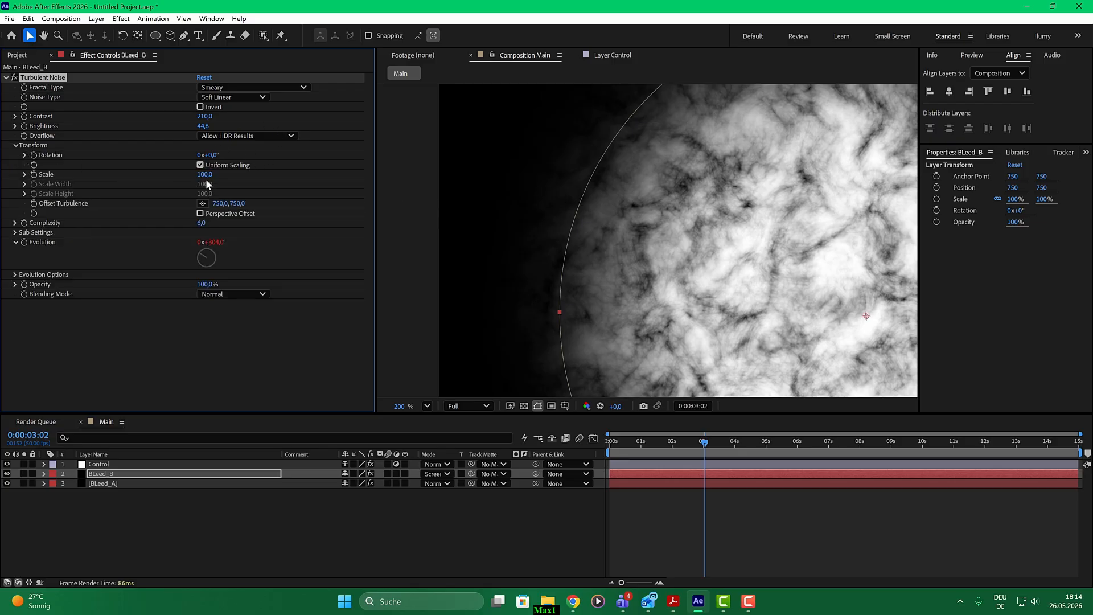
pyautogui.moveTo(206, 178)
pyautogui.mouseDown()
pyautogui.moveTo(229, 171)
pyautogui.moveTo(169, 164)
pyautogui.moveTo(211, 162)
pyautogui.mouseUp()
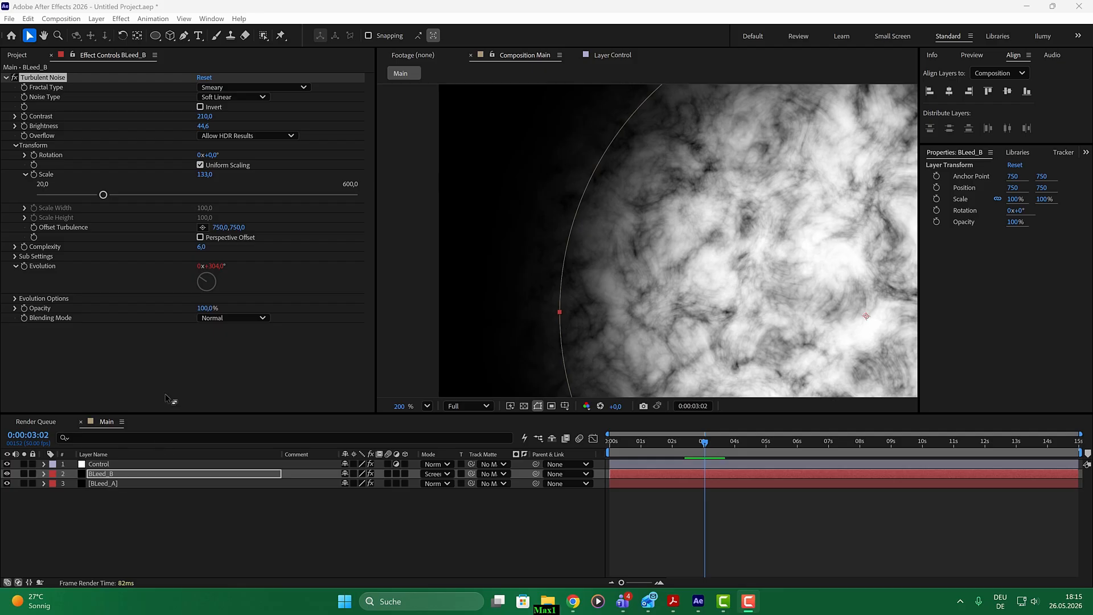
pyautogui.moveTo(201, 175); pyautogui.dragTo(223, 169)
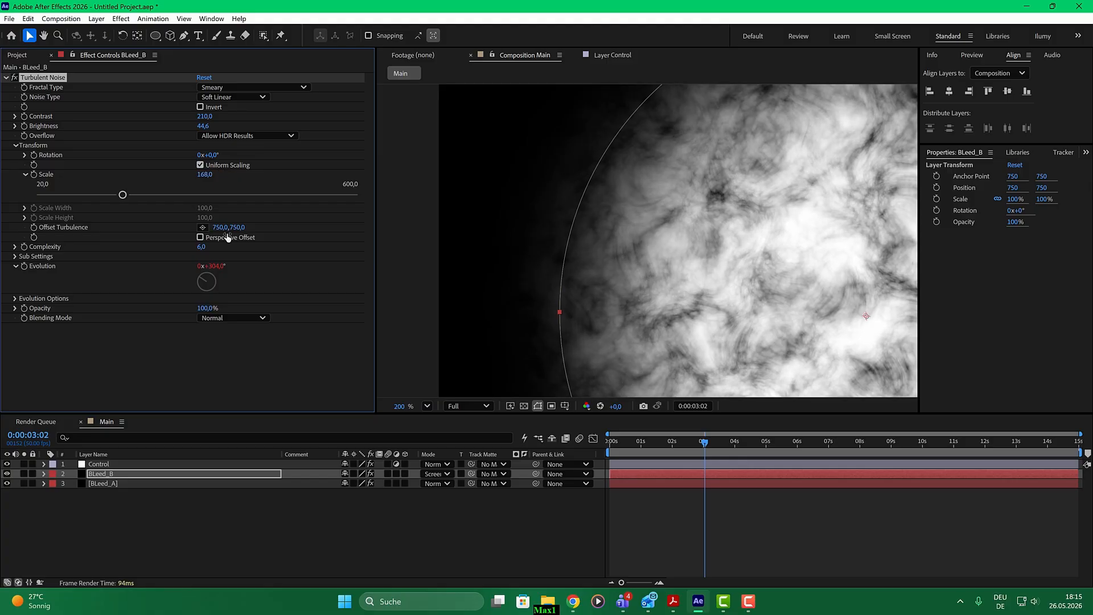
# Set the Mask slider on the Control layer to -43
pyautogui.click(103, 464)
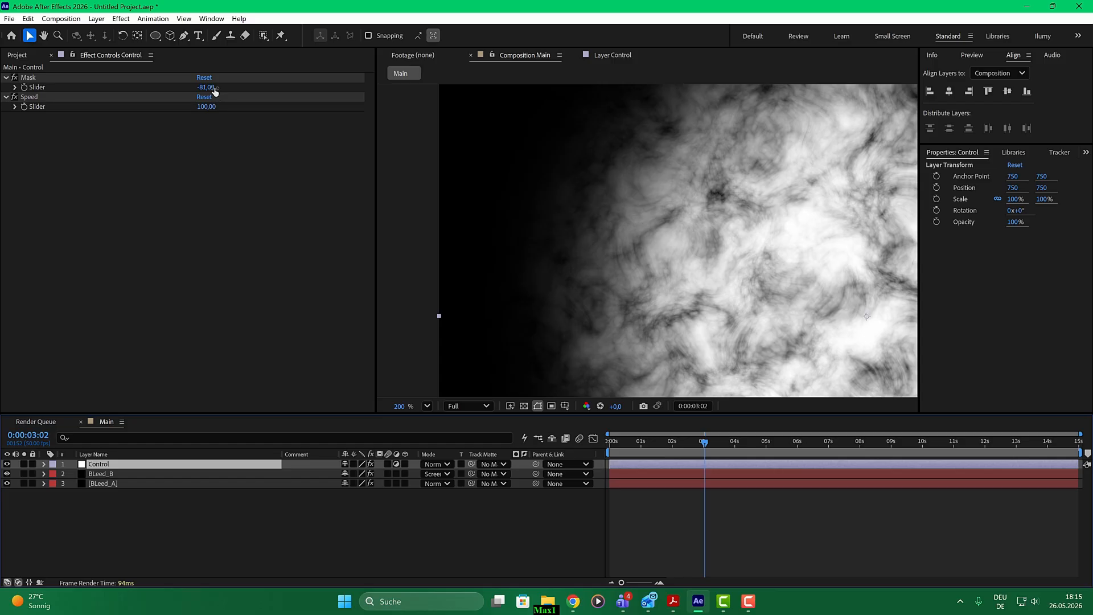
pyautogui.moveTo(208, 88)
pyautogui.mouseDown()
pyautogui.moveTo(120, 87)
pyautogui.moveTo(280, 86)
pyautogui.moveTo(169, 84)
pyautogui.moveTo(215, 79)
pyautogui.mouseUp()
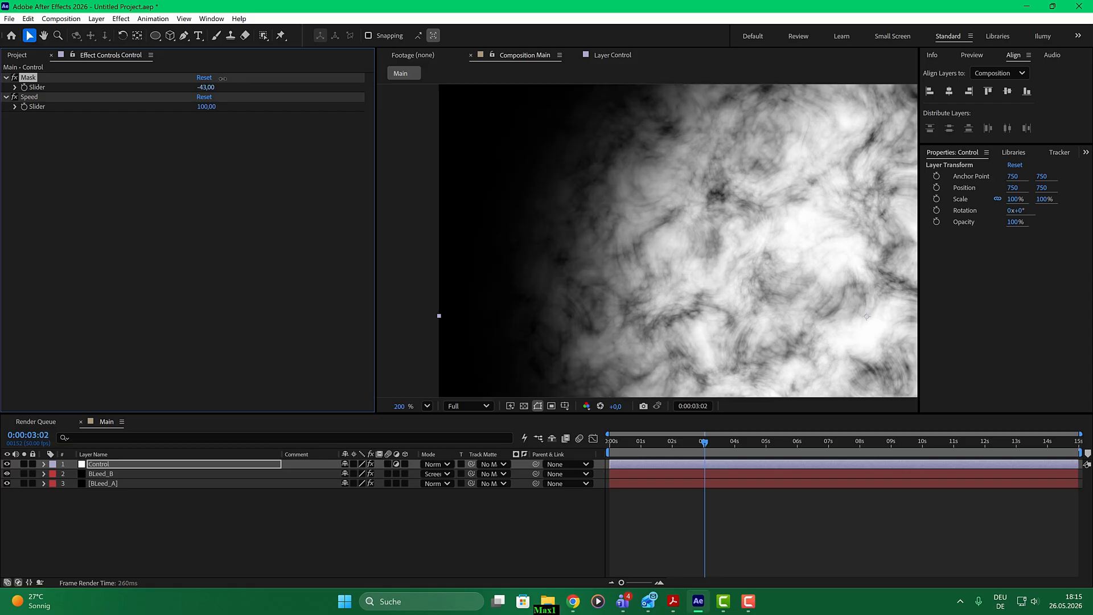
# Duplicate the BLeed_B layer and rename the copy BLeed_C
pyautogui.click(108, 476)
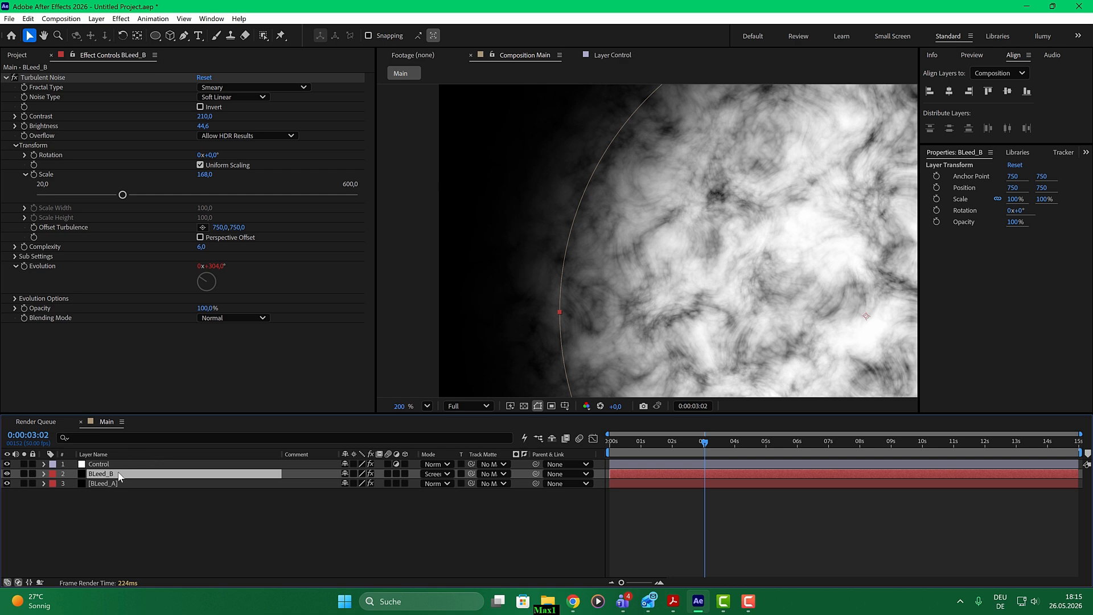
pyautogui.hotkey('ctrl', 'd')
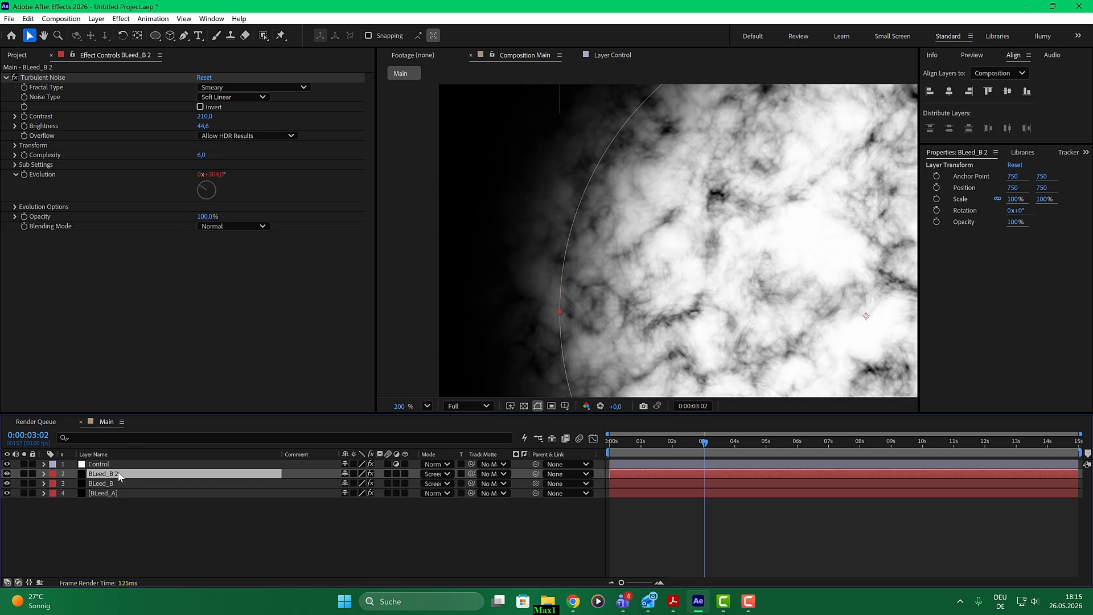
pyautogui.press('Return')
pyautogui.click(120, 476)
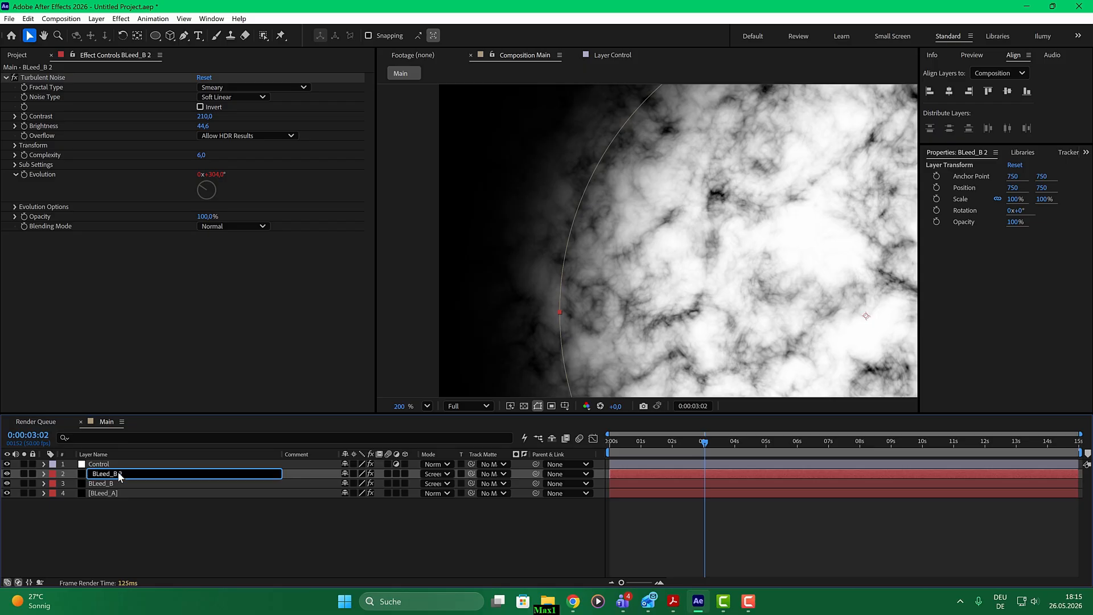
pyautogui.write('C')
pyautogui.click(125, 547)
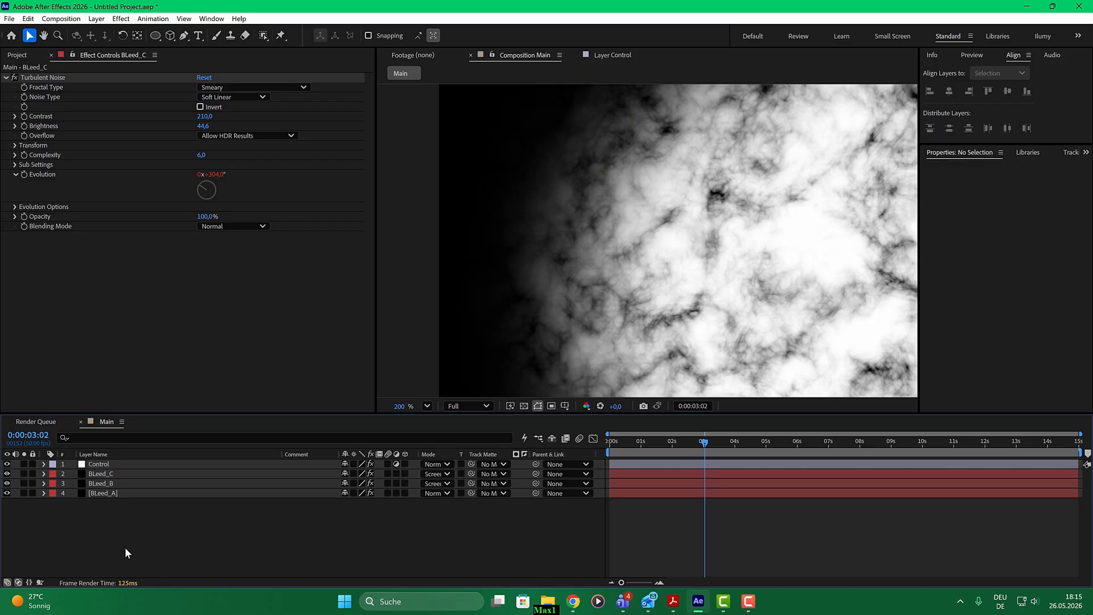
# Solo BLeed_C and try the Cloudy and Terrain fractal types on its Turbulent Noise
pyautogui.click(106, 473)
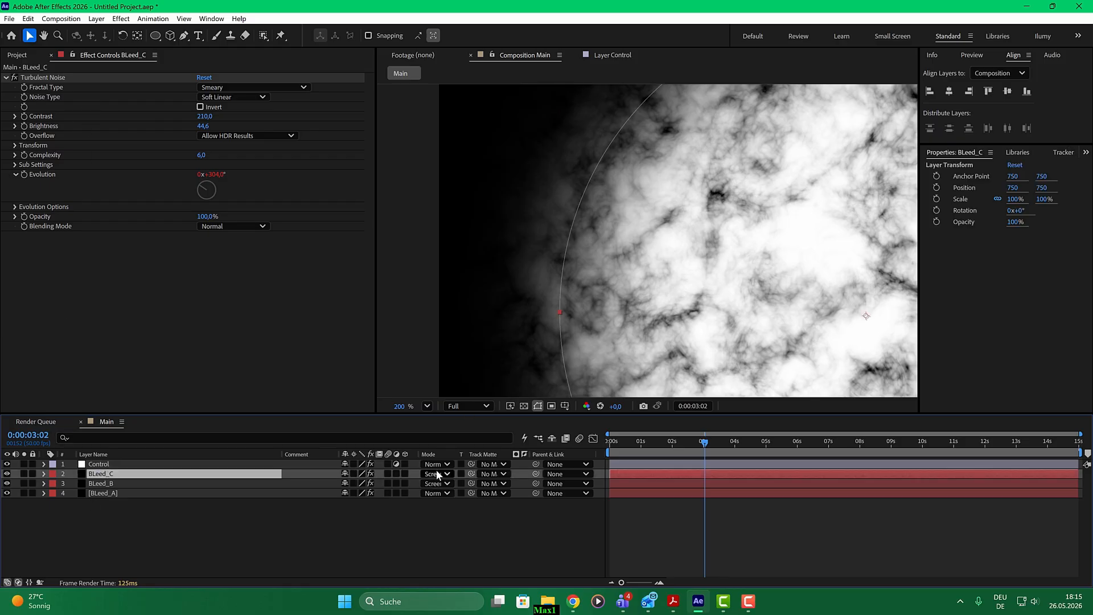
pyautogui.click(255, 87)
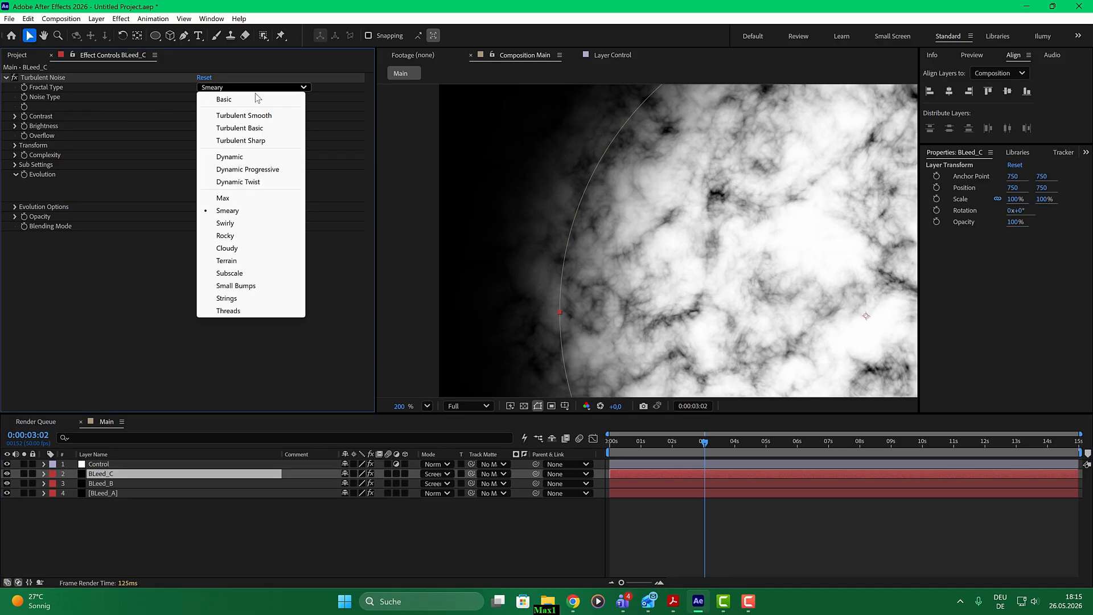
pyautogui.click(257, 253)
pyautogui.click(24, 473)
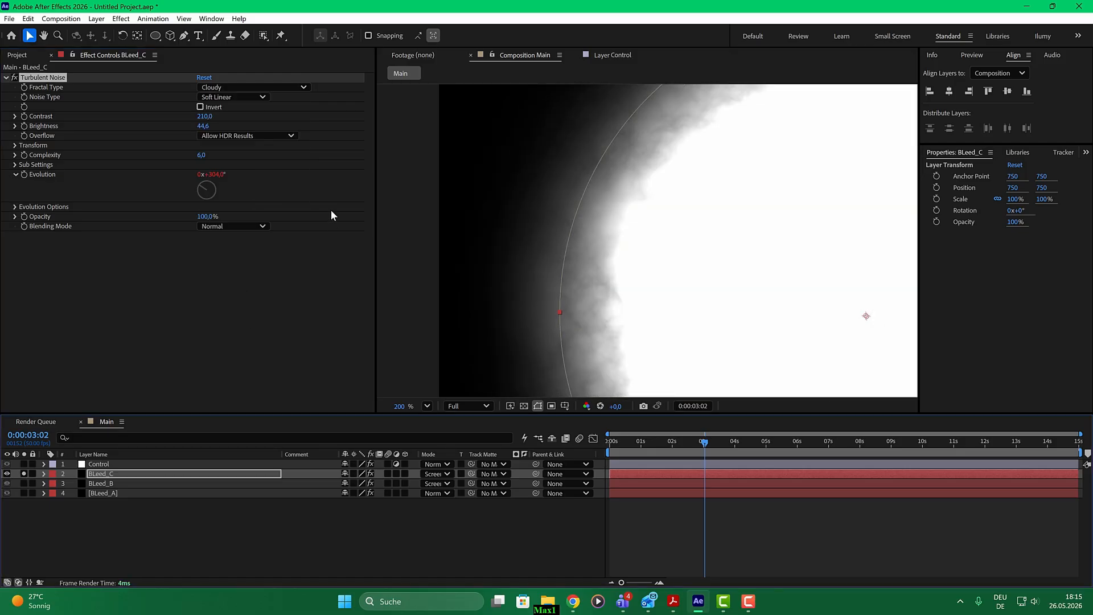
pyautogui.click(248, 88)
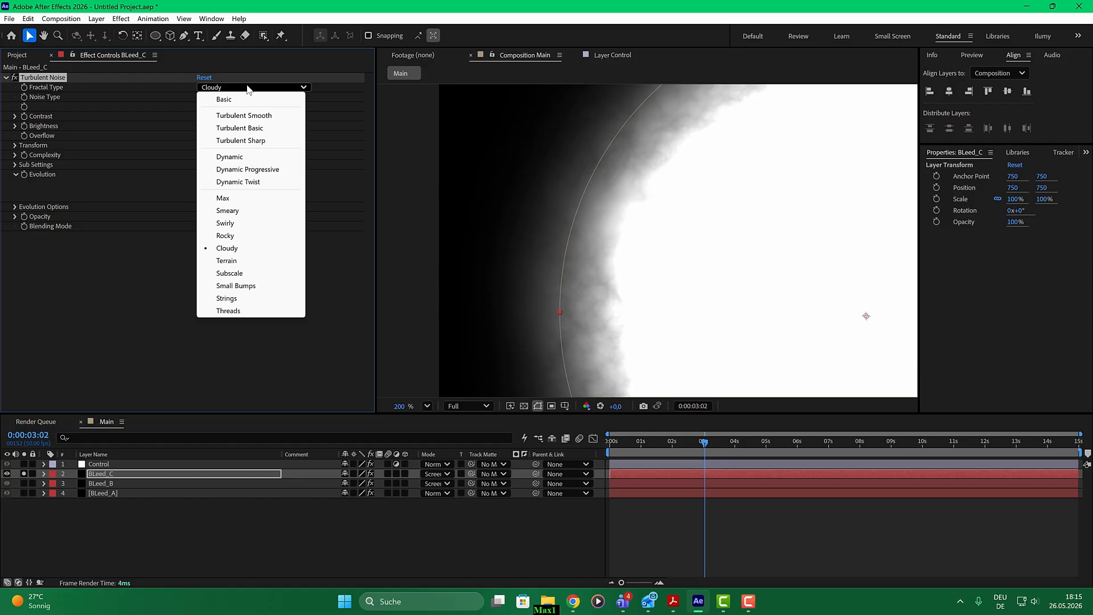
pyautogui.click(245, 258)
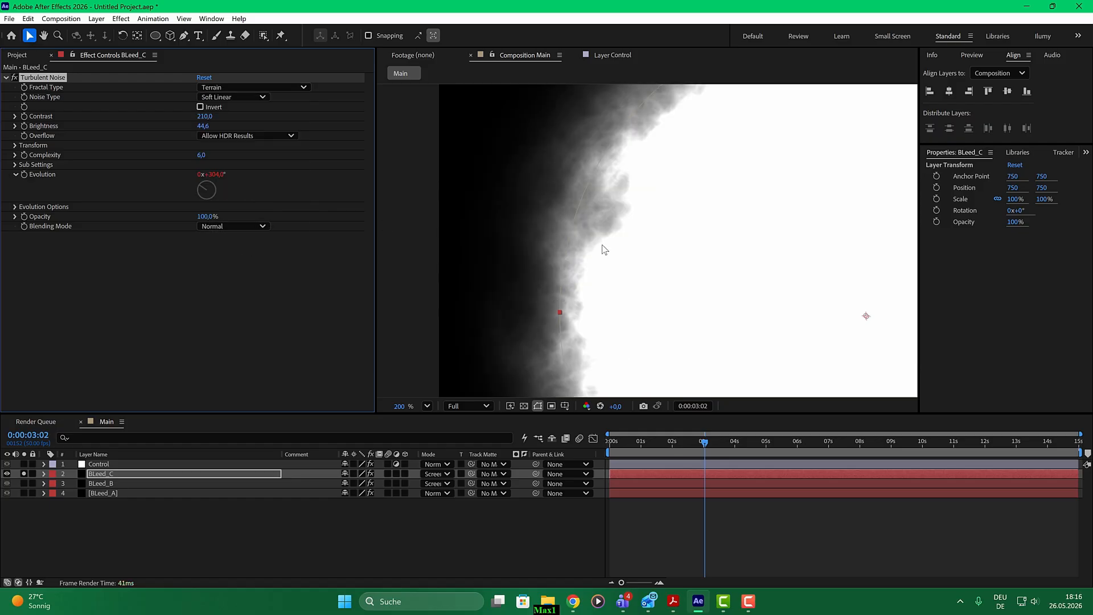
pyautogui.click(247, 98)
pyautogui.click(259, 88)
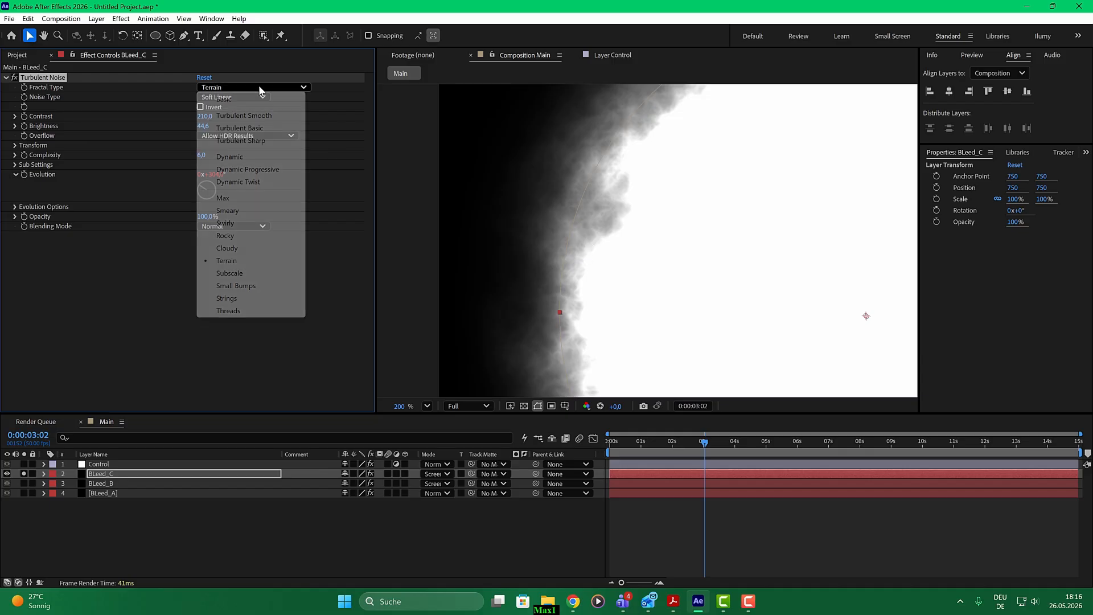
pyautogui.click(343, 103)
# Set BLeed_C's Noise Type to Linear and its Fractal Type to Smeary after trying Cloudy again
pyautogui.click(259, 97)
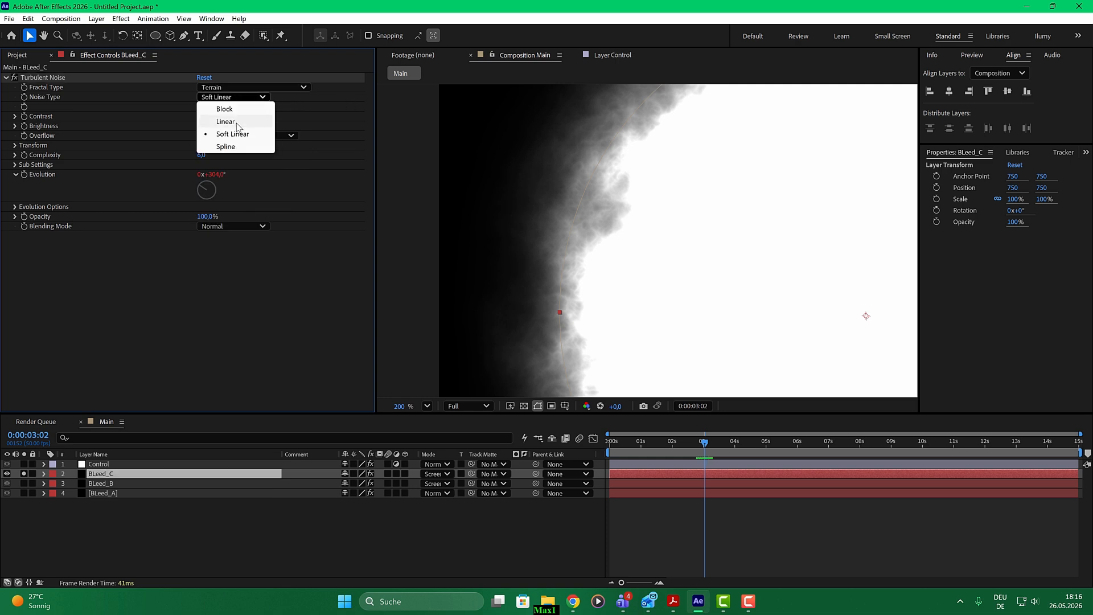
pyautogui.click(236, 121)
pyautogui.click(248, 89)
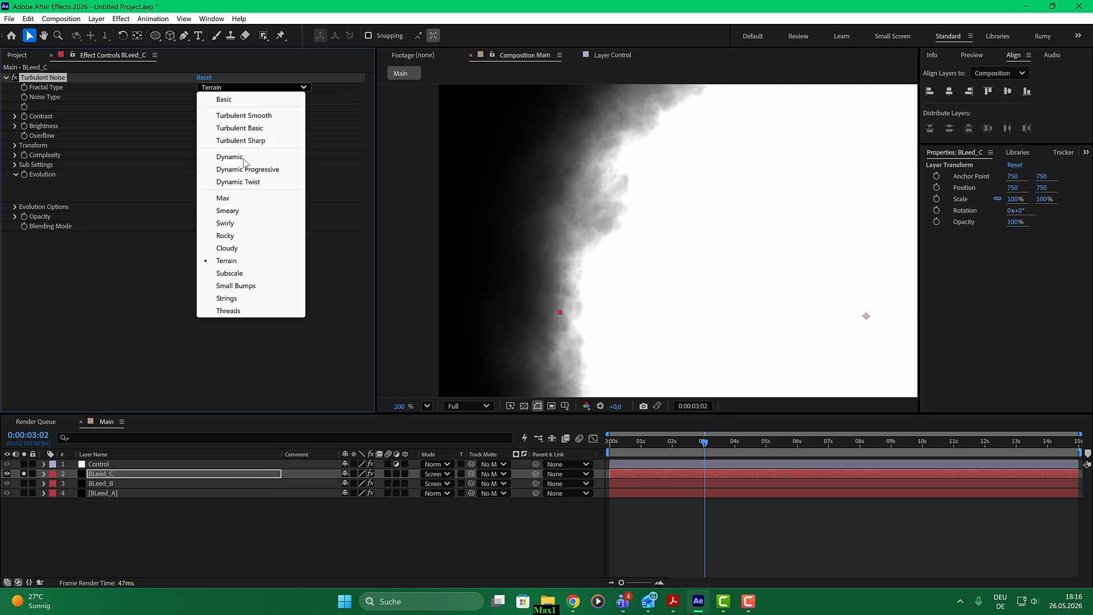
pyautogui.click(237, 247)
pyautogui.click(239, 87)
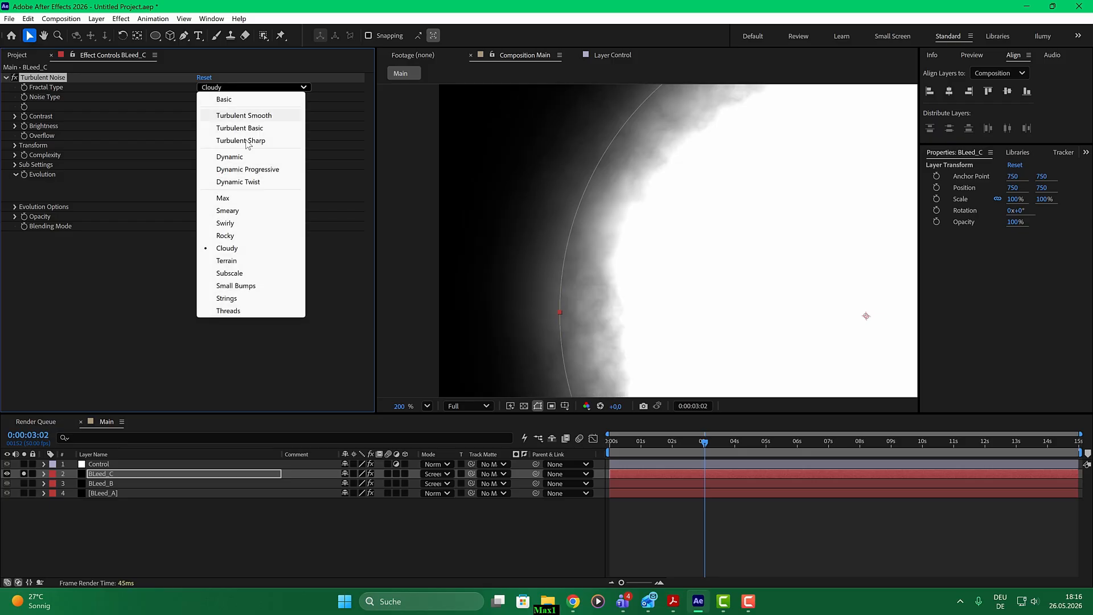
pyautogui.click(239, 211)
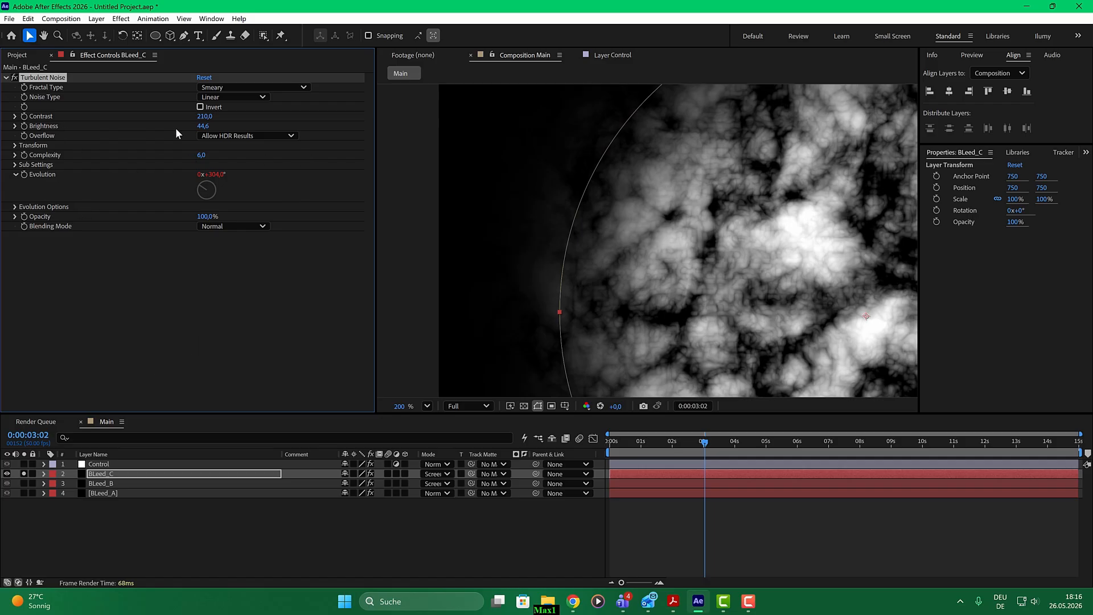
# Invert BLeed_C's Turbulent Noise and set Contrast to 123, Brightness to 33.6 and Transform Scale to 448
pyautogui.moveTo(204, 118); pyautogui.dragTo(228, 123)
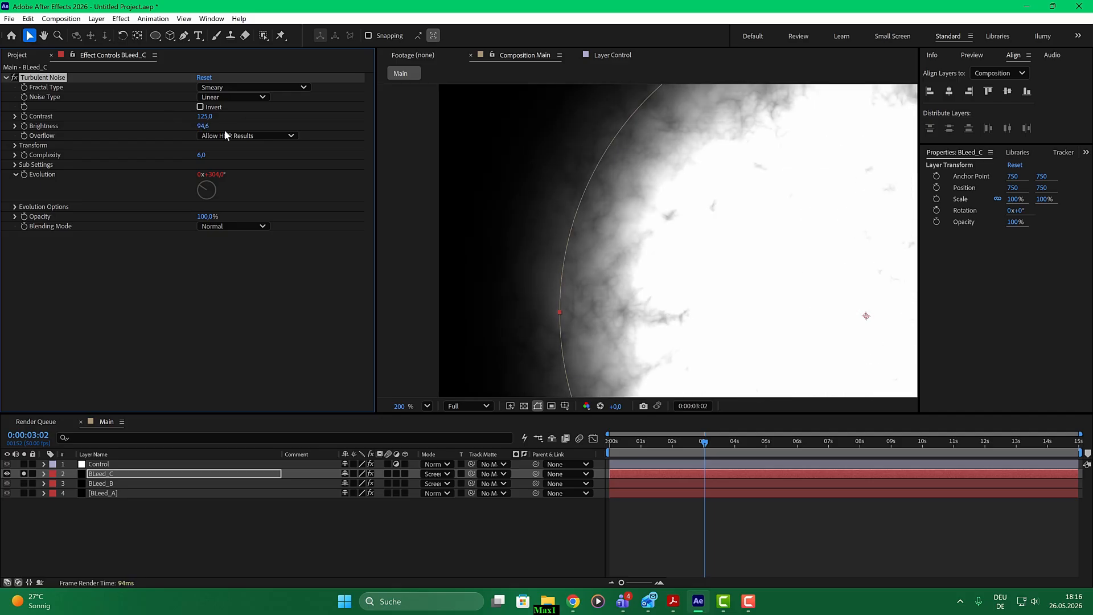
pyautogui.click(15, 146)
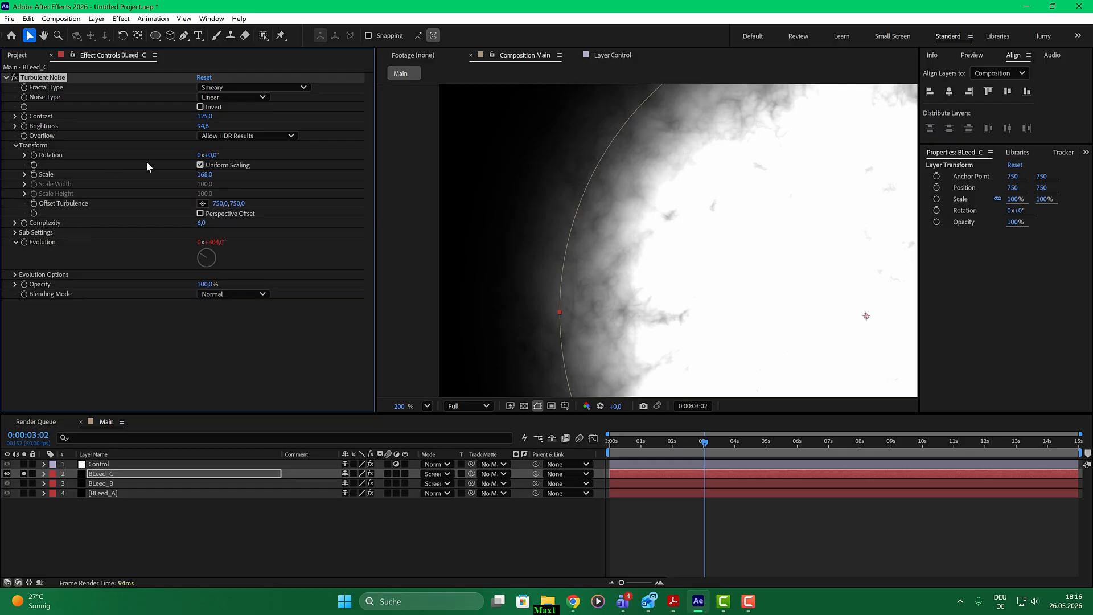
pyautogui.moveTo(207, 174); pyautogui.dragTo(353, 170)
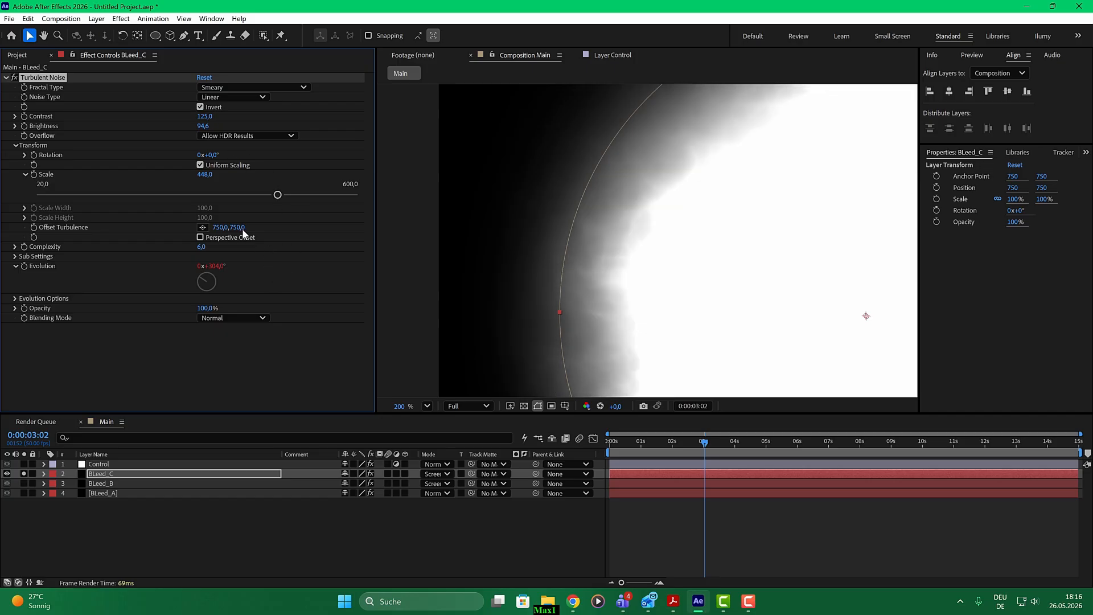
pyautogui.moveTo(204, 126); pyautogui.dragTo(179, 125)
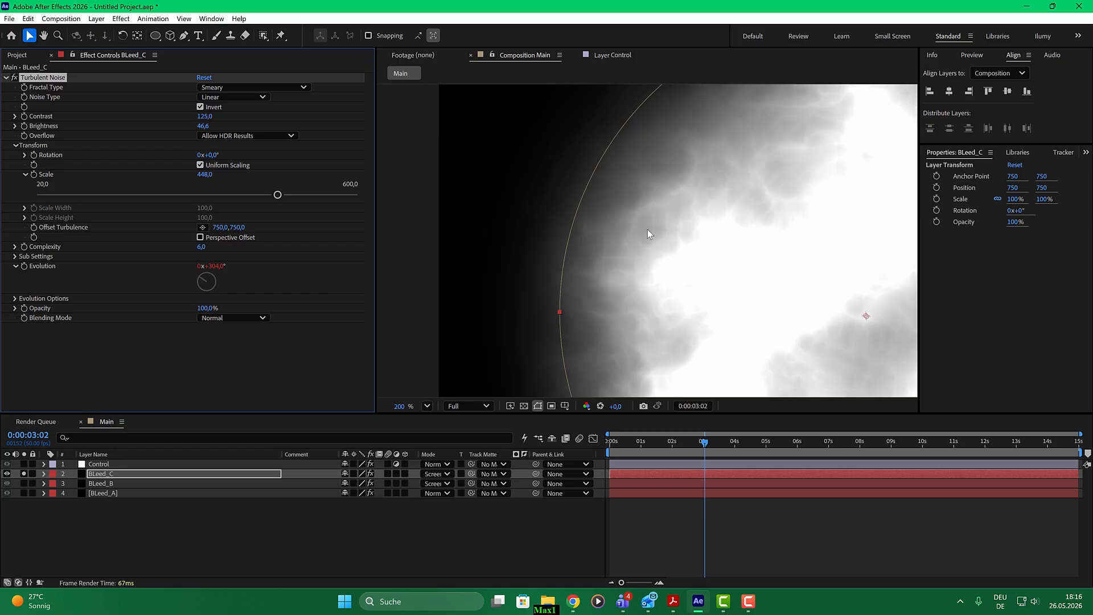
pyautogui.moveTo(204, 118); pyautogui.dragTo(193, 126)
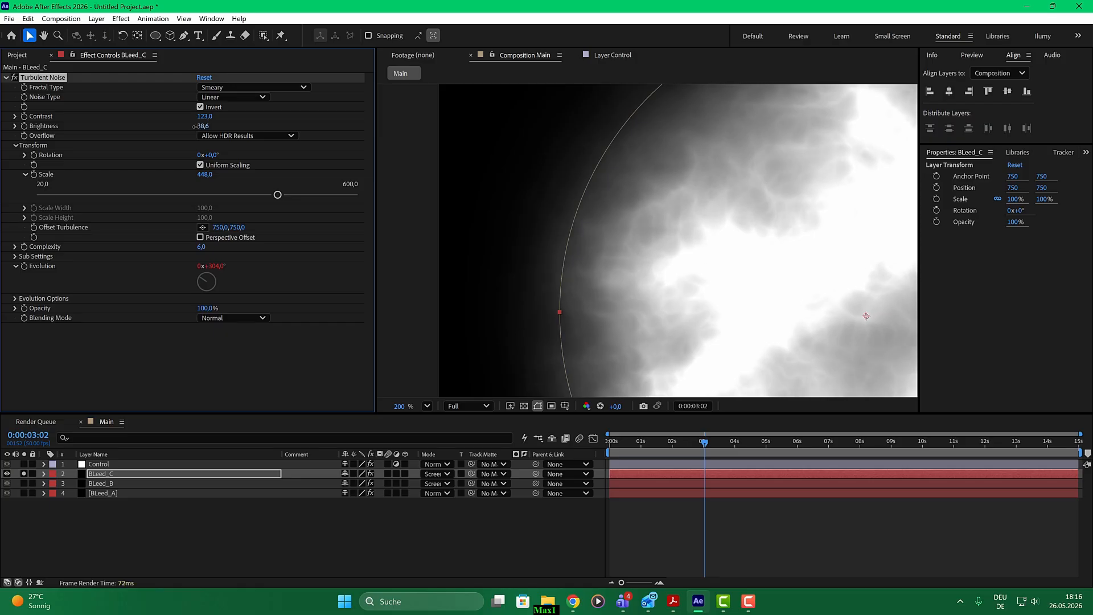
pyautogui.moveTo(193, 127); pyautogui.dragTo(191, 126)
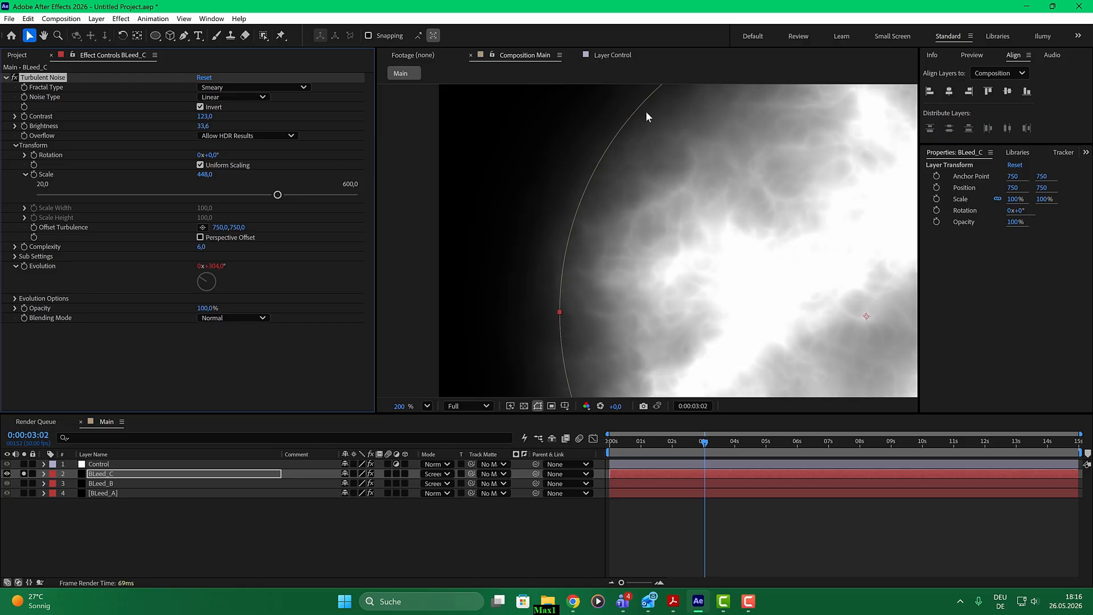
# Turn off BLeed_C's solo, compare the composite with and without it, and set its blending mode to Add
pyautogui.click(24, 475)
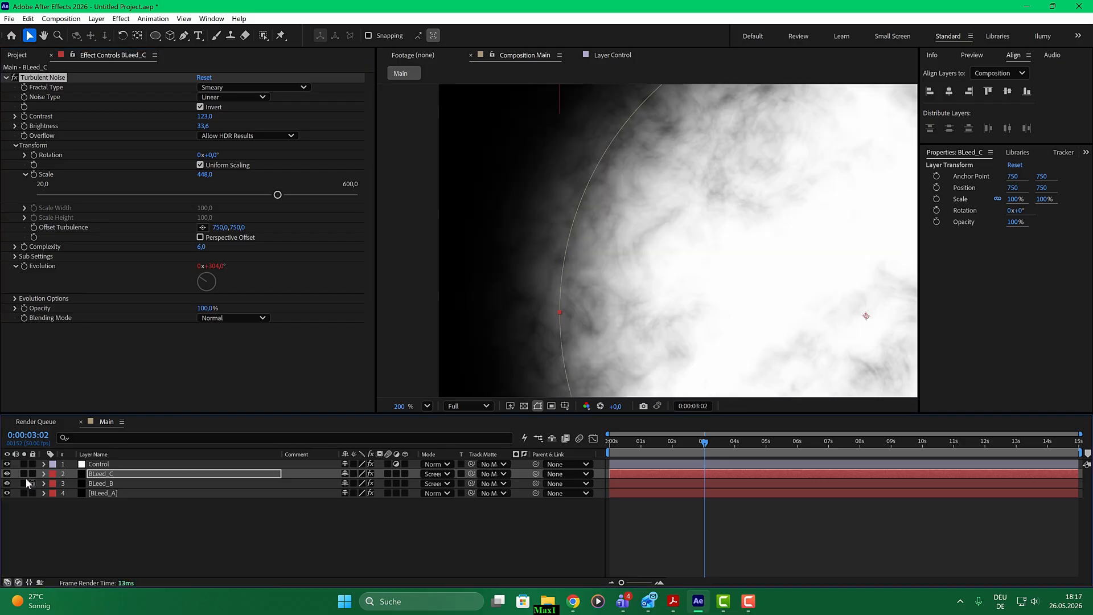
pyautogui.click(7, 475)
pyautogui.click(7, 474)
pyautogui.click(7, 474)
pyautogui.click(7, 475)
pyautogui.click(435, 474)
pyautogui.click(503, 214)
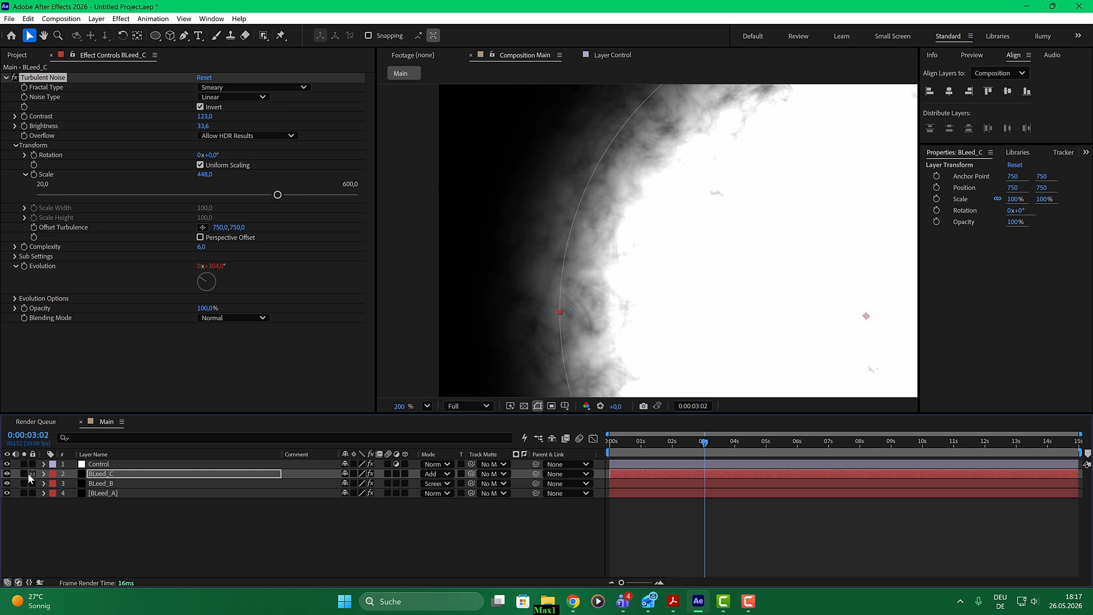
# Compare the Add blend with BLeed_C hidden and shown, and scrub the animation forward to 0:00:05:49
pyautogui.click(8, 474)
pyautogui.click(7, 475)
pyautogui.click(7, 474)
pyautogui.click(7, 474)
pyautogui.moveTo(705, 450); pyautogui.dragTo(799, 453)
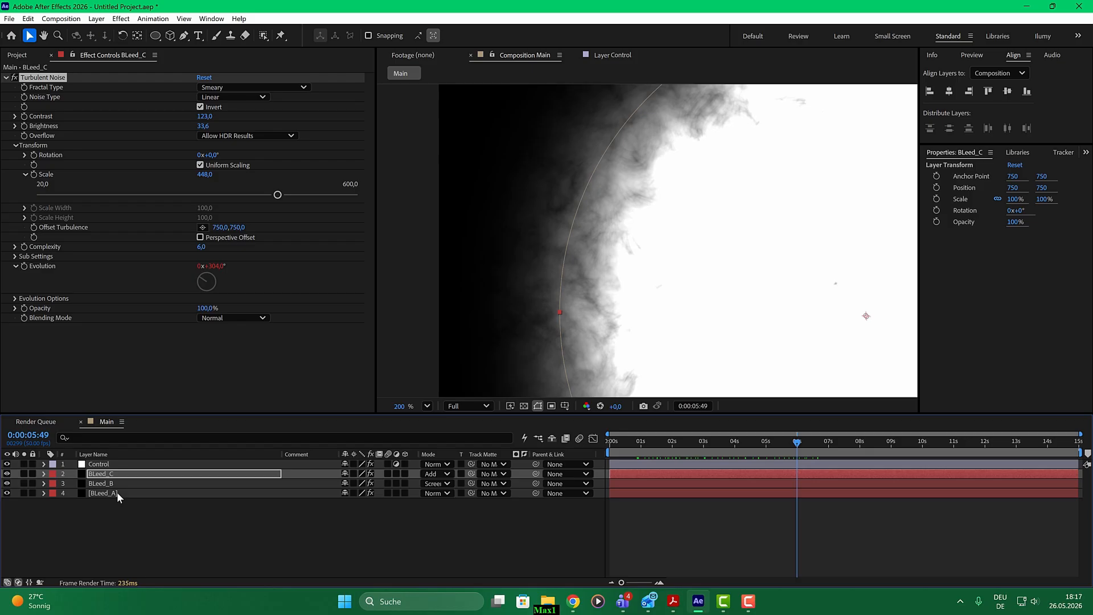
# Create a new adjustment layer above the Control layer
pyautogui.click(106, 476)
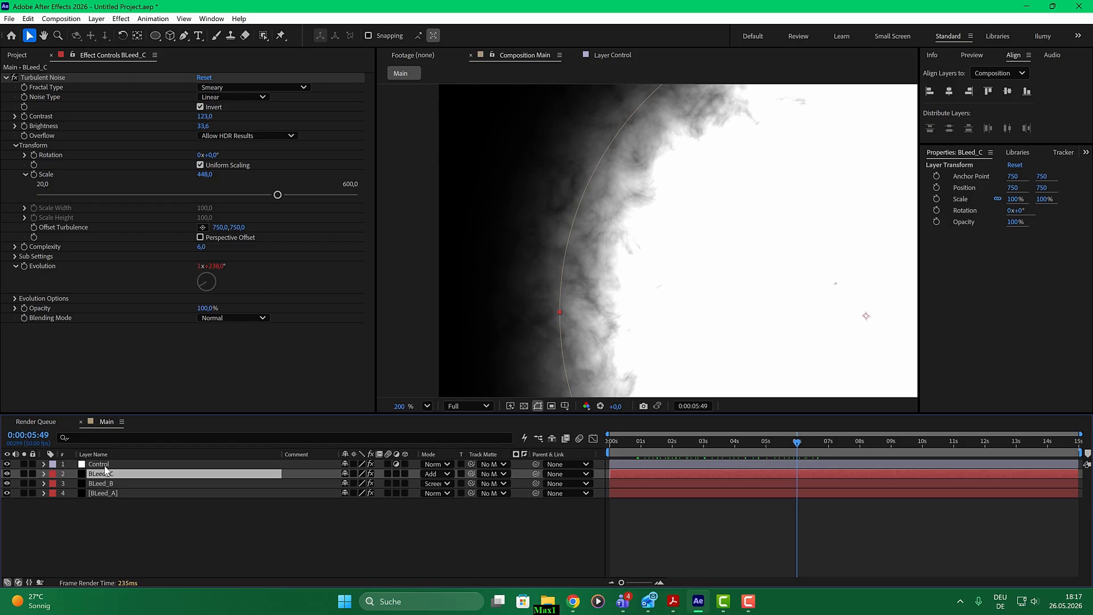
pyautogui.click(104, 466)
pyautogui.click(96, 19)
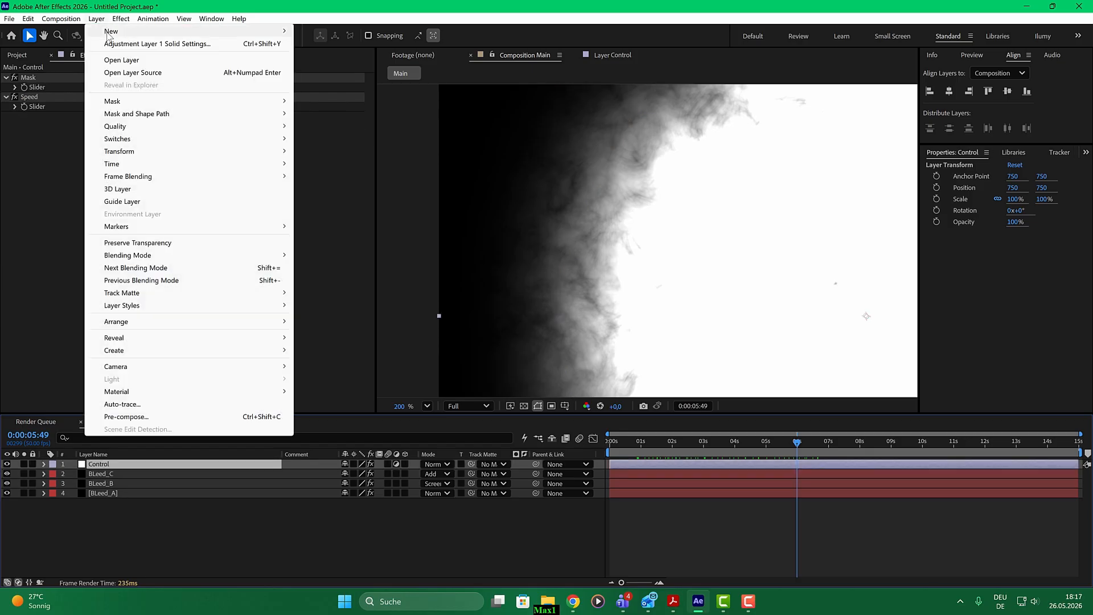
pyautogui.moveTo(109, 34)
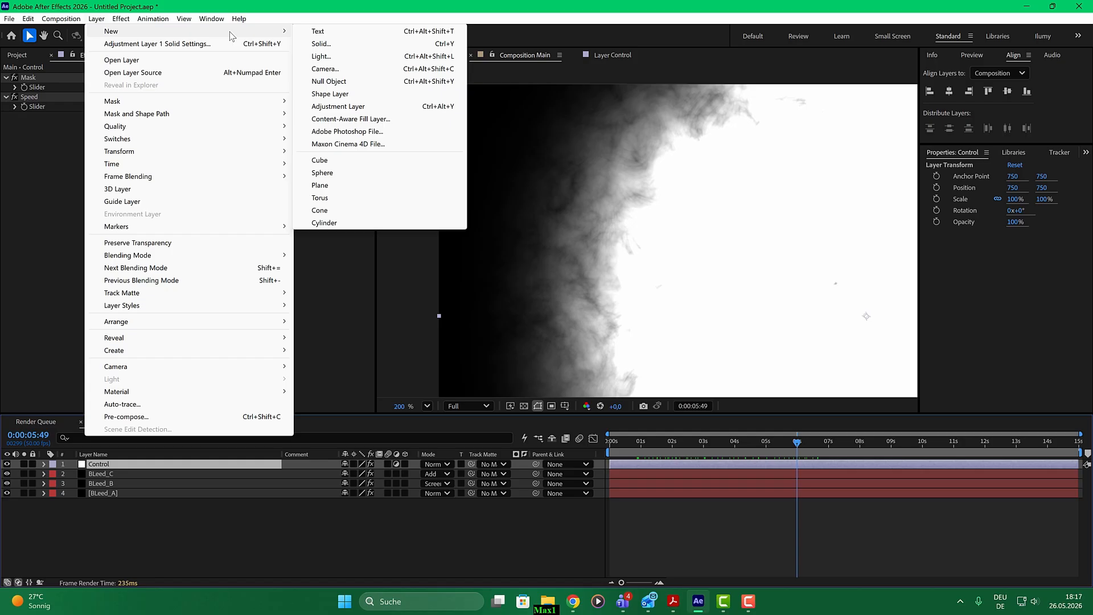
pyautogui.click(354, 106)
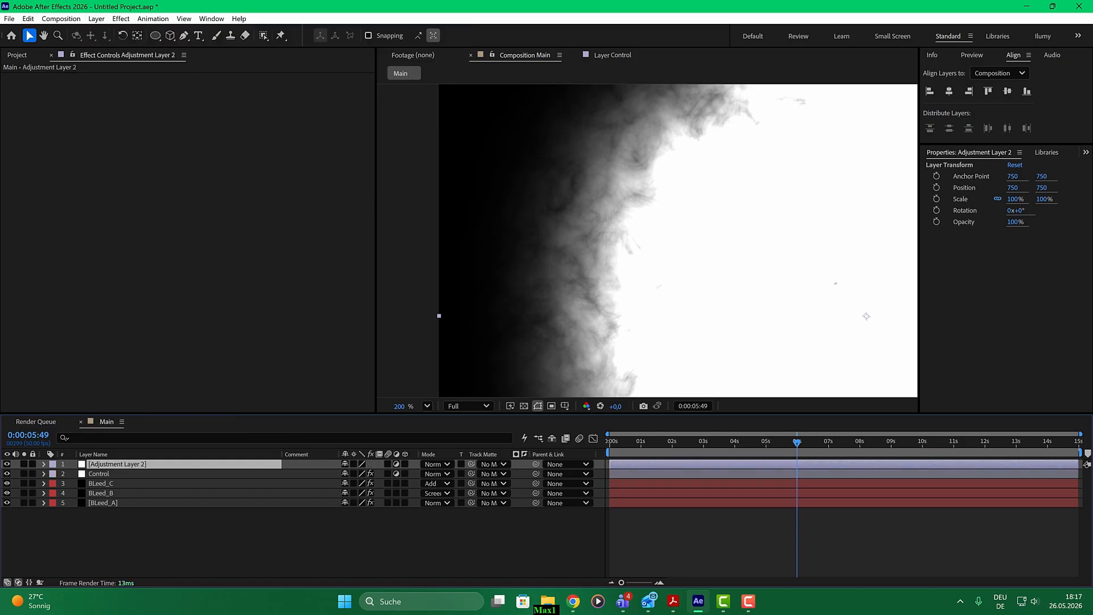
# Find the Curves effect and apply it to the new adjustment layer
pyautogui.hotkey('ctrl', '5')
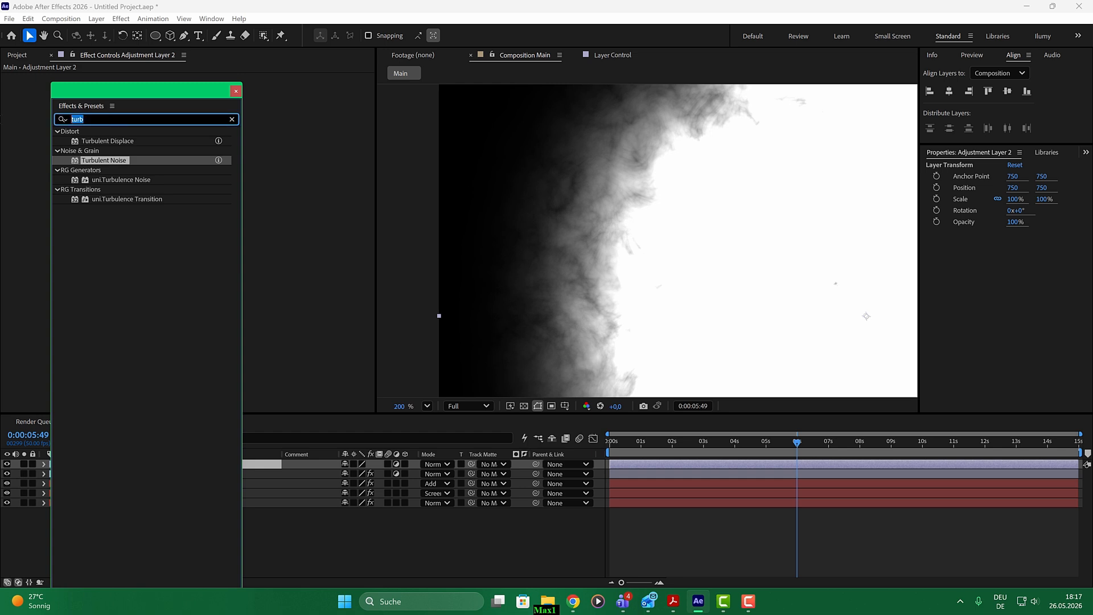
pyautogui.write('curves')
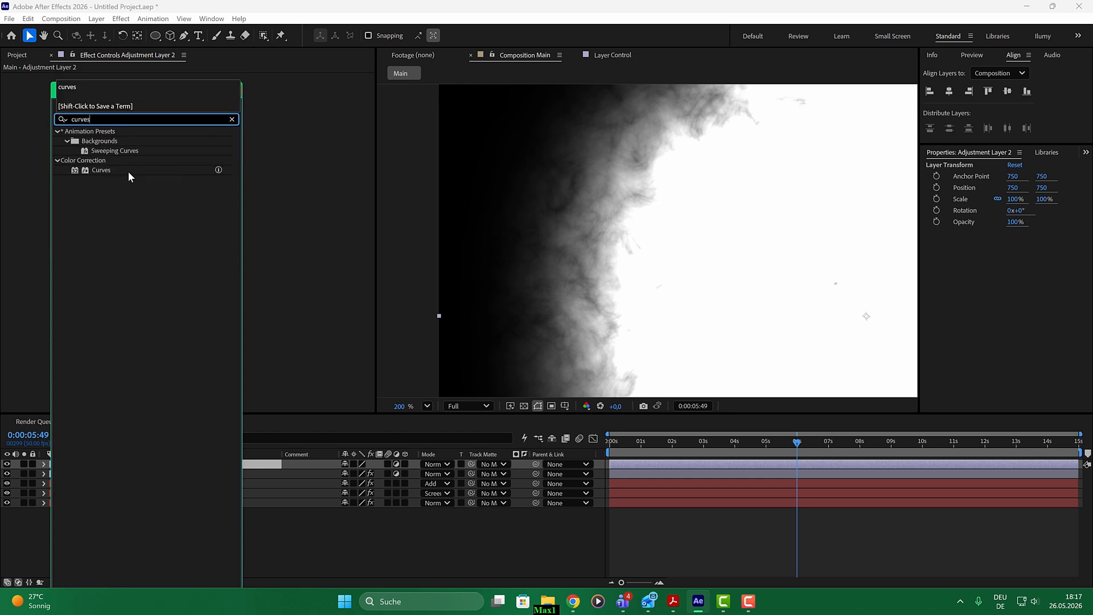
pyautogui.doubleClick(110, 171)
pyautogui.moveTo(138, 94); pyautogui.dragTo(0, 94)
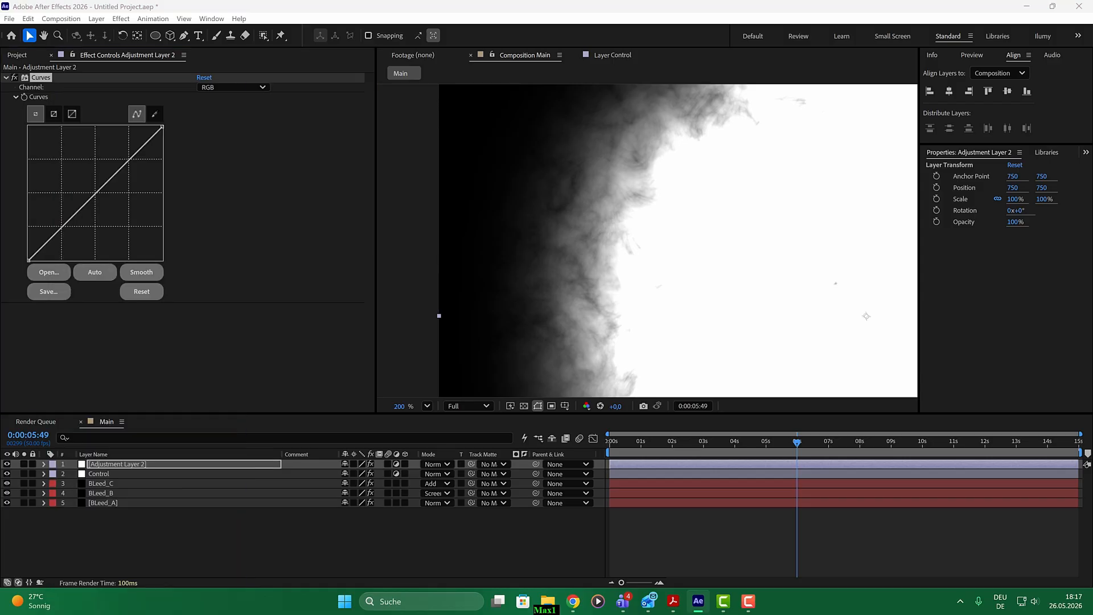
# Try lifting the RGB curve's highlights and lowering the Red channel's midtones, and undo the changes
pyautogui.moveTo(136, 154); pyautogui.dragTo(134, 151)
pyautogui.moveTo(96, 194); pyautogui.dragTo(106, 213)
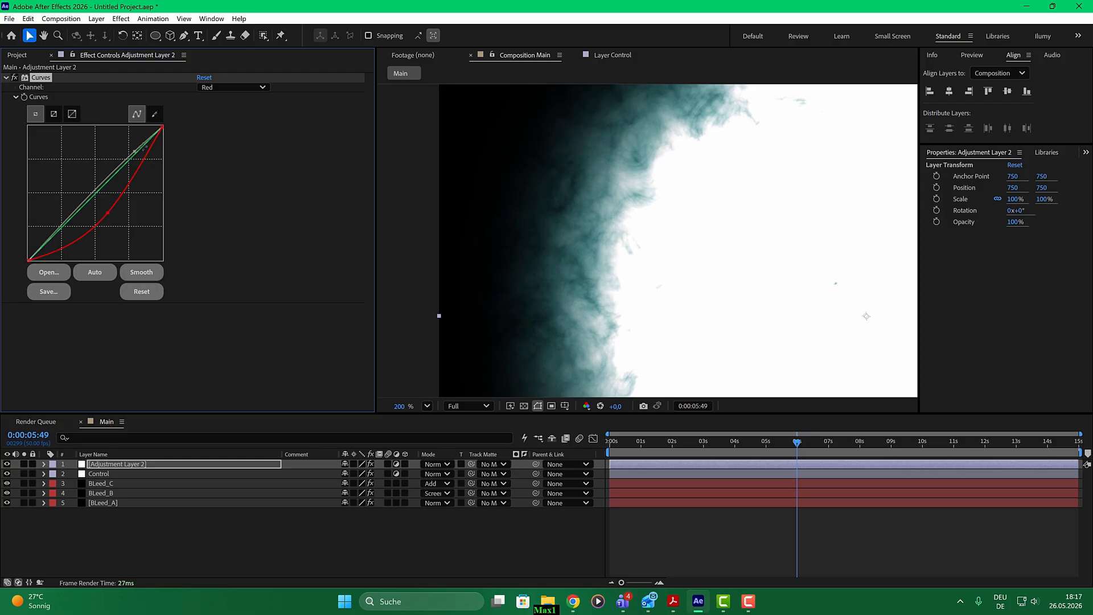
pyautogui.click(224, 86)
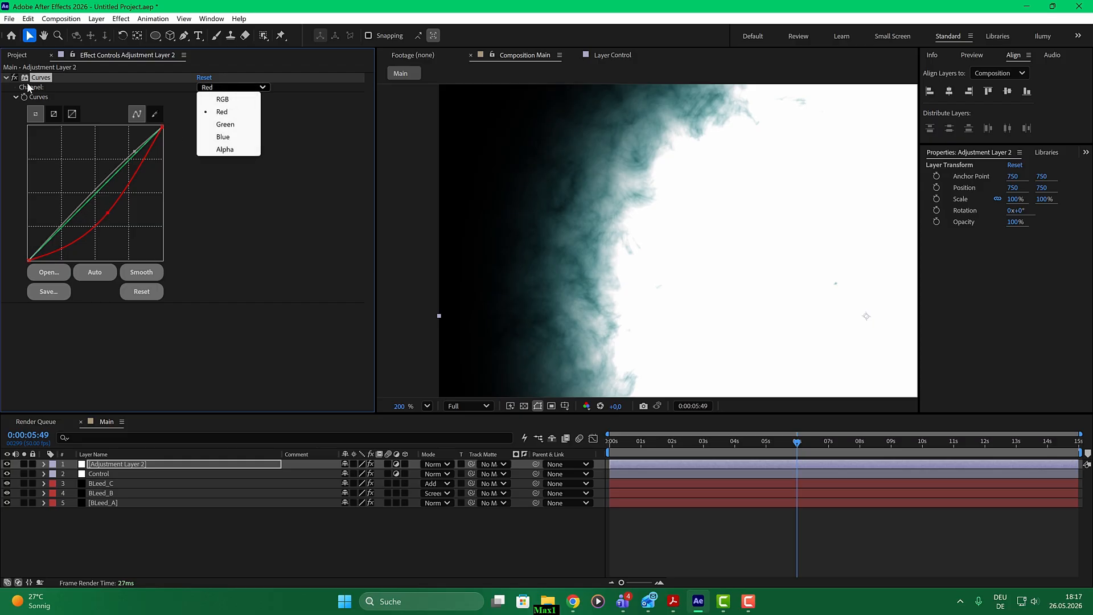
pyautogui.click(48, 78)
pyautogui.hotkey('ctrl', 'z')
pyautogui.hotkey('ctrl', 'z')
pyautogui.press('Delete')
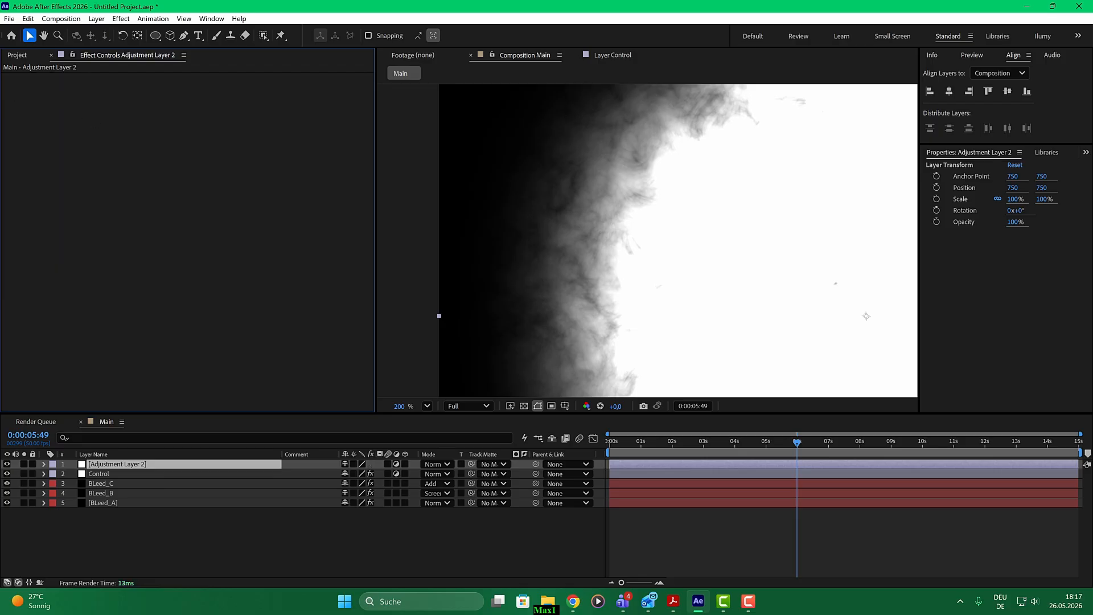
pyautogui.hotkey('ctrl', 'z')
# Shape the RGB curve into a contrast S-curve with raised highlights and lowered midtones, and check it back at 0:00:03:17
pyautogui.click(132, 156)
pyautogui.moveTo(72, 215); pyautogui.dragTo(95, 213)
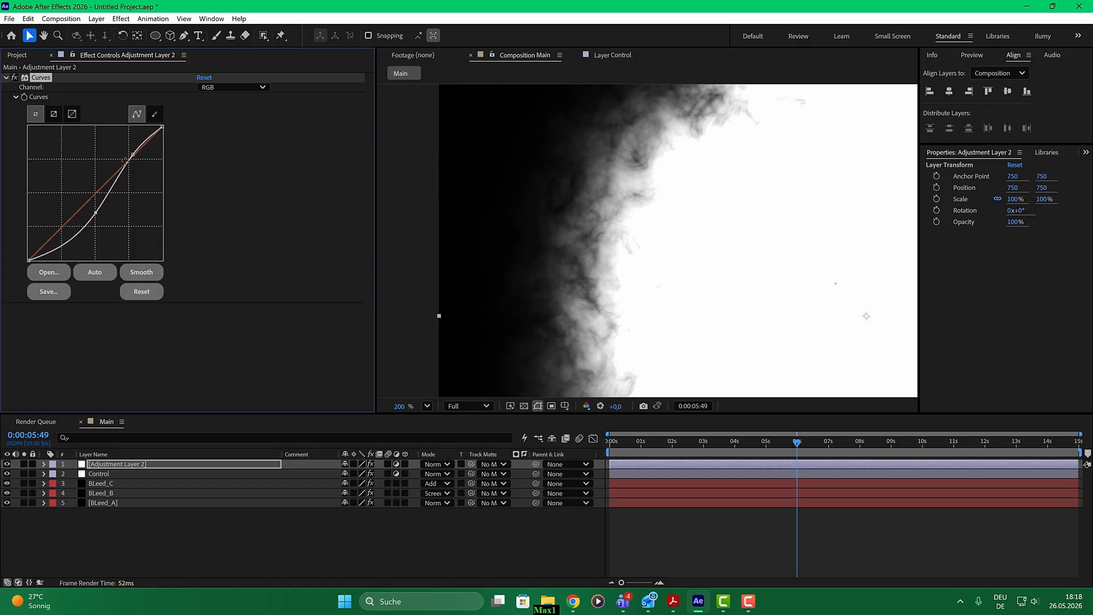
pyautogui.moveTo(133, 154); pyautogui.dragTo(136, 153)
pyautogui.moveTo(95, 212); pyautogui.dragTo(95, 217)
pyautogui.moveTo(783, 442); pyautogui.dragTo(715, 436)
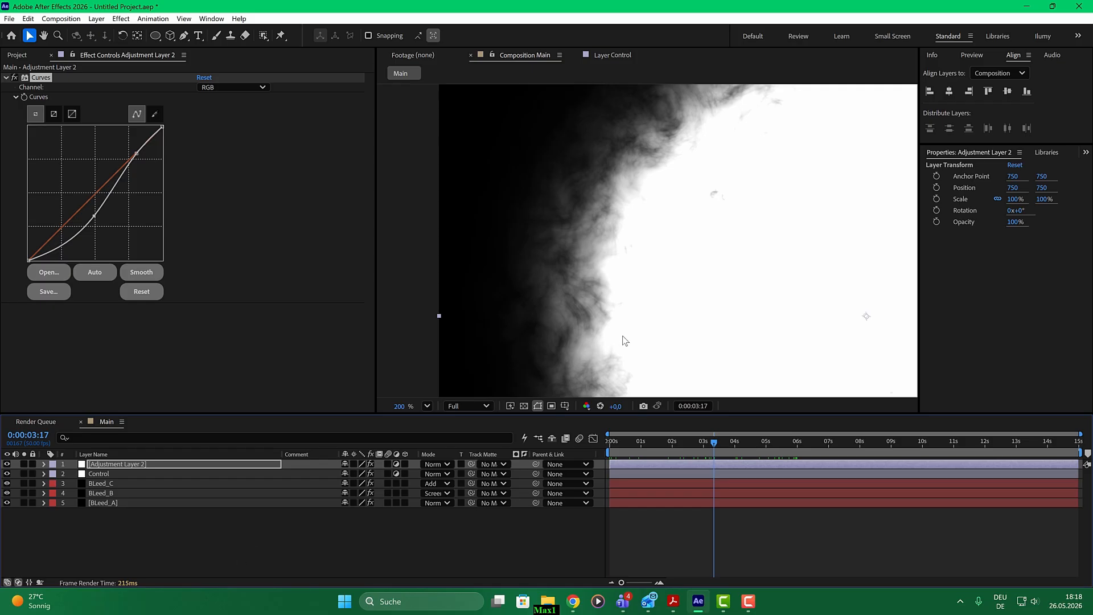
# Set the Control layer's Mask slider to 5 near the start of the composition
pyautogui.scroll(-4, 625, 341)
pyautogui.moveTo(710, 440); pyautogui.dragTo(614, 447)
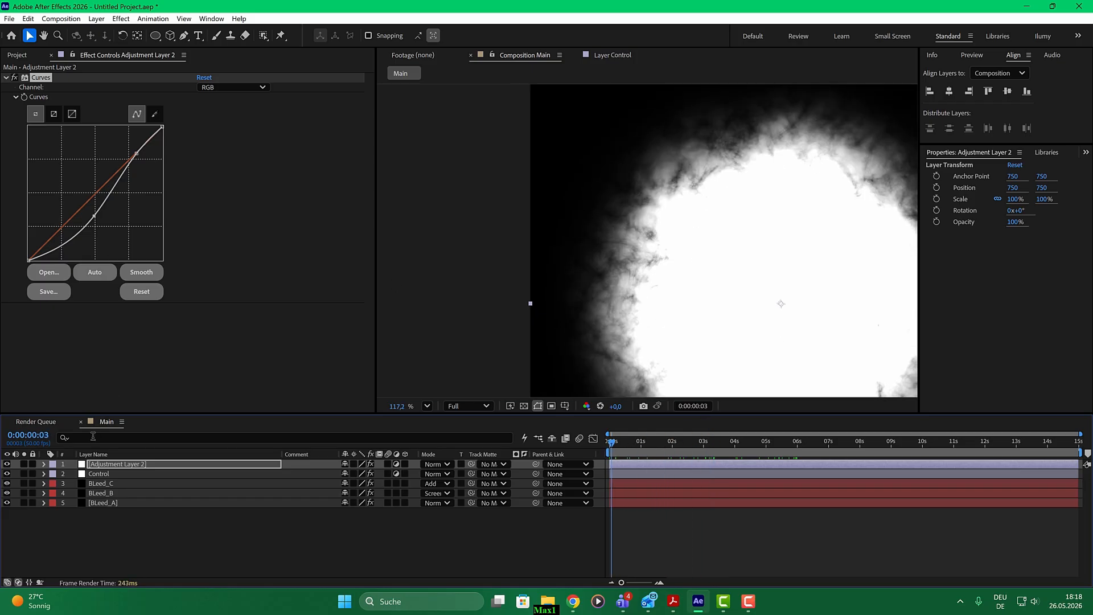
pyautogui.click(98, 471)
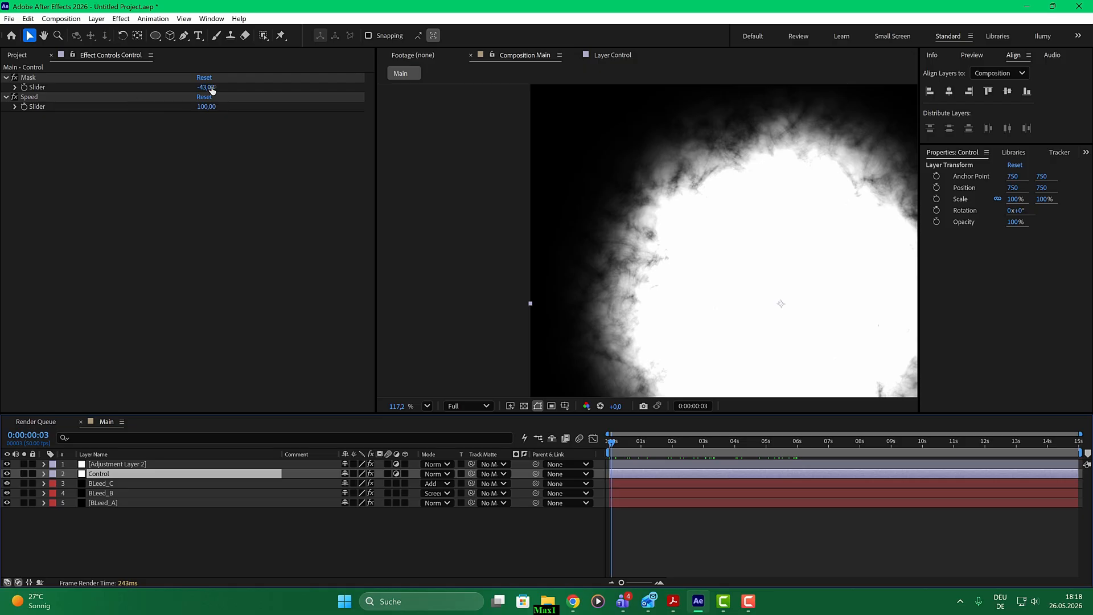
pyautogui.moveTo(206, 87); pyautogui.dragTo(233, 94)
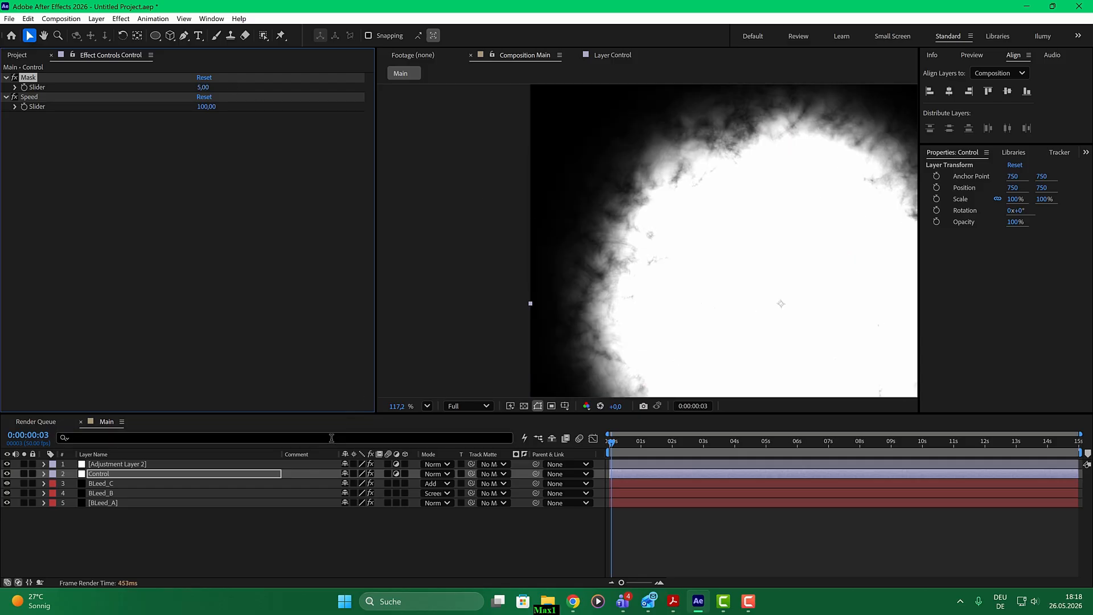
# Turn off Invert in BLeed_C's Turbulent Noise and check the motion between the start and 0:00:03:30
pyautogui.click(100, 483)
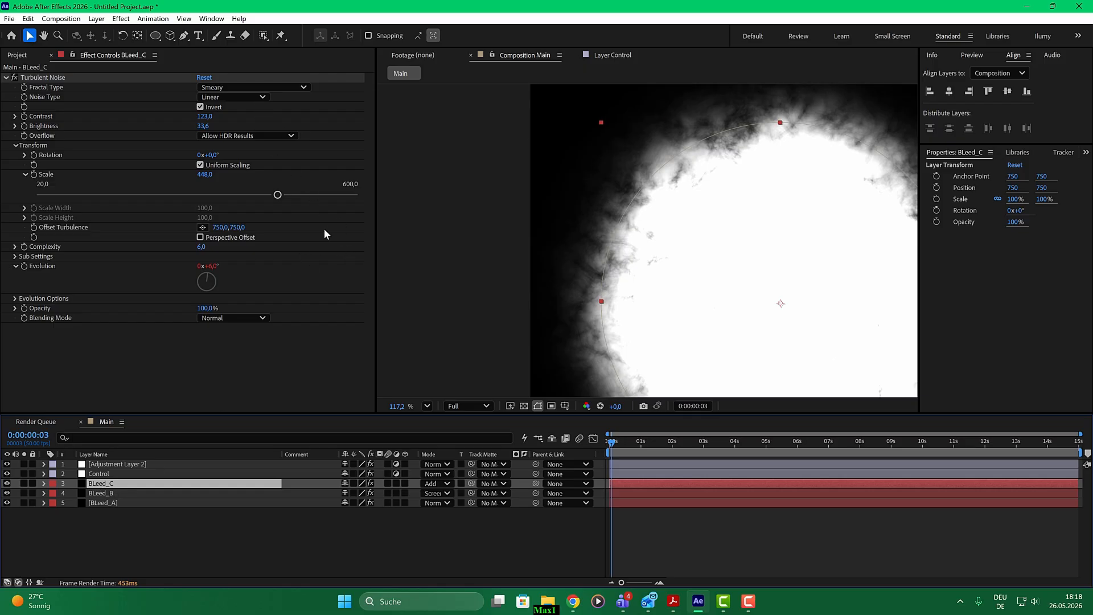
pyautogui.click(103, 493)
pyautogui.click(105, 503)
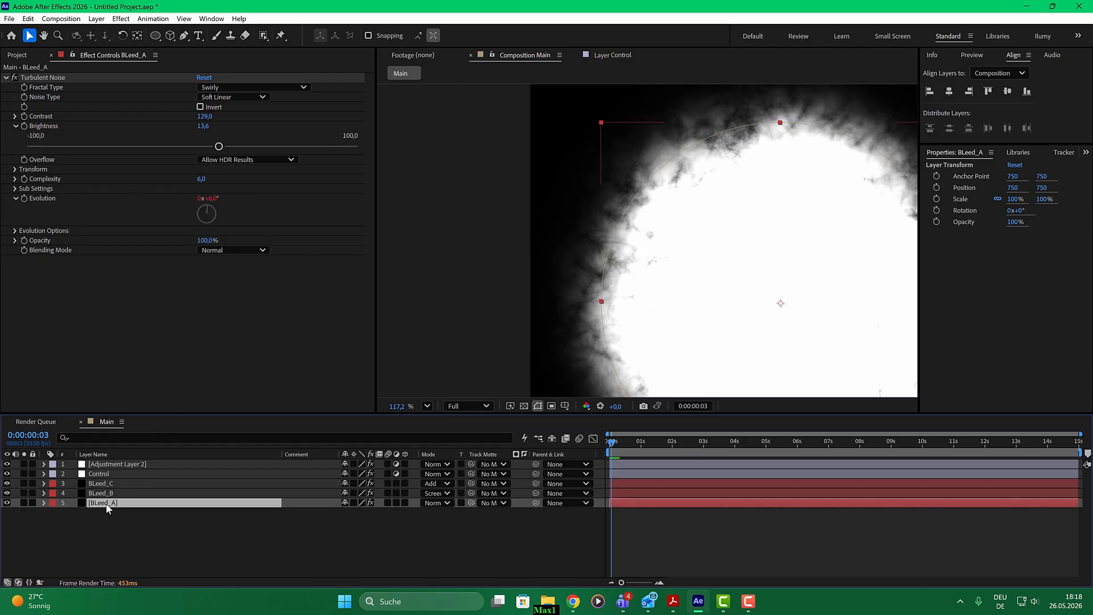
pyautogui.click(108, 484)
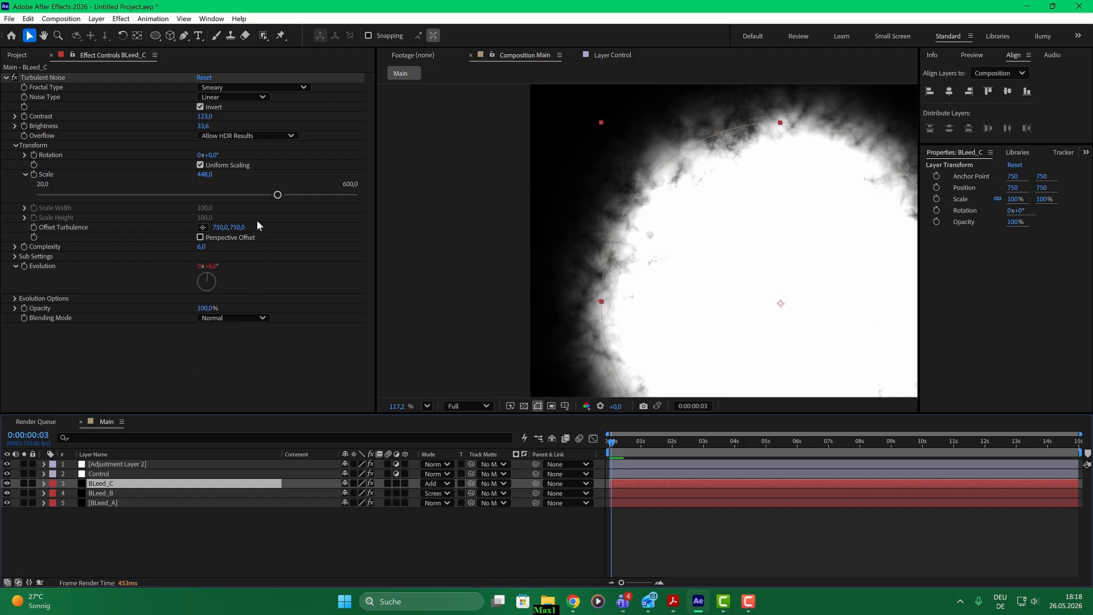
pyautogui.click(200, 107)
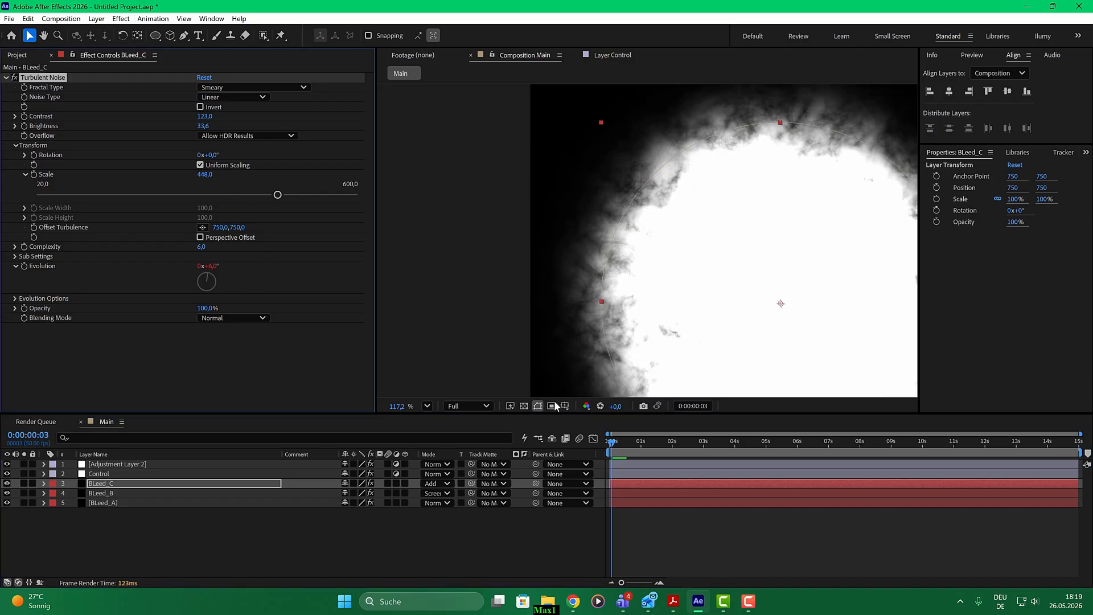
pyautogui.moveTo(625, 442); pyautogui.dragTo(722, 443)
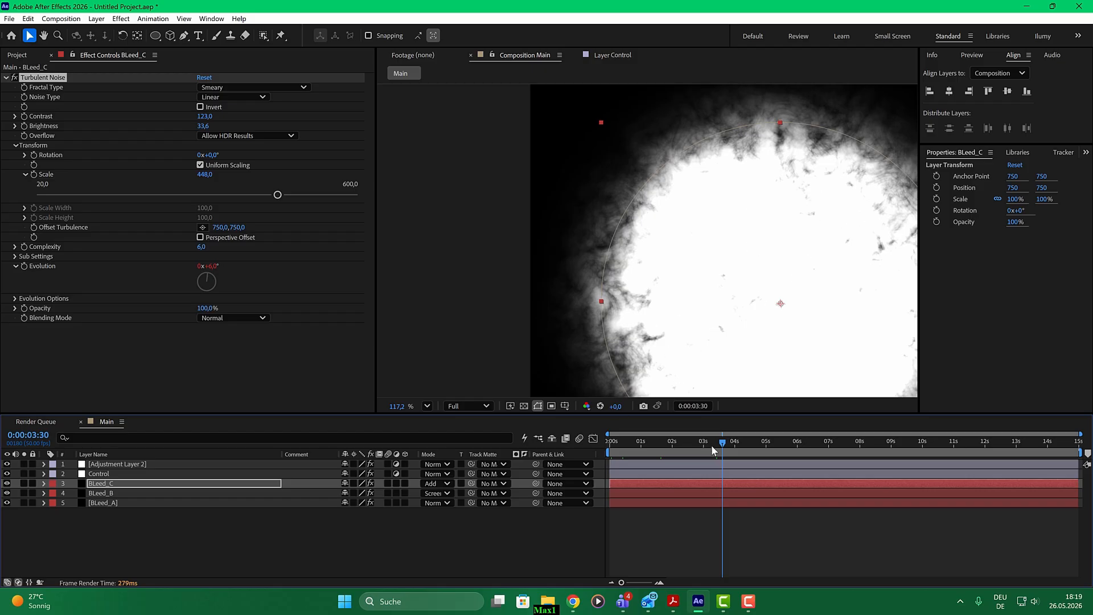
pyautogui.moveTo(703, 442); pyautogui.dragTo(601, 439)
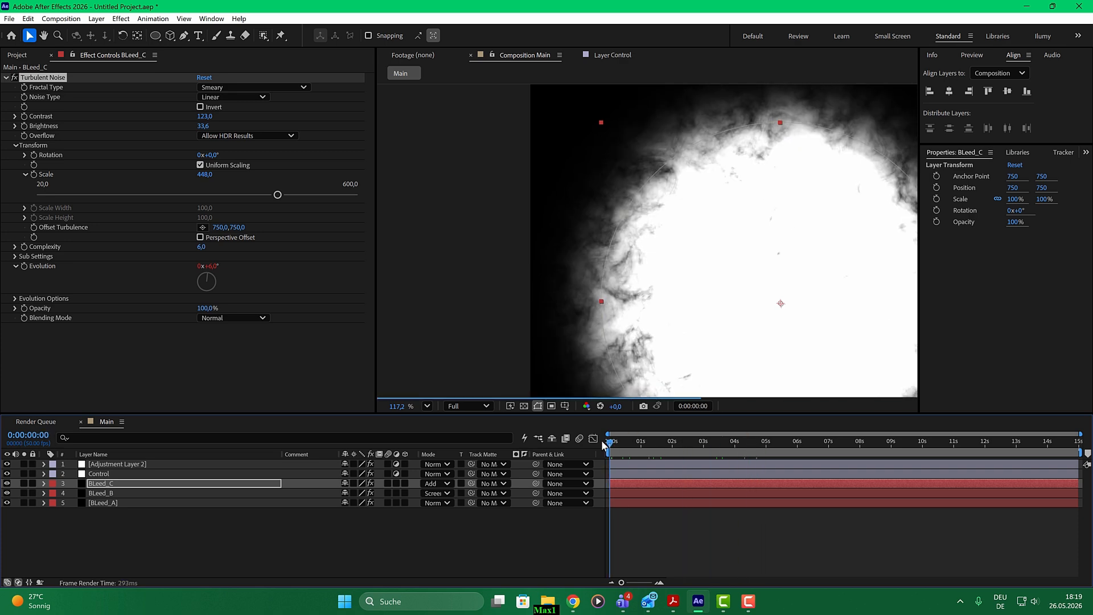
# Duplicate the BLeed_C layer and remove the Turbulent Noise effect from the copy
pyautogui.click(98, 485)
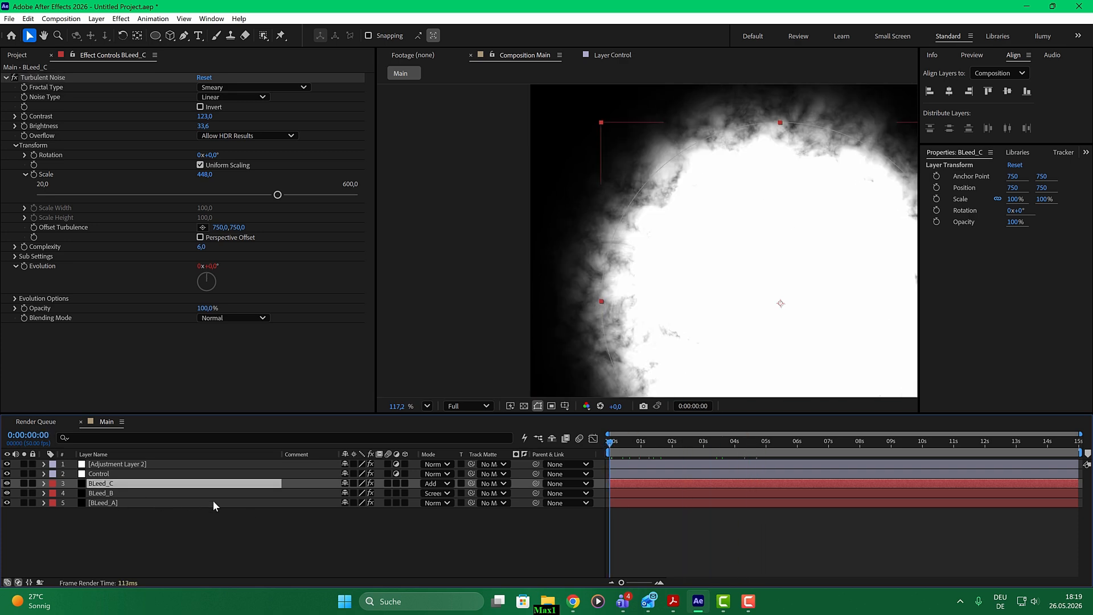
pyautogui.hotkey('ctrl', 'd')
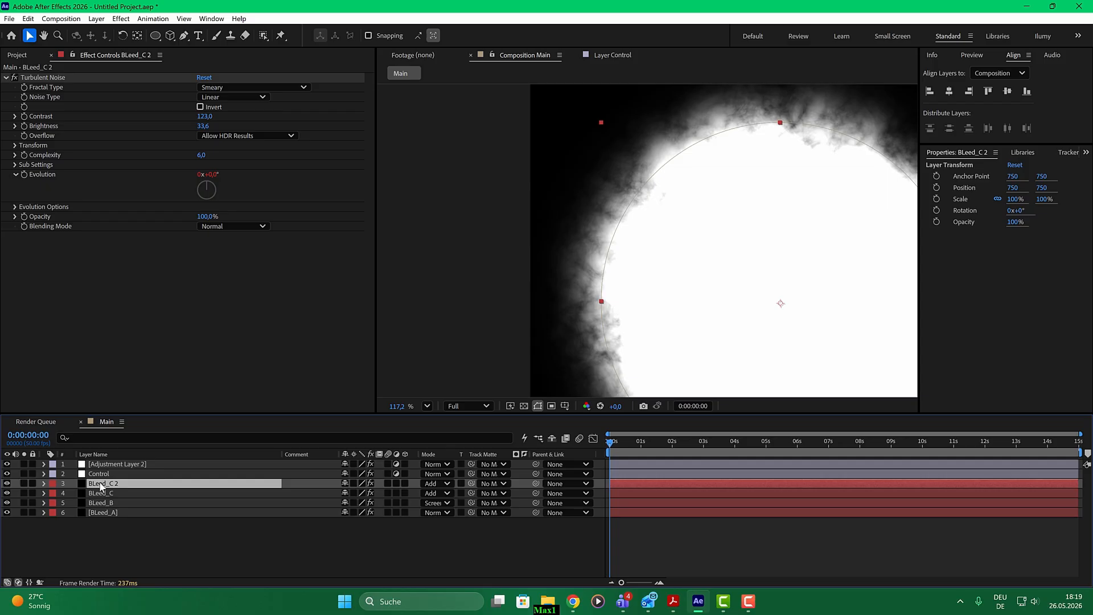
pyautogui.click(47, 79)
pyautogui.press('Delete')
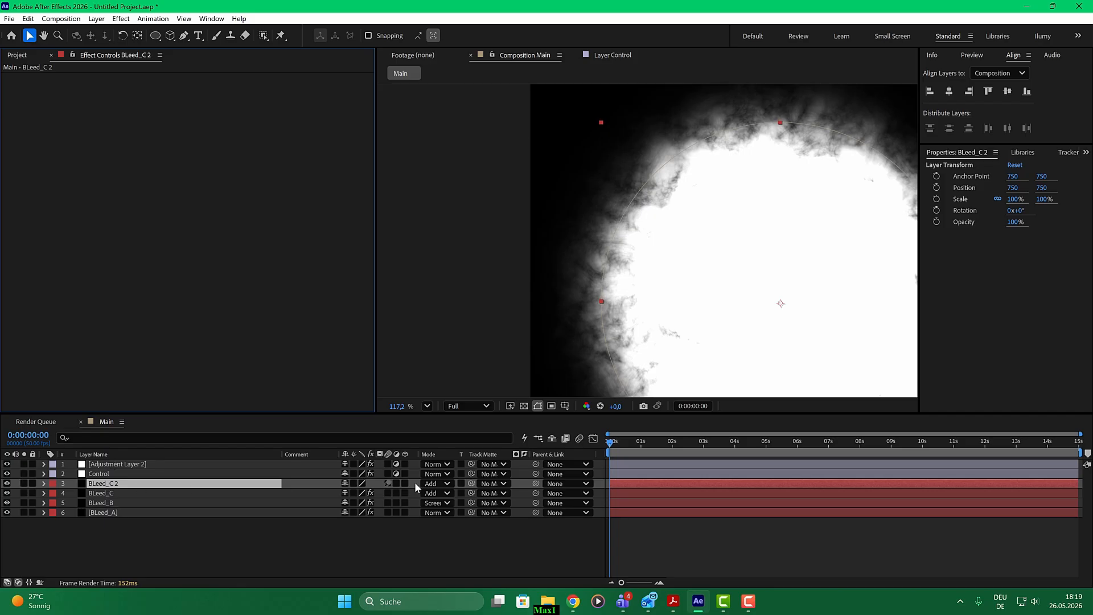
# Set the duplicated layer's blending mode to Normal and check it at the start of the composition
pyautogui.click(441, 483)
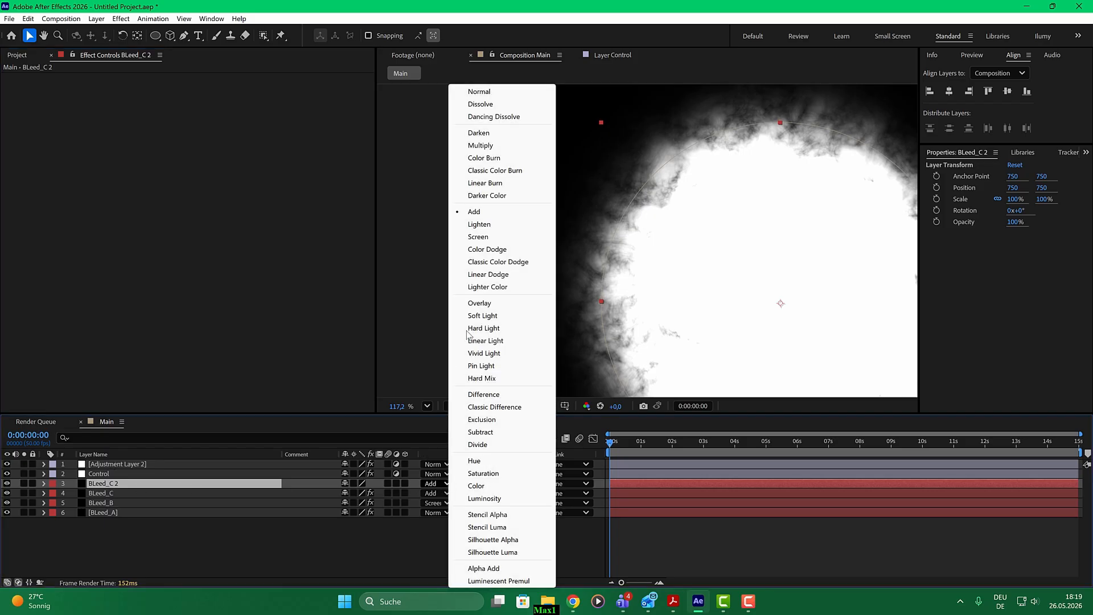
pyautogui.click(486, 90)
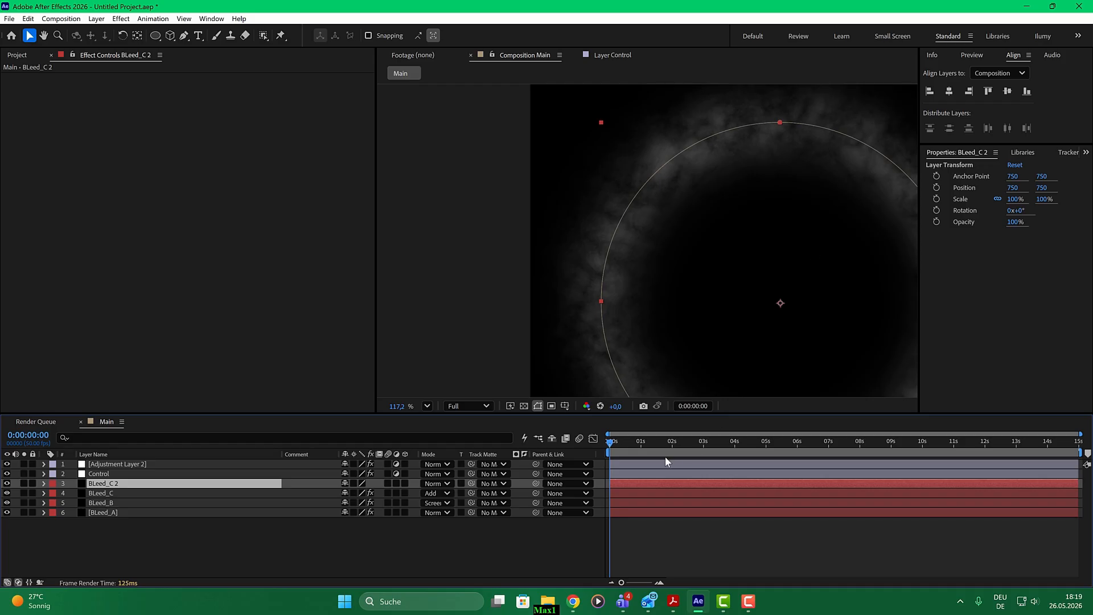
pyautogui.moveTo(612, 445)
pyautogui.mouseDown()
pyautogui.moveTo(725, 446)
pyautogui.moveTo(611, 450)
pyautogui.mouseUp()
# Set the Control layer's Mask slider to 30
pyautogui.click(18, 55)
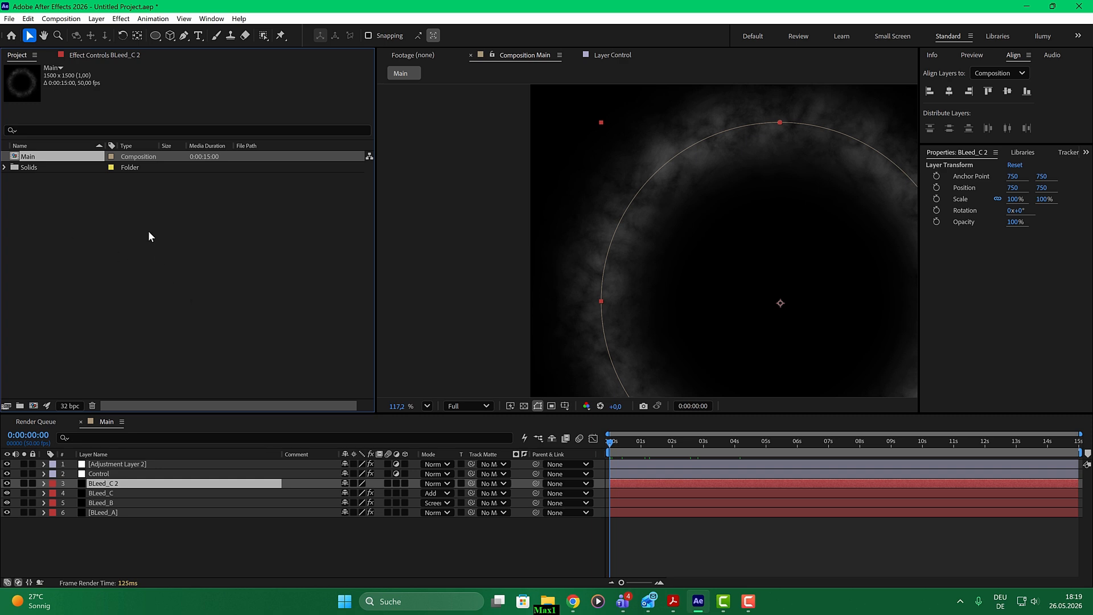
pyautogui.click(114, 56)
pyautogui.click(134, 475)
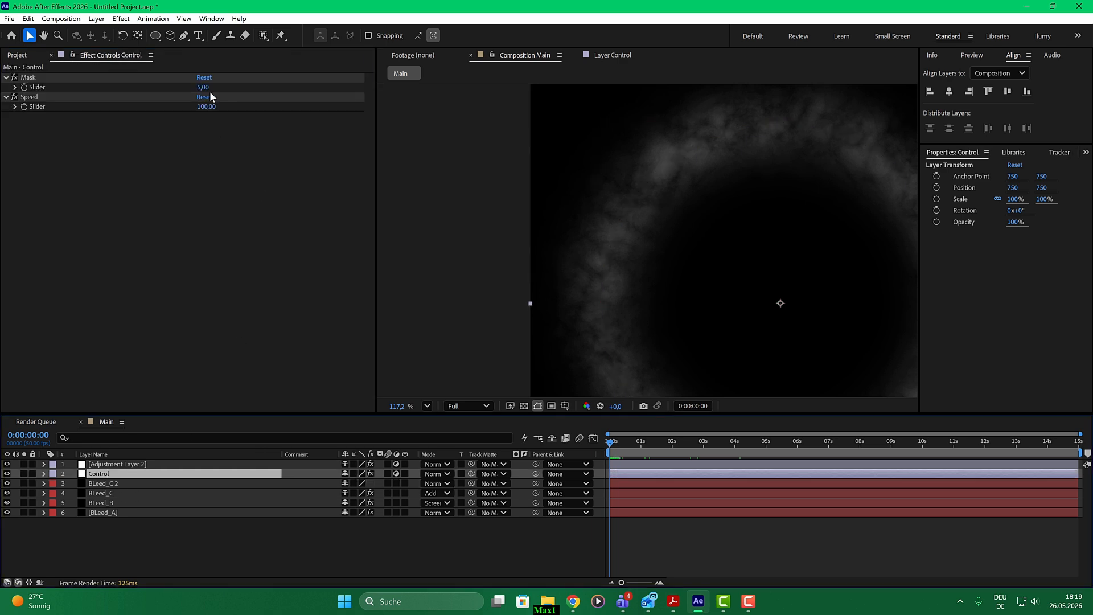
pyautogui.moveTo(204, 87)
pyautogui.mouseDown()
pyautogui.moveTo(106, 85)
pyautogui.moveTo(268, 84)
pyautogui.moveTo(196, 78)
pyautogui.moveTo(209, 84)
pyautogui.mouseUp()
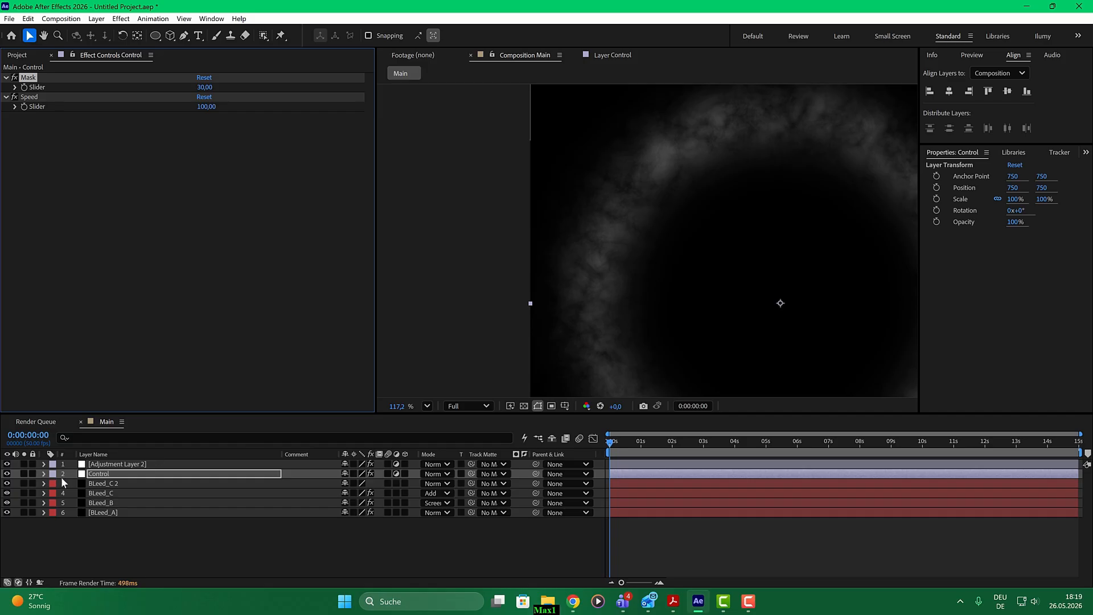
# Rename the duplicated BLeed_C 2 layer as Fill
pyautogui.click(90, 475)
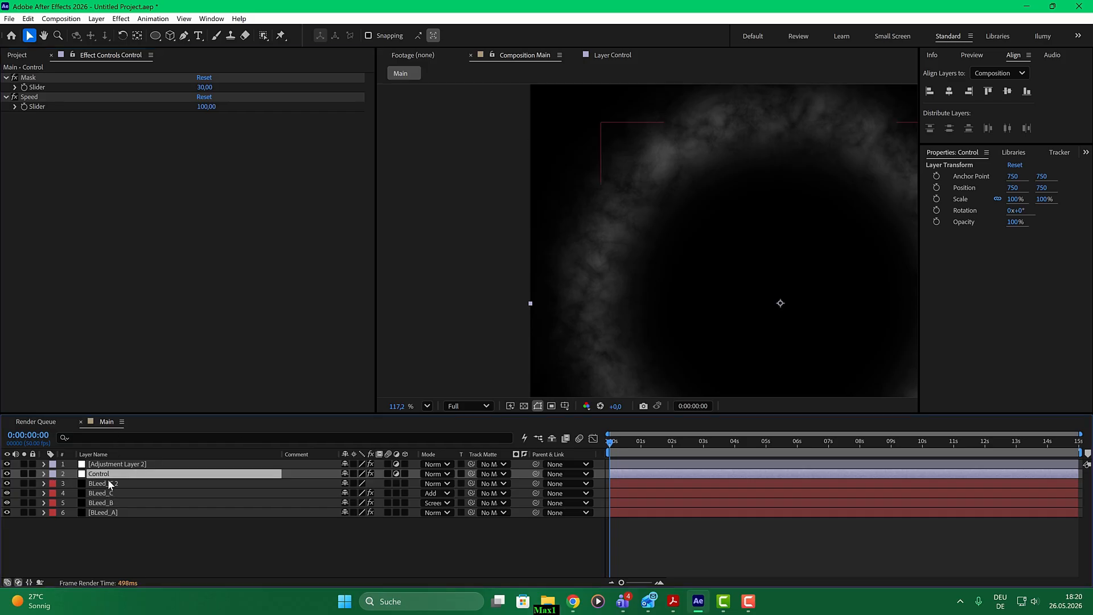
pyautogui.click(106, 484)
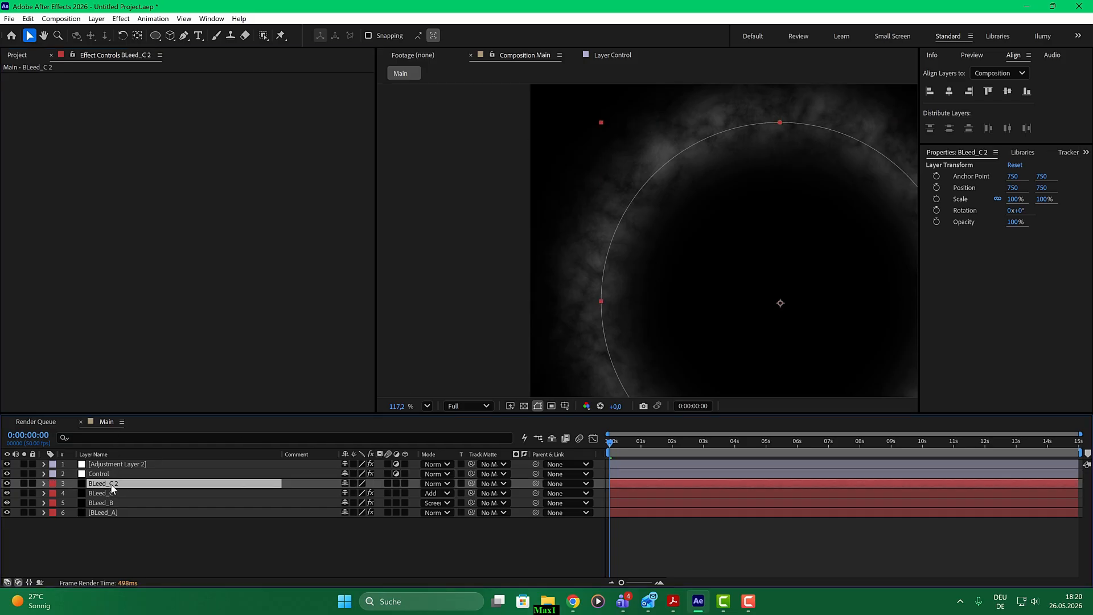
pyautogui.press('Return')
pyautogui.write('Fill')
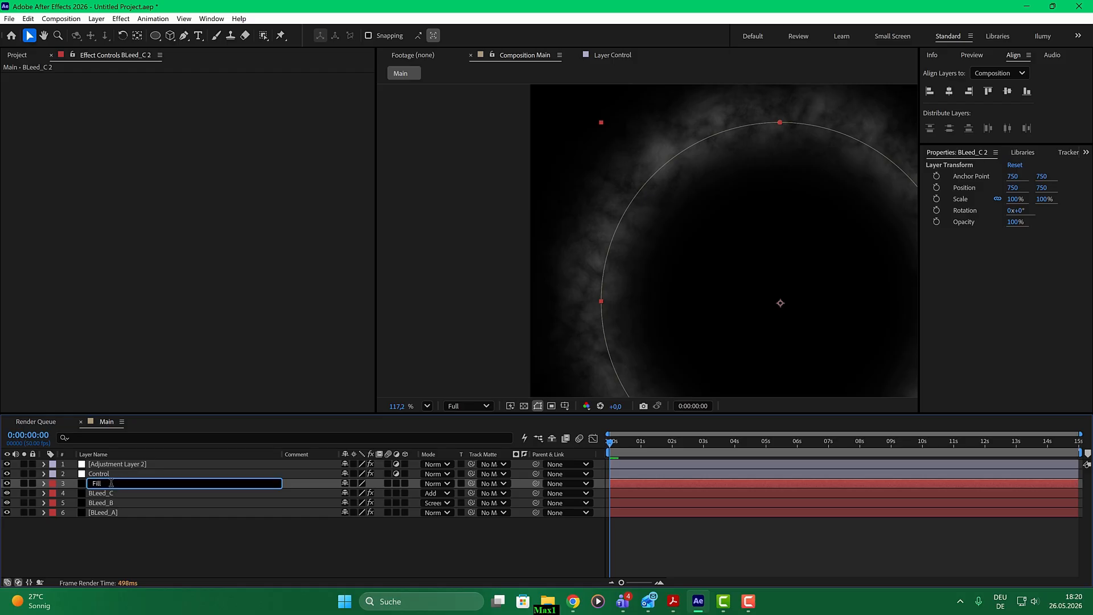
pyautogui.click(119, 563)
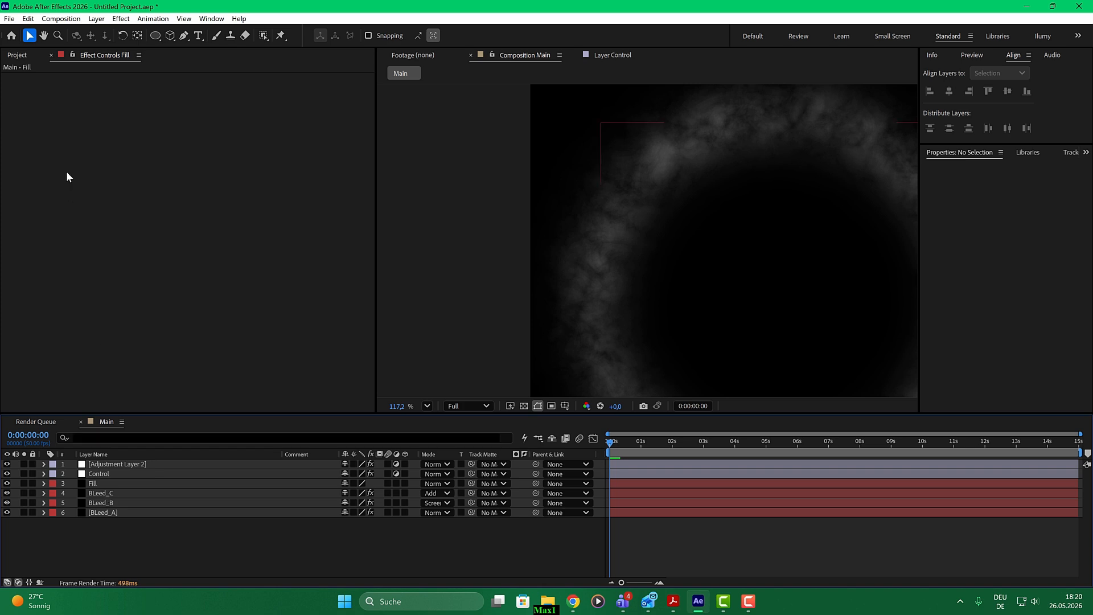
# Find the Tint effect, apply it to the Fill layer and map its black to white
pyautogui.moveTo(0, 86); pyautogui.dragTo(12, 122)
pyautogui.write('tint')
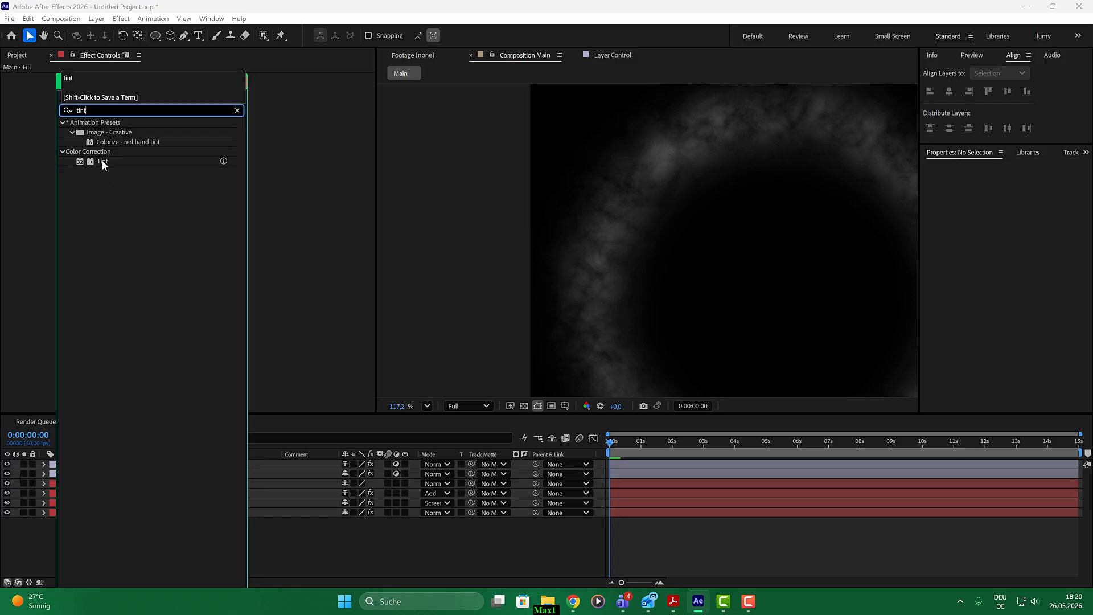
pyautogui.click(103, 162)
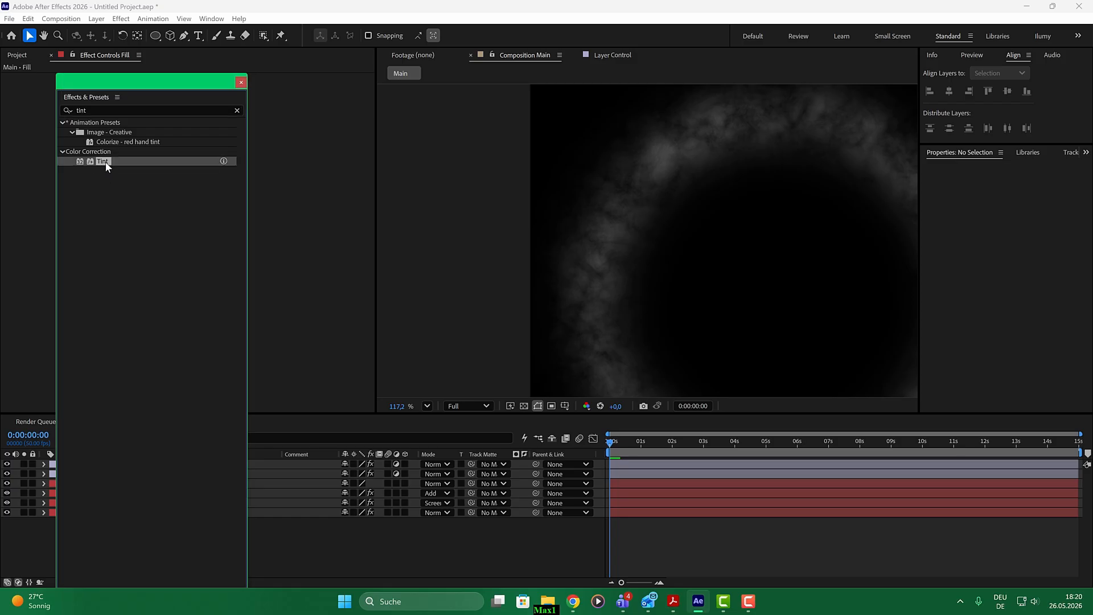
pyautogui.moveTo(137, 88); pyautogui.dragTo(3, 191)
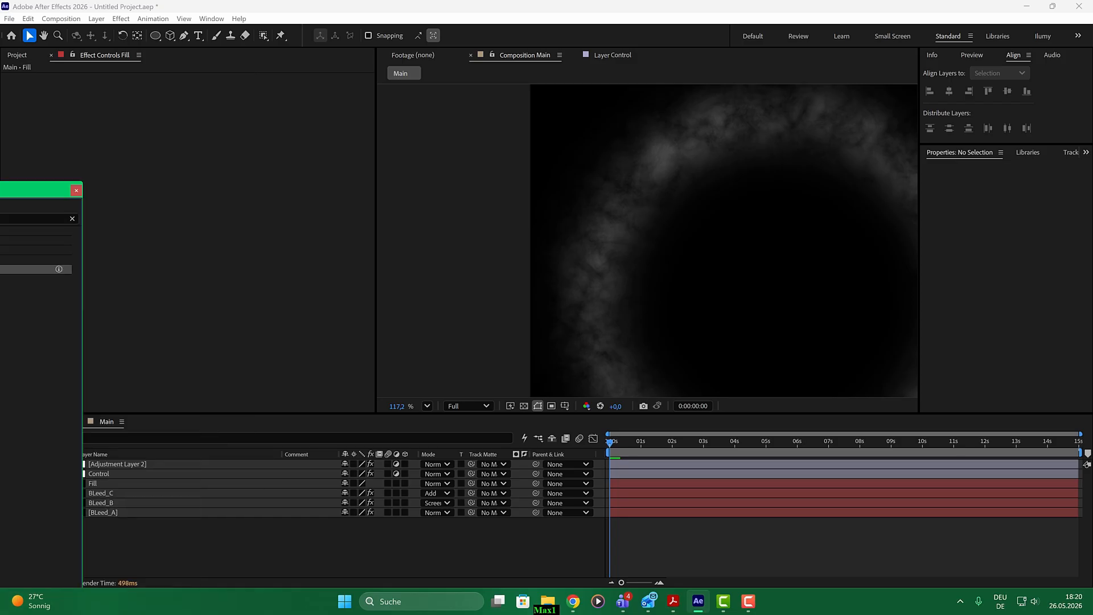
pyautogui.click(98, 476)
pyautogui.click(98, 484)
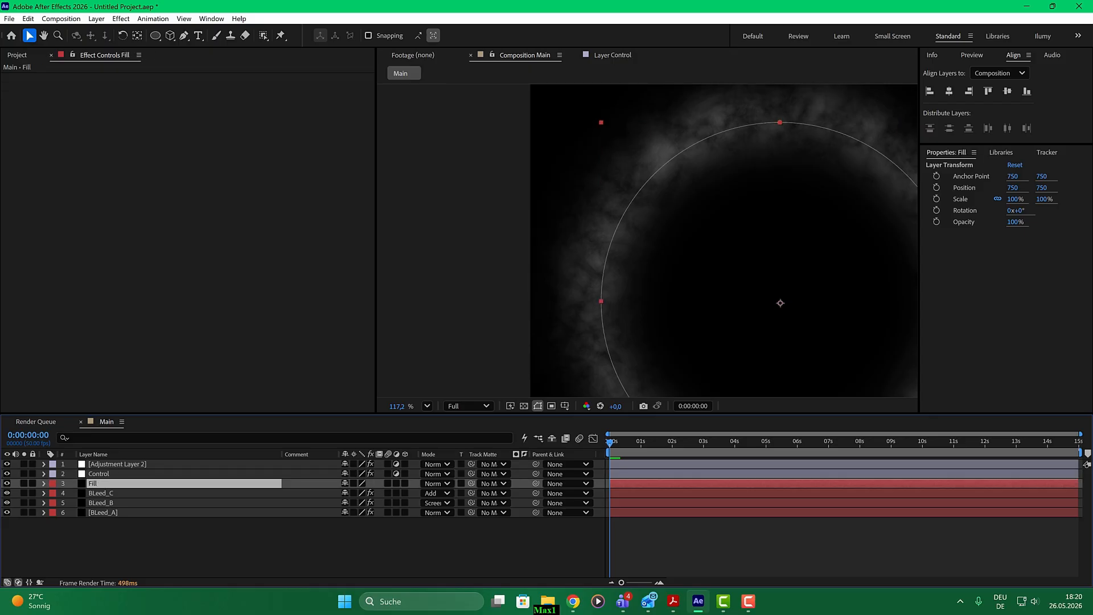
pyautogui.moveTo(0, 162)
pyautogui.mouseDown()
pyautogui.moveTo(236, 162)
pyautogui.moveTo(1, 154)
pyautogui.mouseUp()
pyautogui.doubleClick(201, 238)
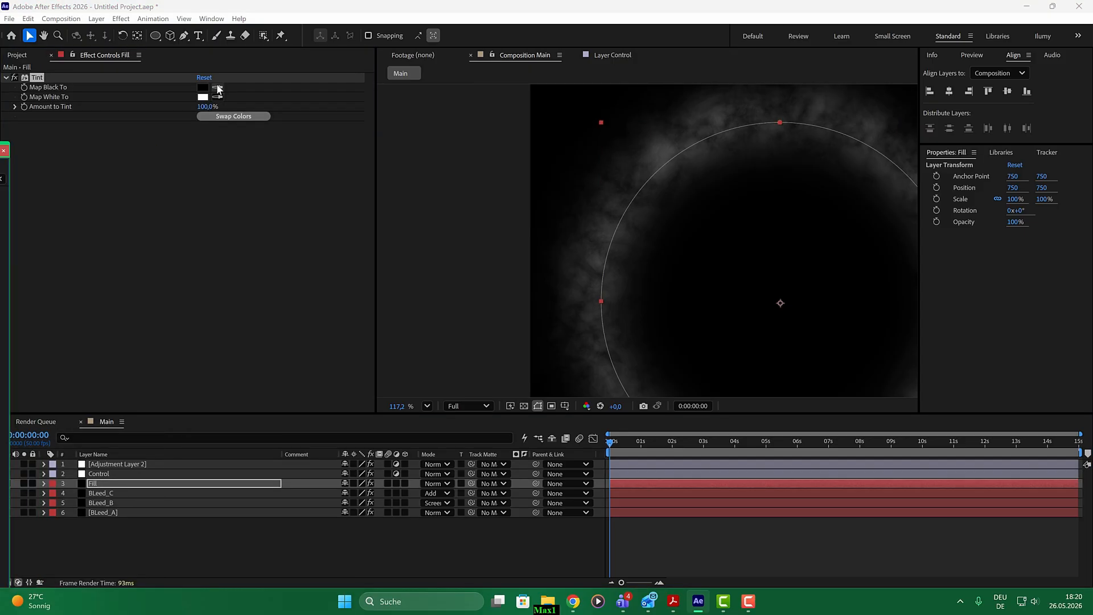
pyautogui.click(218, 88)
pyautogui.click(203, 96)
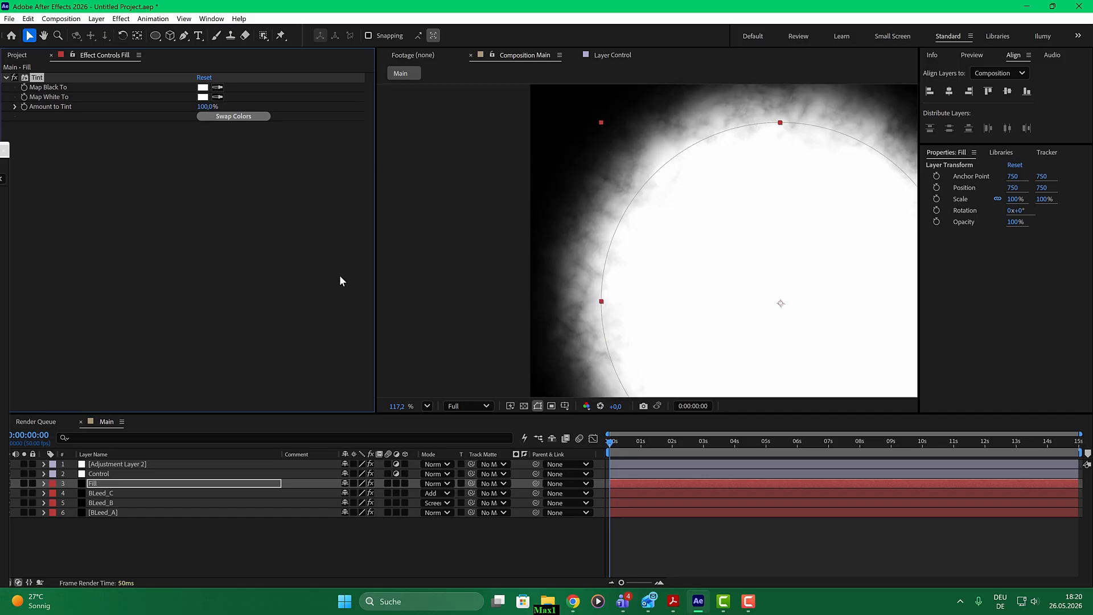
# Change the Fill layer's solid color to white (FFFFFF), creating a new solid for this layer only
pyautogui.click(88, 488)
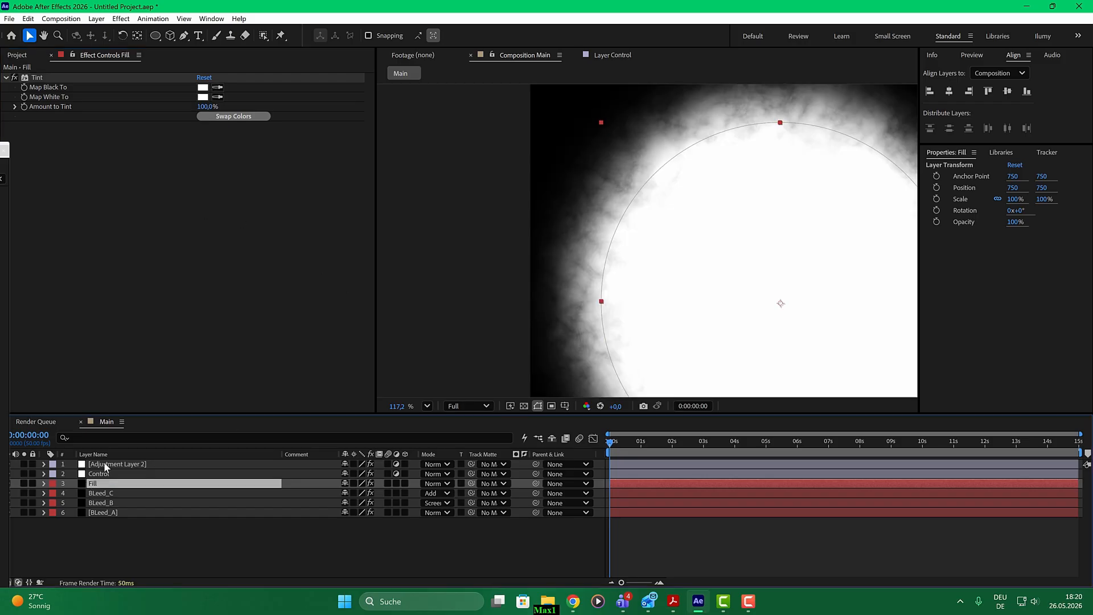
pyautogui.click(96, 19)
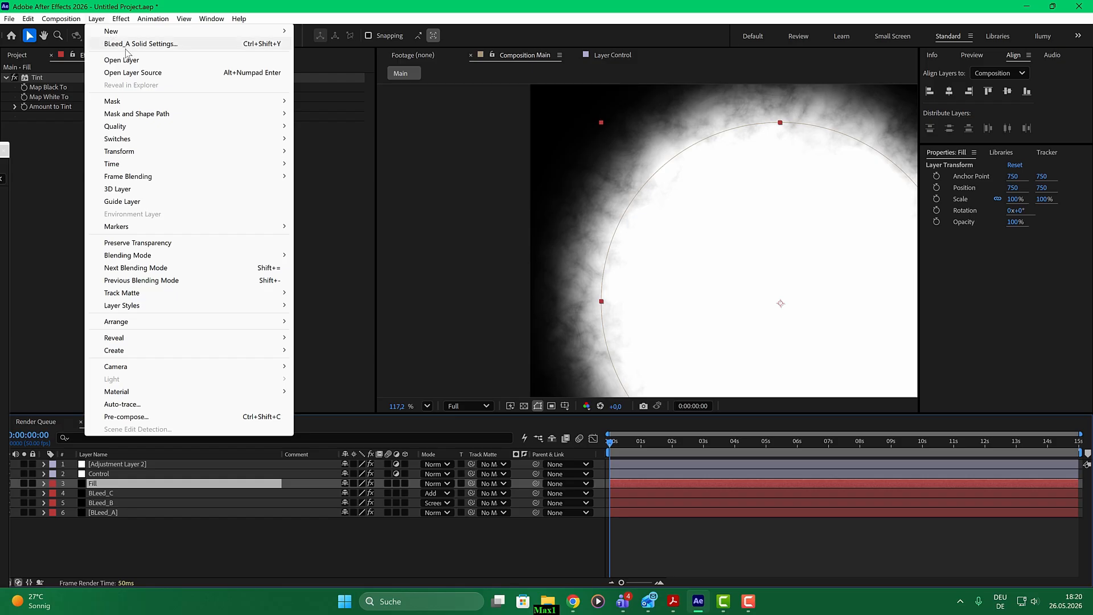
pyautogui.click(129, 45)
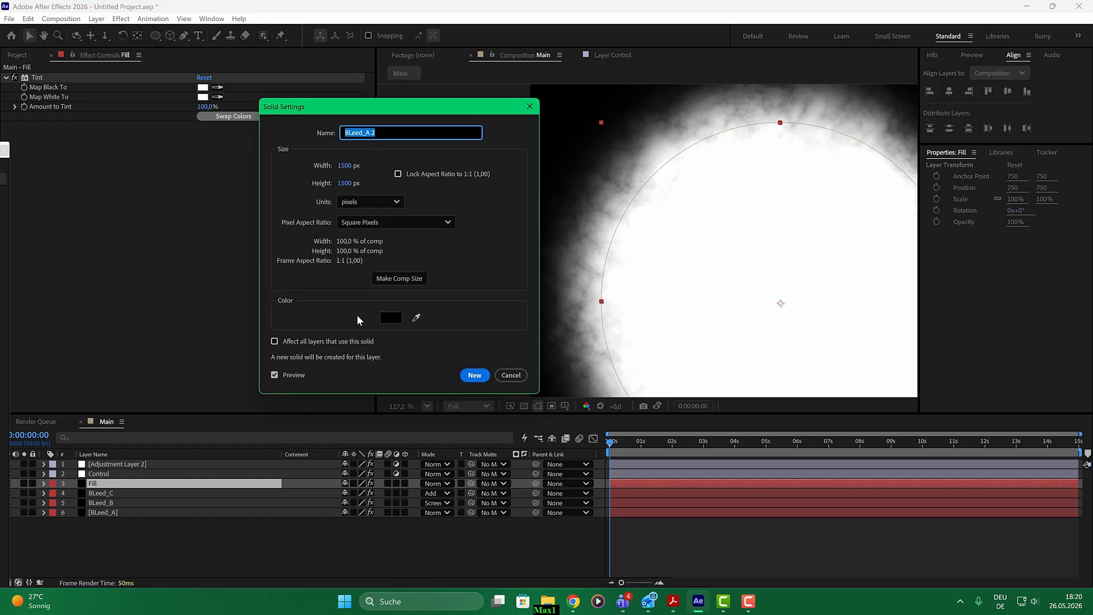
pyautogui.click(390, 317)
pyautogui.click(111, 178)
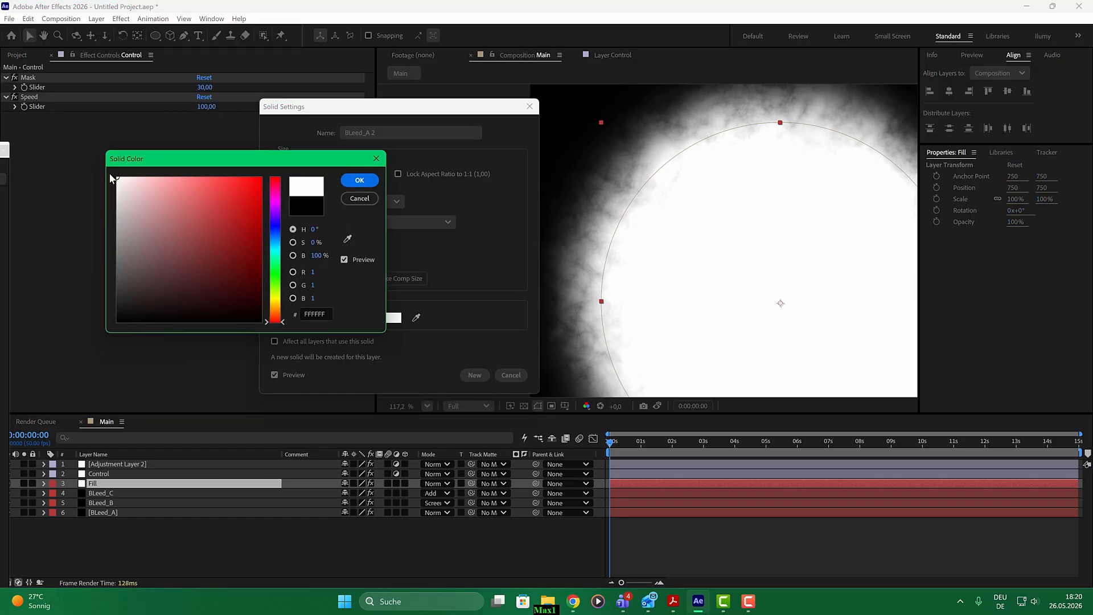
pyautogui.click(359, 180)
pyautogui.press('Return')
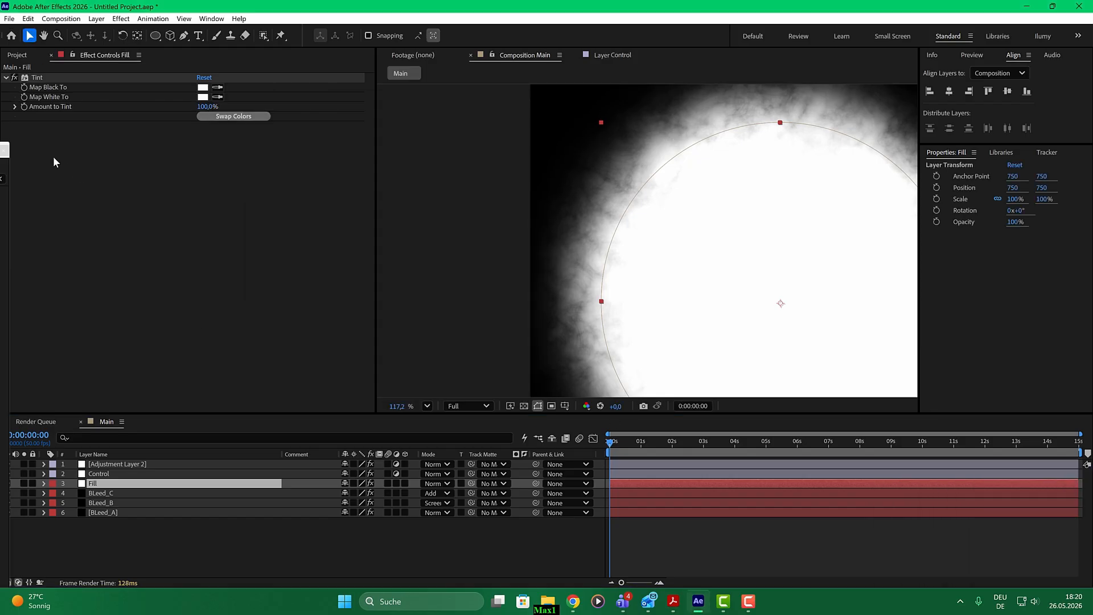
# Delete the Tint effect from the Fill layer and check the ring at the start of the timeline
pyautogui.click(36, 77)
pyautogui.press('Delete')
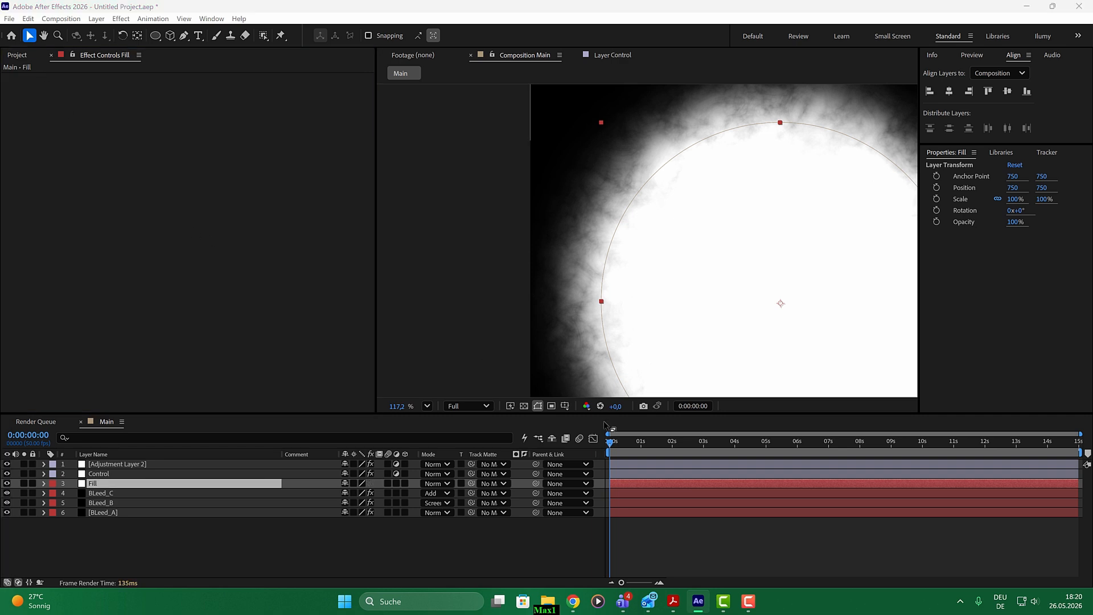
pyautogui.click(620, 442)
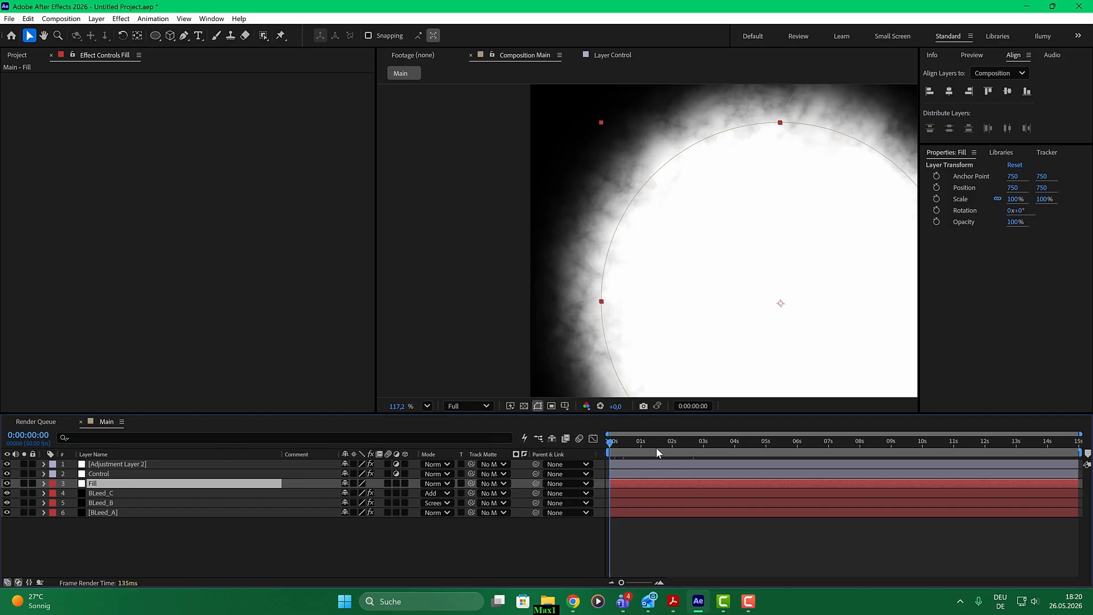
# Set the Control layer's Mask slider to -591 at the start of the timeline and keyframe it
pyautogui.click(112, 476)
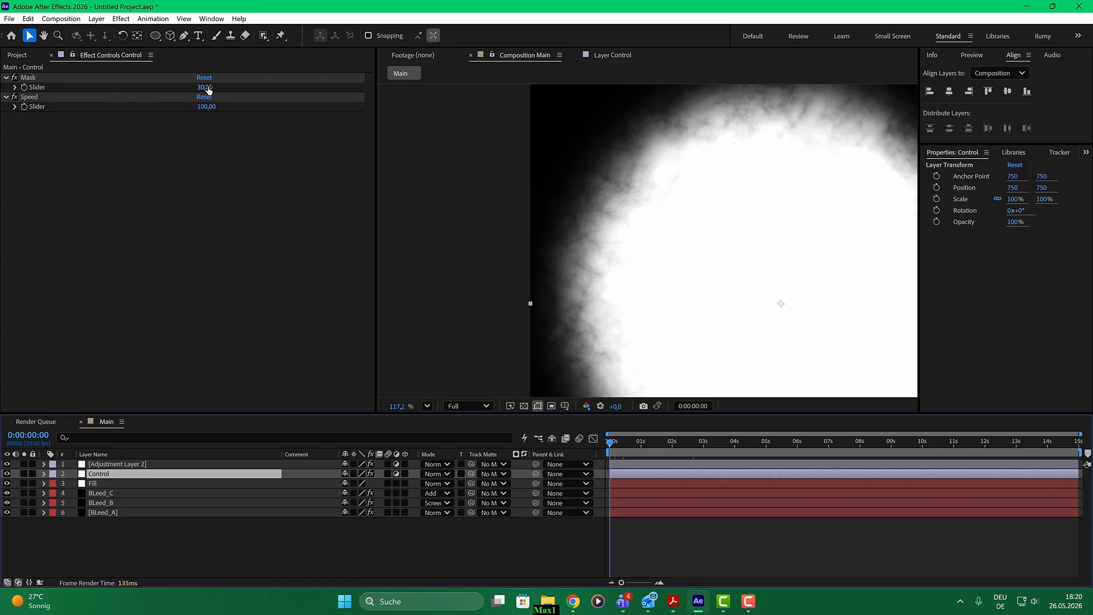
pyautogui.moveTo(196, 87); pyautogui.dragTo(0, 87)
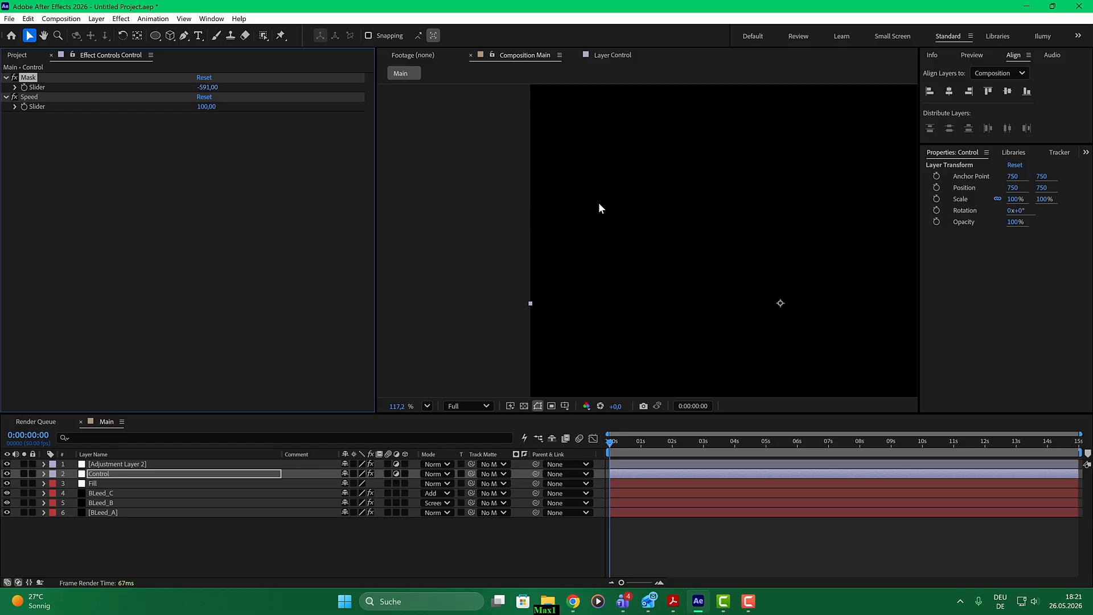
pyautogui.scroll(-5, 599, 207)
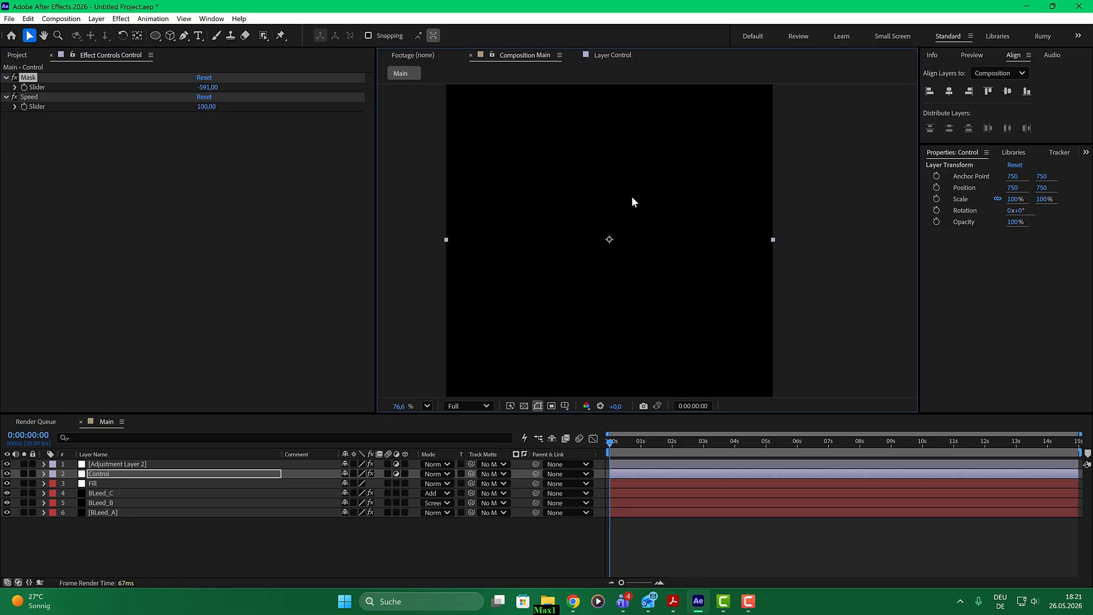
pyautogui.scroll(-2, 632, 201)
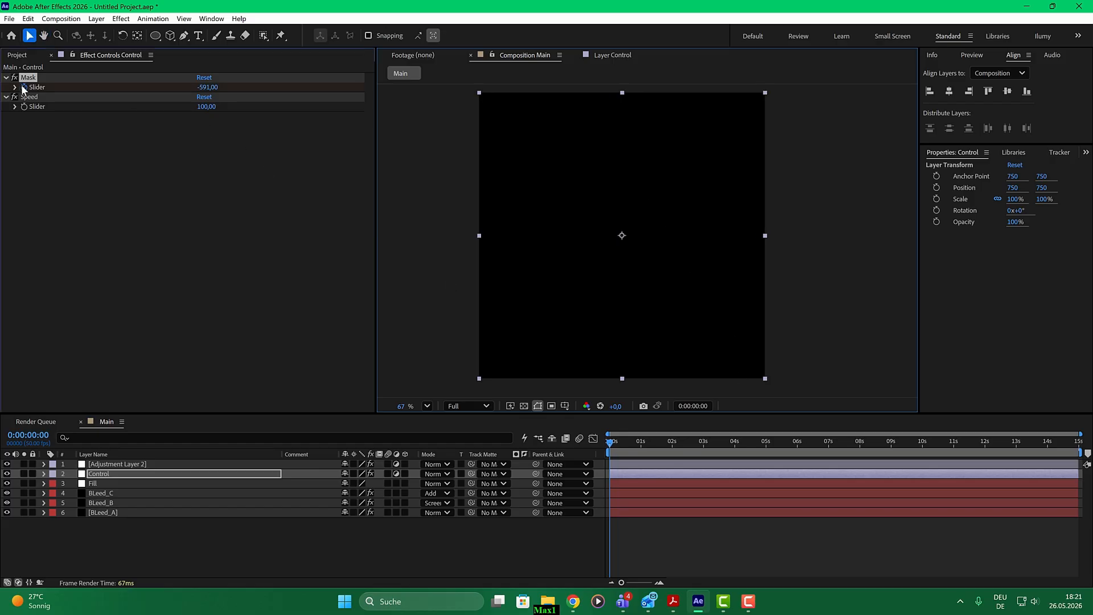
# Keyframe the Mask slider at 624 at the 10-second mark and scrub back to 0:00:04:13 to check the growth
pyautogui.moveTo(794, 438); pyautogui.dragTo(923, 443)
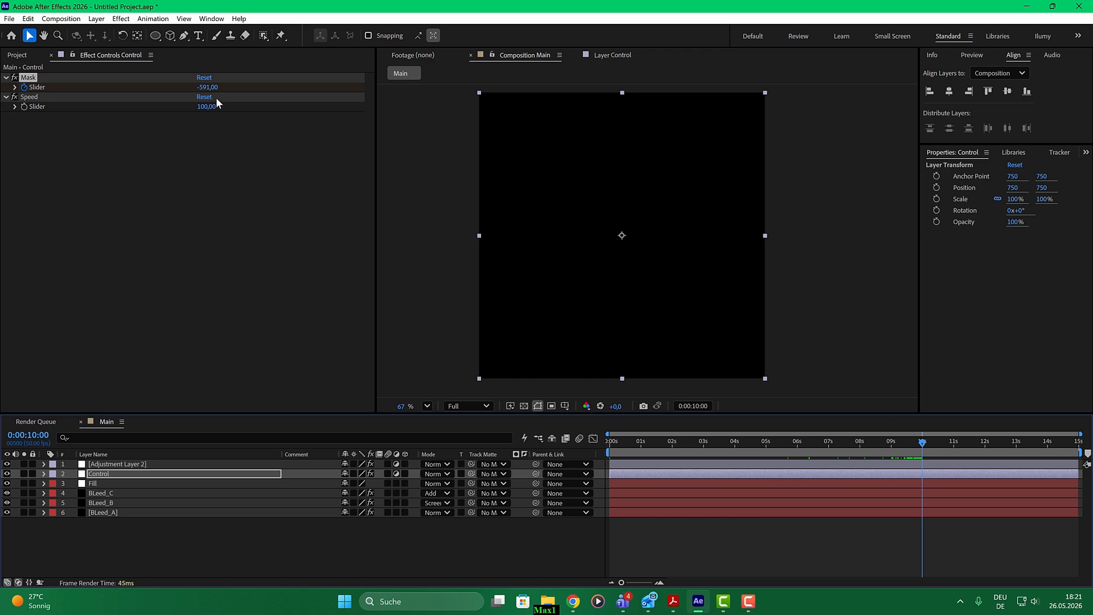
pyautogui.moveTo(208, 87); pyautogui.dragTo(843, 85)
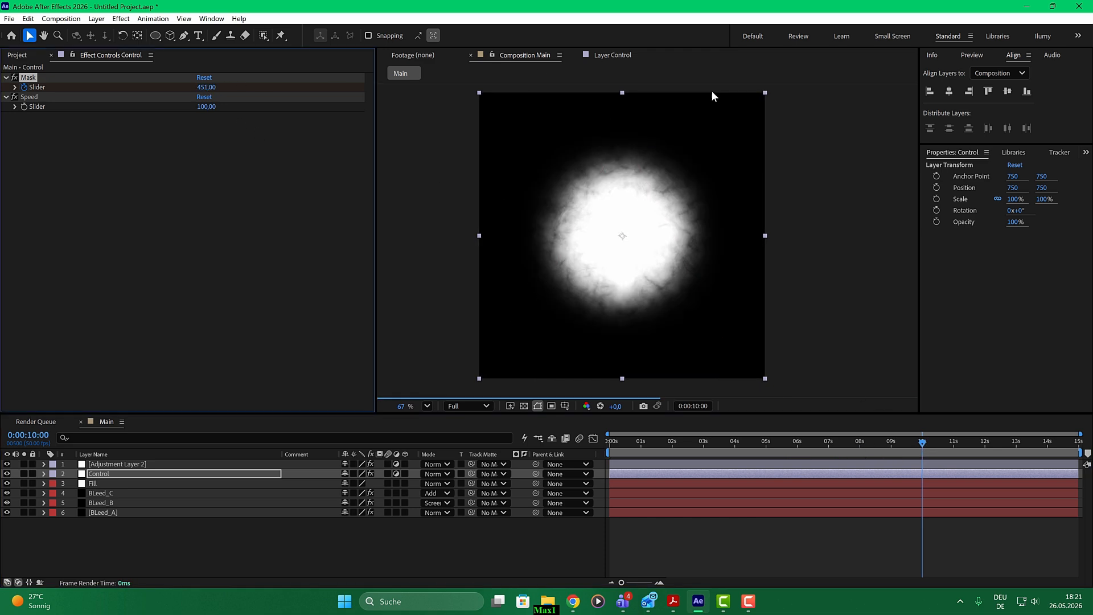
pyautogui.moveTo(207, 87); pyautogui.dragTo(292, 84)
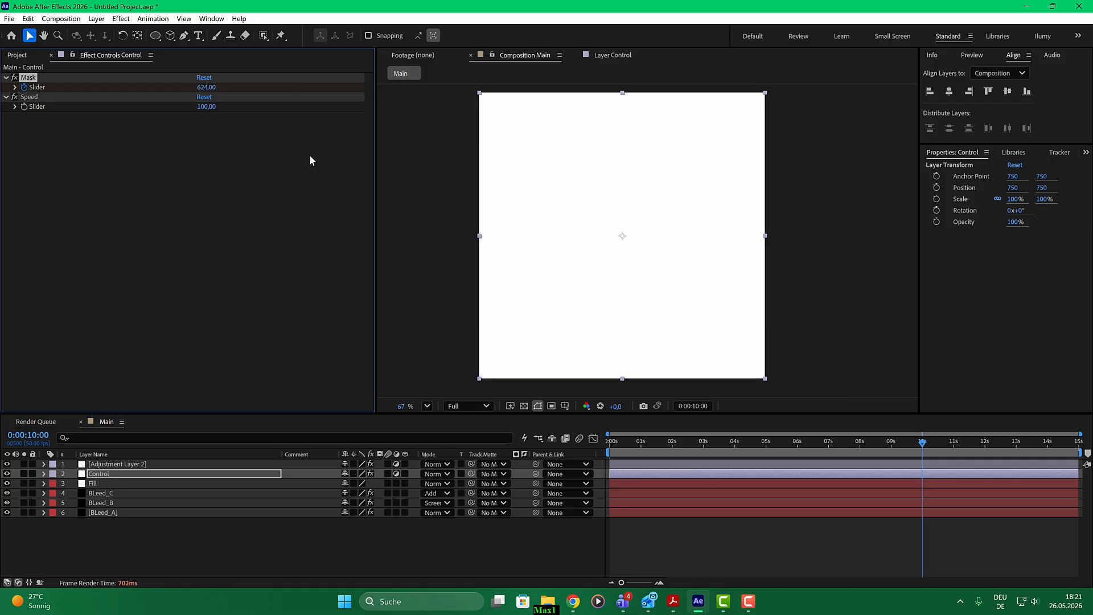
pyautogui.moveTo(927, 443); pyautogui.dragTo(742, 442)
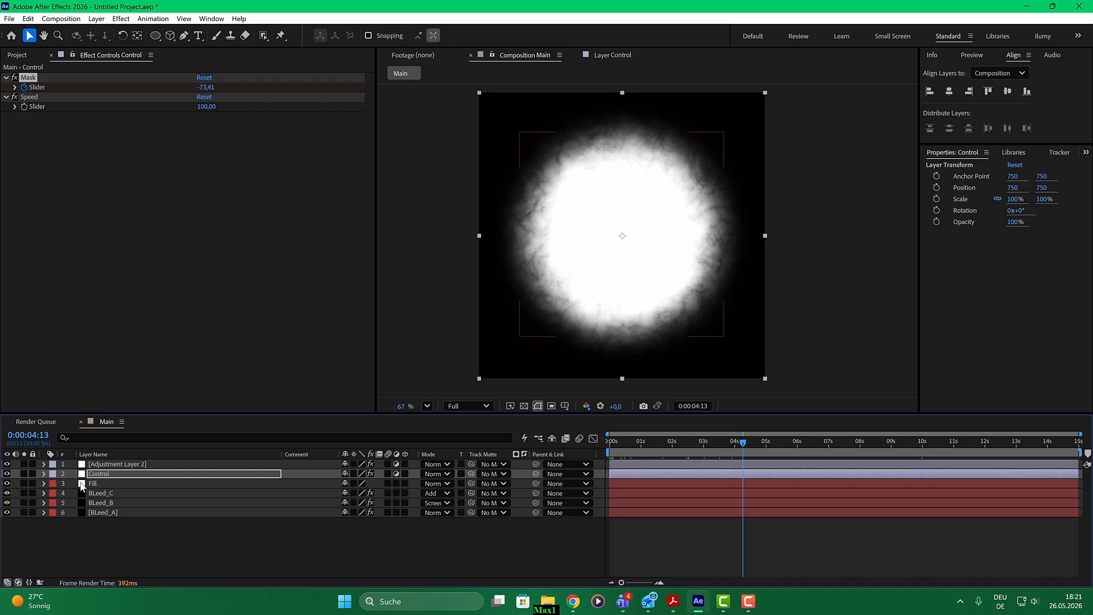
# Append -200 to the Mask Expansion expression of the Fill layer's mask and scrub back to the start
pyautogui.click(101, 485)
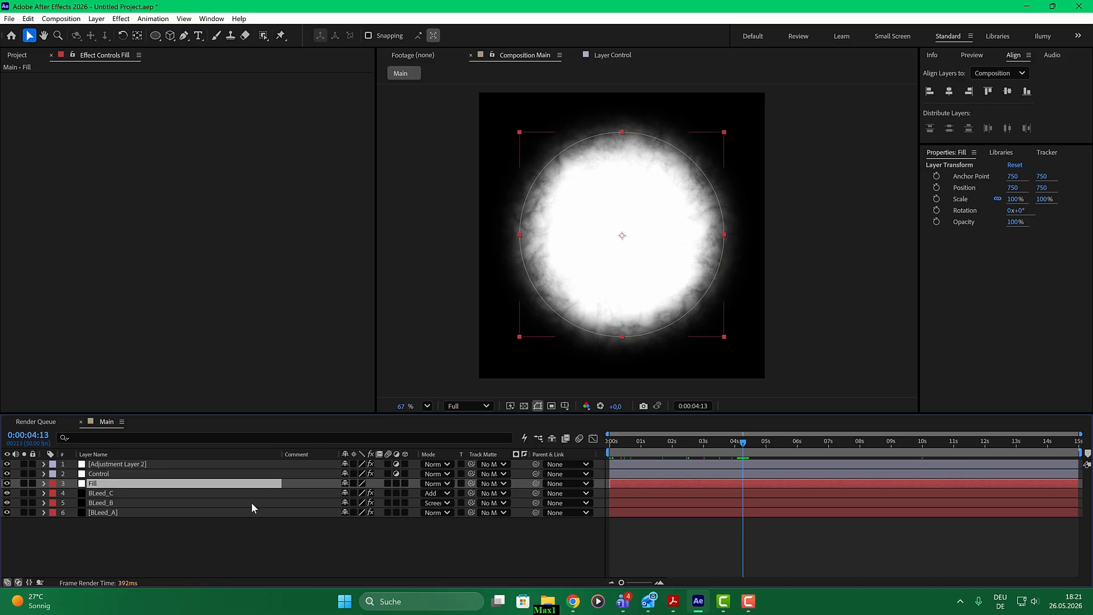
pyautogui.click(43, 484)
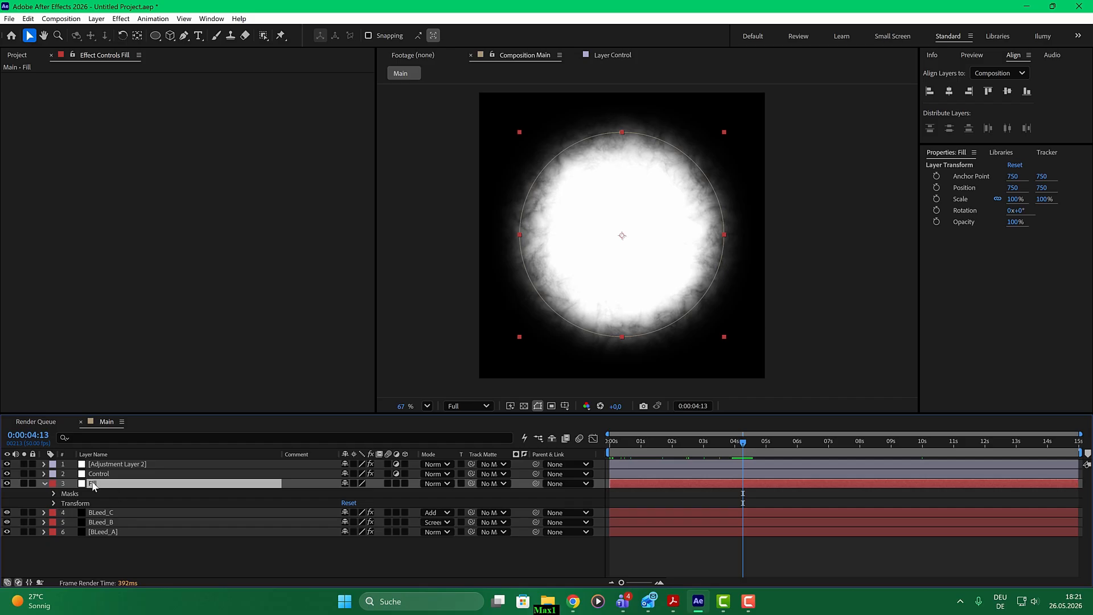
pyautogui.press('u')
pyautogui.press('u')
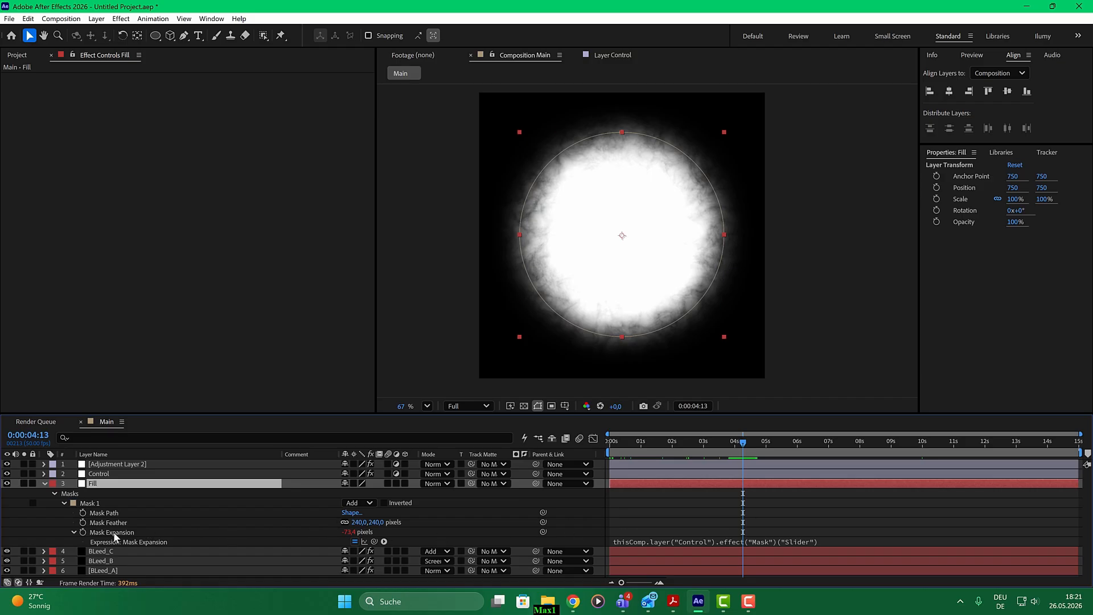
pyautogui.click(825, 542)
pyautogui.click(834, 539)
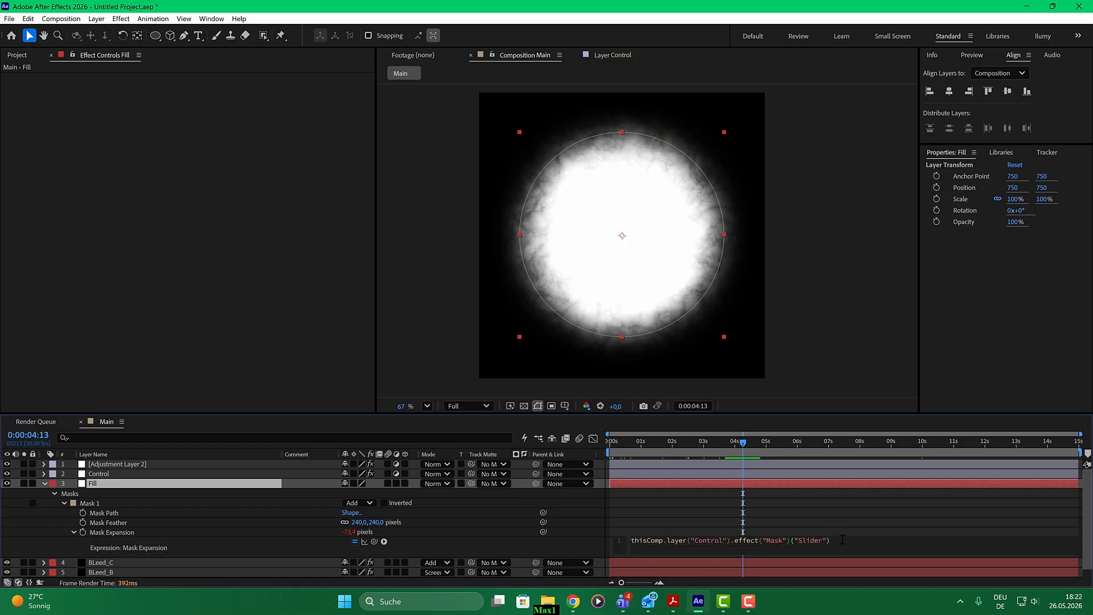
pyautogui.write('-200')
pyautogui.press('KP_Enter')
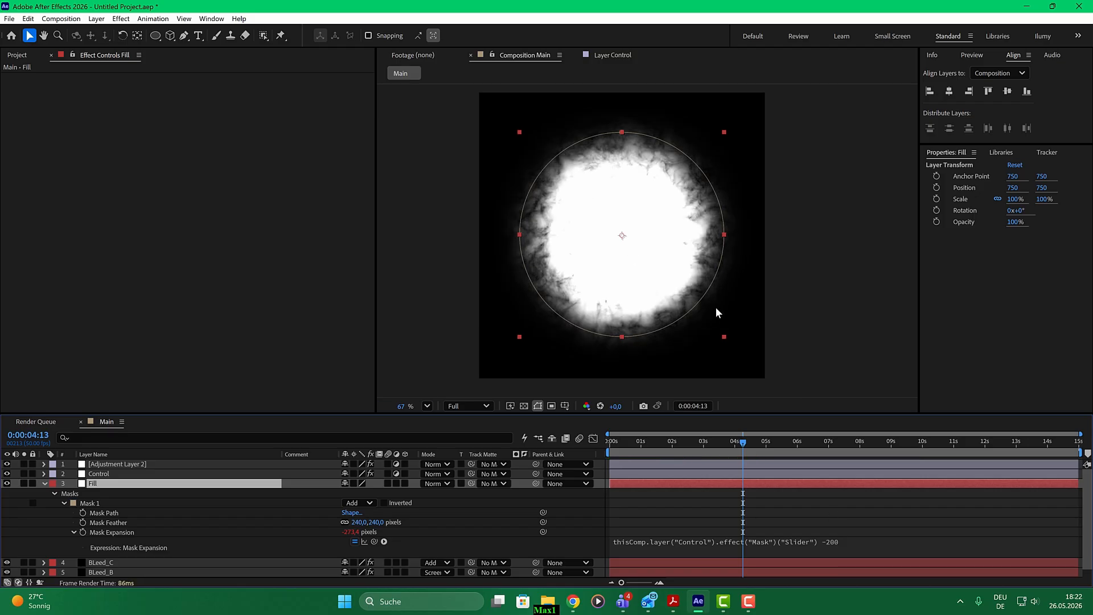
pyautogui.click(836, 541)
pyautogui.click(858, 541)
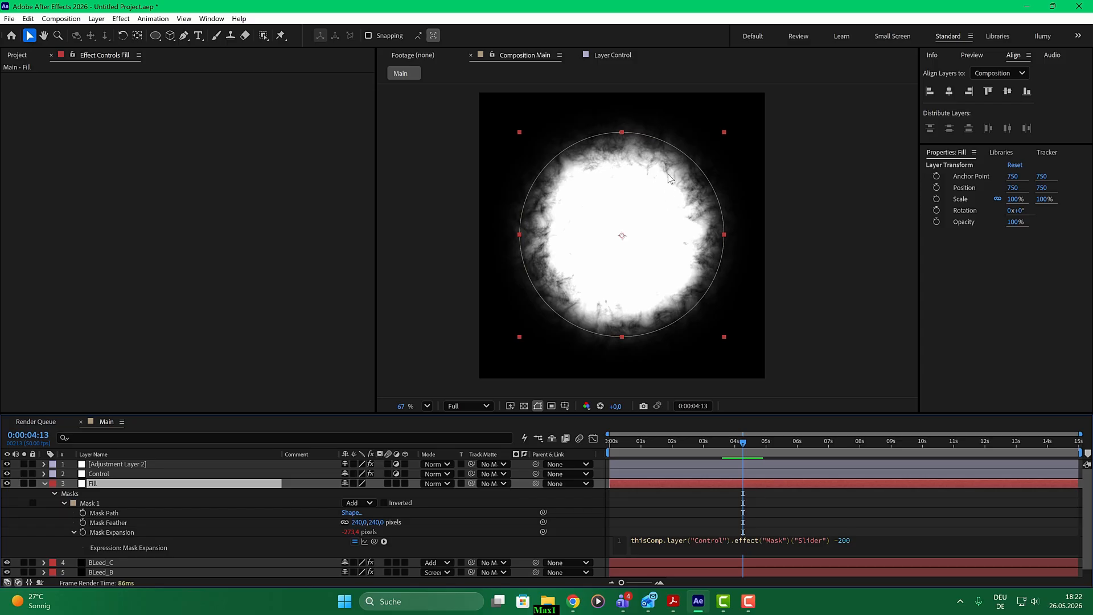
pyautogui.moveTo(744, 443); pyautogui.dragTo(606, 442)
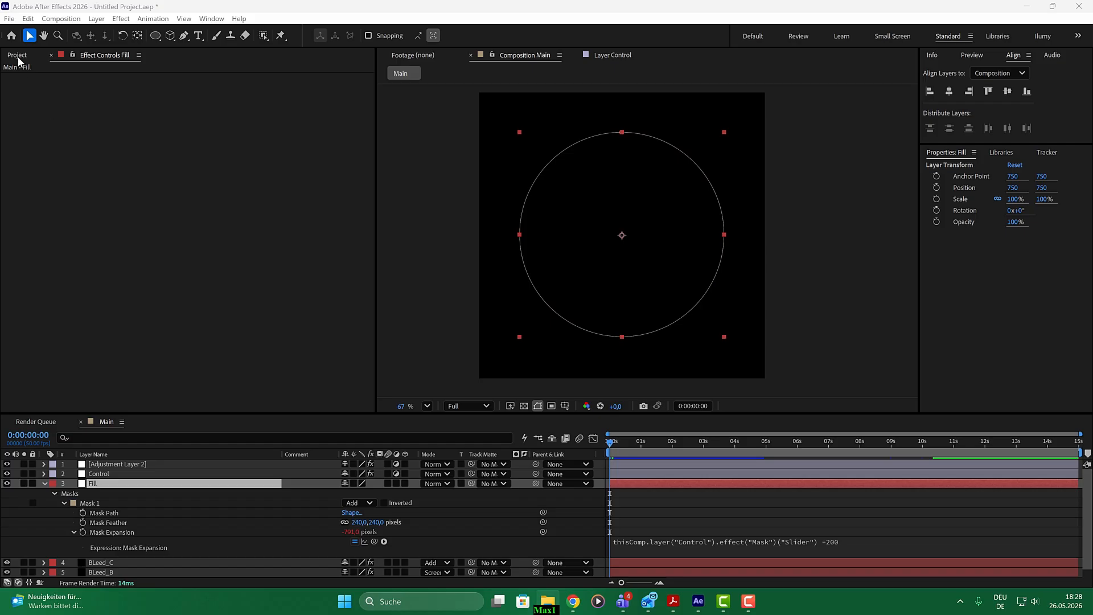
# Import the rendered Bleed_2.mov clip into the project, open its footage and scrub to about 4 seconds
pyautogui.click(17, 55)
pyautogui.moveTo(101, 326); pyautogui.dragTo(116, 320)
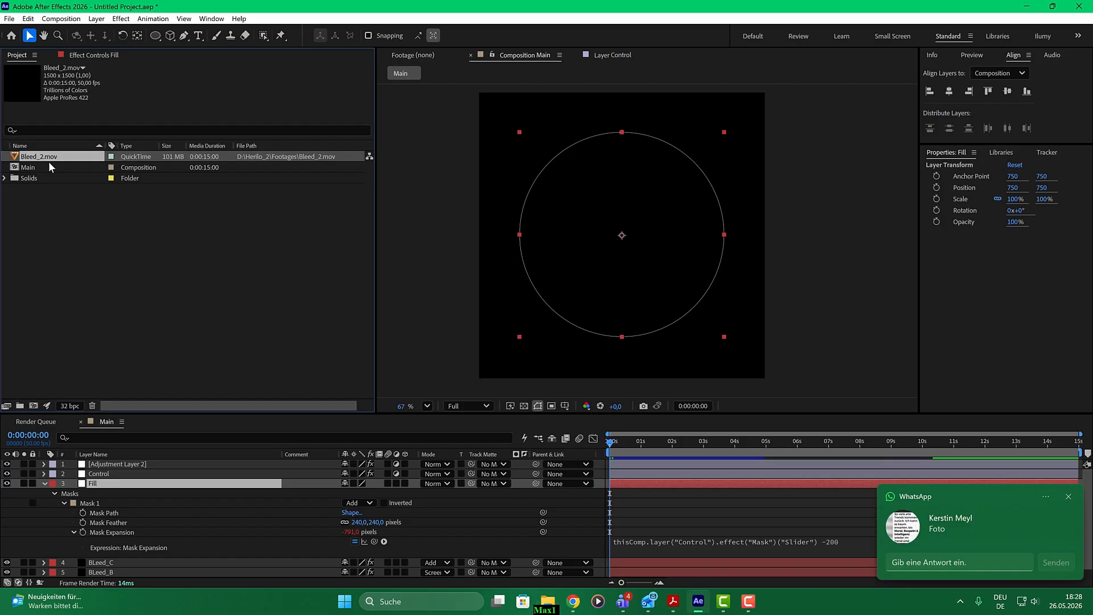
pyautogui.doubleClick(50, 157)
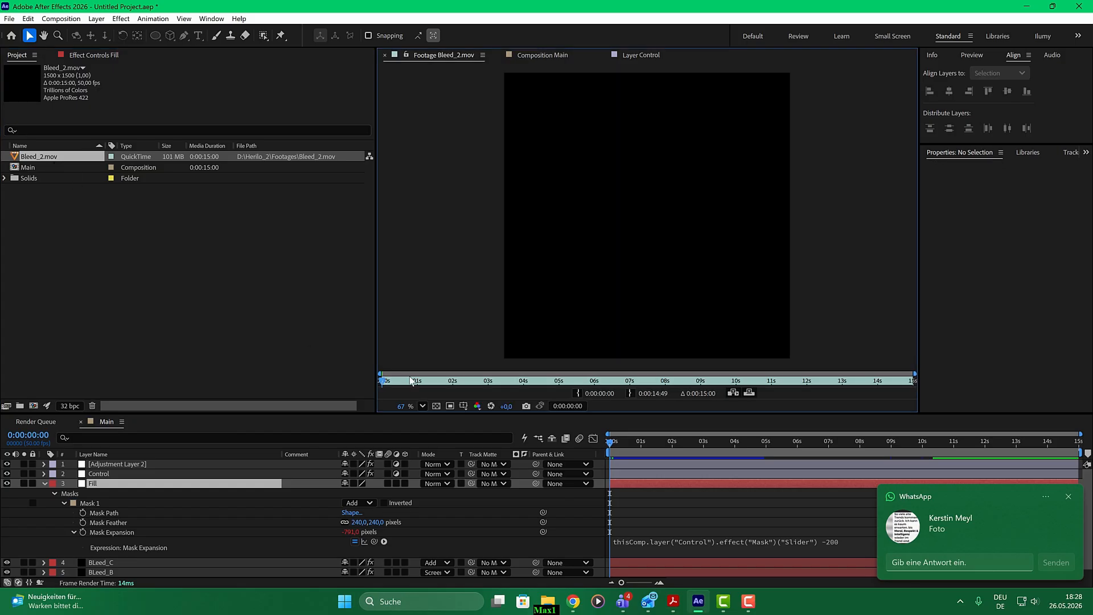
pyautogui.moveTo(387, 380); pyautogui.dragTo(528, 385)
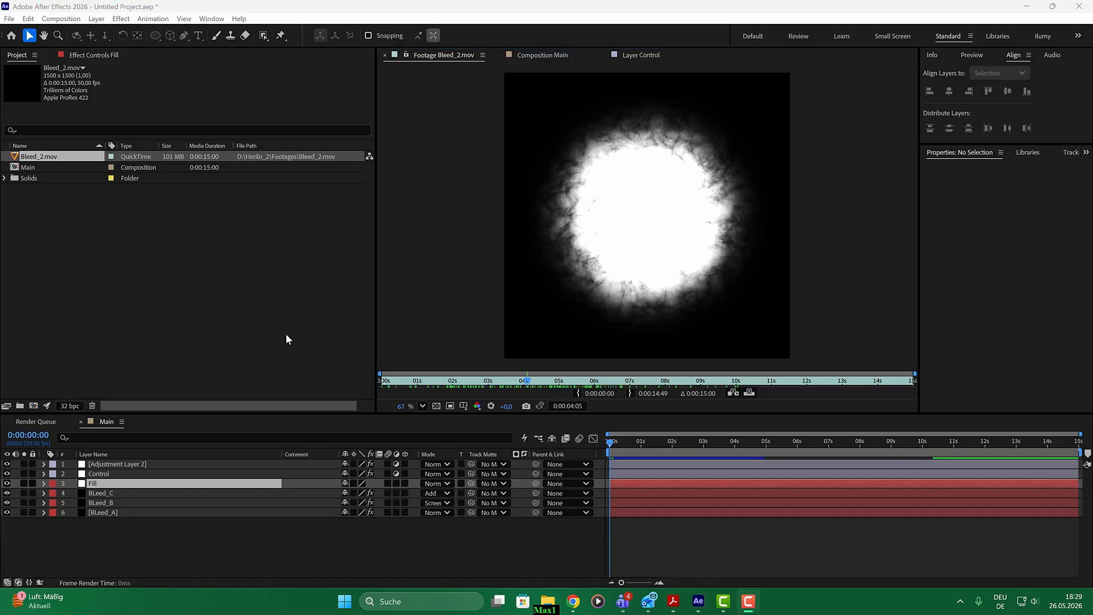
# Delete all layers from the Main composition
pyautogui.moveTo(89, 542); pyautogui.dragTo(136, 466)
pyautogui.press('Delete')
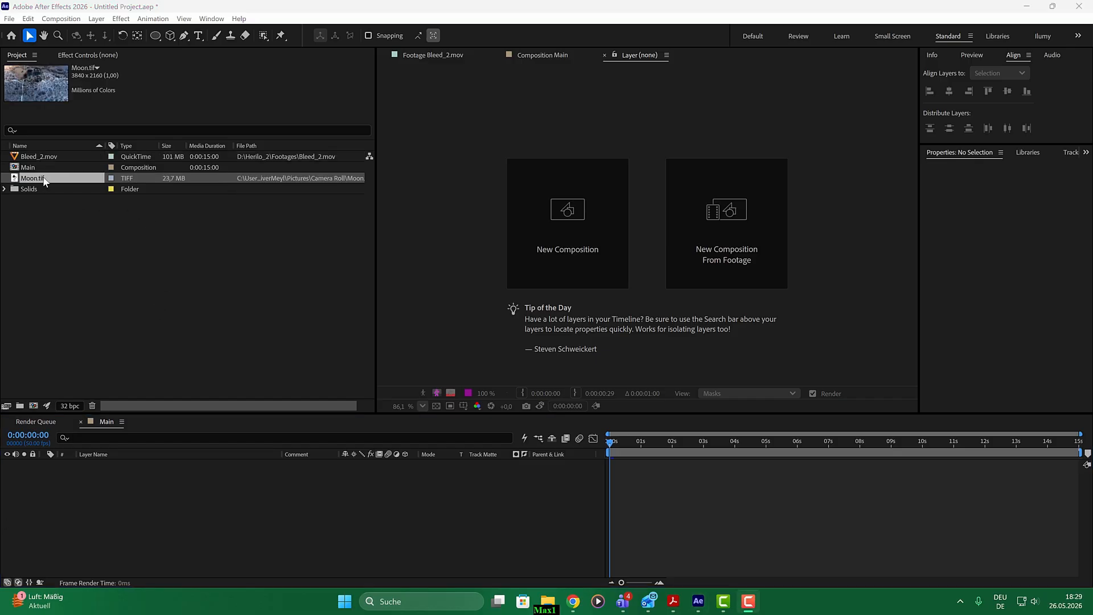
pyautogui.moveTo(44, 181)
pyautogui.mouseDown()
pyautogui.moveTo(67, 304)
pyautogui.moveTo(88, 269)
pyautogui.moveTo(60, 178)
pyautogui.mouseUp()
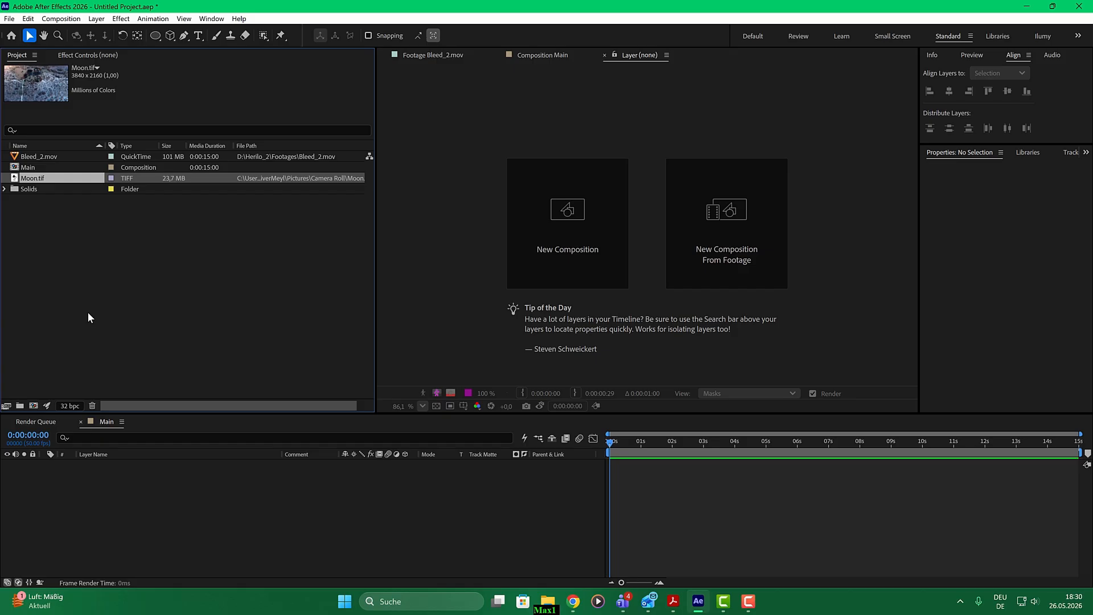
# Create a new composition with a width of 1920 px and a height of 1080 px
pyautogui.click(69, 19)
pyautogui.click(71, 30)
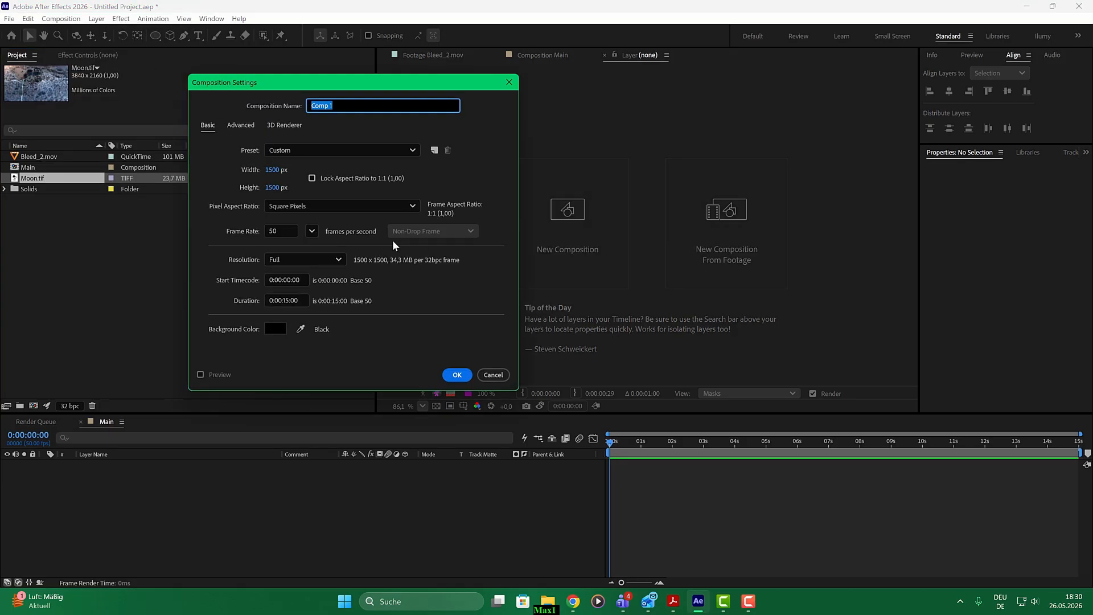
pyautogui.click(277, 171)
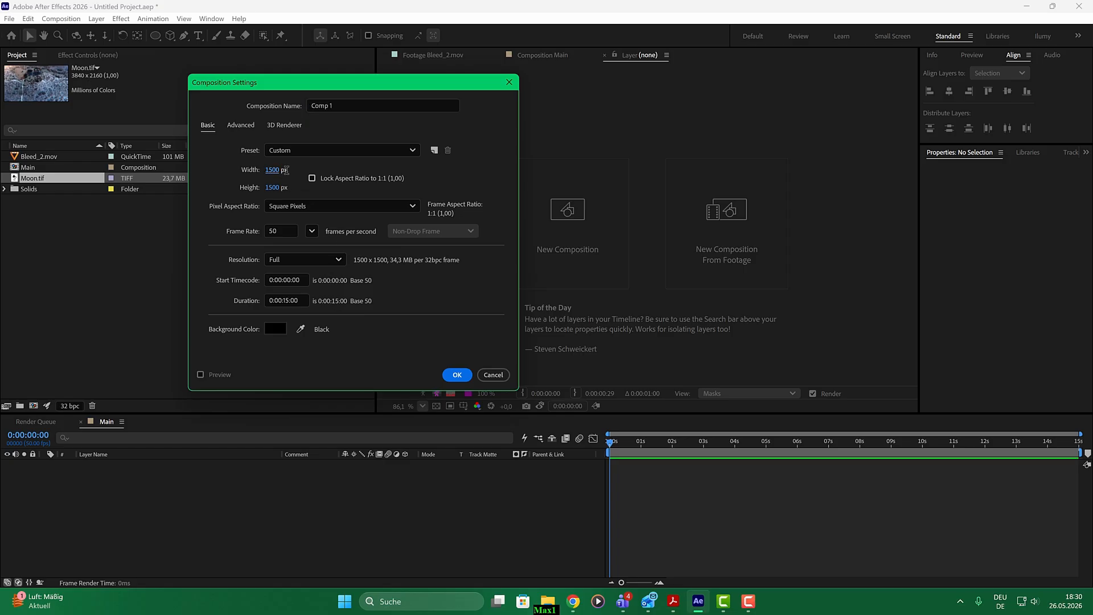
pyautogui.click(401, 150)
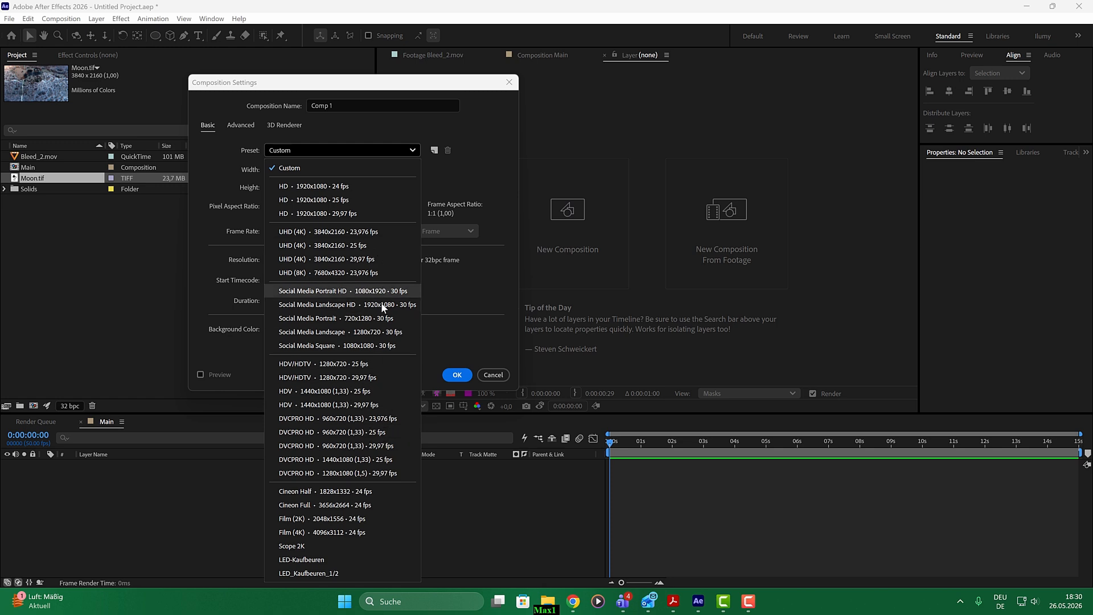
pyautogui.click(471, 286)
pyautogui.click(273, 170)
pyautogui.write('1920')
pyautogui.press('Tab')
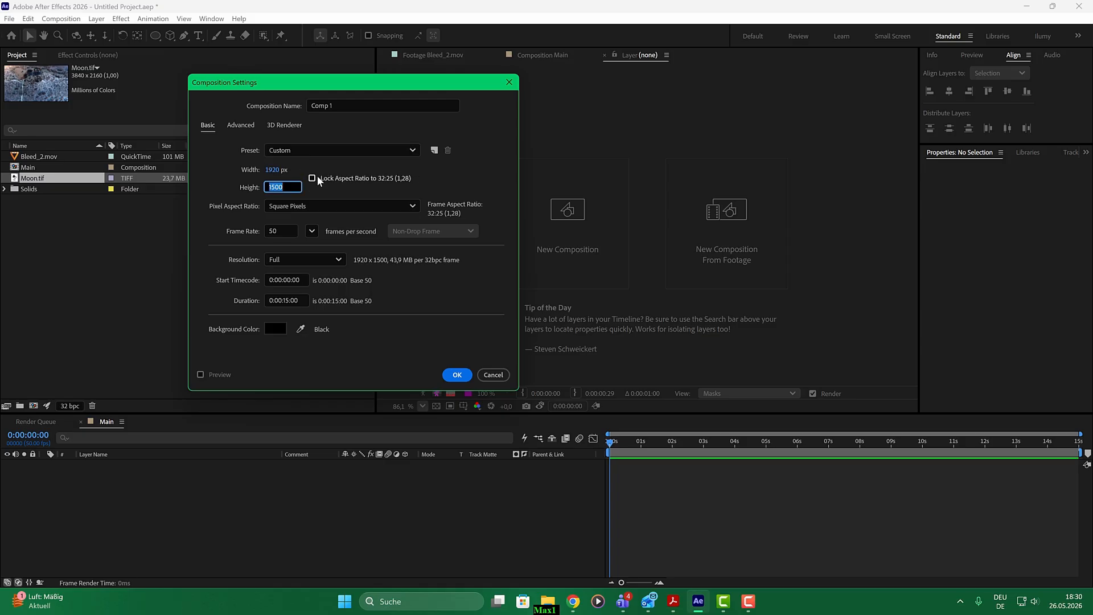
pyautogui.write('1080')
pyautogui.press('Tab')
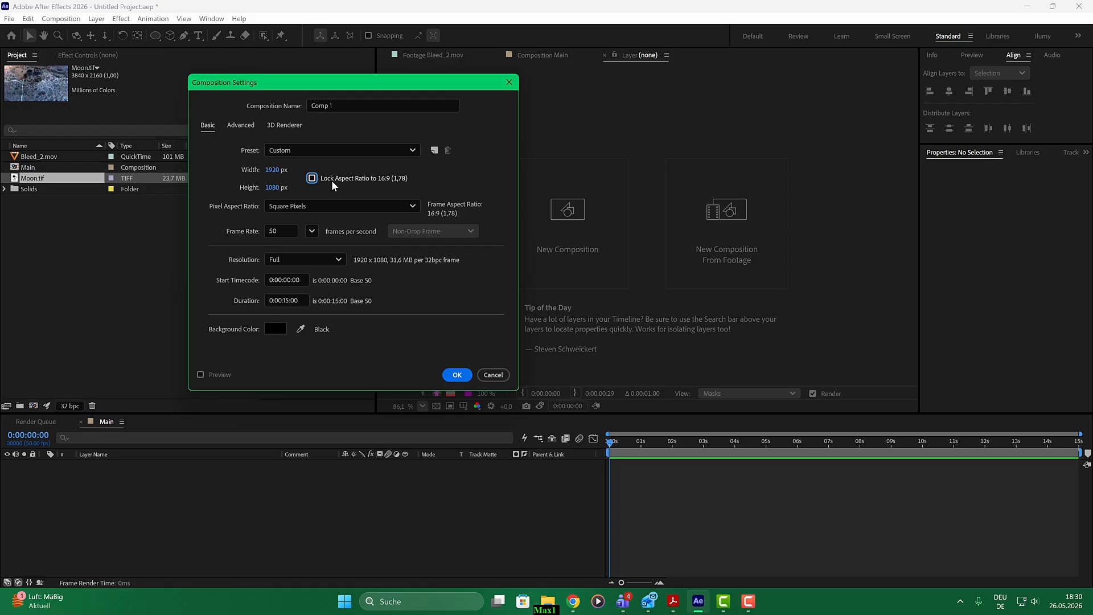
pyautogui.click(458, 374)
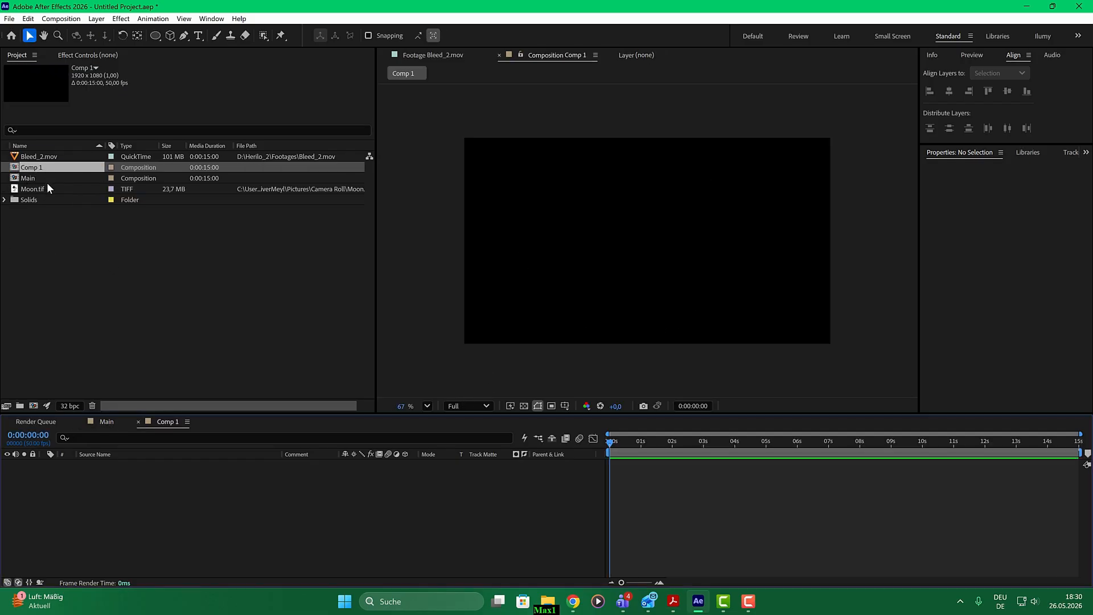
# Add Moon.tif to the new composition and scale the layer to 53%
pyautogui.moveTo(40, 189); pyautogui.dragTo(171, 501)
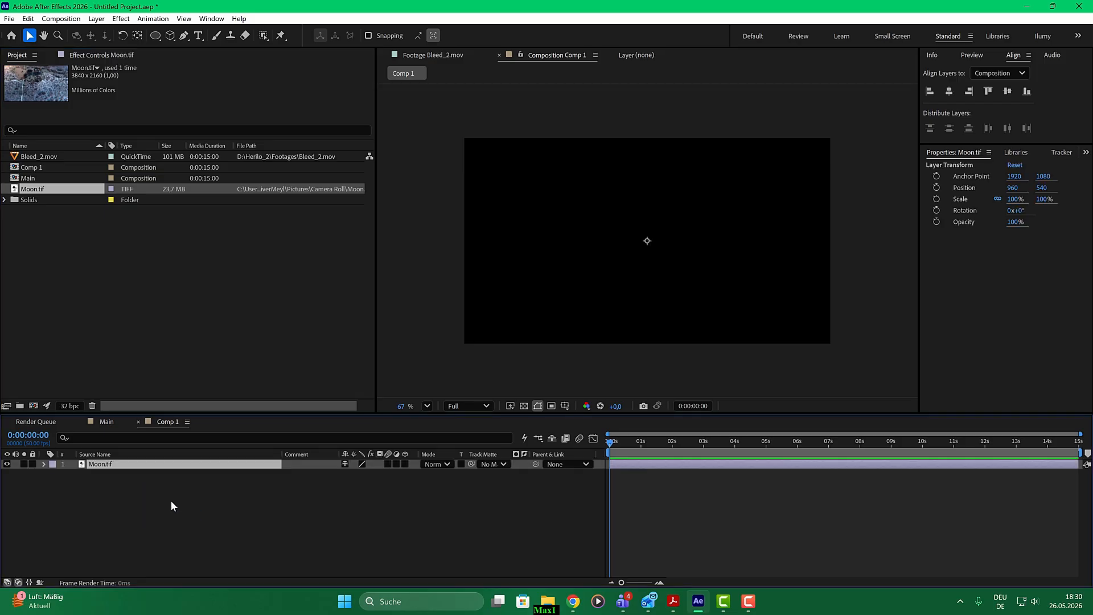
pyautogui.press('s')
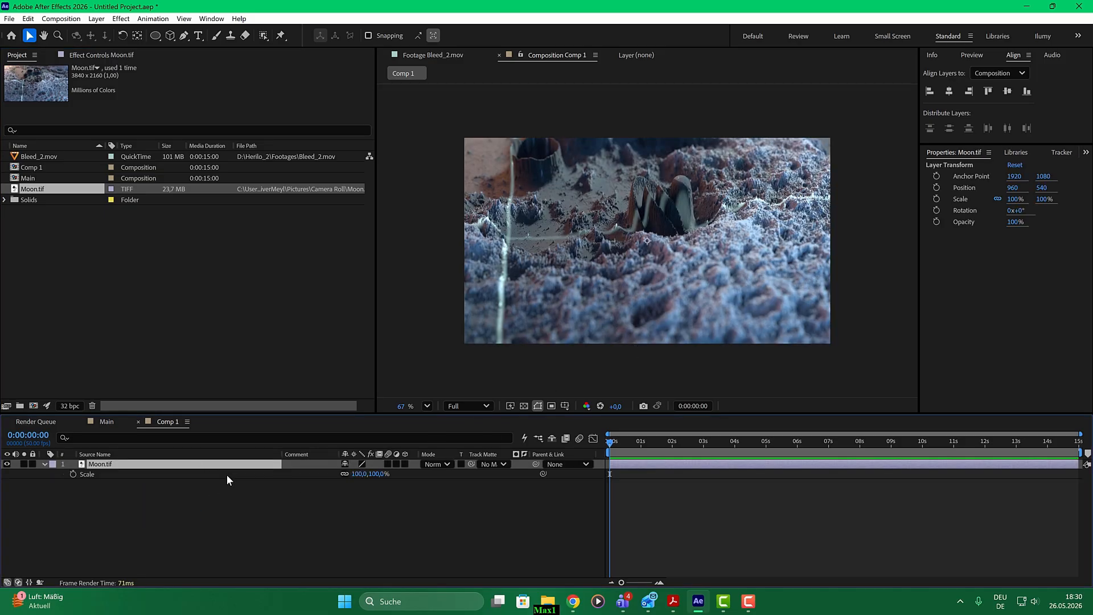
pyautogui.moveTo(379, 474); pyautogui.dragTo(350, 474)
pyautogui.click(325, 320)
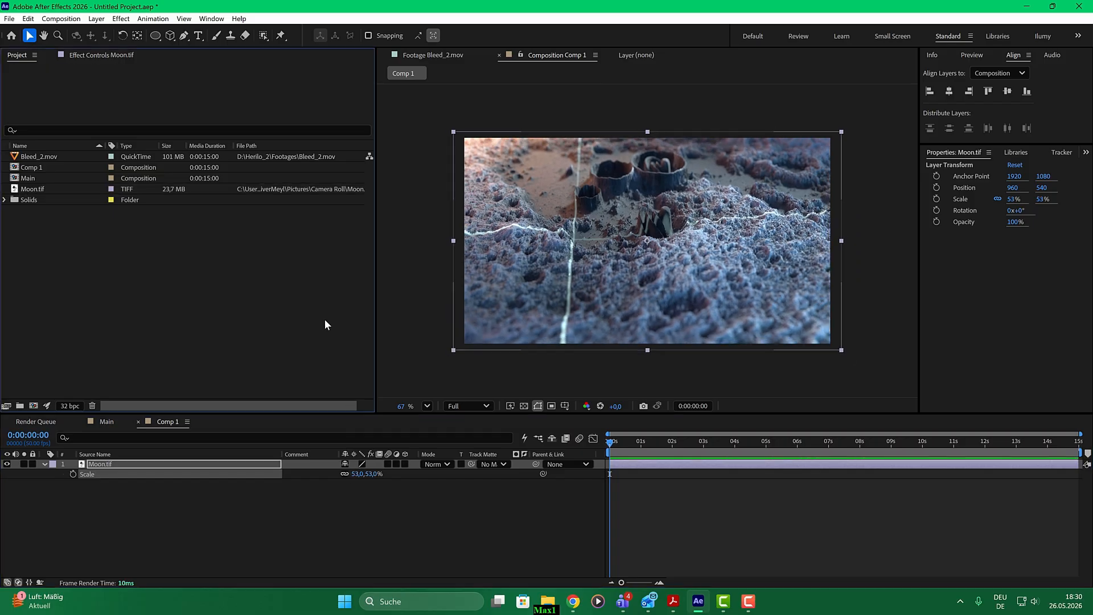
# Add Bleed_2.mov above the Moon.tif layer and scale it to 132%, viewed at 0:00:03:33
pyautogui.moveTo(35, 157); pyautogui.dragTo(190, 466)
pyautogui.moveTo(611, 443); pyautogui.dragTo(725, 442)
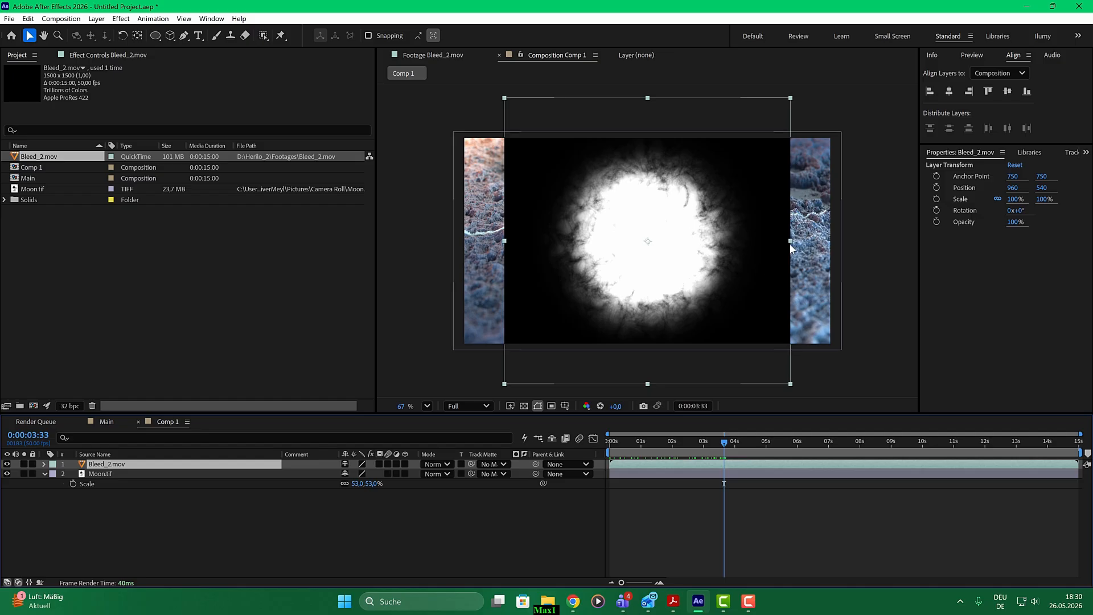
pyautogui.press('s')
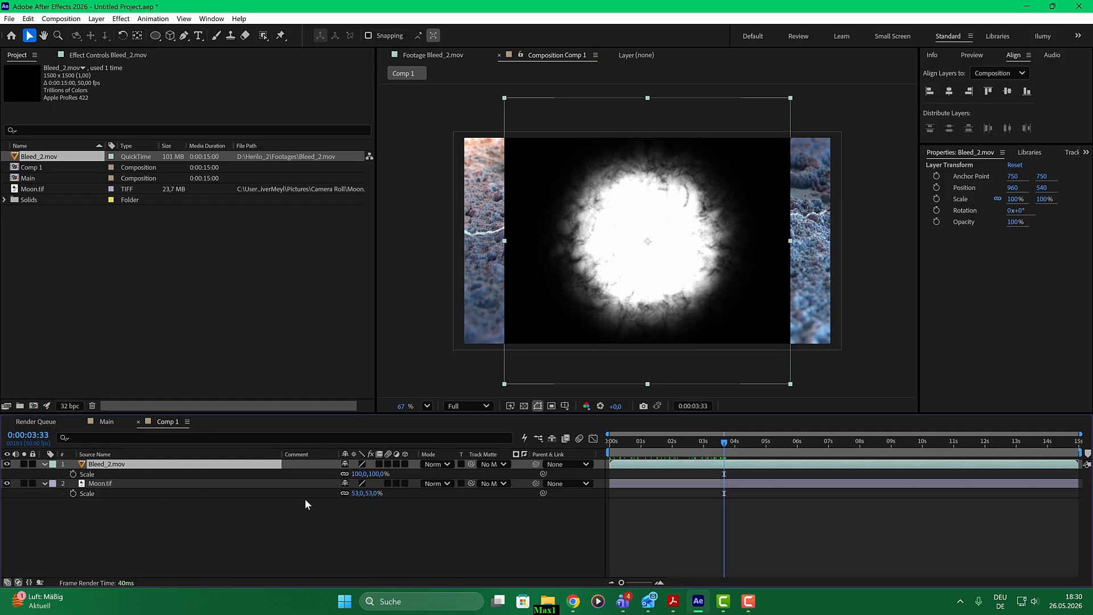
pyautogui.moveTo(383, 475); pyautogui.dragTo(400, 473)
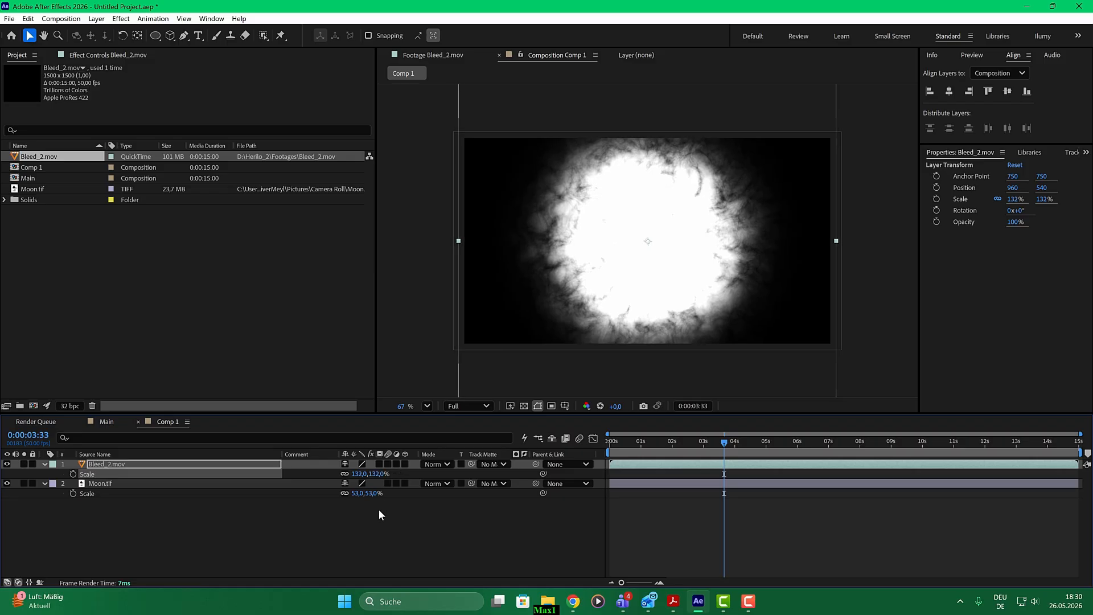
# Set Bleed_2.mov as the track matte of the Moon.tif layer and switch it to a luma matte
pyautogui.click(494, 484)
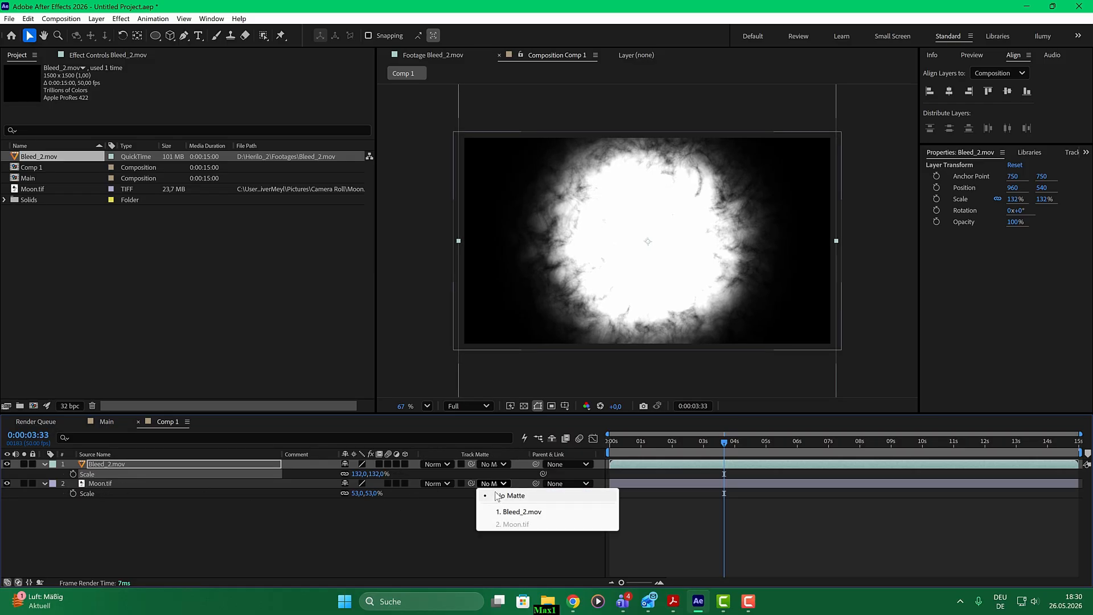
pyautogui.click(486, 513)
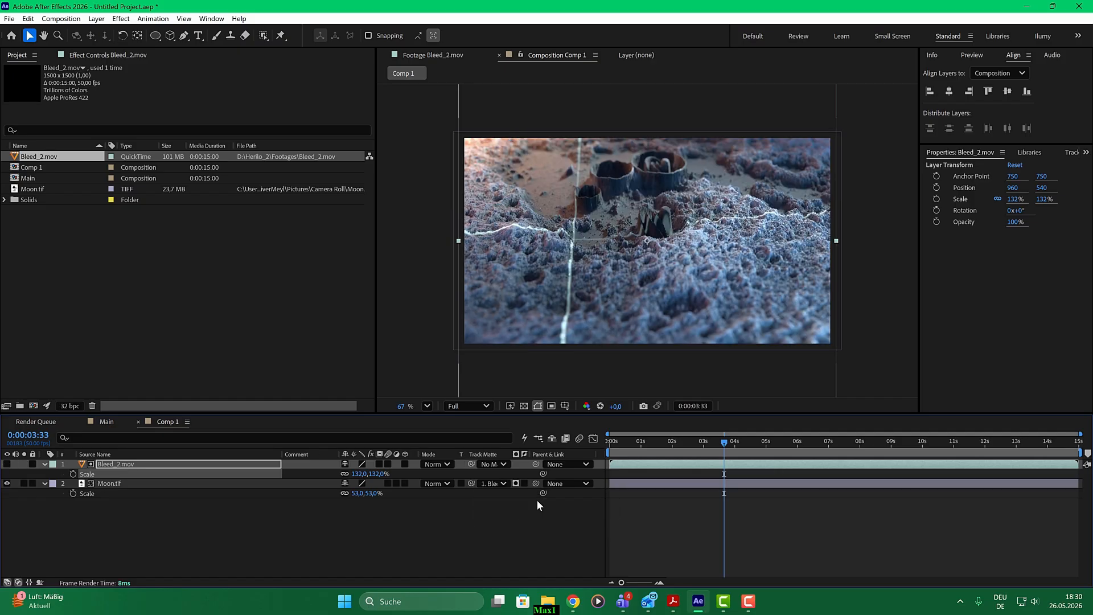
pyautogui.click(515, 484)
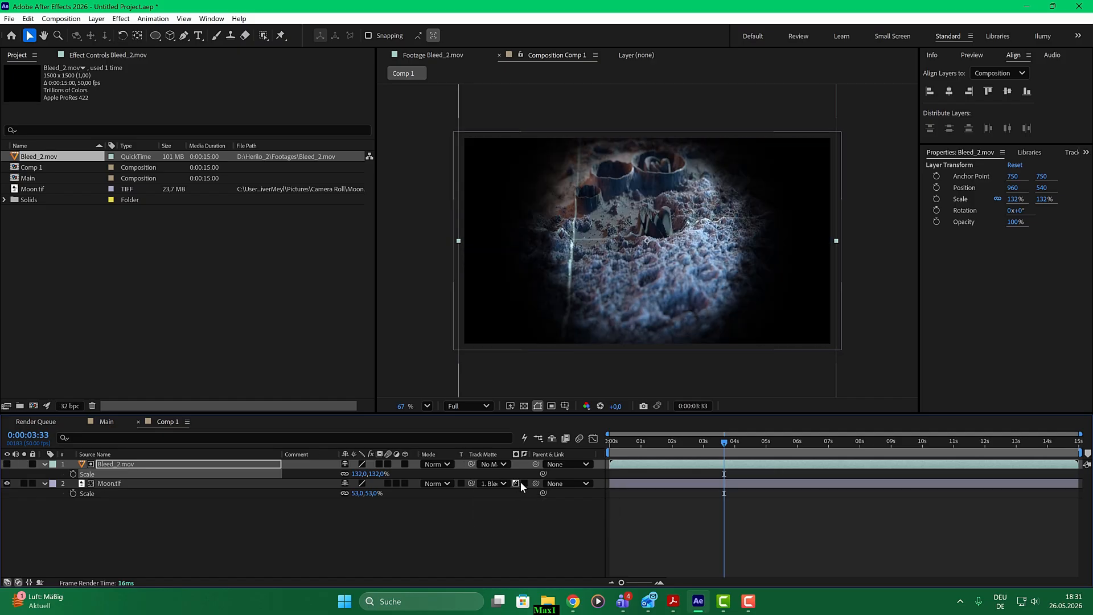
# Try inverting the luma matte of the Moon.tif layer, preview the reveal, and switch the inversion off again
pyautogui.moveTo(721, 443); pyautogui.dragTo(646, 461)
pyautogui.click(521, 481)
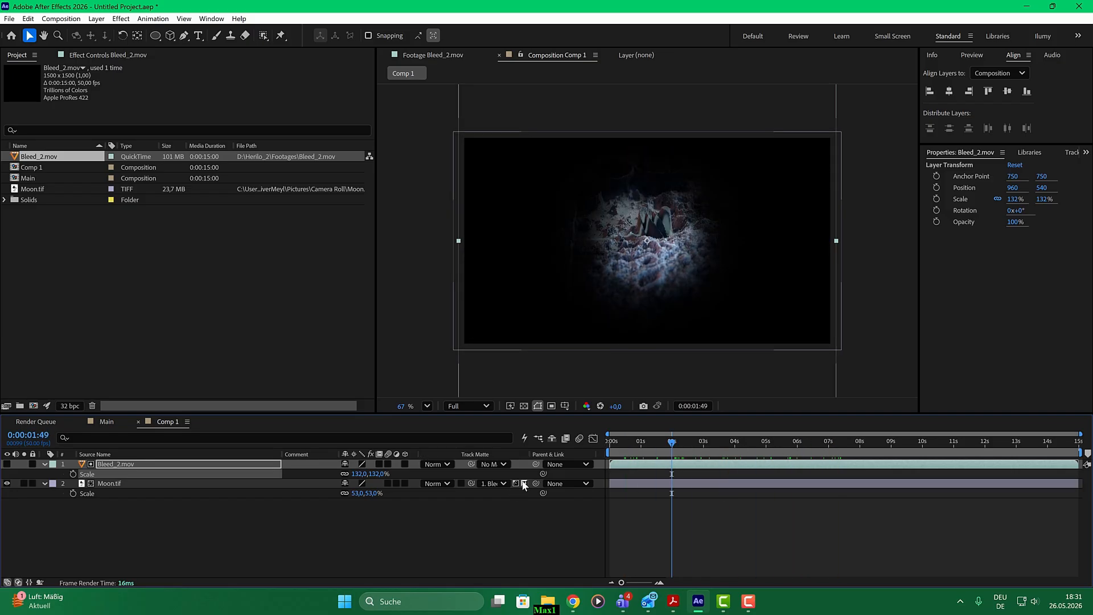
pyautogui.press('space')
pyautogui.moveTo(778, 439); pyautogui.dragTo(730, 442)
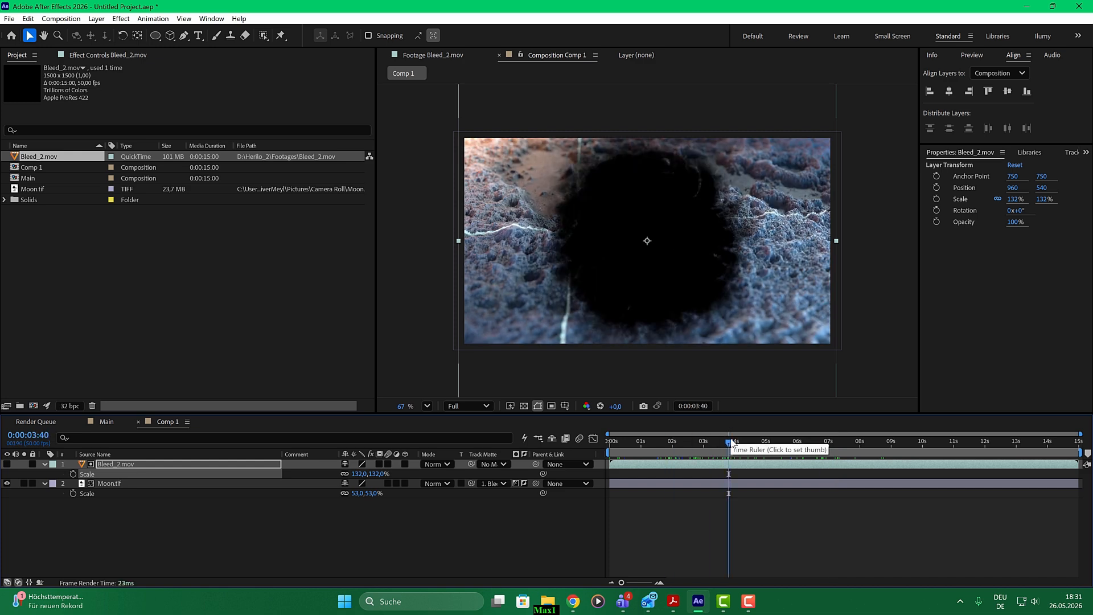
pyautogui.moveTo(731, 442); pyautogui.dragTo(694, 443)
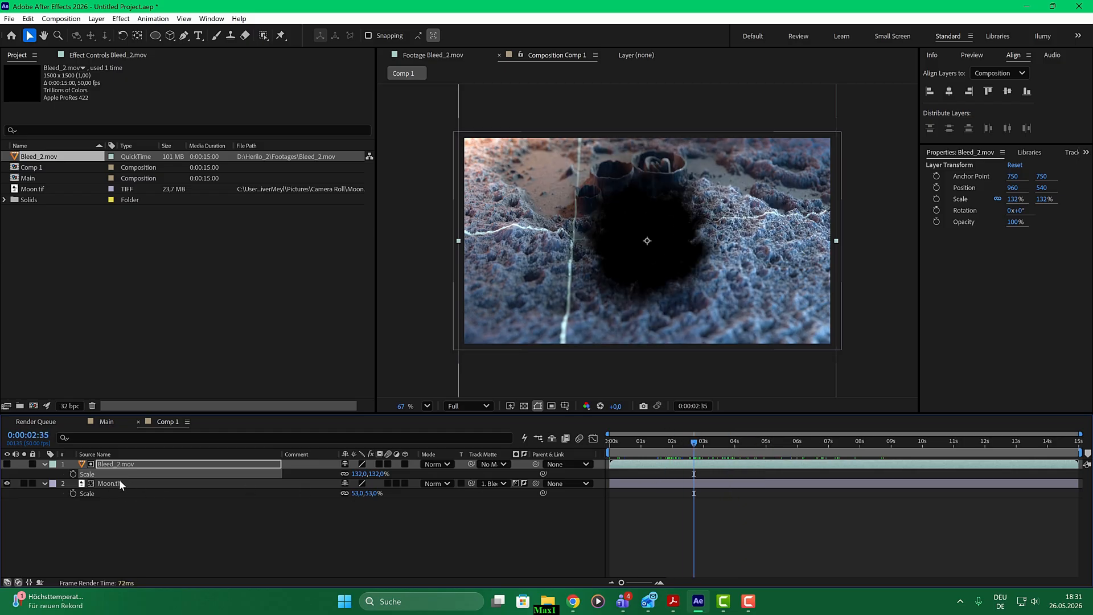
pyautogui.click(524, 483)
pyautogui.moveTo(683, 442); pyautogui.dragTo(706, 437)
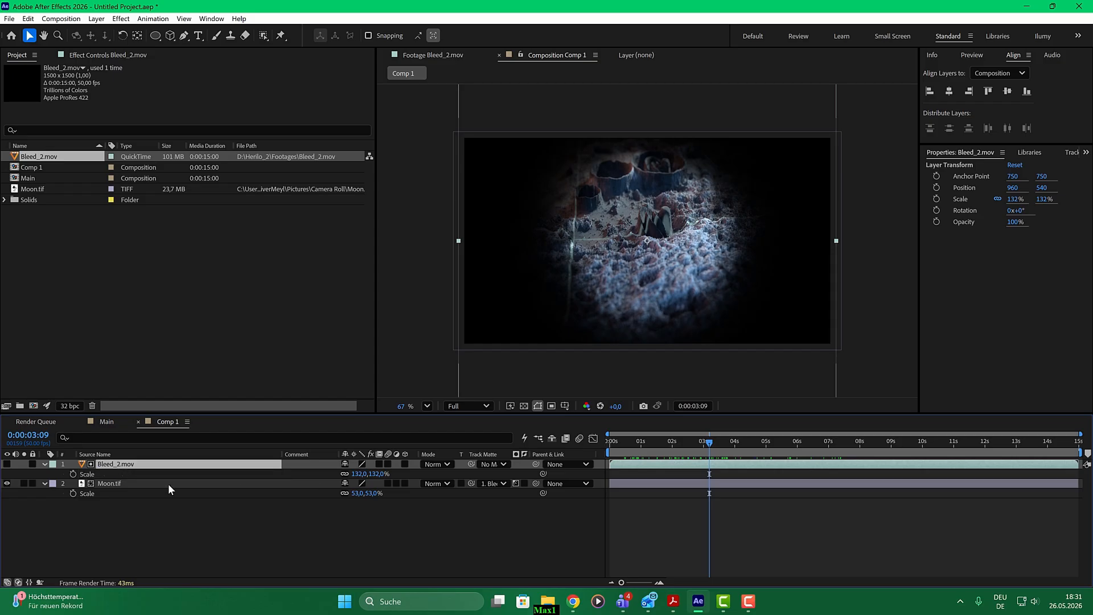
# Duplicate the Bleed_2.mov matte layer, then make the top copy visible and solo it
pyautogui.hotkey('ctrl', 'd')
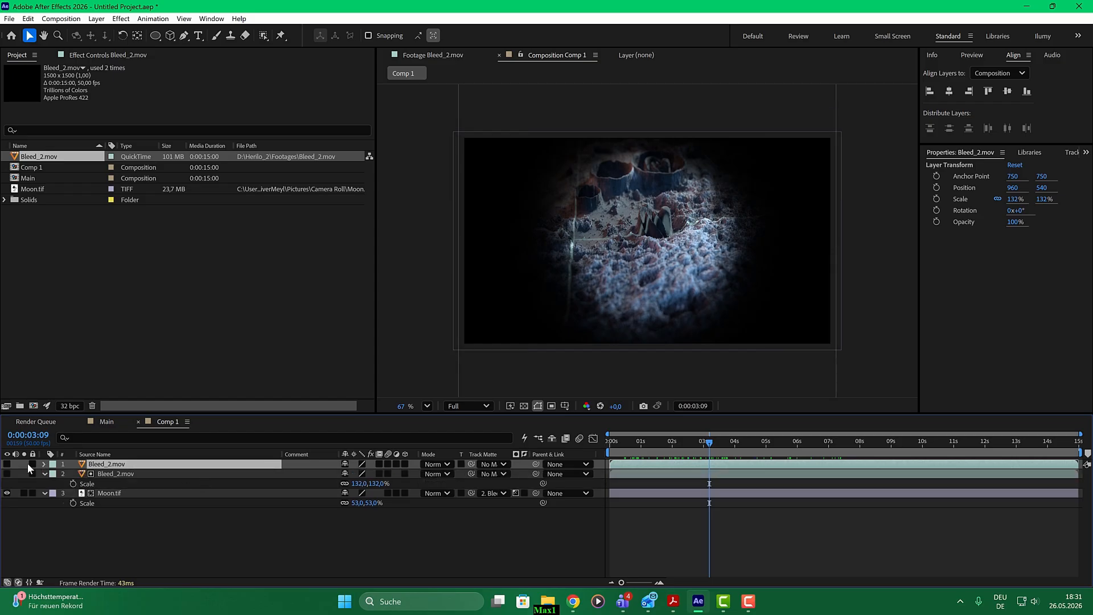
pyautogui.click(7, 464)
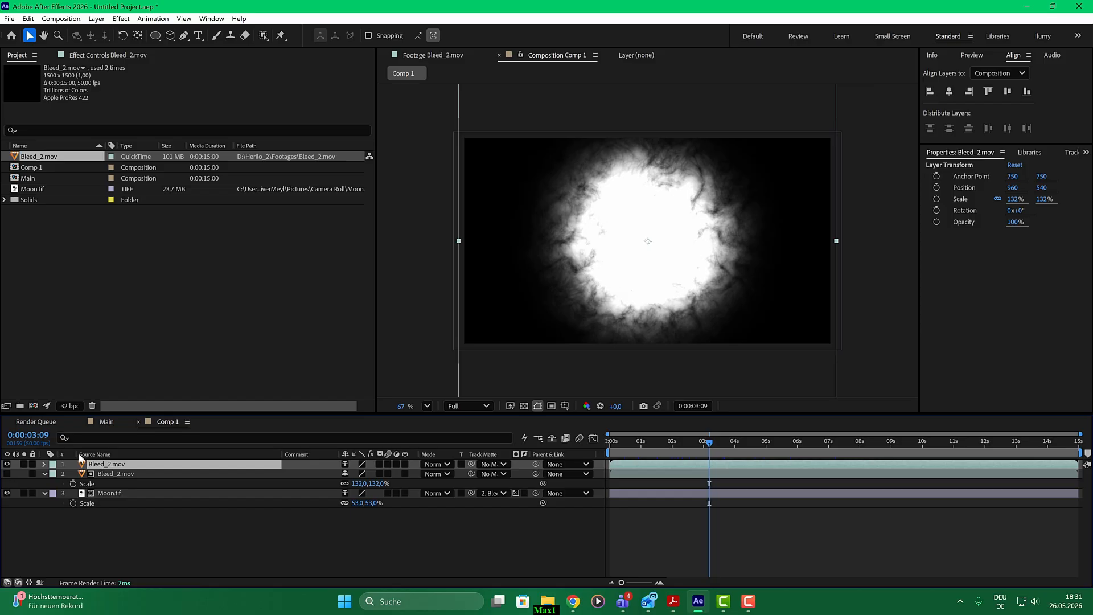
pyautogui.click(25, 464)
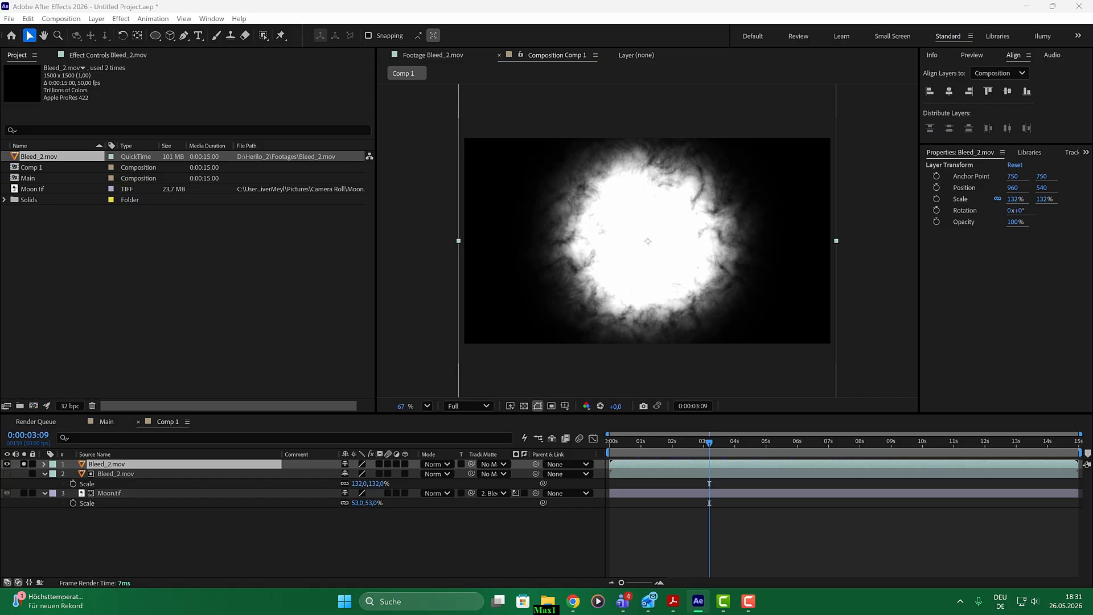
# Apply the Curves color correction effect to the duplicated Bleed_2.mov layer
pyautogui.moveTo(0, 127); pyautogui.dragTo(197, 129)
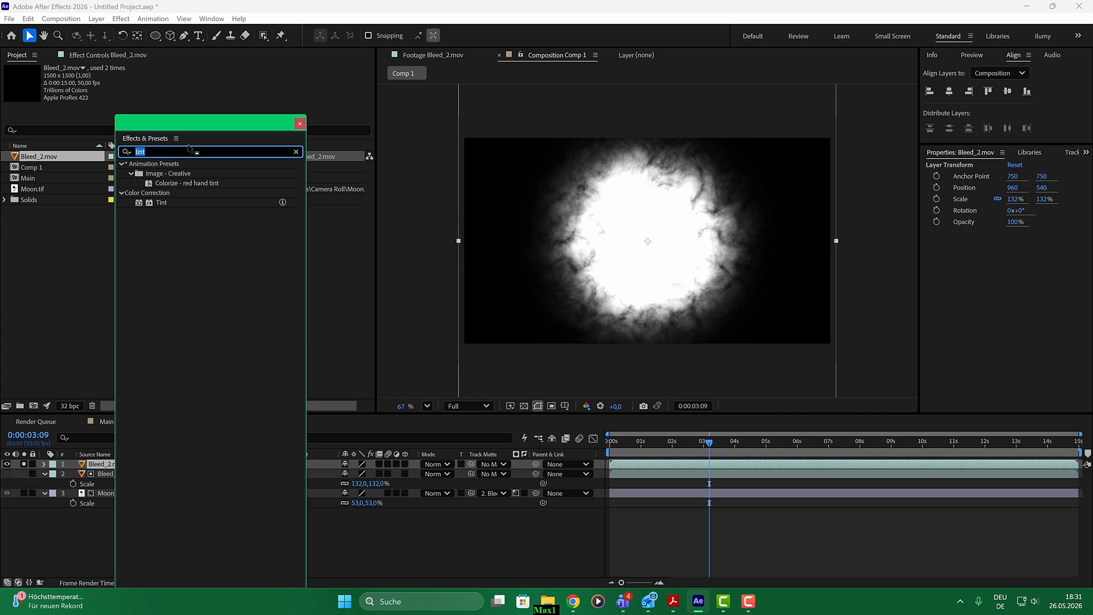
pyautogui.write('c')
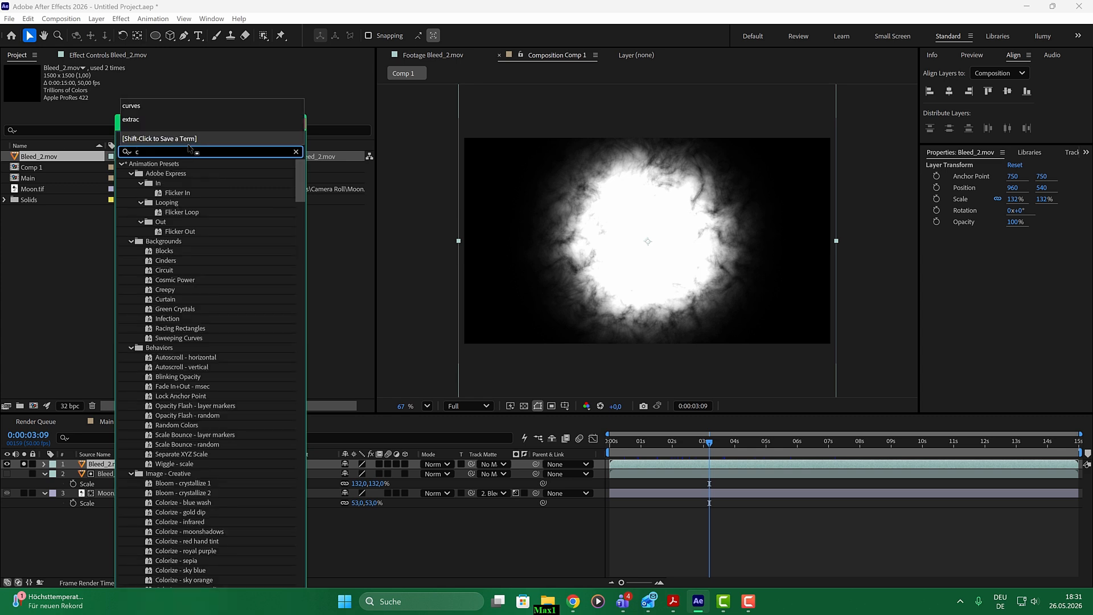
pyautogui.write('ur')
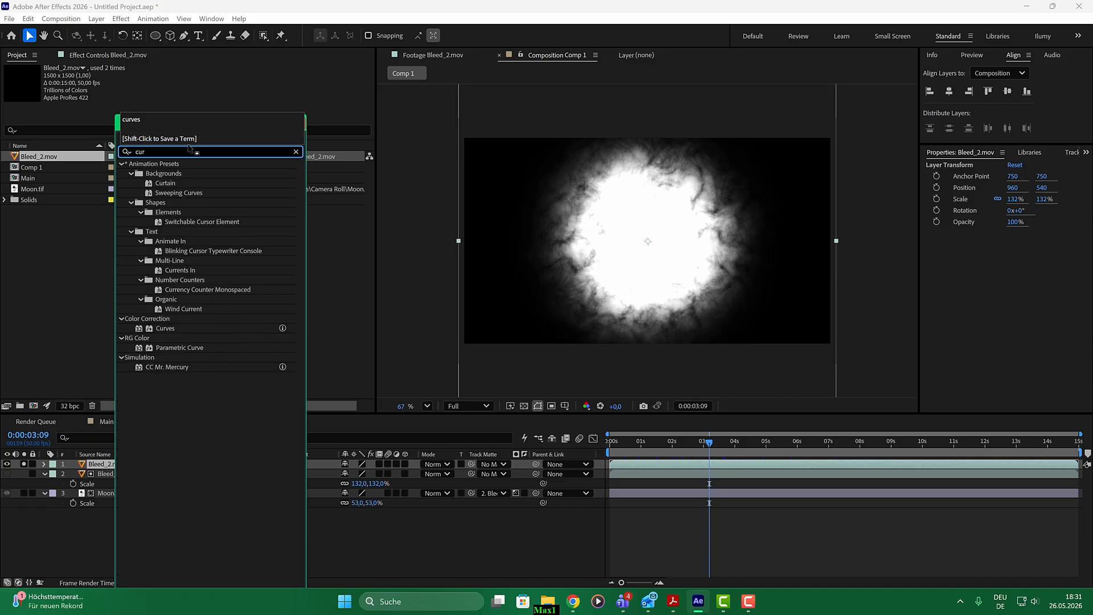
pyautogui.write('v')
pyautogui.doubleClick(176, 203)
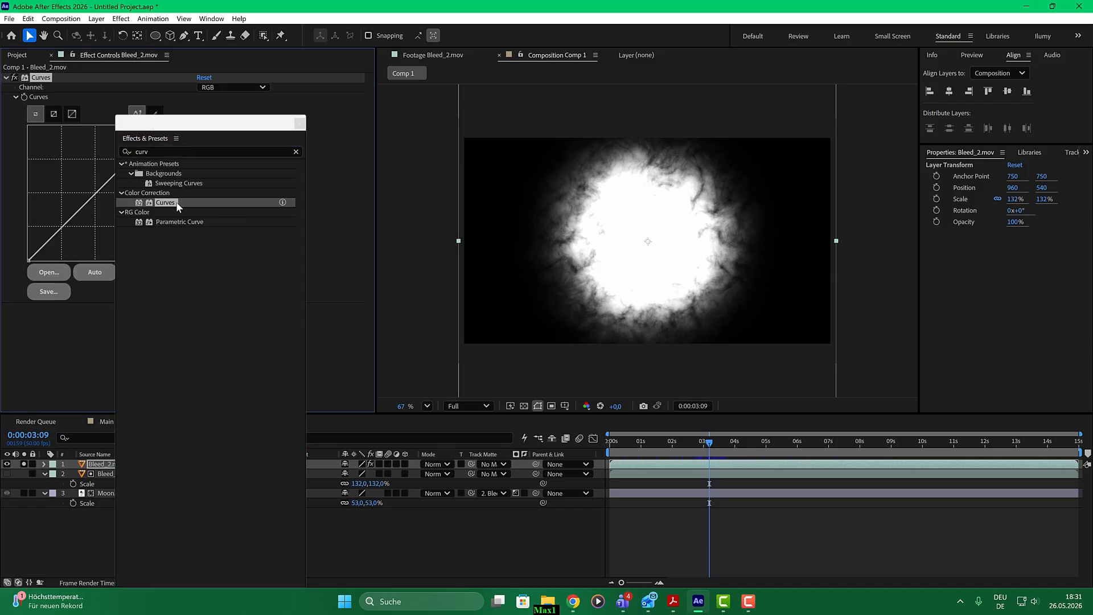
# Apply the Find Edges effect to the top Bleed_2.mov layer and turn on its Invert option
pyautogui.moveTo(157, 152); pyautogui.dragTo(66, 146)
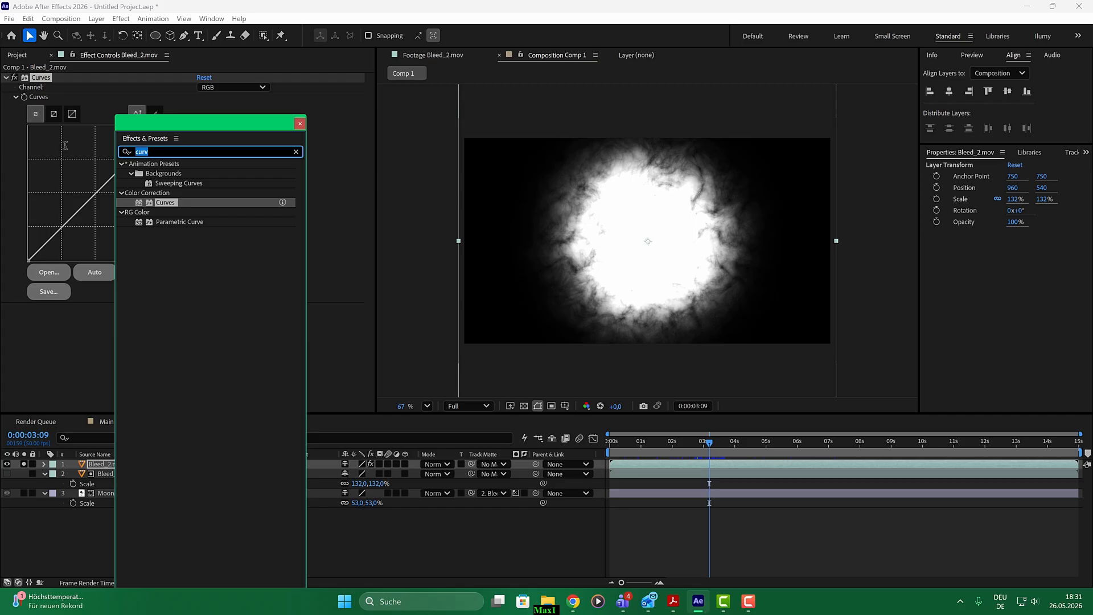
pyautogui.write('edge')
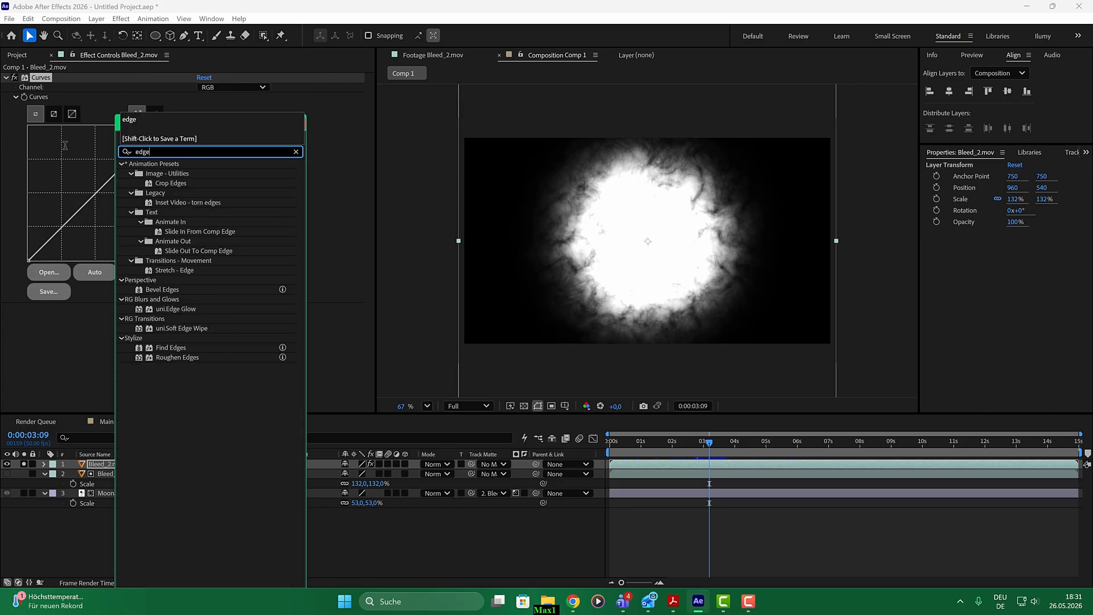
pyautogui.write('s')
pyautogui.doubleClick(177, 242)
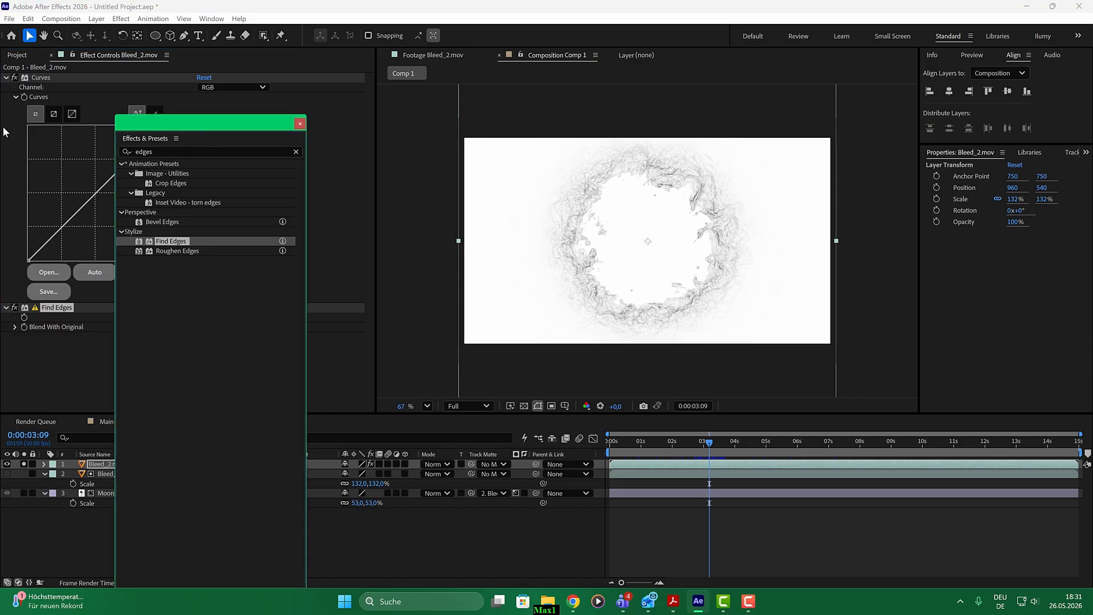
pyautogui.hotkey('ctrl', '5')
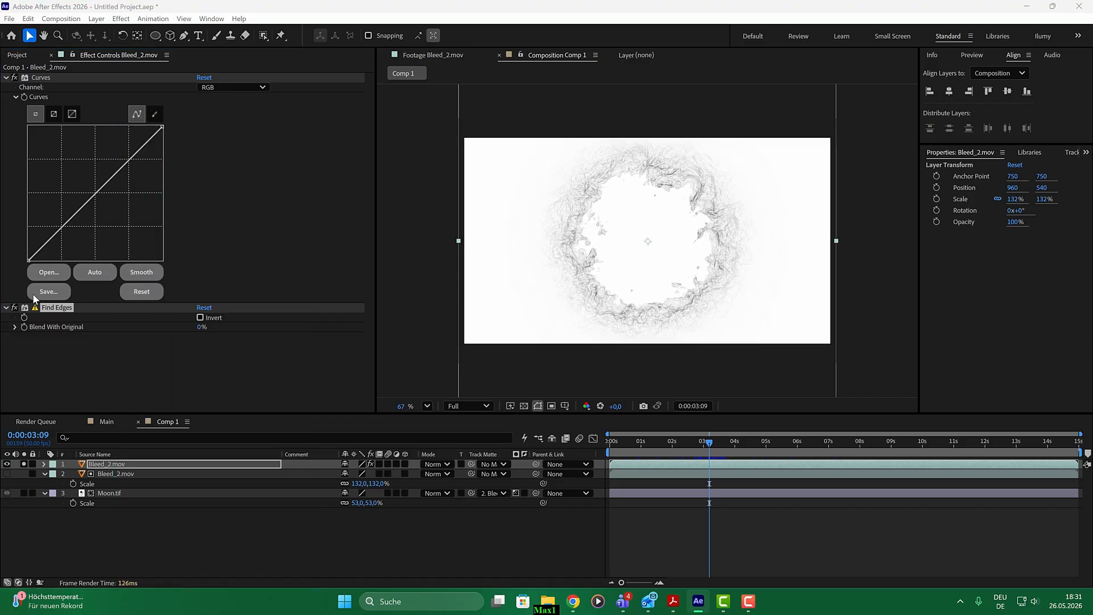
pyautogui.click(200, 318)
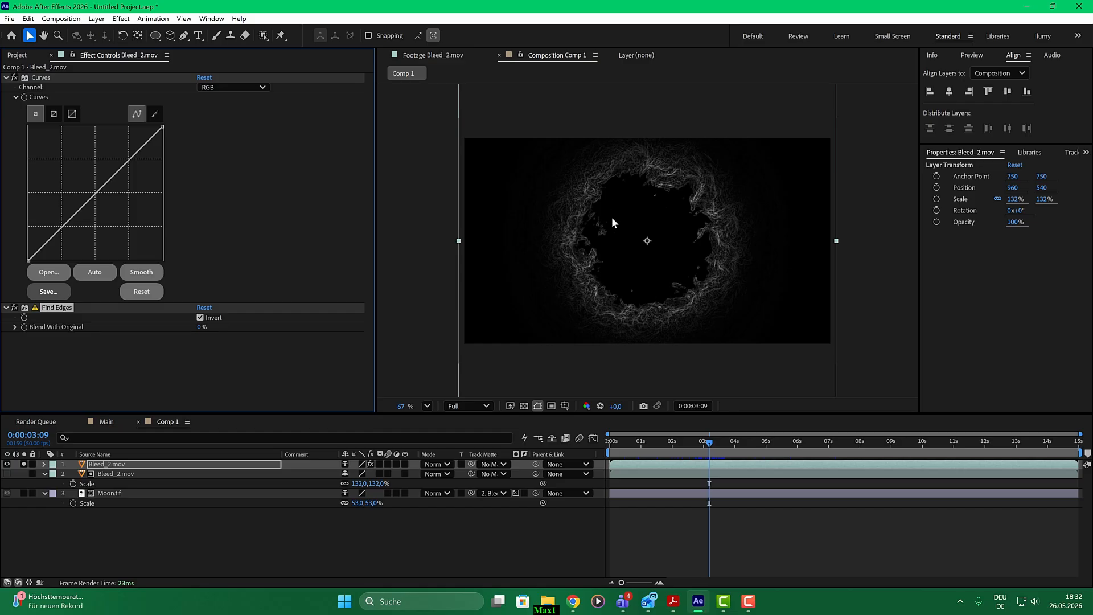
# Set the top Bleed_2.mov layer's blending mode to Add, unsolo it, and preview the edges over the moon image
pyautogui.scroll(4, 652, 241)
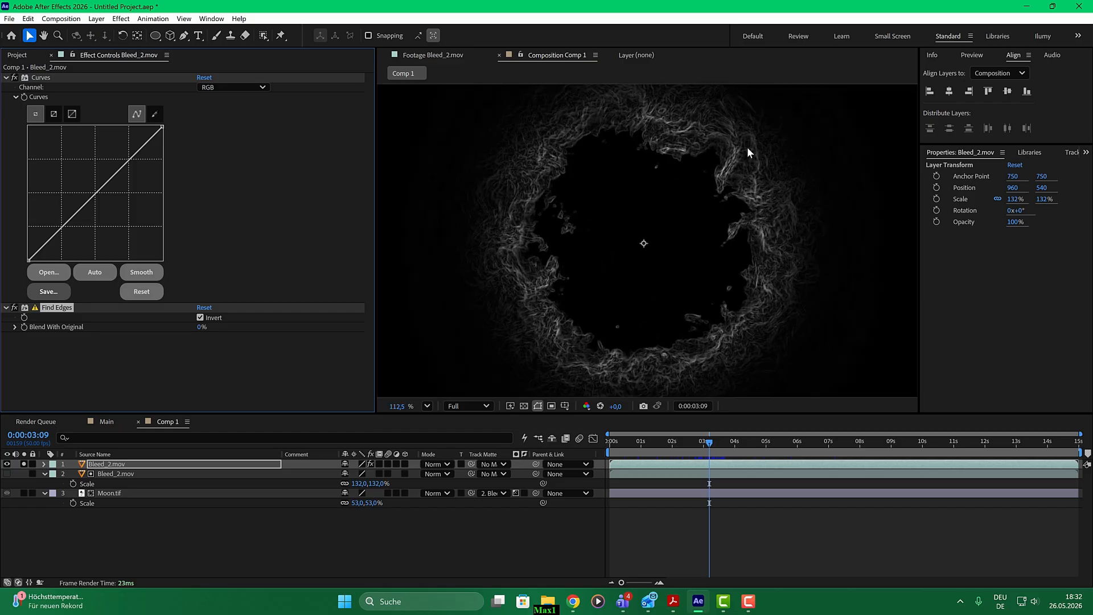
pyautogui.moveTo(712, 443)
pyautogui.mouseDown()
pyautogui.moveTo(639, 441)
pyautogui.moveTo(693, 442)
pyautogui.mouseUp()
pyautogui.click(447, 466)
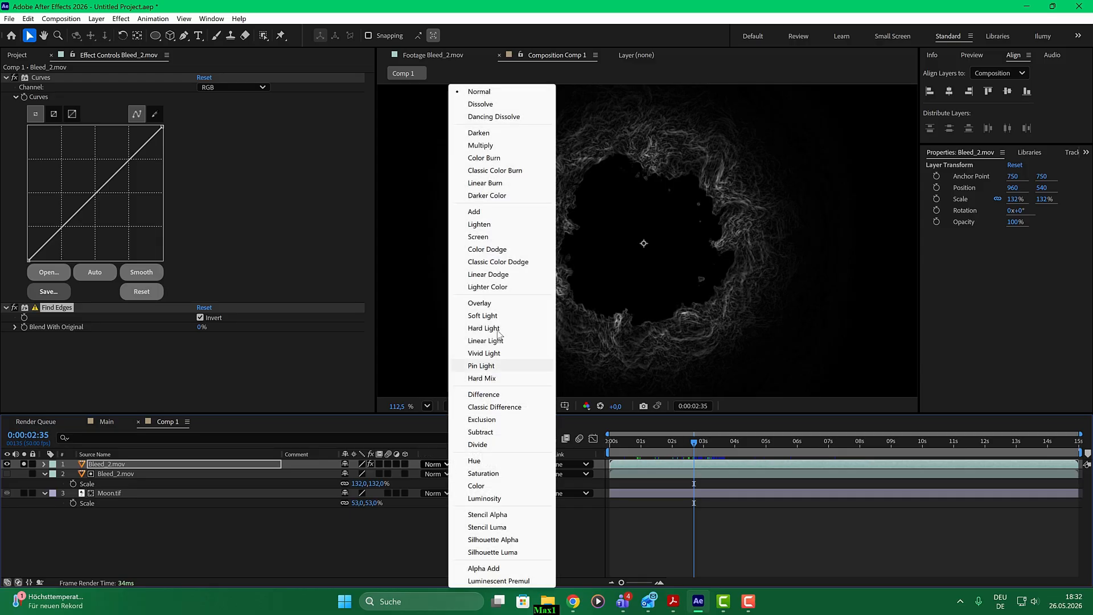
pyautogui.click(493, 213)
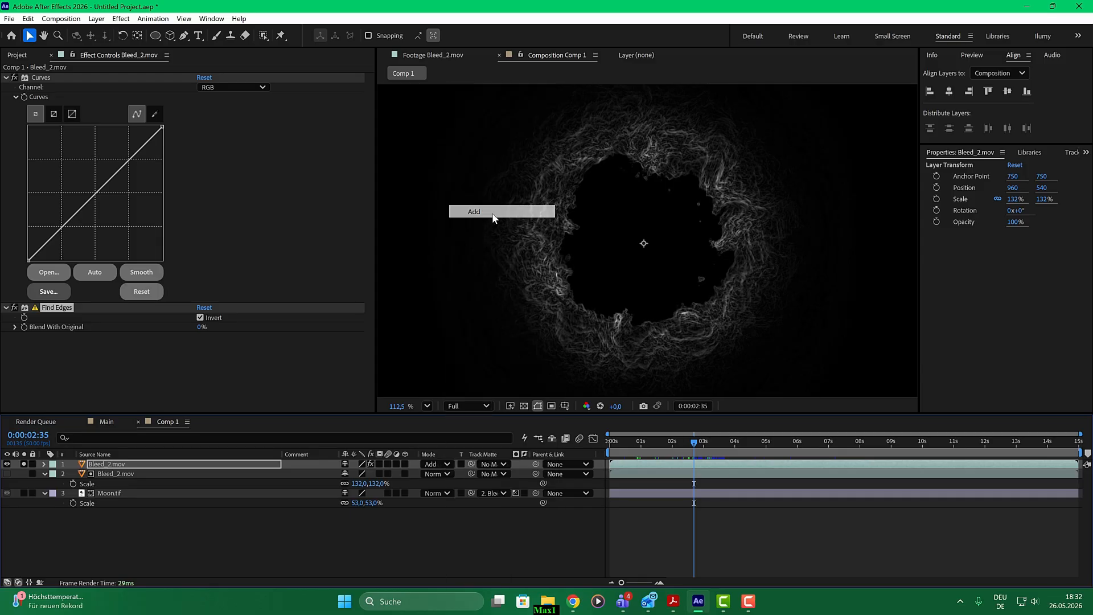
pyautogui.click(23, 464)
pyautogui.moveTo(685, 446); pyautogui.dragTo(743, 443)
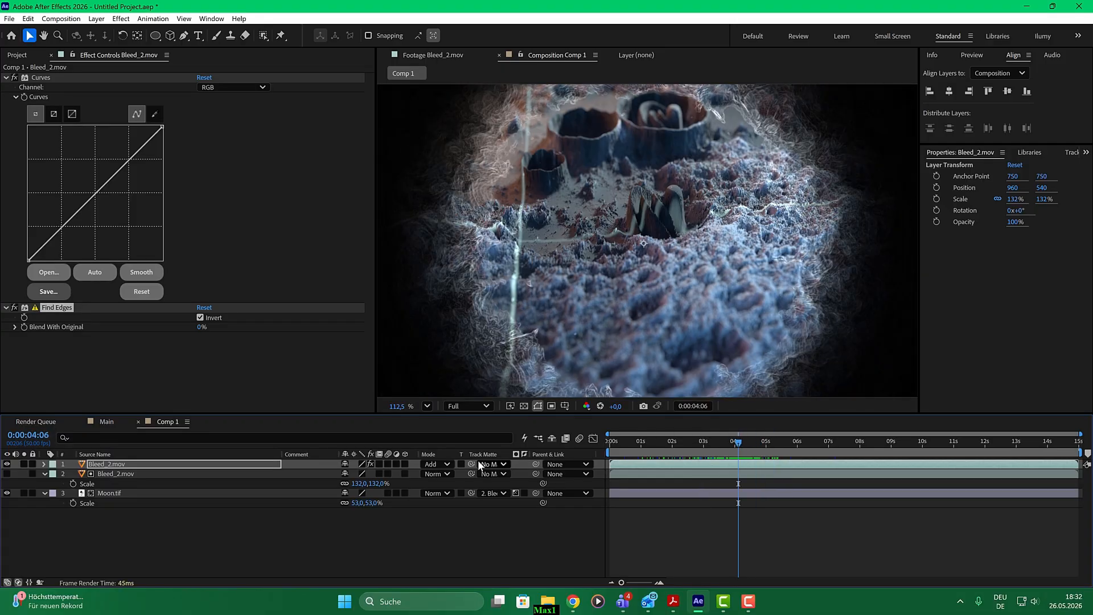
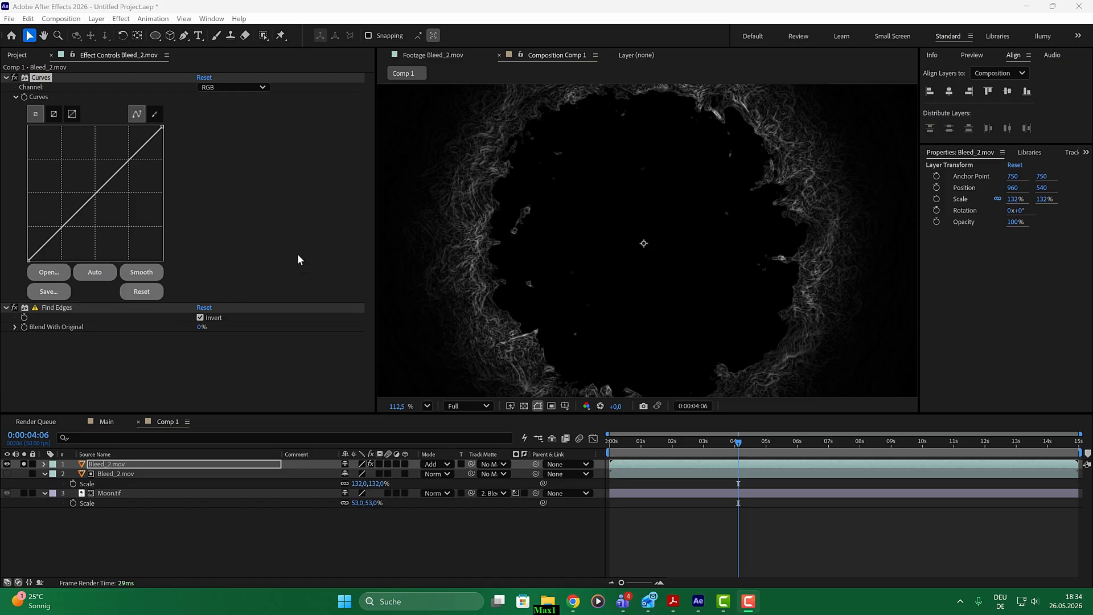
# Bend the top layer's RGB curve into a nearly vertical S shape to reduce the edges to a thin outline
pyautogui.moveTo(750, 435); pyautogui.dragTo(734, 441)
pyautogui.moveTo(126, 163); pyautogui.dragTo(122, 150)
pyautogui.moveTo(77, 201); pyautogui.dragTo(120, 241)
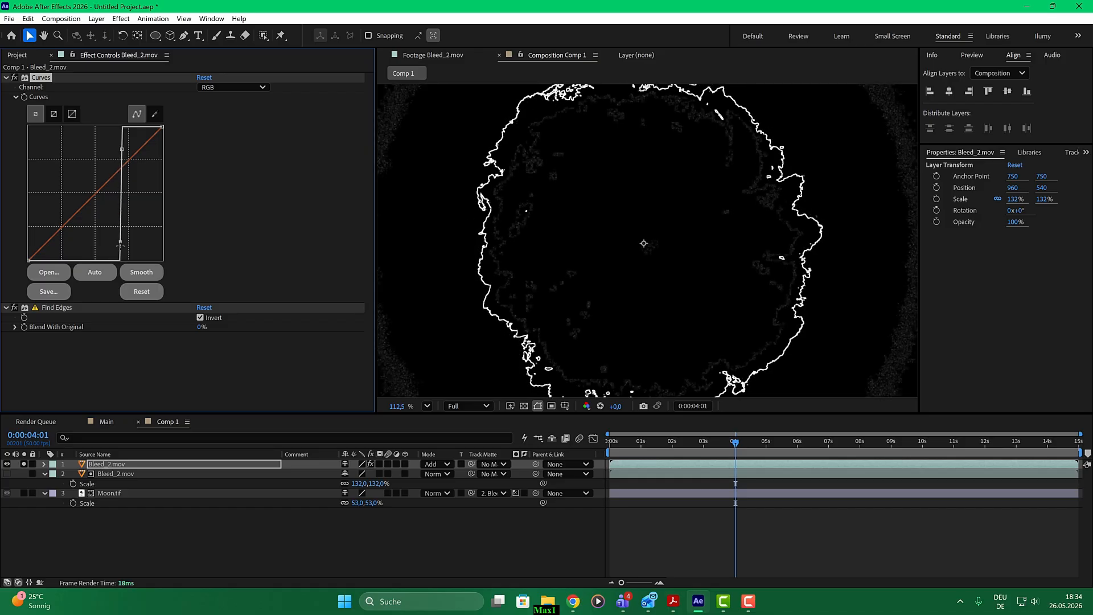
pyautogui.moveTo(739, 445); pyautogui.dragTo(717, 443)
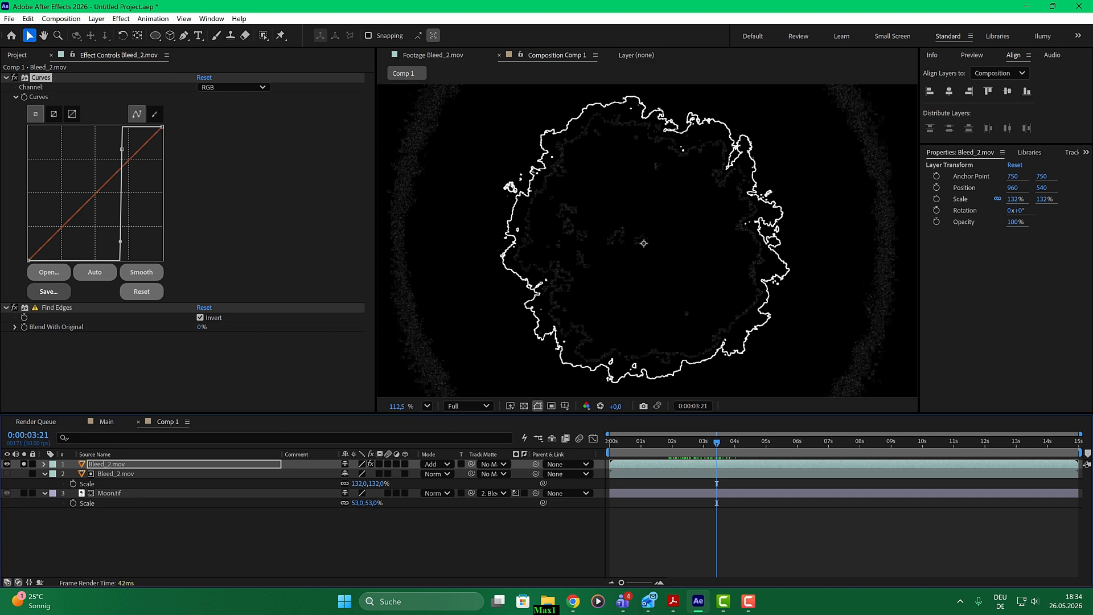
# Apply the Tint effect to the top Bleed_2.mov layer and map white to the bright blue 0290F3
pyautogui.hotkey('ctrl', '5')
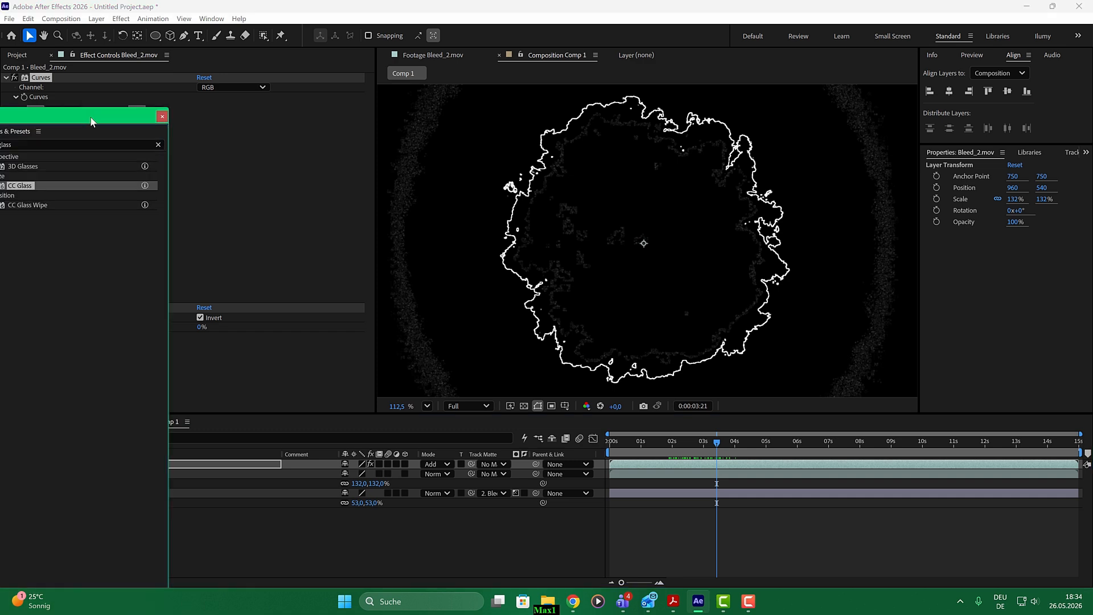
pyautogui.write('tint')
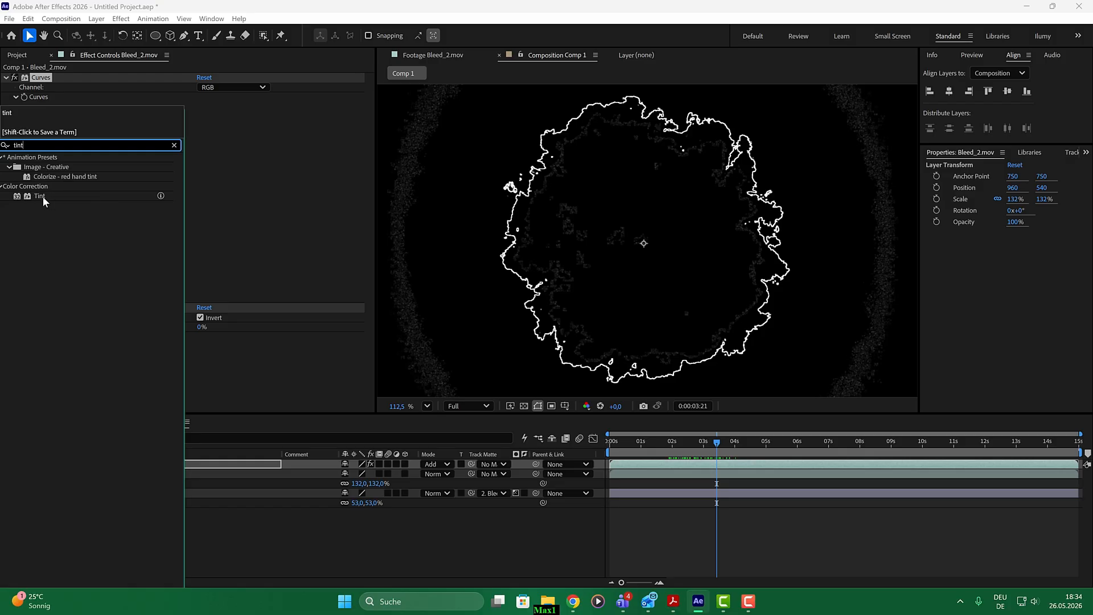
pyautogui.doubleClick(42, 196)
pyautogui.moveTo(91, 119); pyautogui.dragTo(0, 119)
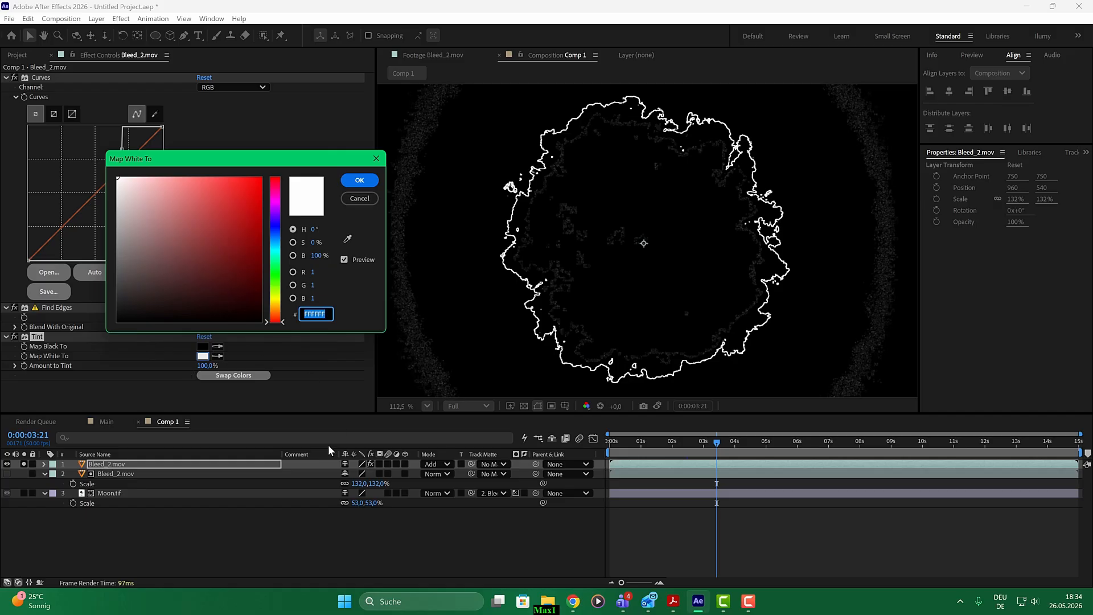
pyautogui.moveTo(279, 233); pyautogui.dragTo(277, 240)
pyautogui.moveTo(239, 197)
pyautogui.mouseDown()
pyautogui.moveTo(234, 183)
pyautogui.moveTo(261, 183)
pyautogui.mouseUp()
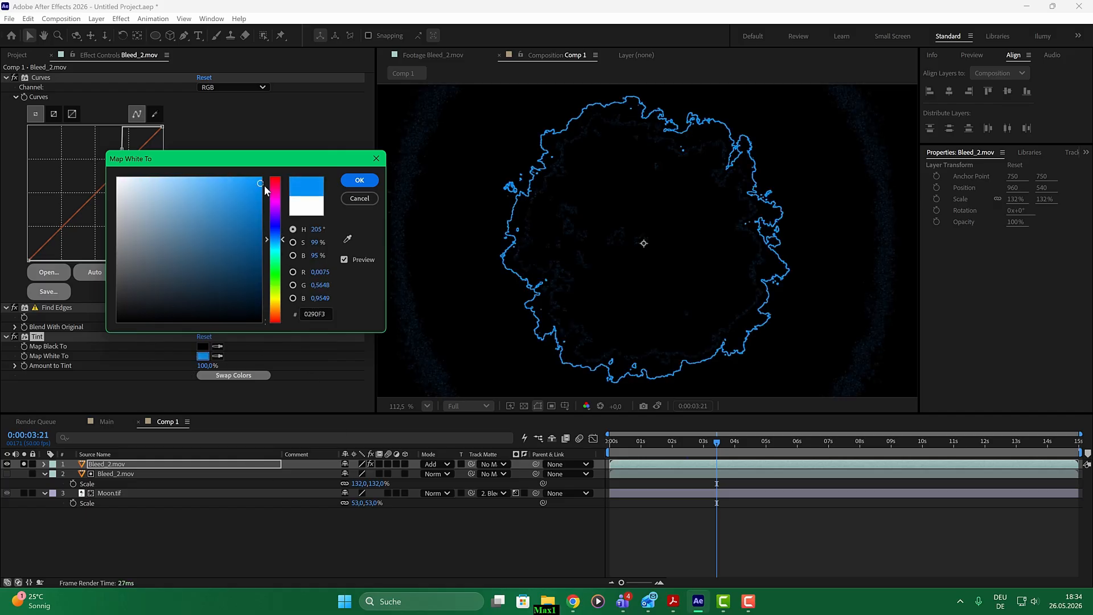
pyautogui.click(360, 181)
# Unsolo the tinted layer and soften its curve by shifting the lower point toward the shadows, previewed around 0:00:03:07
pyautogui.click(24, 464)
pyautogui.moveTo(722, 443)
pyautogui.mouseDown()
pyautogui.moveTo(755, 442)
pyautogui.moveTo(658, 440)
pyautogui.moveTo(726, 442)
pyautogui.mouseUp()
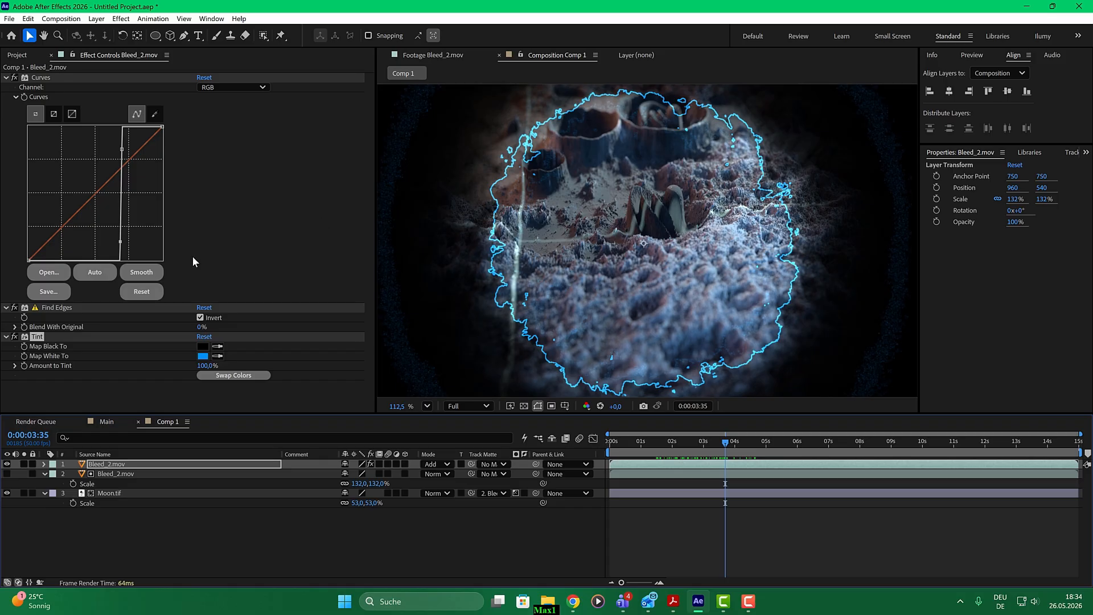
pyautogui.moveTo(120, 241); pyautogui.dragTo(97, 235)
pyautogui.moveTo(724, 442)
pyautogui.mouseDown()
pyautogui.moveTo(691, 438)
pyautogui.moveTo(747, 433)
pyautogui.moveTo(709, 434)
pyautogui.mouseUp()
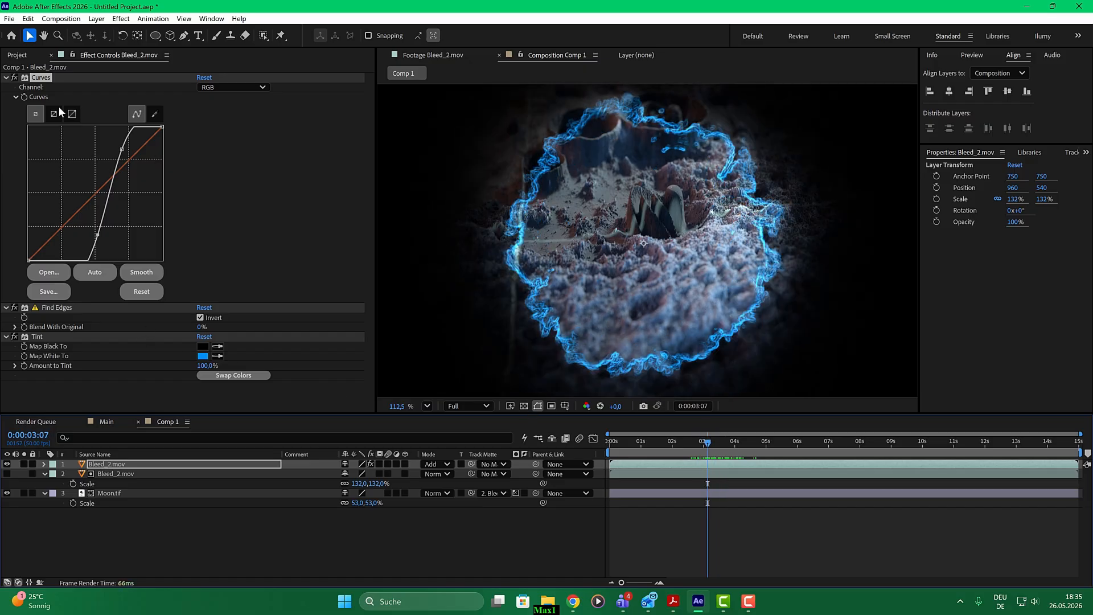
# Collapse the Curves, Find Edges and Tint settings and apply the Stylize Glow effect to the top Bleed_2.mov layer
pyautogui.click(6, 77)
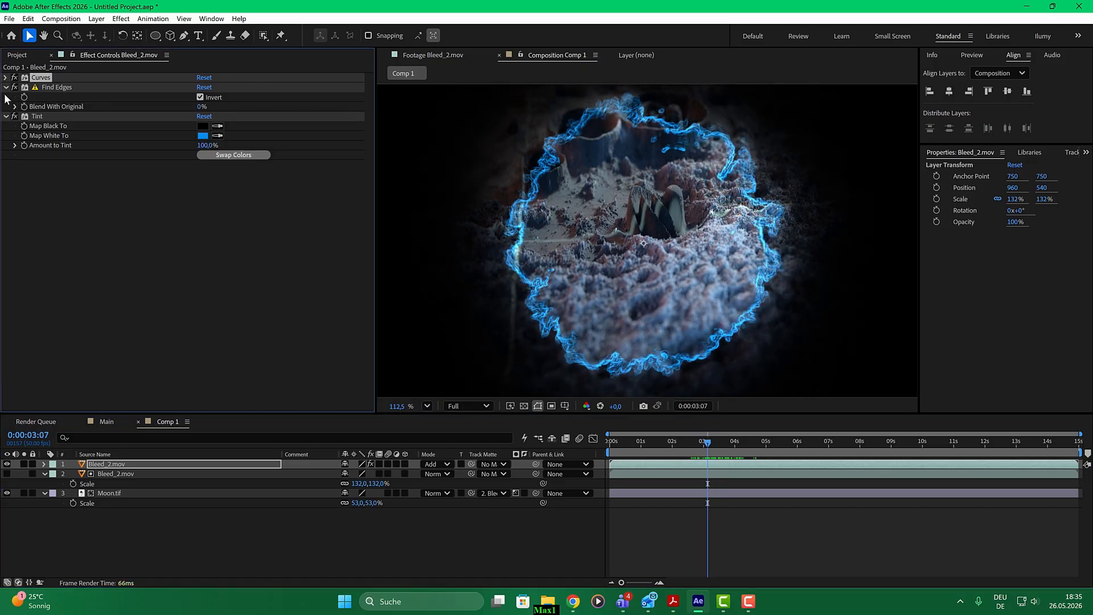
pyautogui.click(6, 87)
pyautogui.click(5, 97)
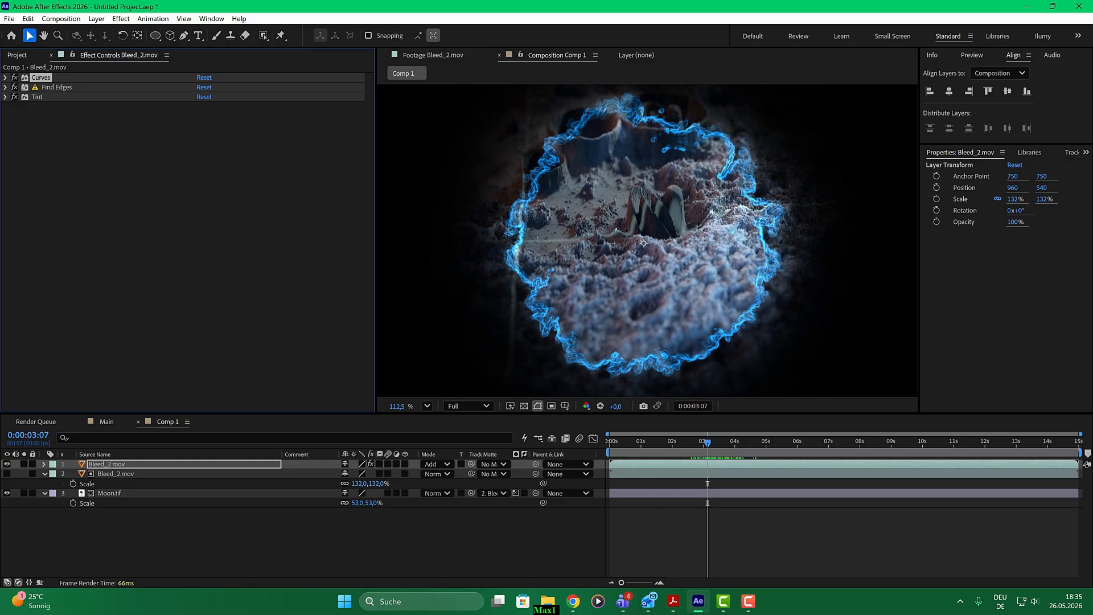
pyautogui.hotkey('ctrl', '5')
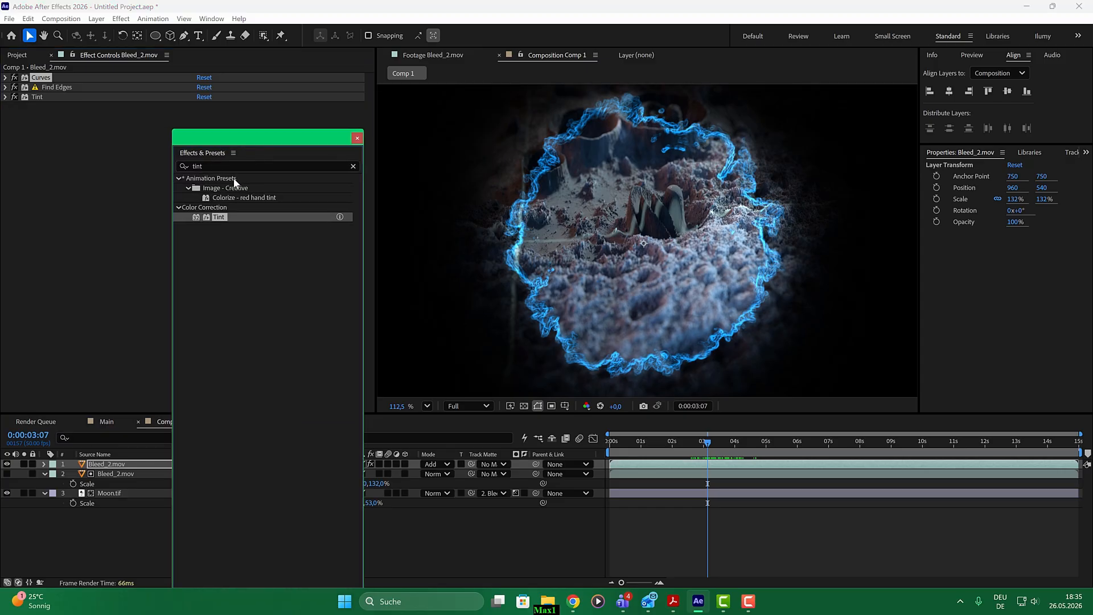
pyautogui.write('glowe')
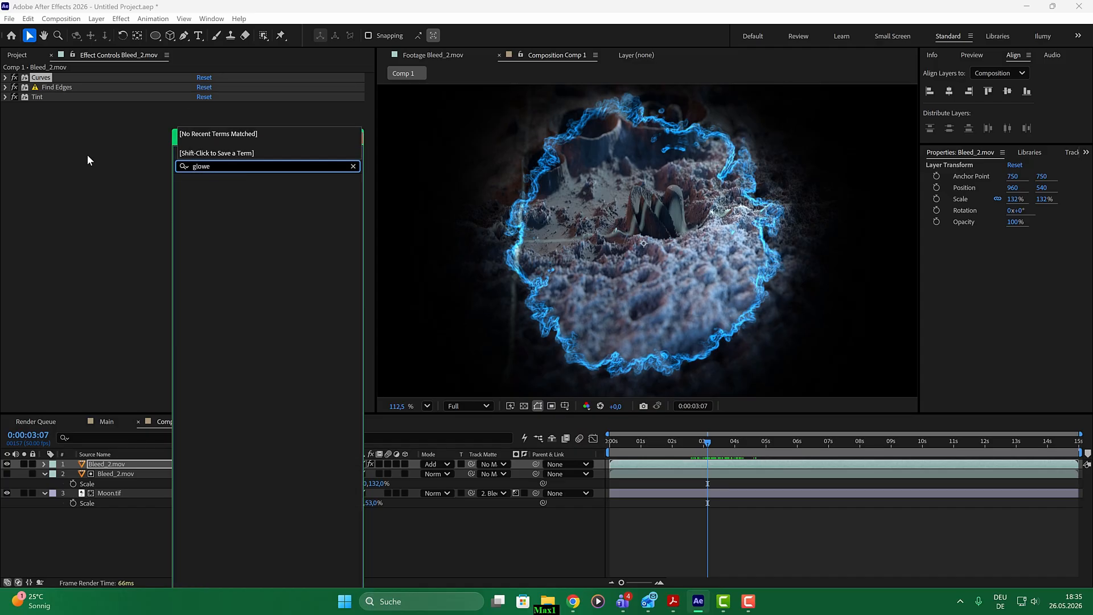
pyautogui.press('BackSpace')
pyautogui.press('BackSpace')
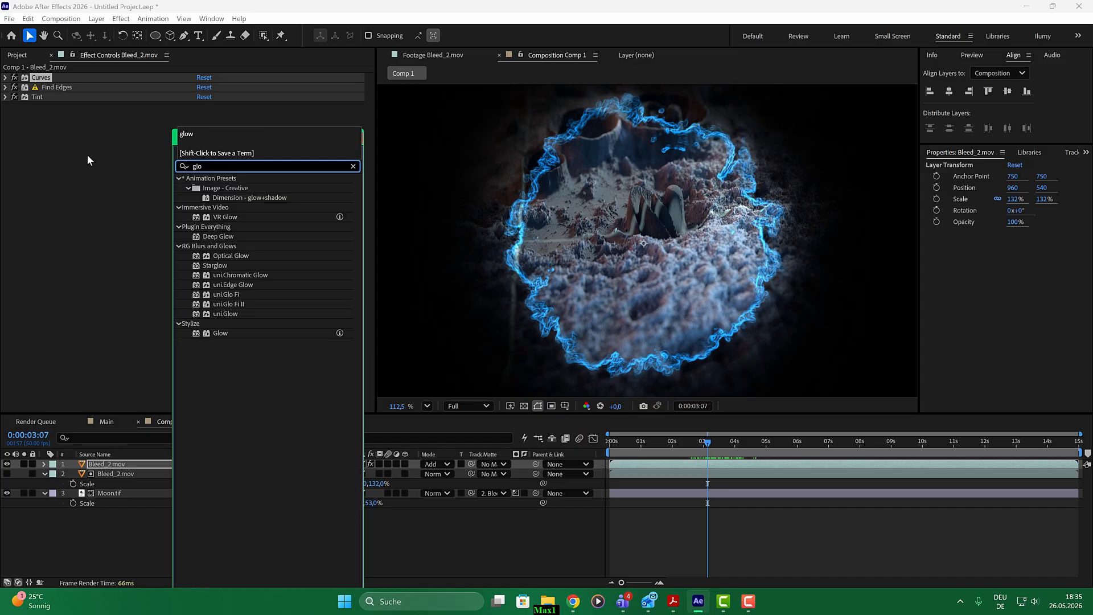
pyautogui.doubleClick(220, 333)
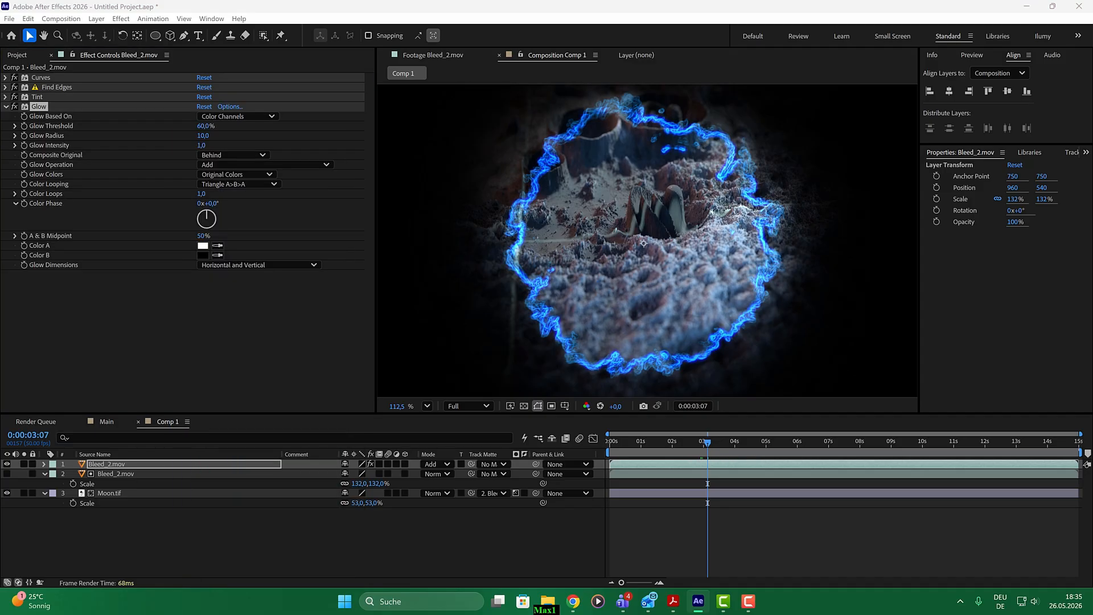
# Solo the top Bleed_2.mov layer and set its Glow threshold to 40.8%, radius to 0 and intensity to 0.2
pyautogui.click(23, 463)
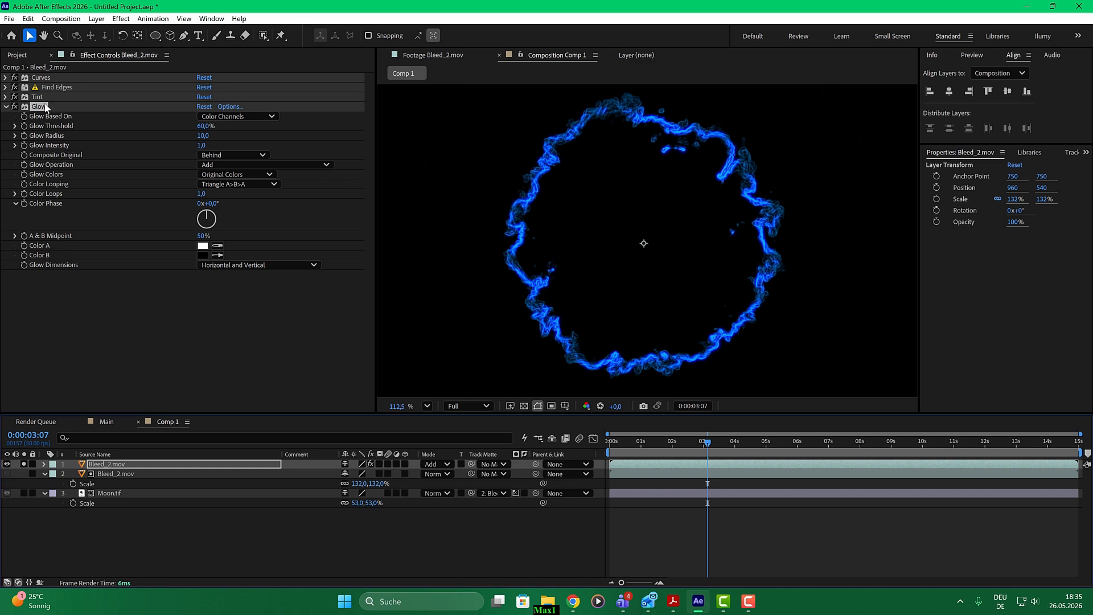
pyautogui.moveTo(206, 126); pyautogui.dragTo(149, 132)
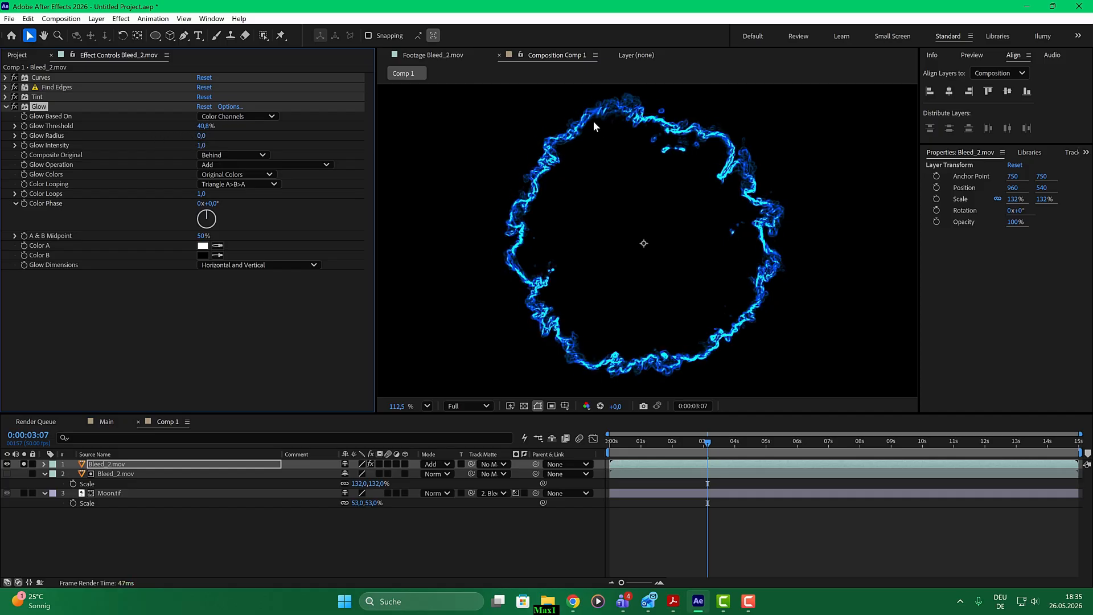
pyautogui.moveTo(201, 146); pyautogui.dragTo(155, 142)
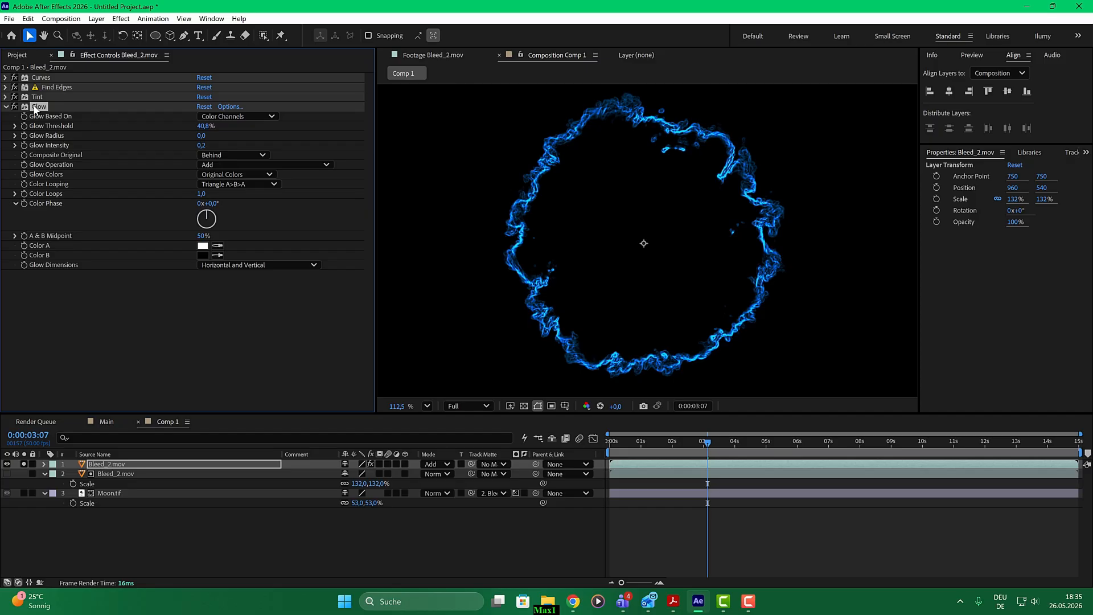
# Duplicate the Glow effect, set the copy's radius to 59 and threshold to 47.5%, and collapse both Glow effects
pyautogui.hotkey('ctrl', 'd')
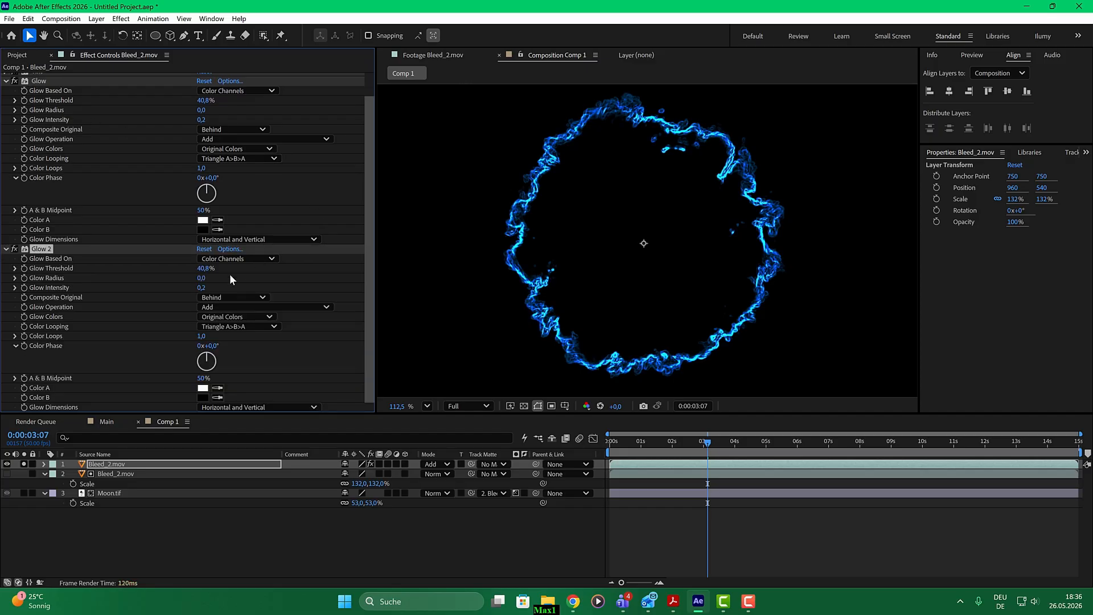
pyautogui.moveTo(206, 277); pyautogui.dragTo(226, 277)
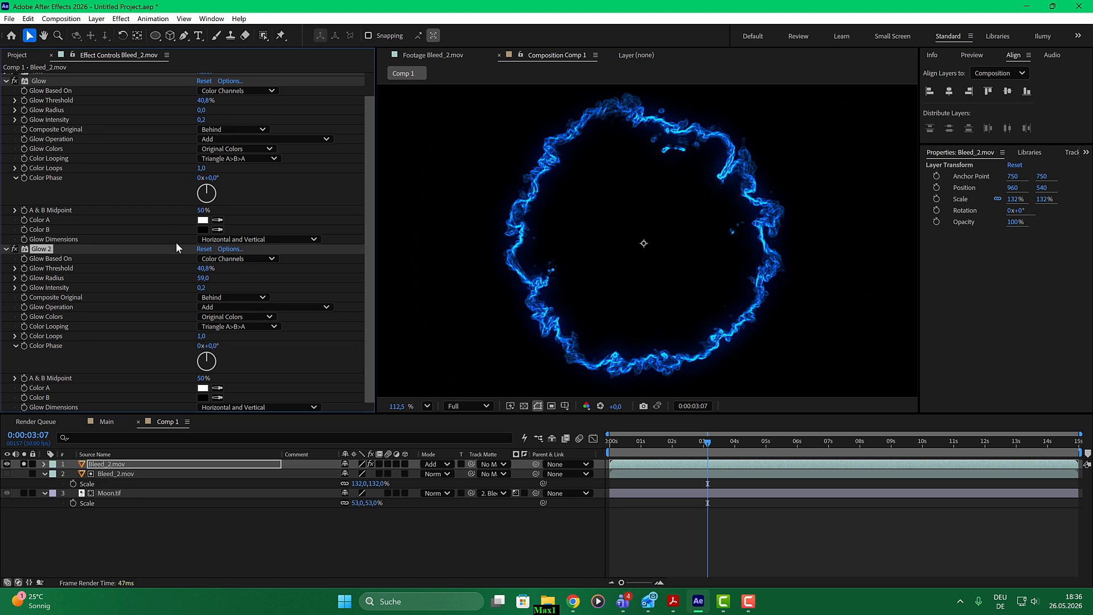
pyautogui.moveTo(206, 269); pyautogui.dragTo(212, 267)
pyautogui.click(7, 248)
pyautogui.click(6, 107)
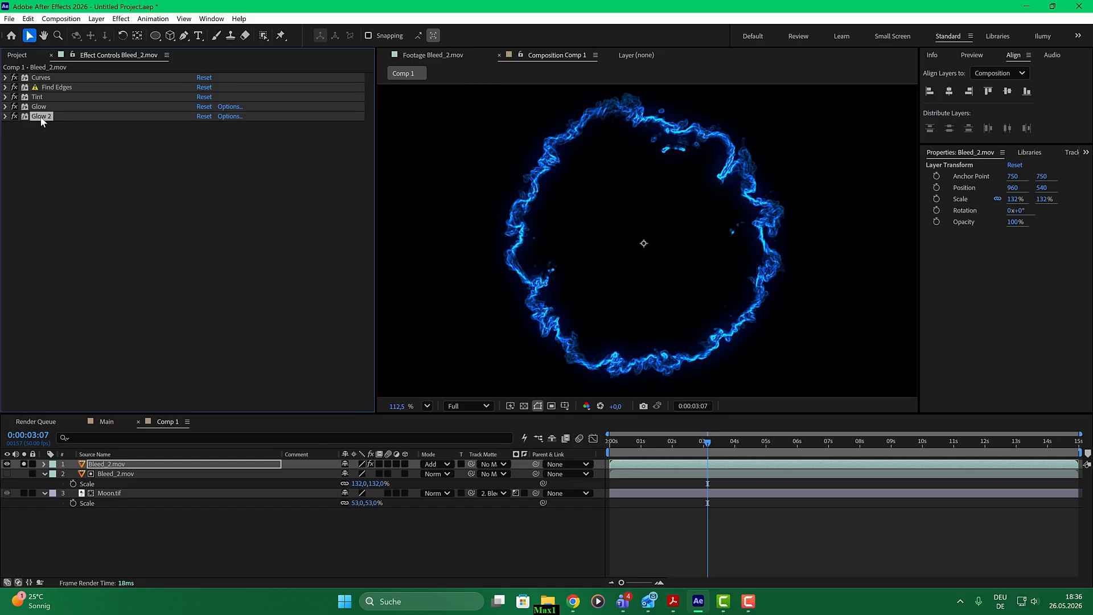
# Duplicate the Glow 2 effect, set the new copy's radius to 143, and unsolo the top Bleed_2.mov layer
pyautogui.hotkey('ctrl', 'd')
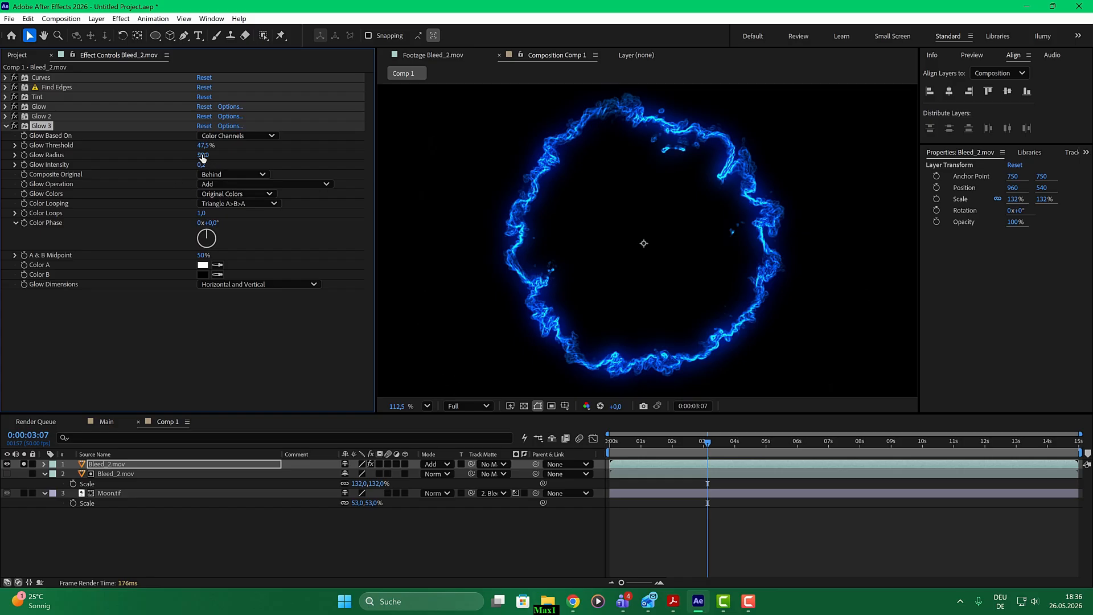
pyautogui.moveTo(219, 154); pyautogui.dragTo(251, 155)
pyautogui.click(24, 464)
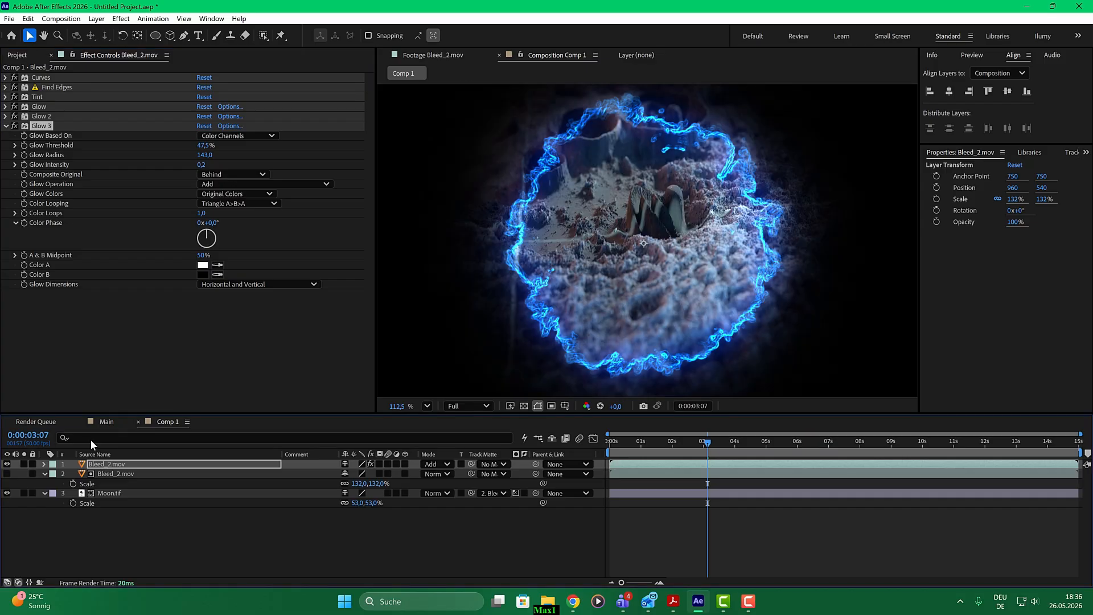
# Compare the edge with Glow and Glow 3 toggled off and on, and preview the animation around 0:00:01:46
pyautogui.click(14, 106)
pyautogui.click(14, 126)
pyautogui.click(14, 107)
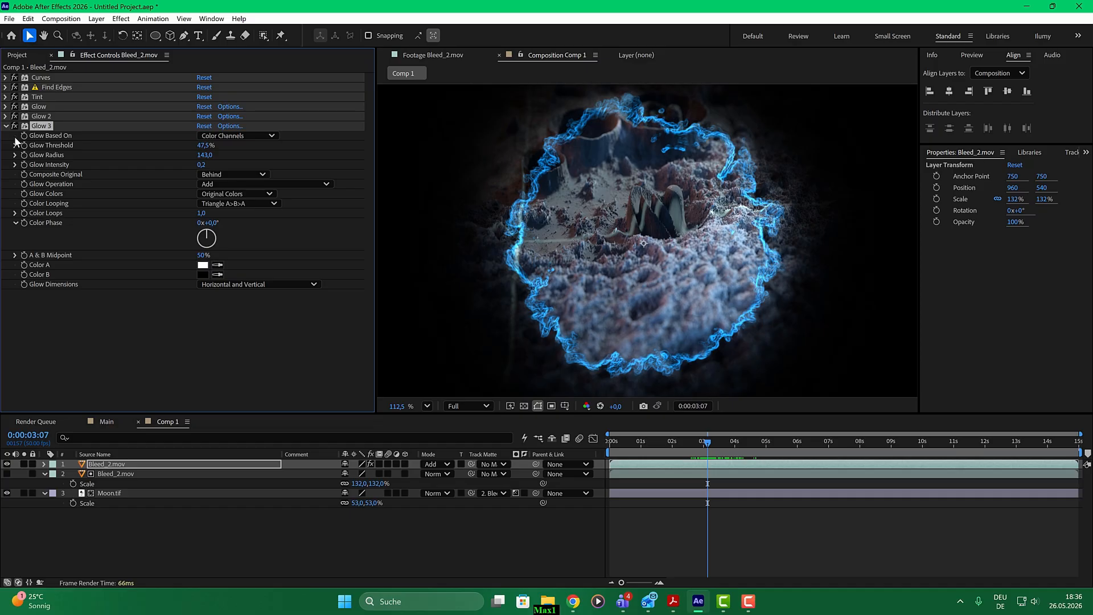
pyautogui.click(14, 126)
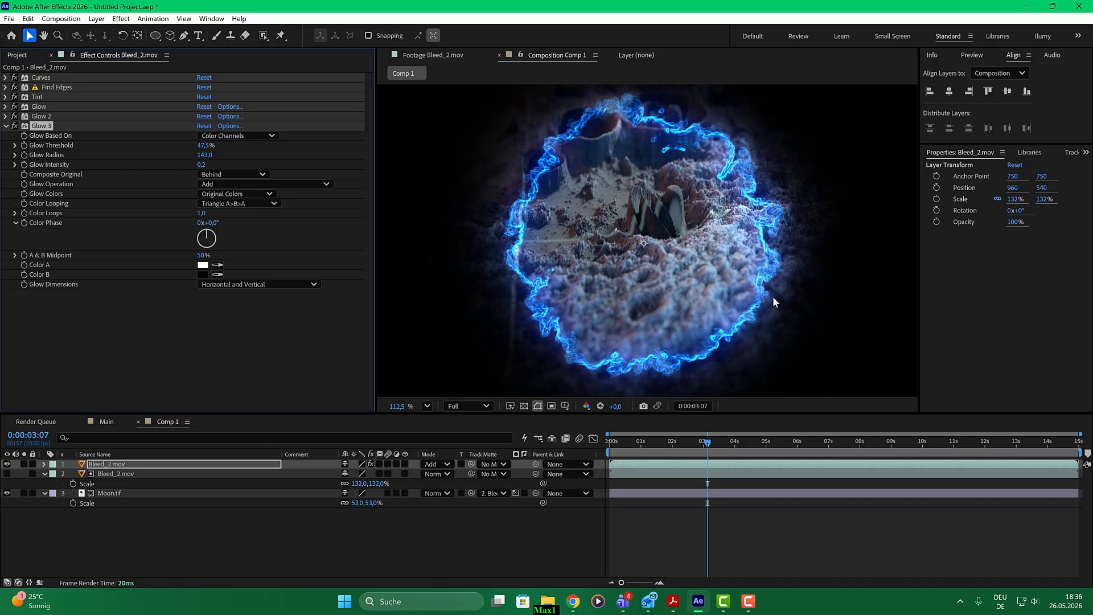
pyautogui.moveTo(713, 442); pyautogui.dragTo(669, 445)
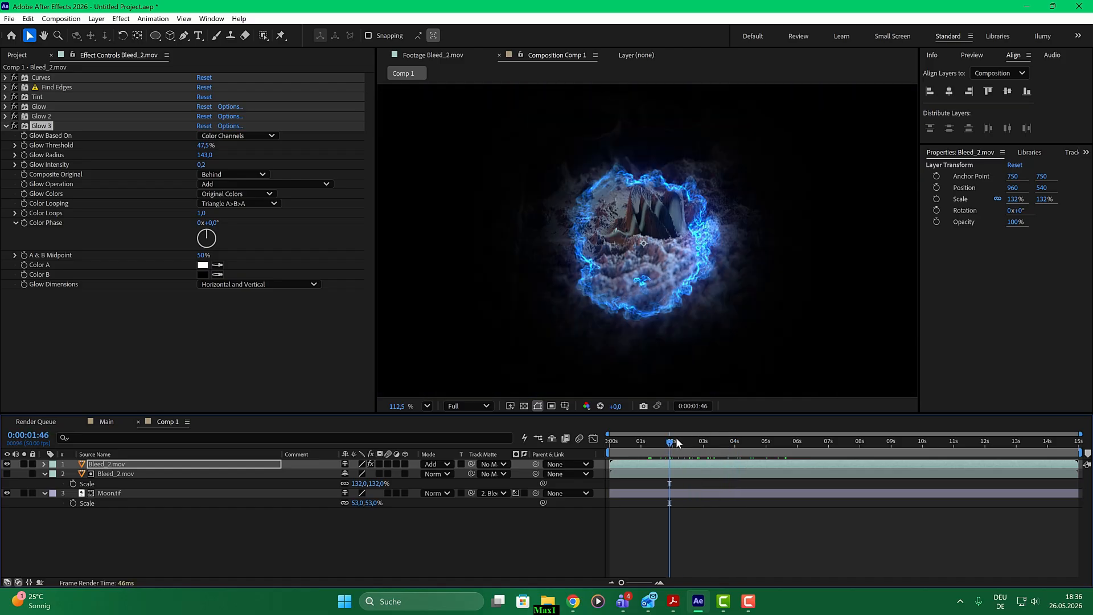
# Collapse Glow 3, duplicate the top Bleed_2.mov layer, hide the original and solo the copy
pyautogui.click(6, 126)
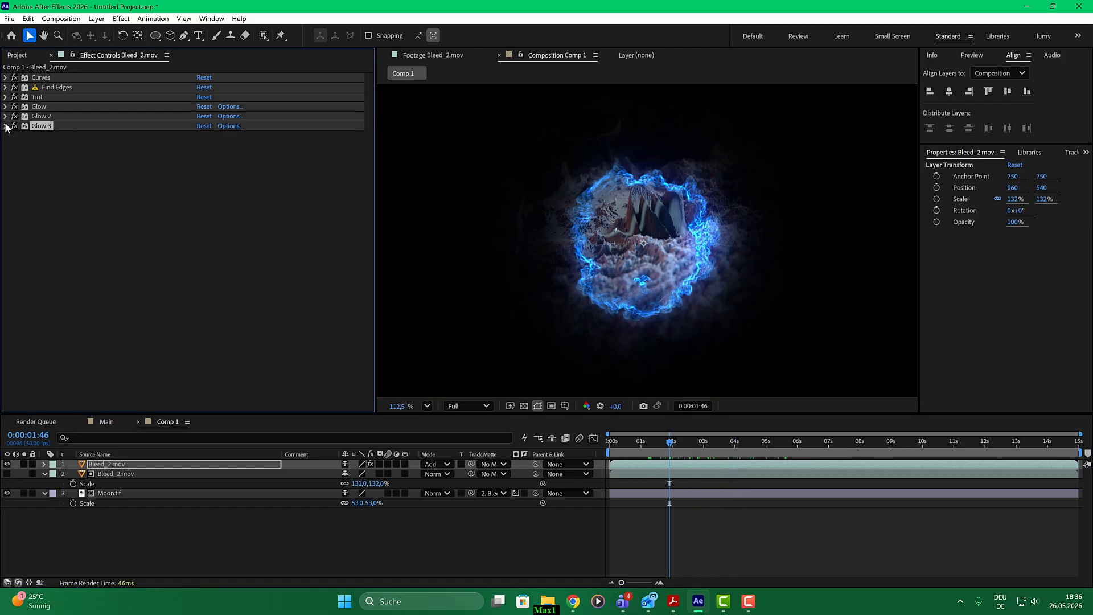
pyautogui.click(110, 465)
pyautogui.hotkey('ctrl', 'd')
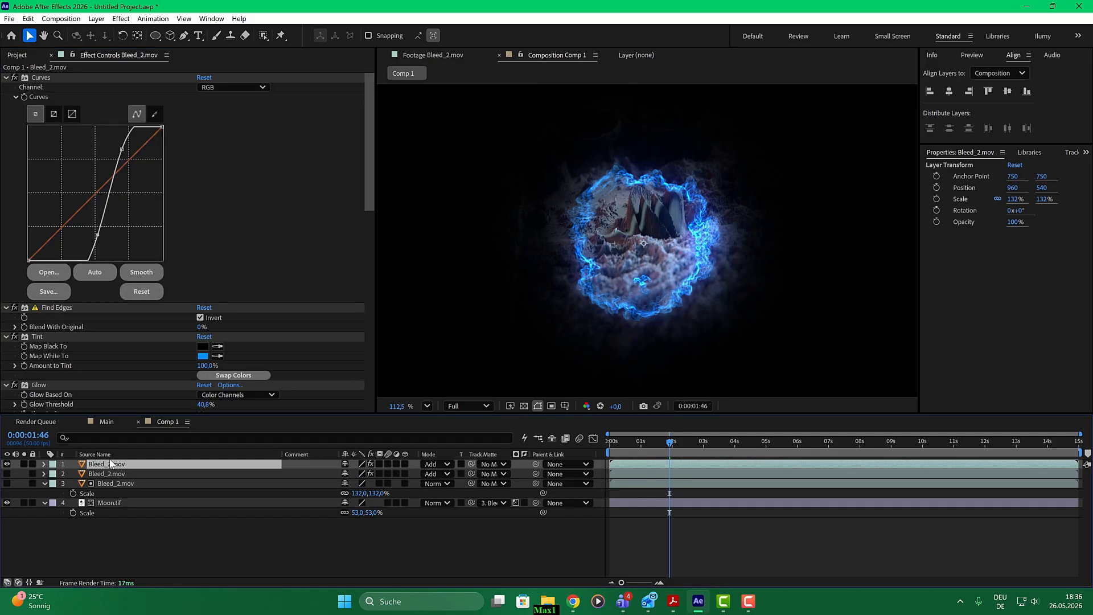
pyautogui.click(23, 464)
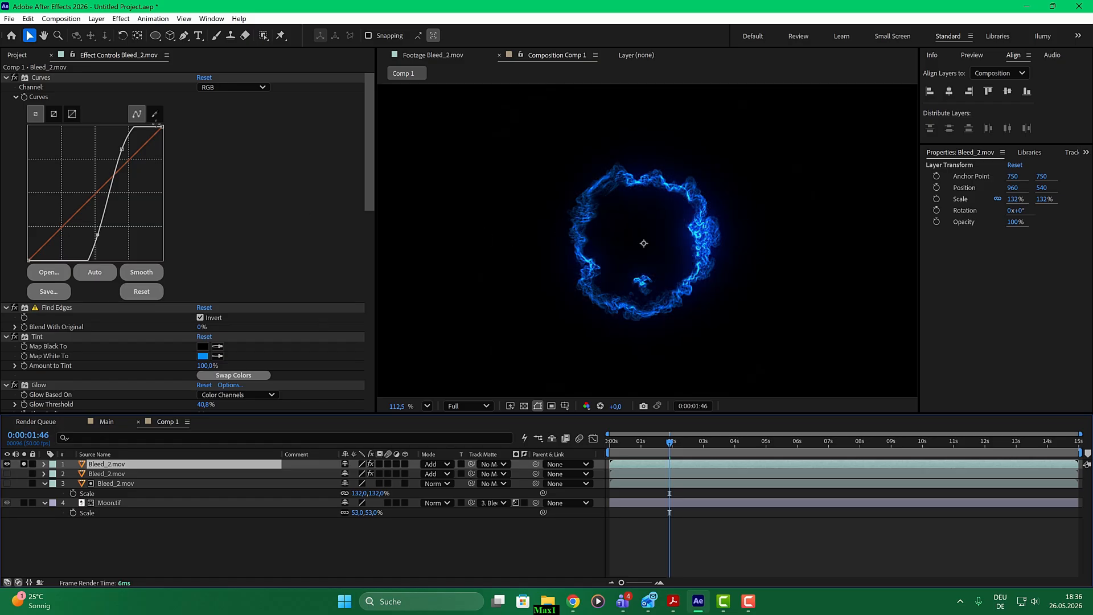
# Collapse the Curves, Find Edges, Tint, Glow and Glow 2 settings on the duplicated layer
pyautogui.click(5, 78)
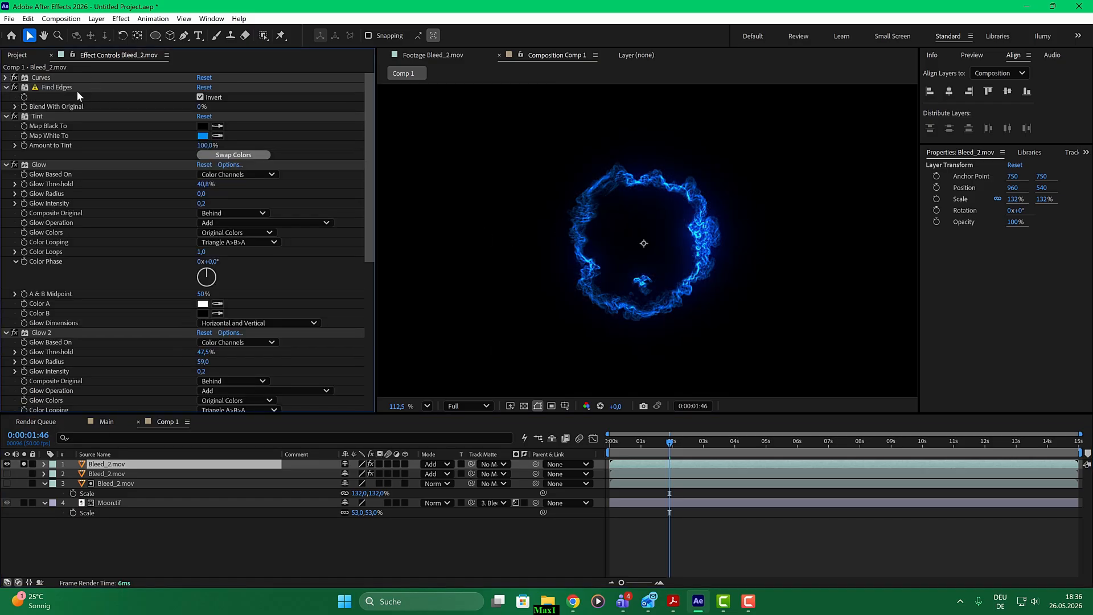
pyautogui.click(6, 88)
pyautogui.click(6, 97)
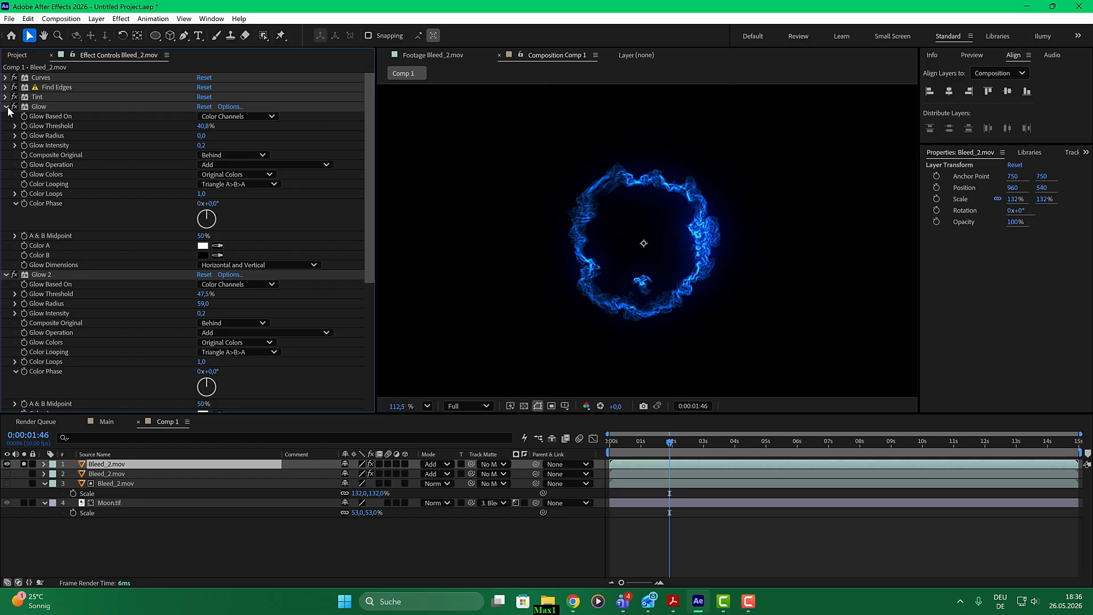
pyautogui.click(7, 108)
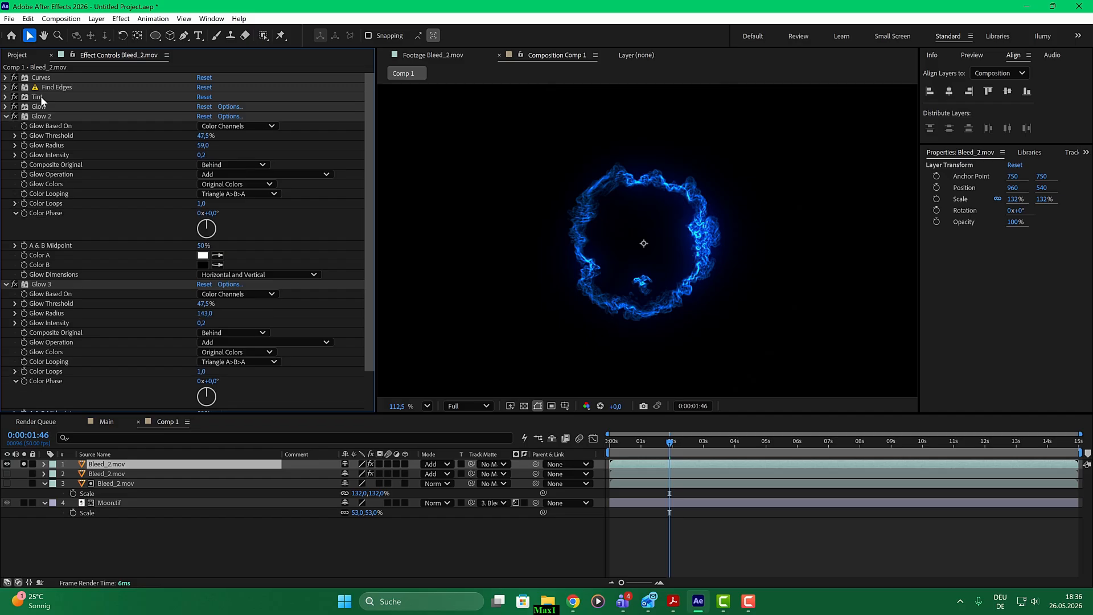
pyautogui.click(6, 116)
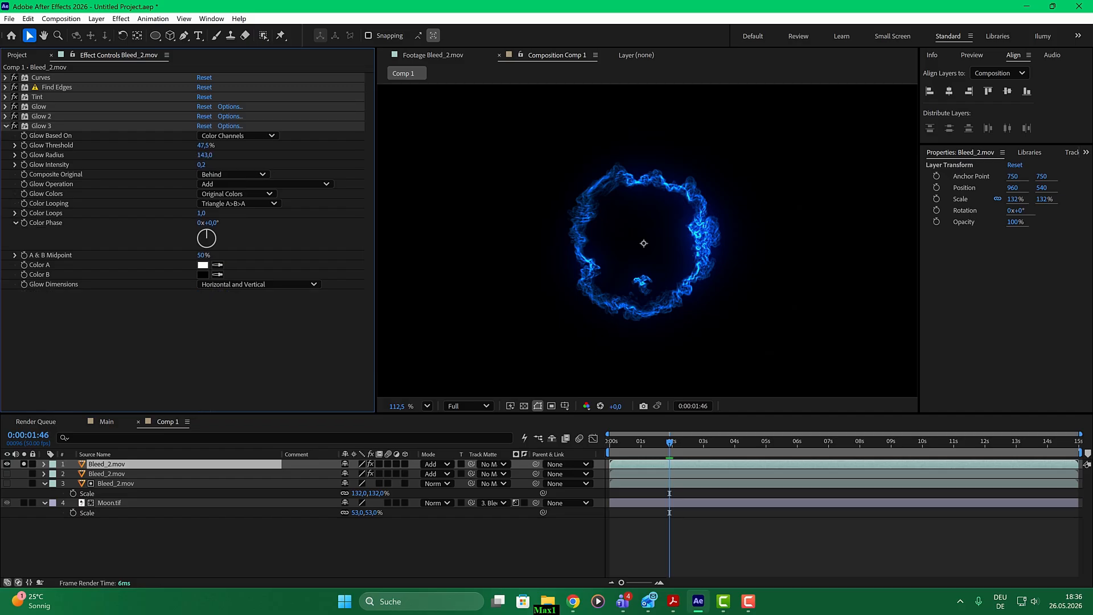
# Apply the CC Glass effect to the duplicated Bleed_2.mov layer and place it between Find Edges and Tint
pyautogui.hotkey('ctrl', '5')
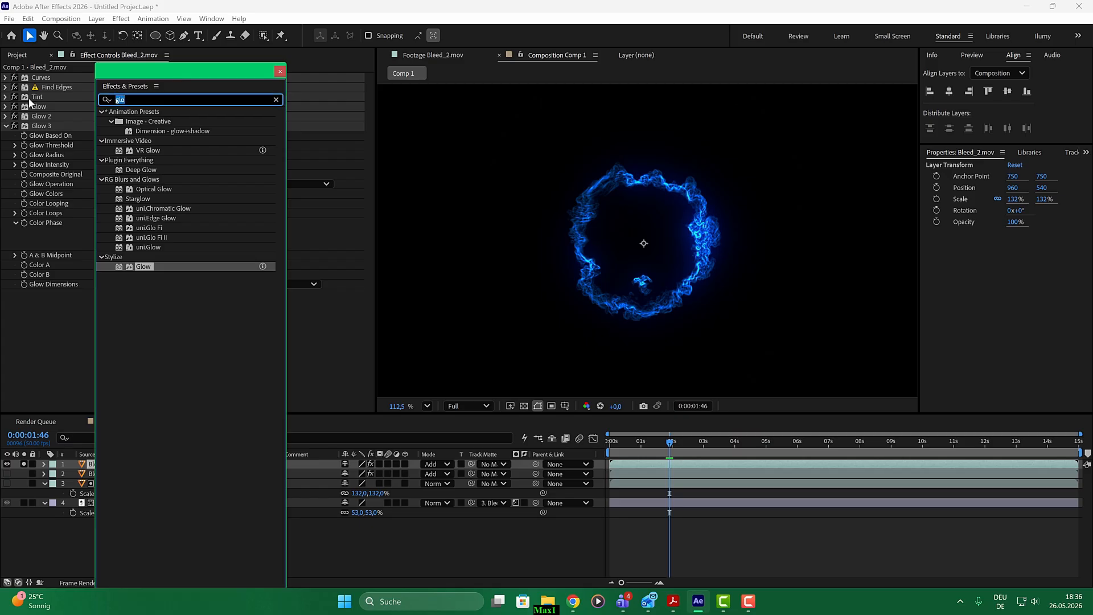
pyautogui.write('cc gla')
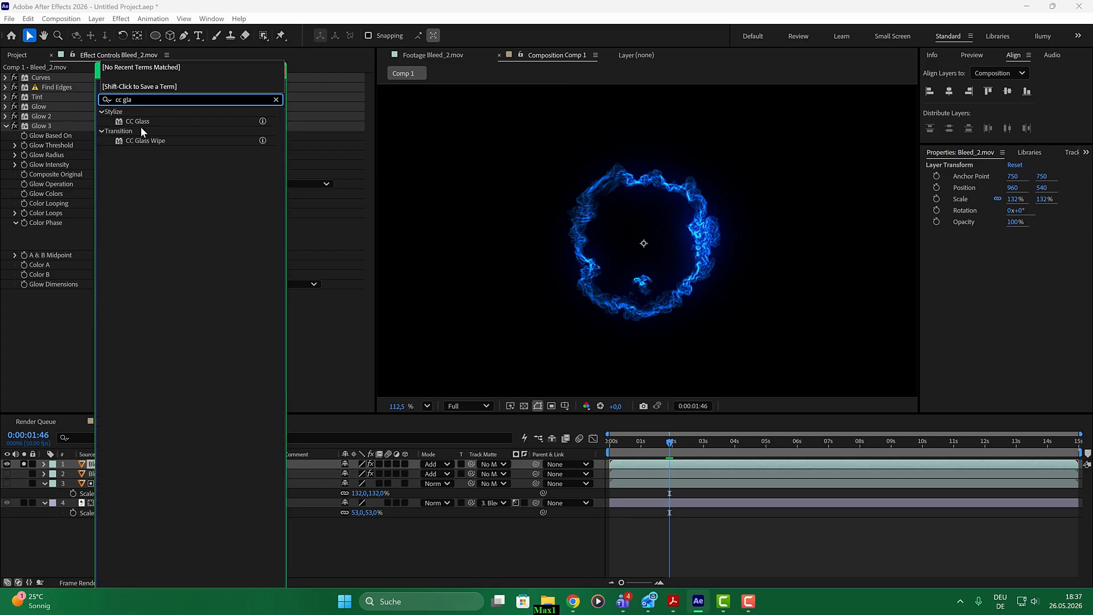
pyautogui.doubleClick(141, 122)
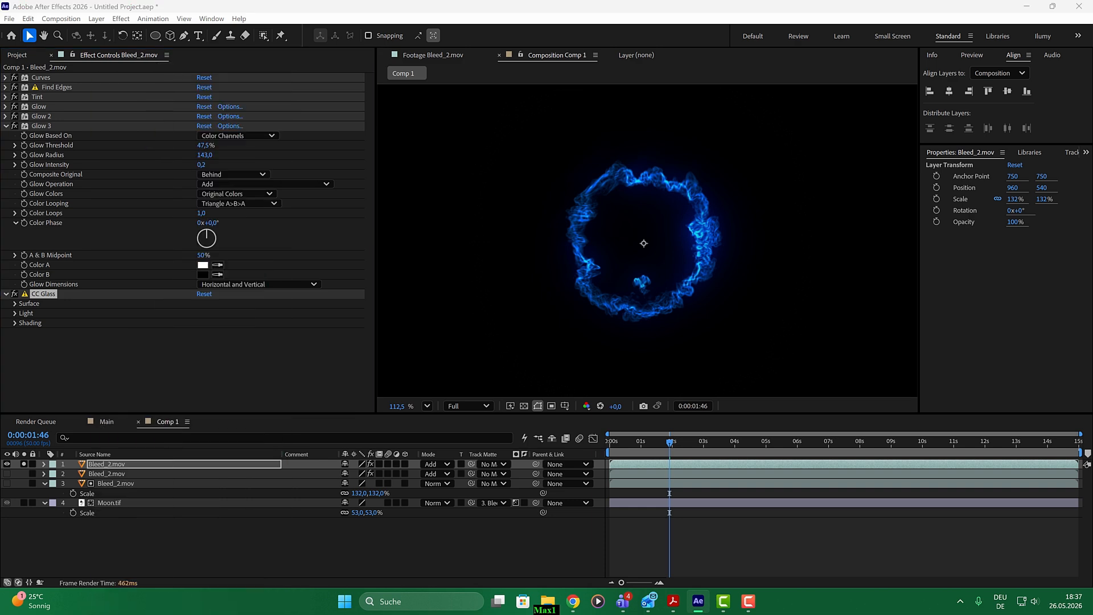
pyautogui.moveTo(40, 301); pyautogui.dragTo(61, 100)
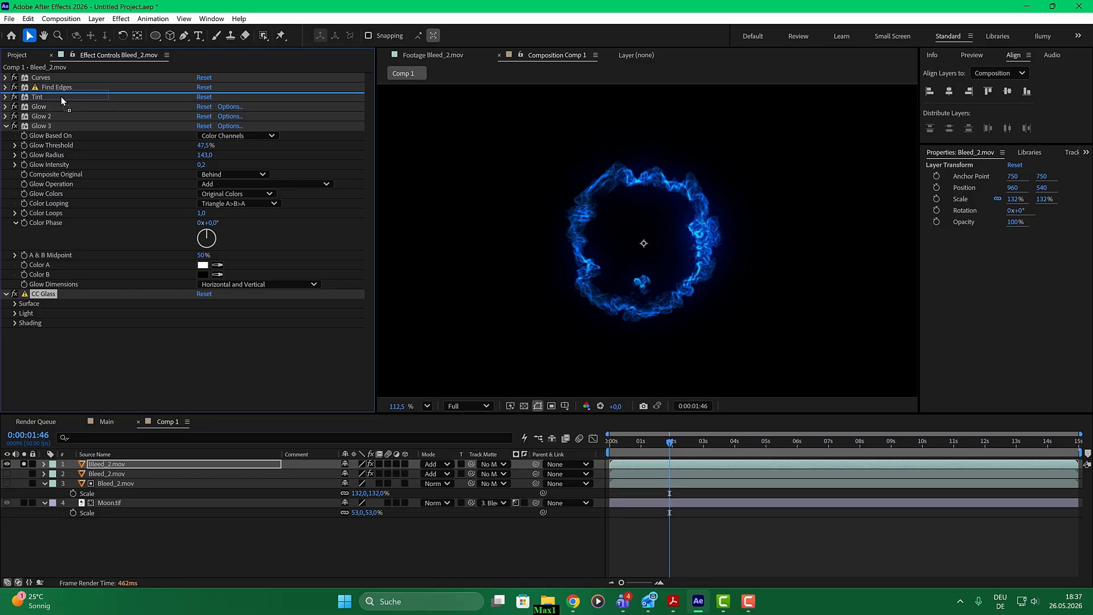
pyautogui.moveTo(61, 98); pyautogui.dragTo(61, 97)
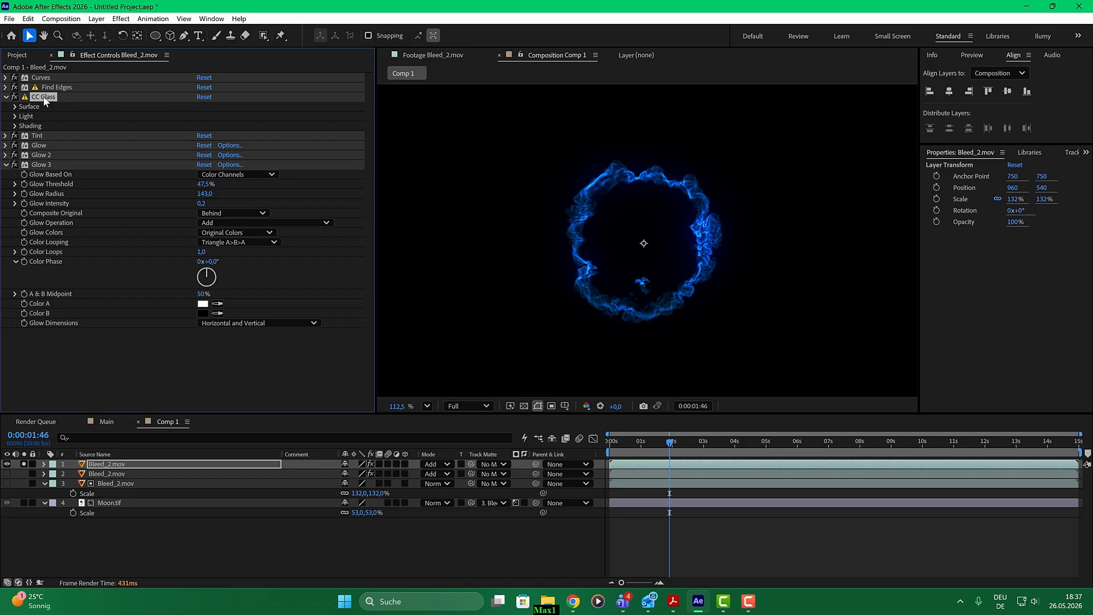
# Set the CC Glass light intensity to 157 and preview the edge at 0:00:03:12
pyautogui.click(15, 116)
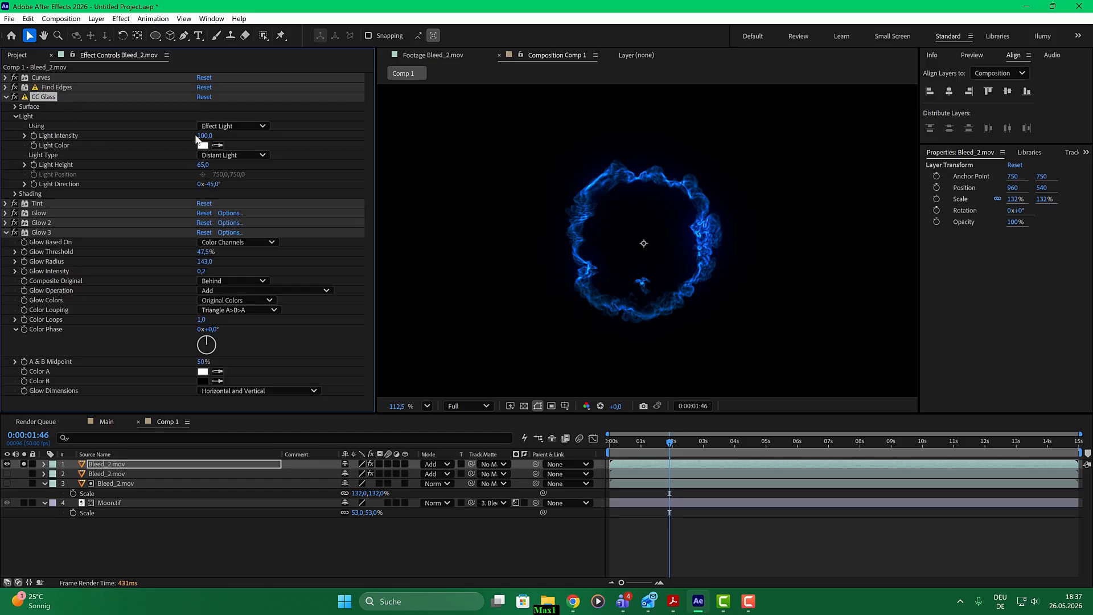
pyautogui.moveTo(230, 134)
pyautogui.mouseDown()
pyautogui.moveTo(210, 135)
pyautogui.moveTo(226, 133)
pyautogui.mouseUp()
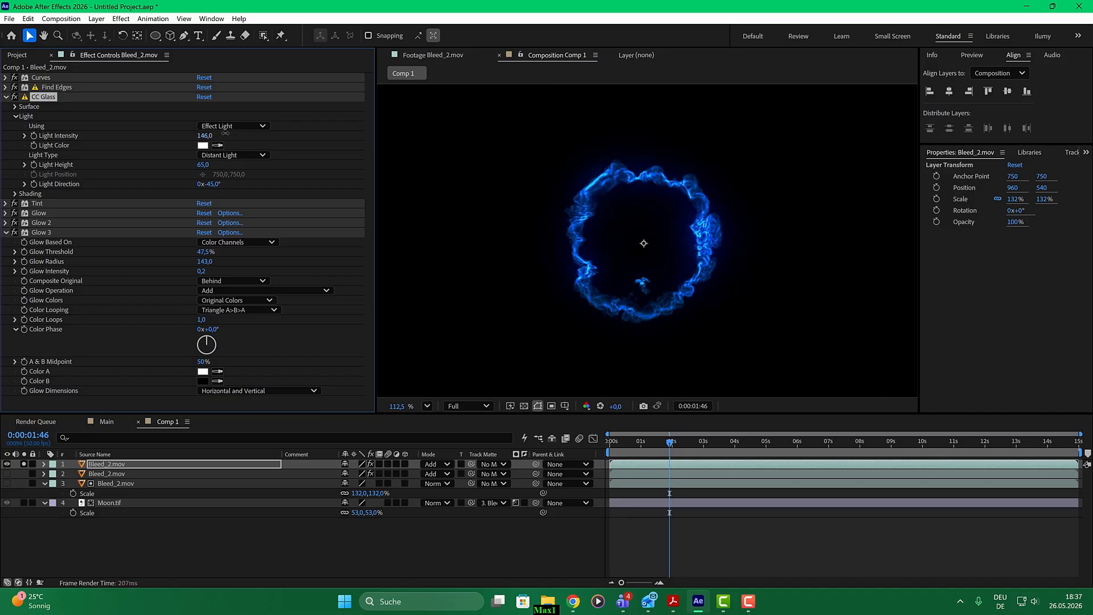
pyautogui.moveTo(679, 448); pyautogui.dragTo(712, 441)
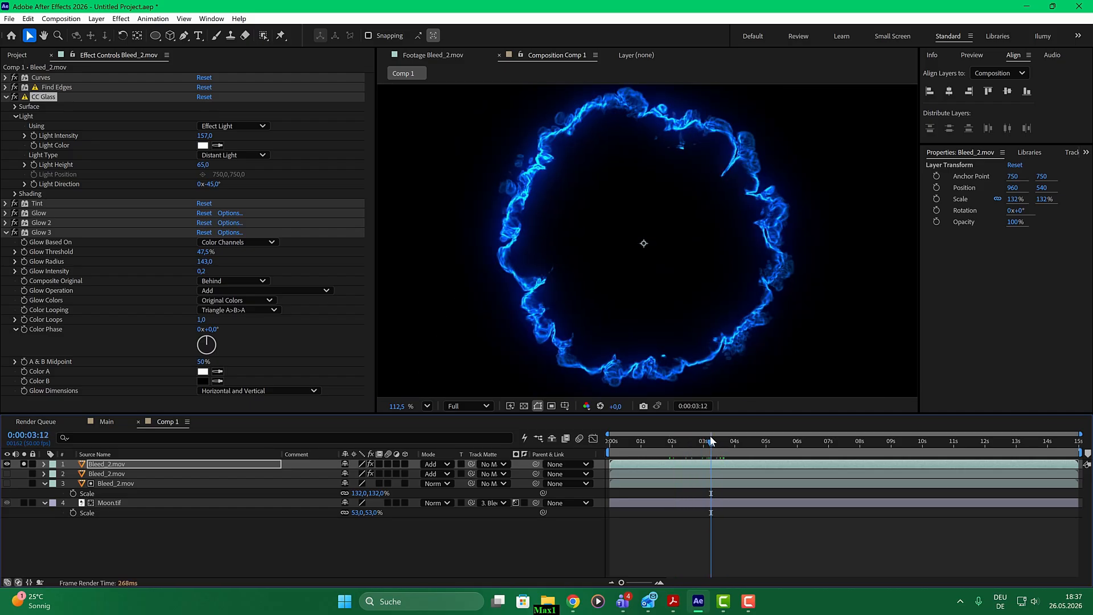
# Set the CC Glass surface softness to 7.6, height to 50 and displacement to 111, and preview the edge around 0:00:02:28
pyautogui.click(15, 107)
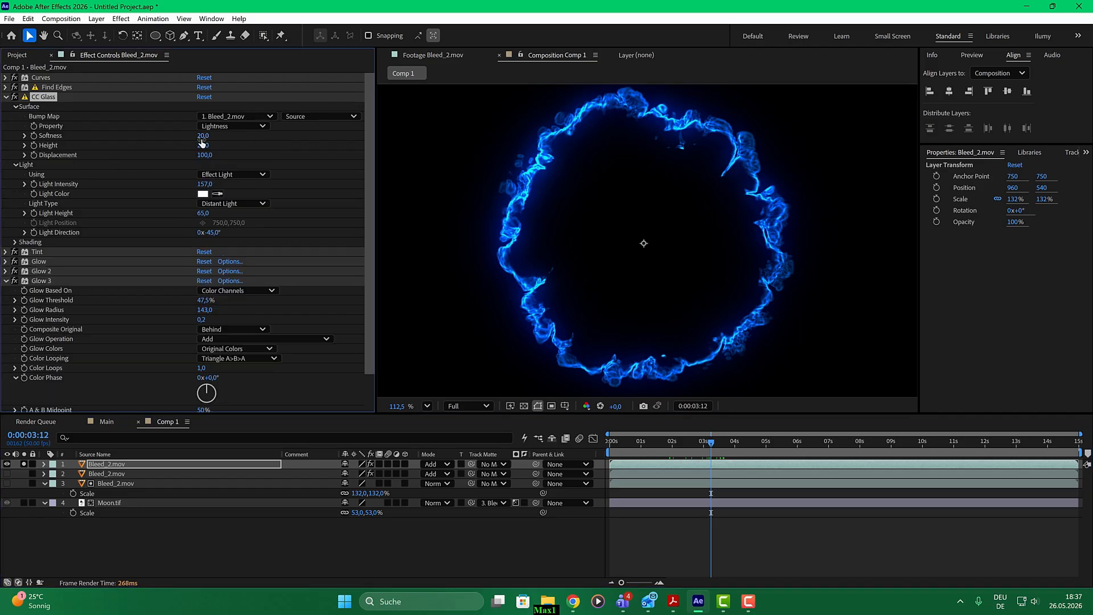
pyautogui.moveTo(211, 137); pyautogui.dragTo(137, 135)
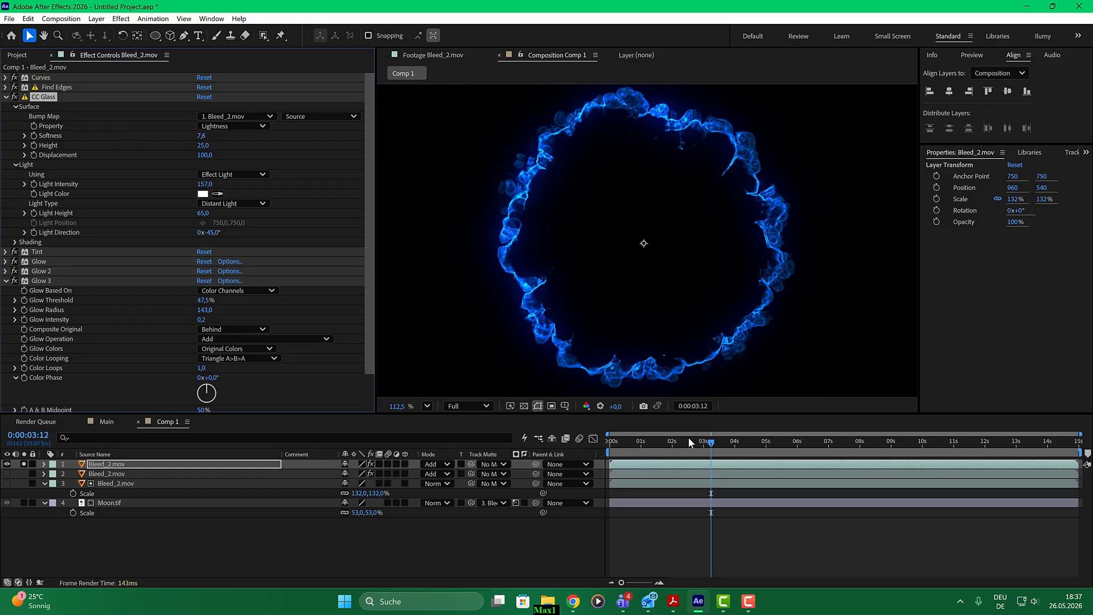
pyautogui.moveTo(693, 442)
pyautogui.mouseDown()
pyautogui.moveTo(712, 443)
pyautogui.moveTo(683, 447)
pyautogui.moveTo(692, 442)
pyautogui.mouseUp()
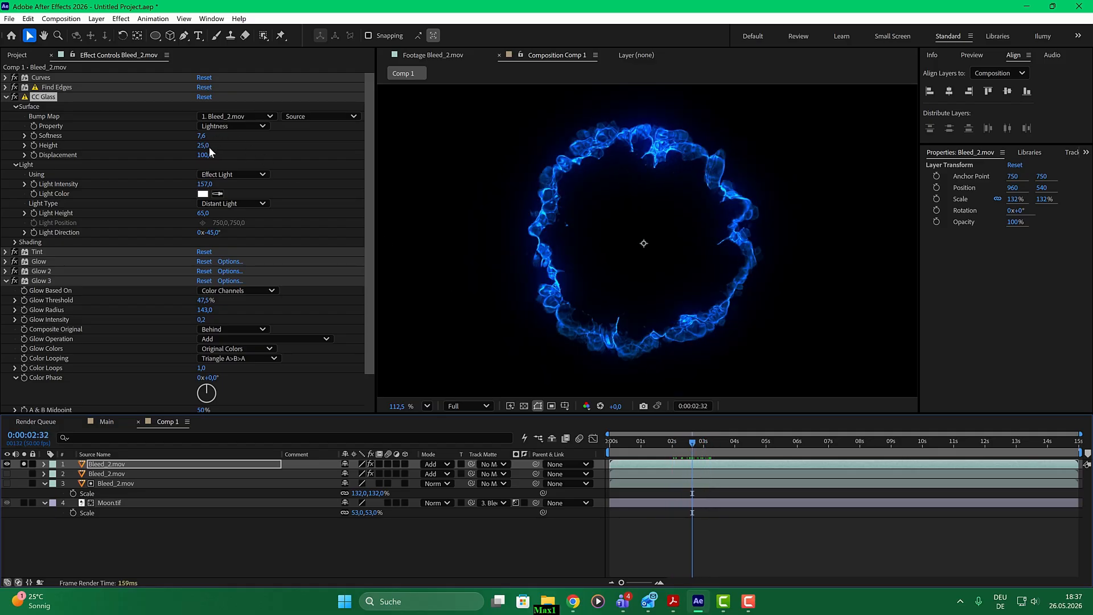
pyautogui.moveTo(209, 146)
pyautogui.mouseDown()
pyautogui.moveTo(196, 152)
pyautogui.moveTo(219, 149)
pyautogui.moveTo(186, 153)
pyautogui.moveTo(215, 155)
pyautogui.mouseUp()
pyautogui.moveTo(692, 441); pyautogui.dragTo(746, 439)
pyautogui.moveTo(687, 433)
pyautogui.mouseDown()
pyautogui.moveTo(648, 433)
pyautogui.moveTo(689, 429)
pyautogui.mouseUp()
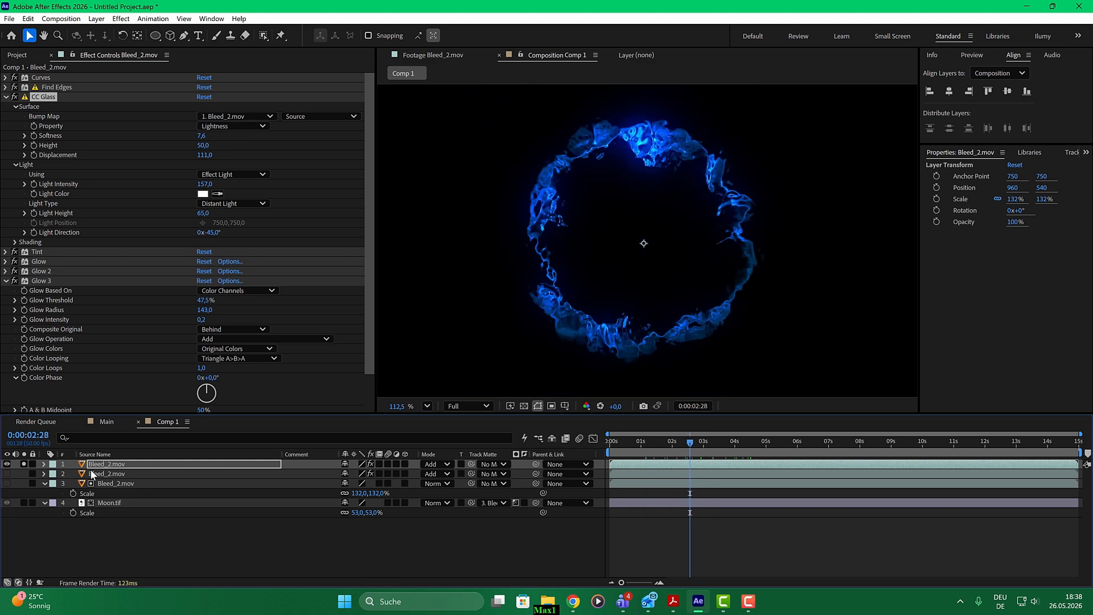
# Unsolo the CC Glass layer, make the second Bleed_2.mov layer visible, and preview the combined edge up to 0:00:03:10
pyautogui.click(24, 463)
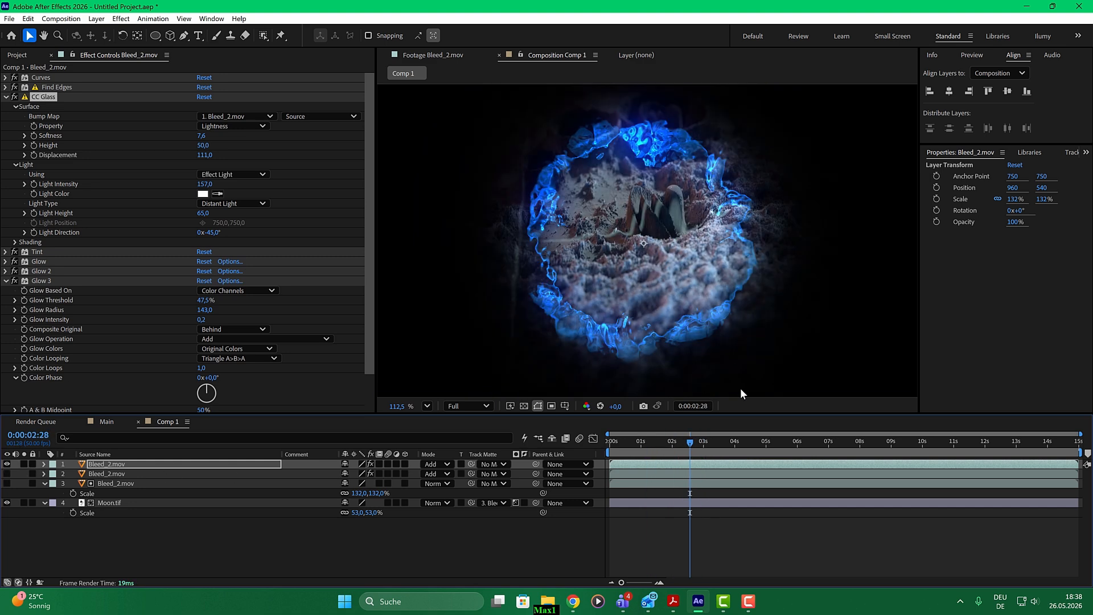
pyautogui.moveTo(691, 444)
pyautogui.mouseDown()
pyautogui.moveTo(726, 443)
pyautogui.moveTo(644, 442)
pyautogui.moveTo(734, 443)
pyautogui.moveTo(690, 450)
pyautogui.mouseUp()
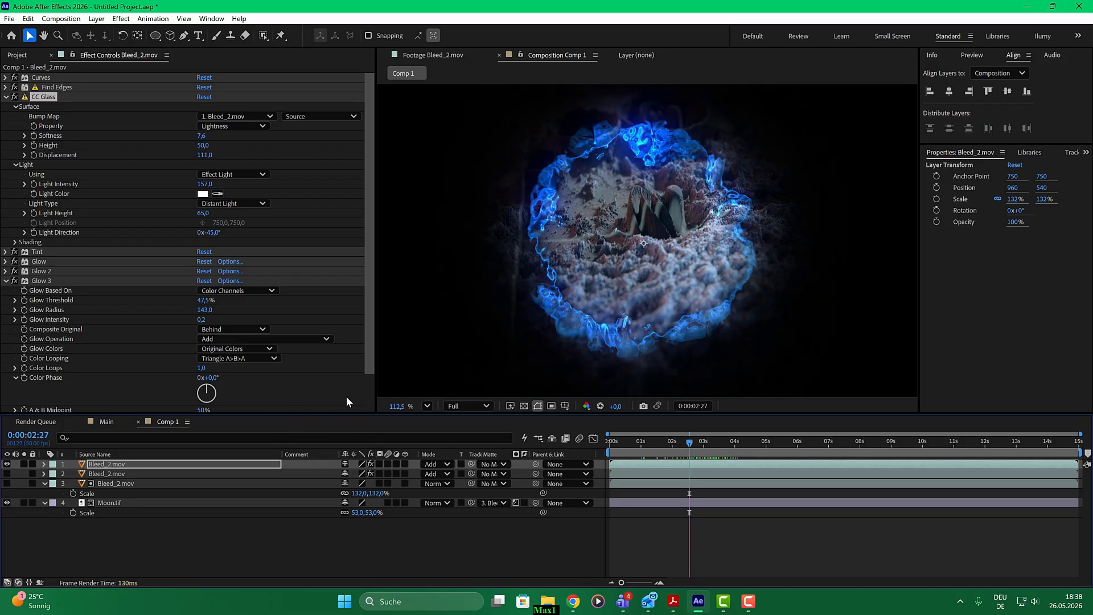
pyautogui.moveTo(689, 448)
pyautogui.mouseDown()
pyautogui.moveTo(668, 443)
pyautogui.moveTo(695, 443)
pyautogui.mouseUp()
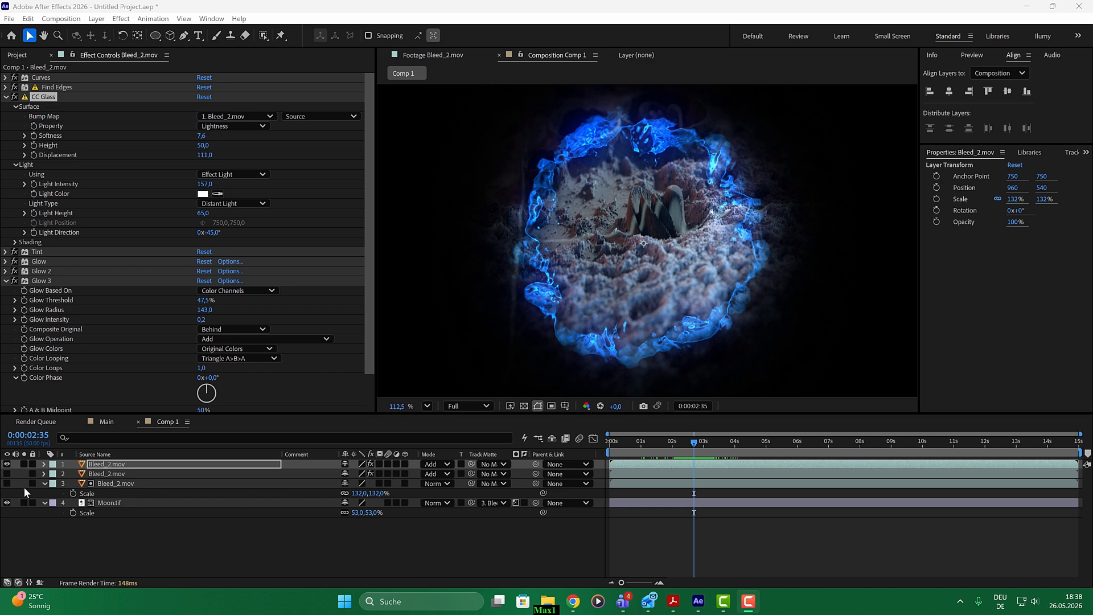
pyautogui.click(6, 474)
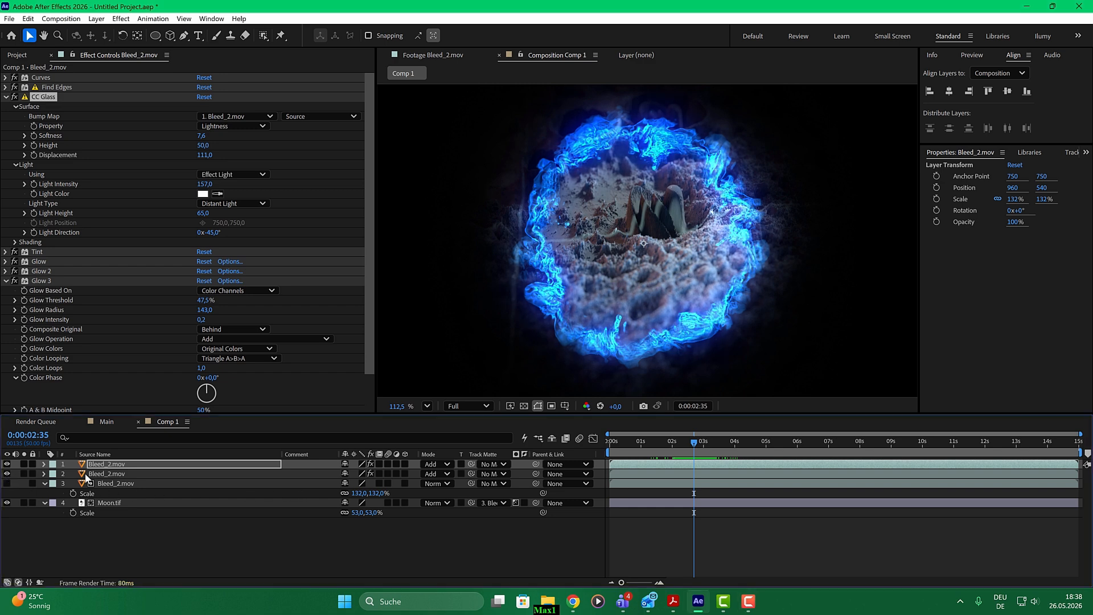
pyautogui.moveTo(695, 444)
pyautogui.mouseDown()
pyautogui.moveTo(644, 446)
pyautogui.moveTo(789, 443)
pyautogui.moveTo(712, 443)
pyautogui.mouseUp()
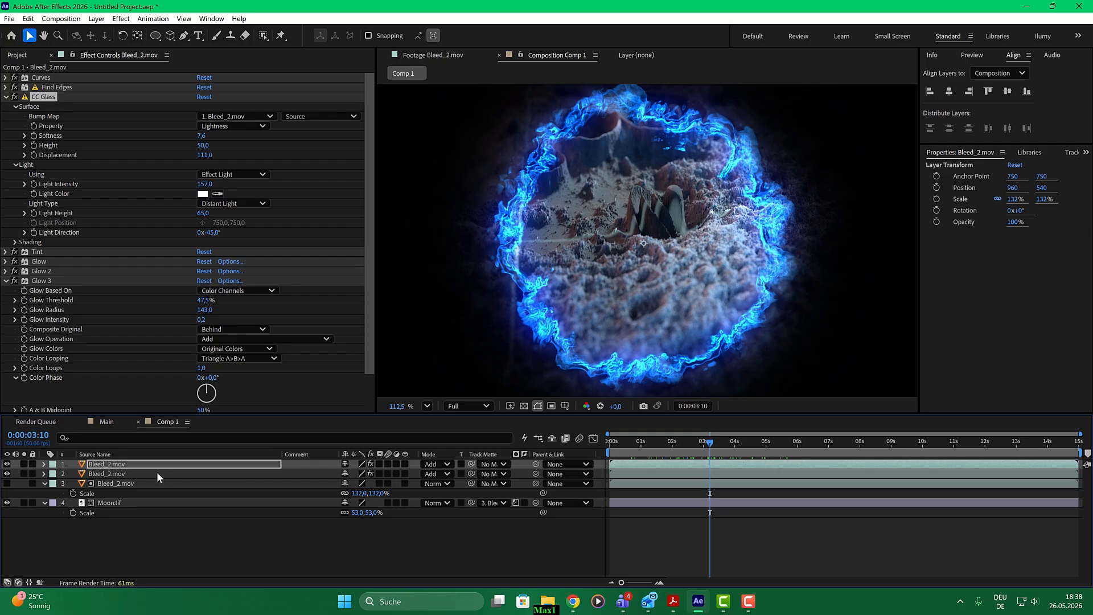
# Set the second Bleed_2.mov layer's opacity to 59% and preview the edge back to 0:00:02:36
pyautogui.click(124, 473)
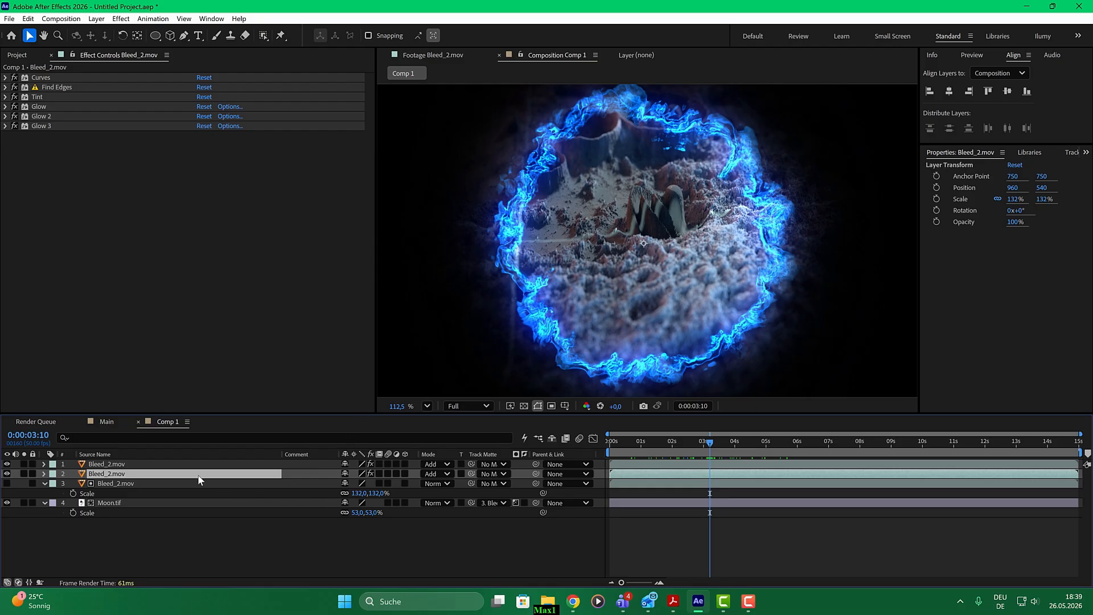
pyautogui.press('t')
pyautogui.moveTo(348, 485); pyautogui.dragTo(323, 484)
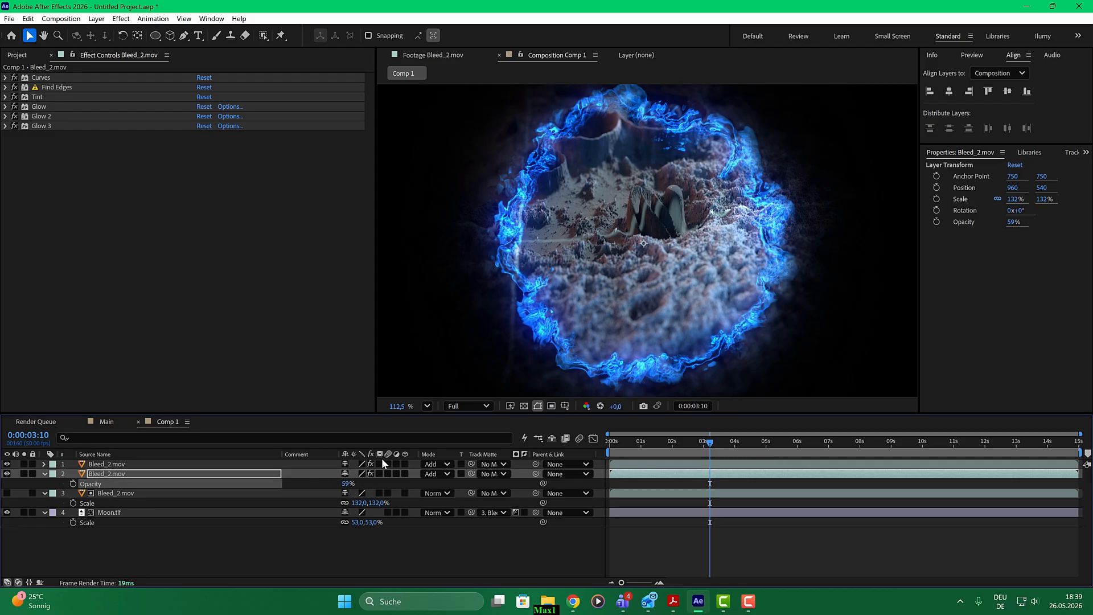
pyautogui.moveTo(713, 443)
pyautogui.mouseDown()
pyautogui.moveTo(774, 436)
pyautogui.moveTo(694, 442)
pyautogui.mouseUp()
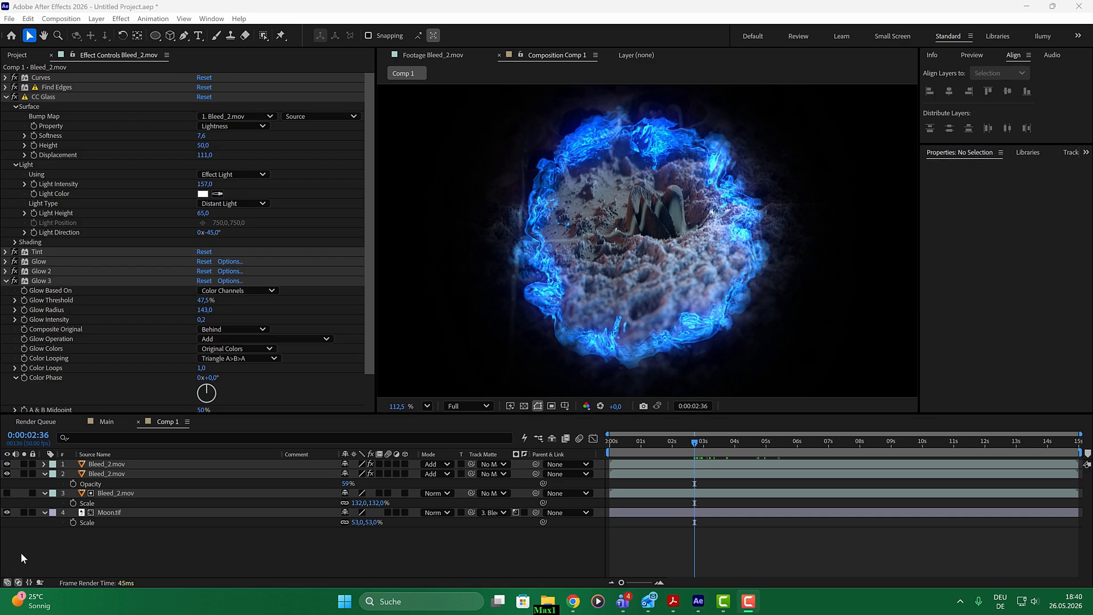
# Collapse the top Bleed_2.mov layer's expanded effects, duplicate that layer and solo the copy
pyautogui.click(6, 97)
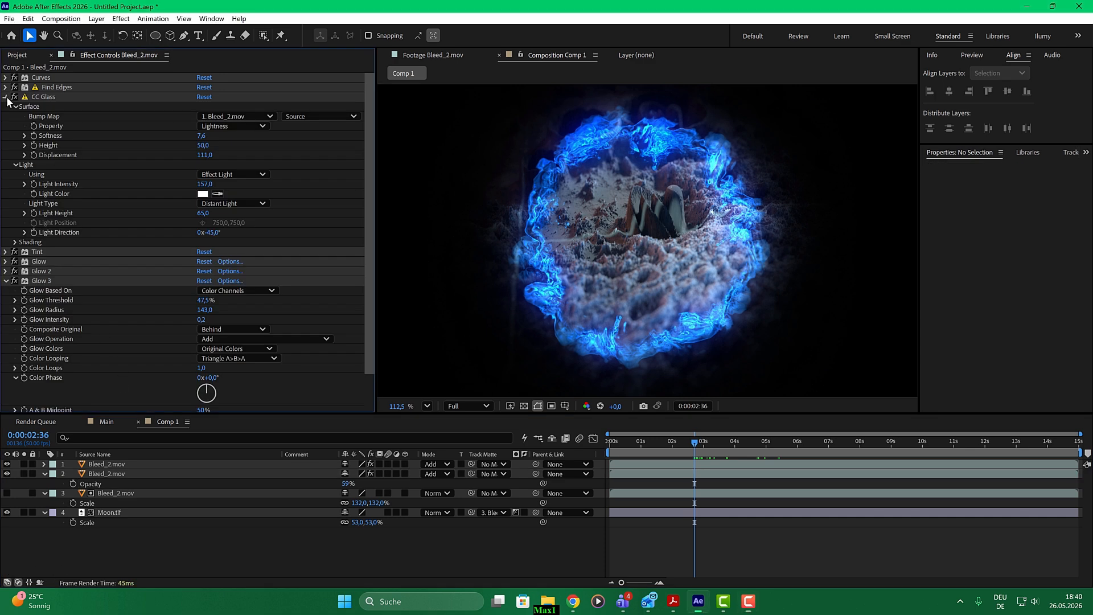
pyautogui.click(6, 136)
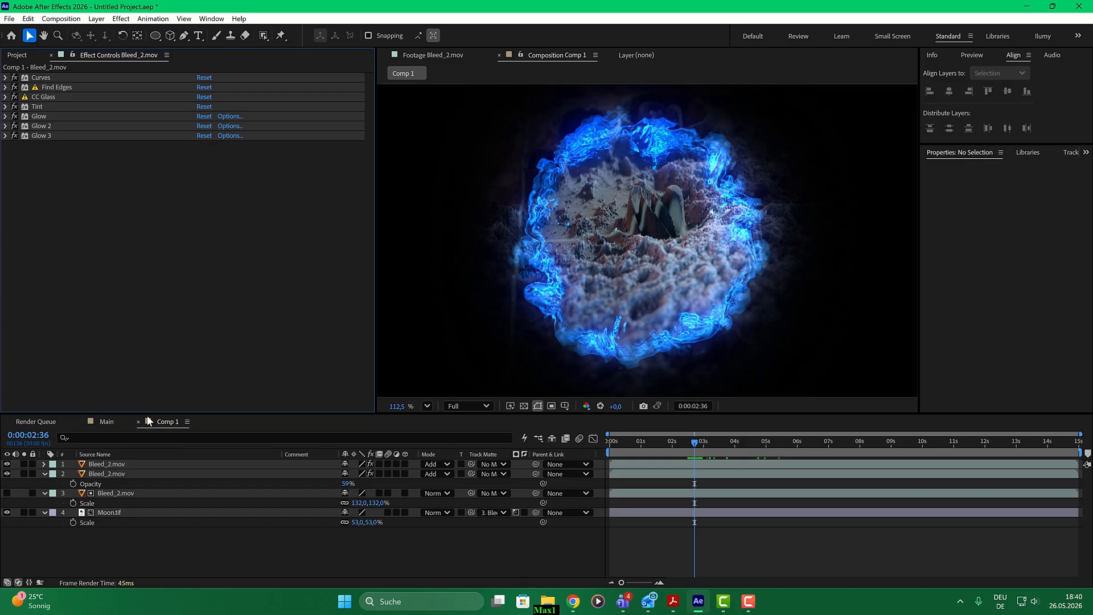
pyautogui.click(117, 466)
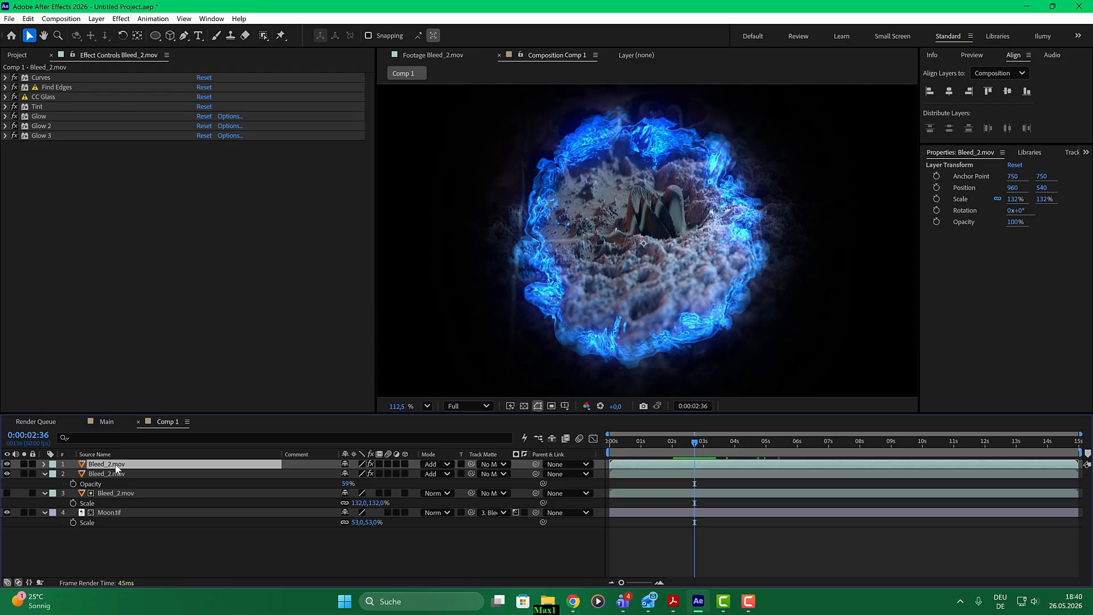
pyautogui.hotkey('ctrl', 'd')
pyautogui.click(25, 464)
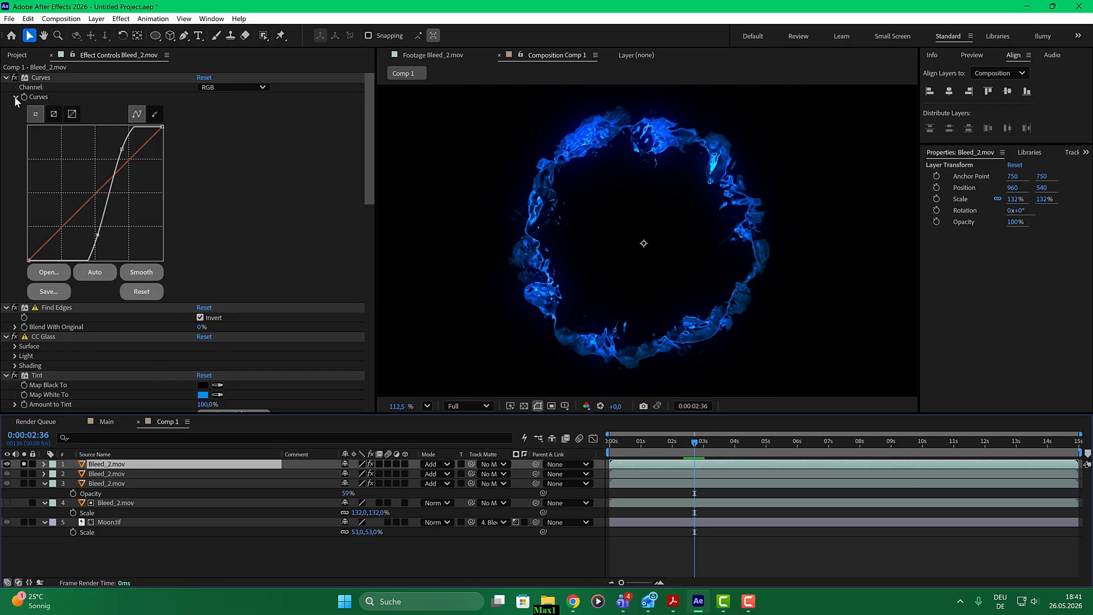
# Collapse the copy's existing effects and apply CC Light Rays below Glow 3
pyautogui.click(5, 78)
pyautogui.click(7, 87)
pyautogui.click(6, 97)
pyautogui.click(7, 97)
pyautogui.click(6, 97)
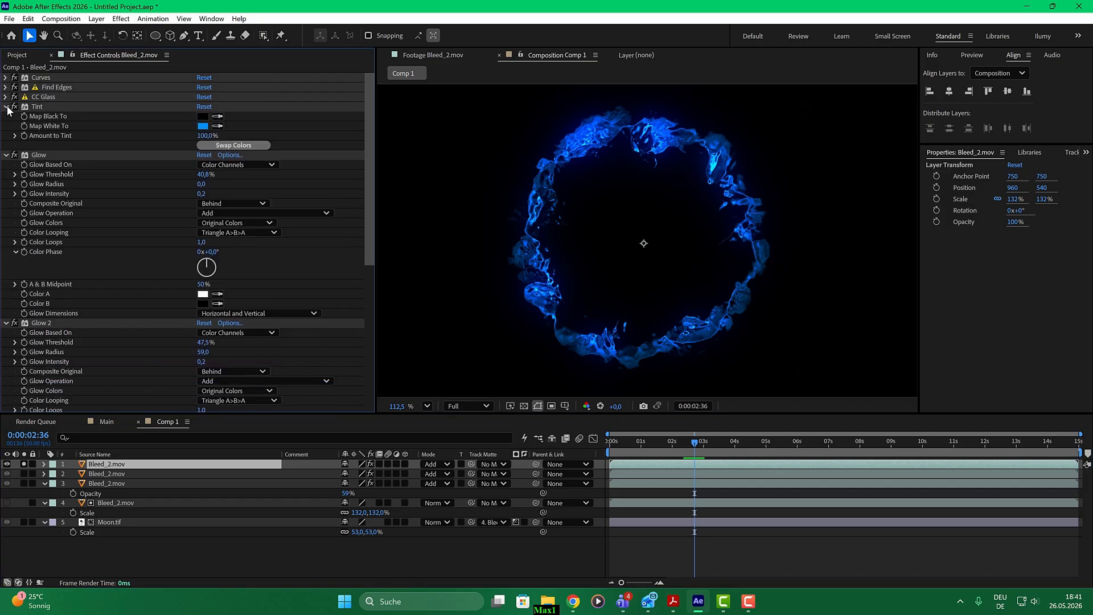
pyautogui.click(6, 107)
pyautogui.click(6, 116)
pyautogui.click(6, 126)
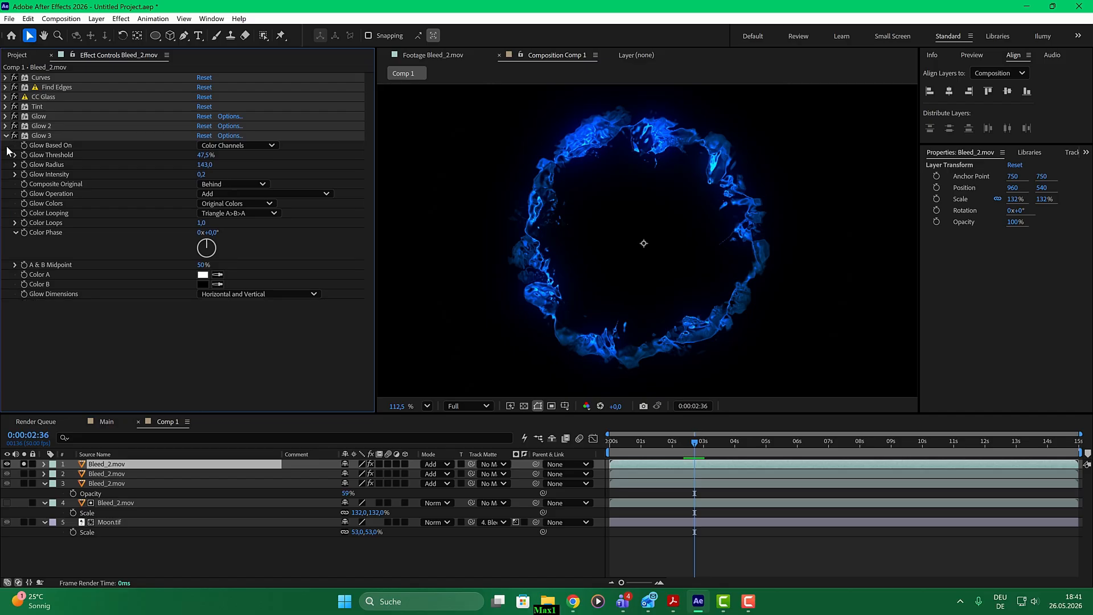
pyautogui.click(5, 135)
pyautogui.moveTo(0, 85); pyautogui.dragTo(506, 95)
pyautogui.moveTo(447, 397); pyautogui.dragTo(22, 183)
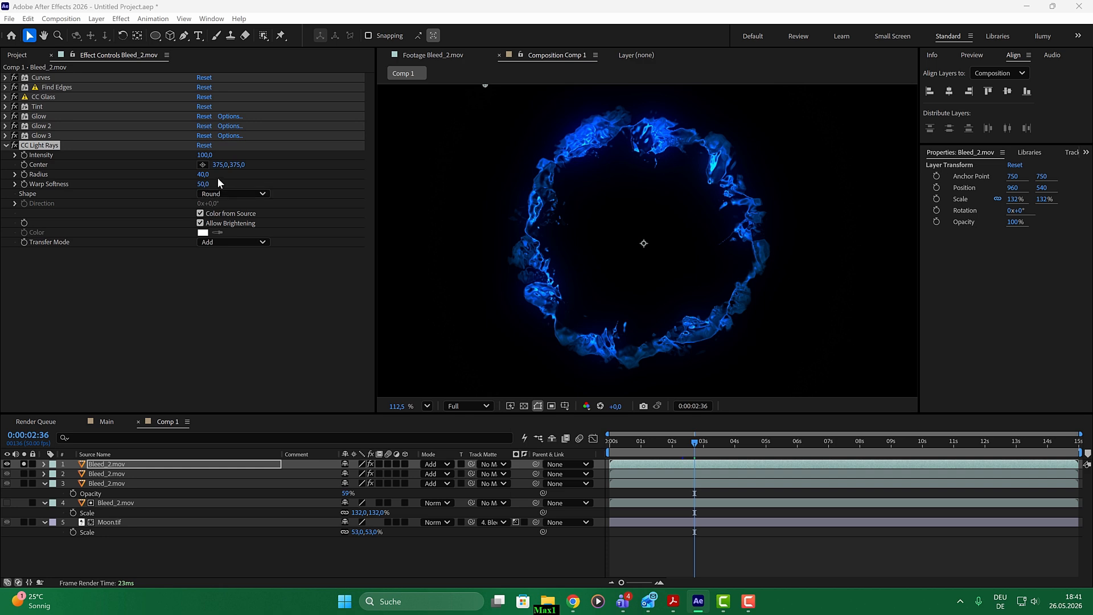
# Place the CC Light Rays center in the middle of the ring and set radius to 415 and warp softness to 10
pyautogui.click(202, 165)
pyautogui.click(644, 244)
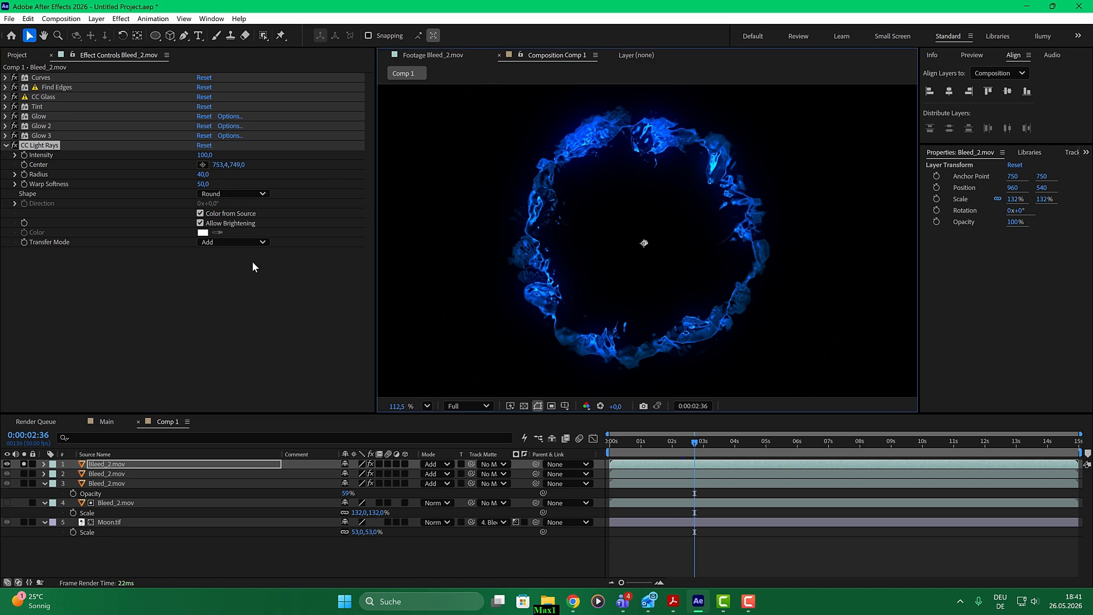
pyautogui.moveTo(202, 175); pyautogui.dragTo(120, 183)
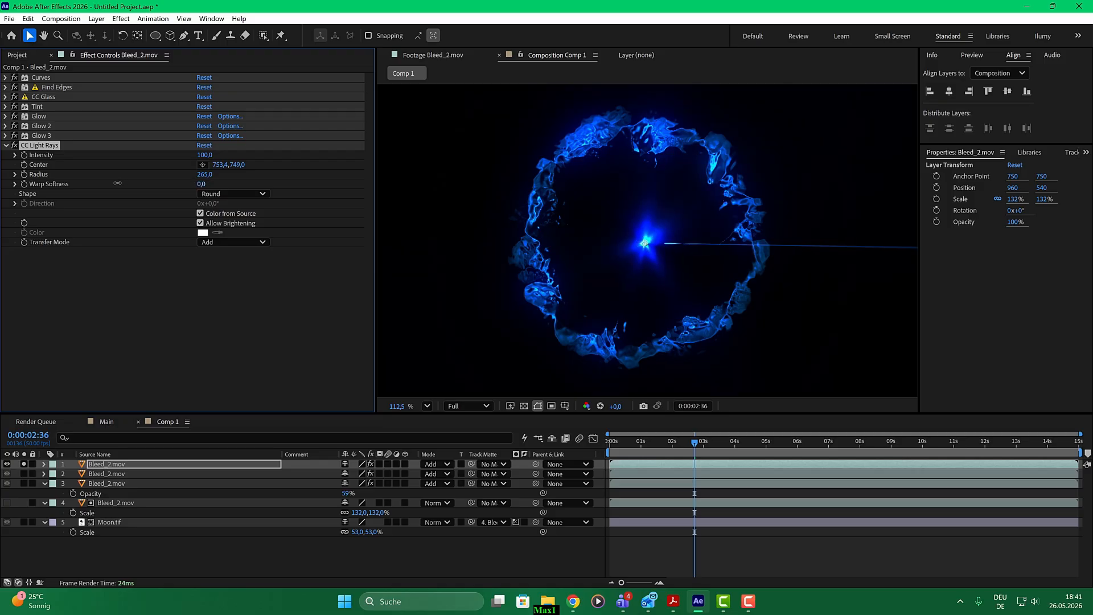
pyautogui.moveTo(203, 175); pyautogui.dragTo(286, 167)
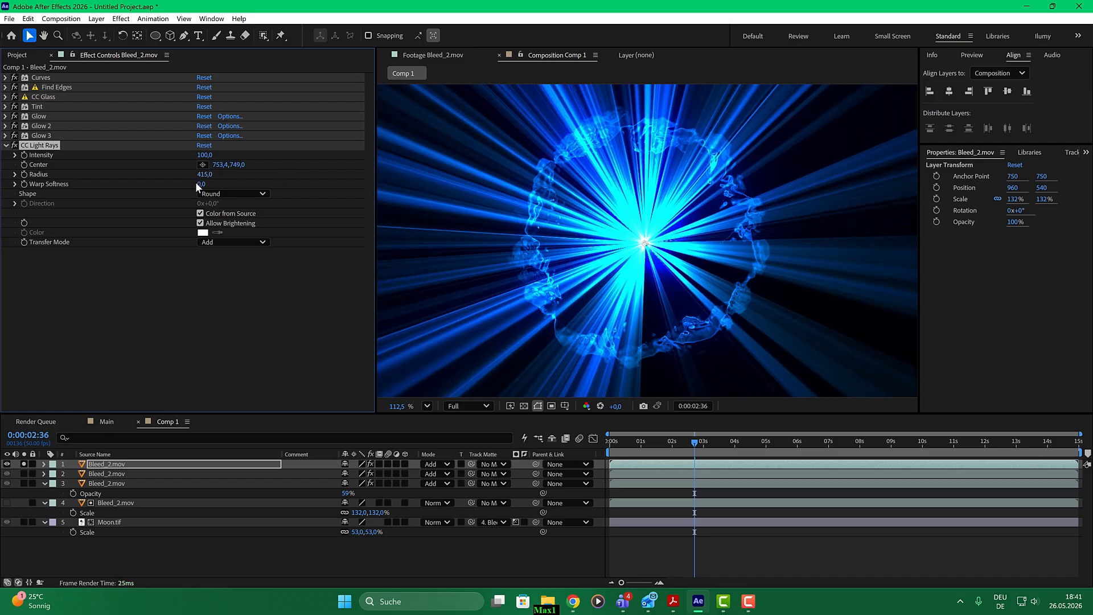
pyautogui.moveTo(197, 186); pyautogui.dragTo(202, 185)
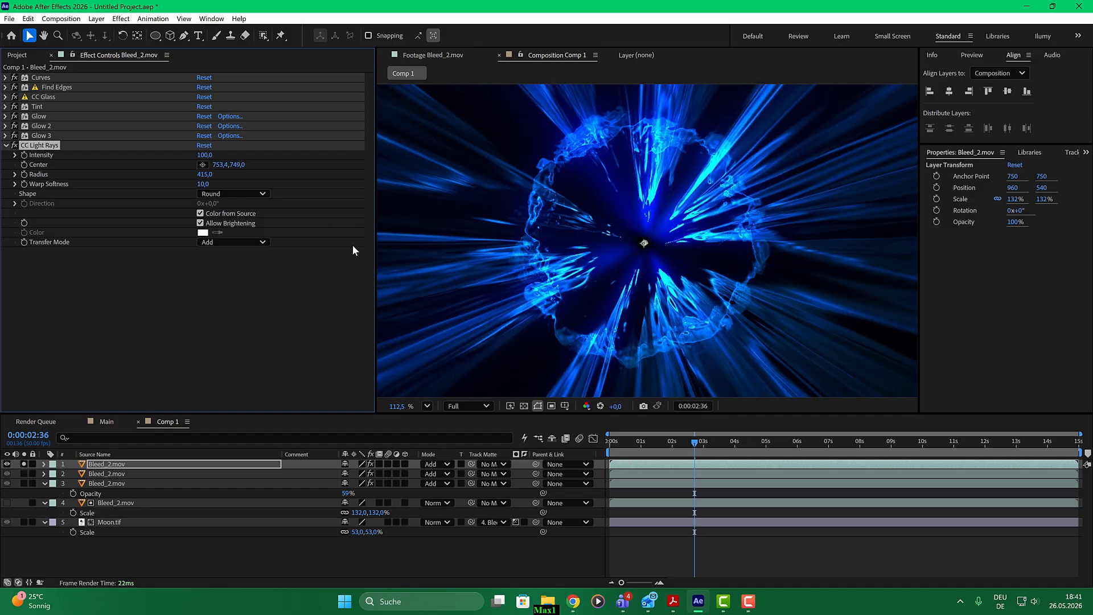
# Compare the light rays with Color from Source off and on, keep it on, and set the transfer mode to Screen
pyautogui.click(200, 214)
pyautogui.click(200, 214)
pyautogui.click(237, 243)
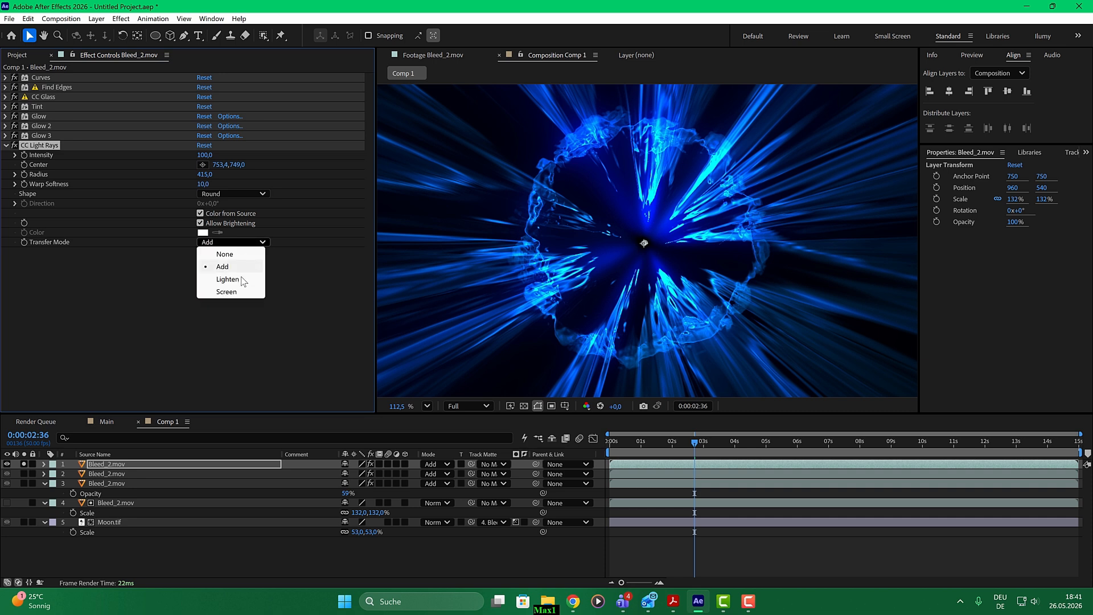
pyautogui.click(237, 292)
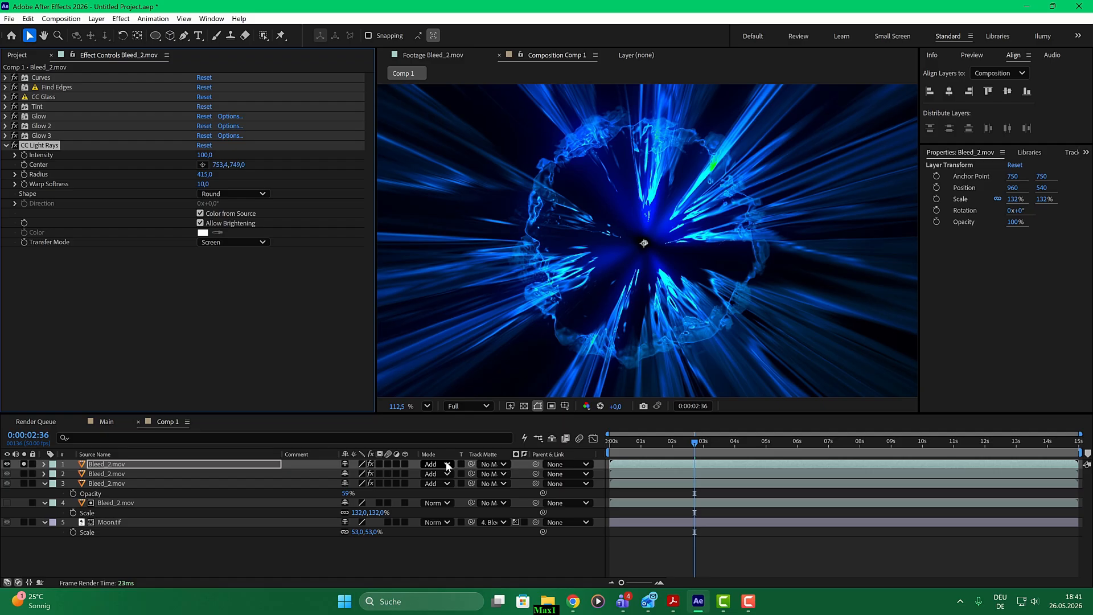
# Use the fourth layer, Bleed_2.mov, as an inverted luma matte for the light-rays layer and preview around 0:00:02:33
pyautogui.click(501, 464)
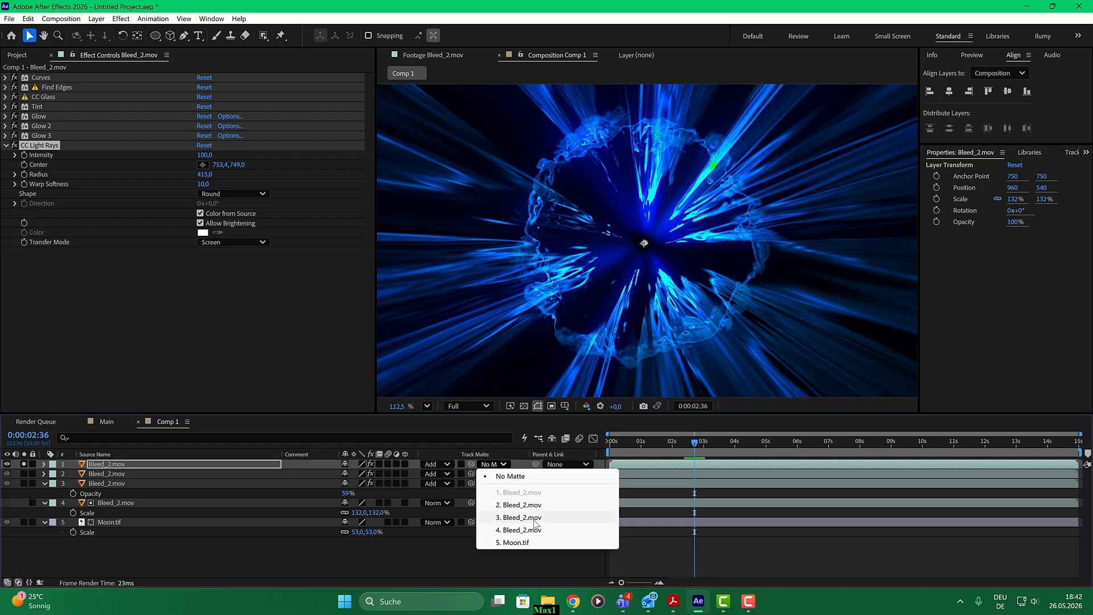
pyautogui.click(533, 529)
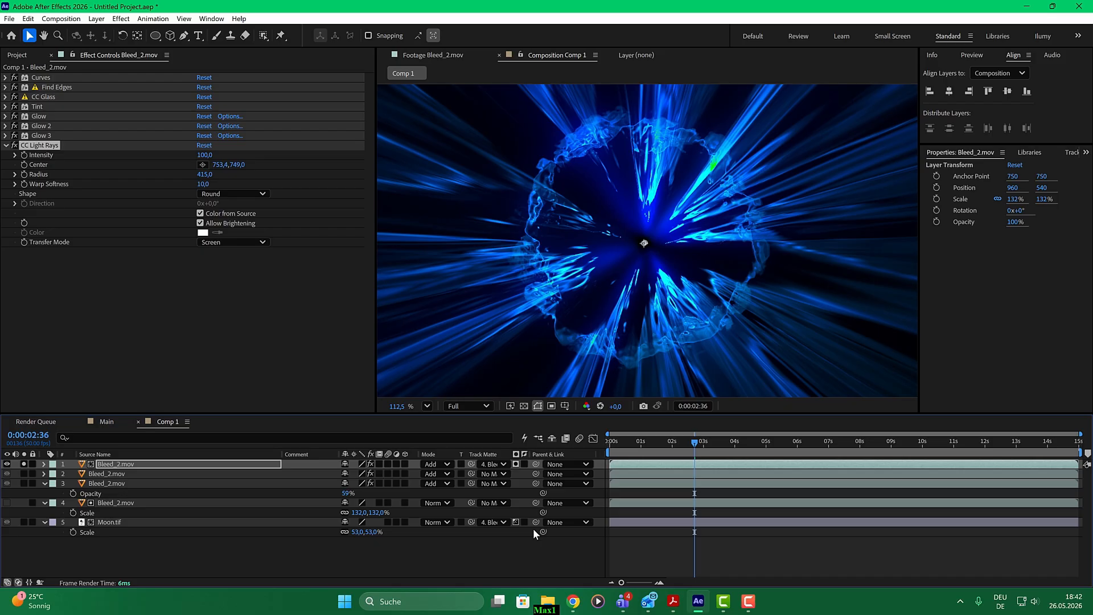
pyautogui.click(516, 464)
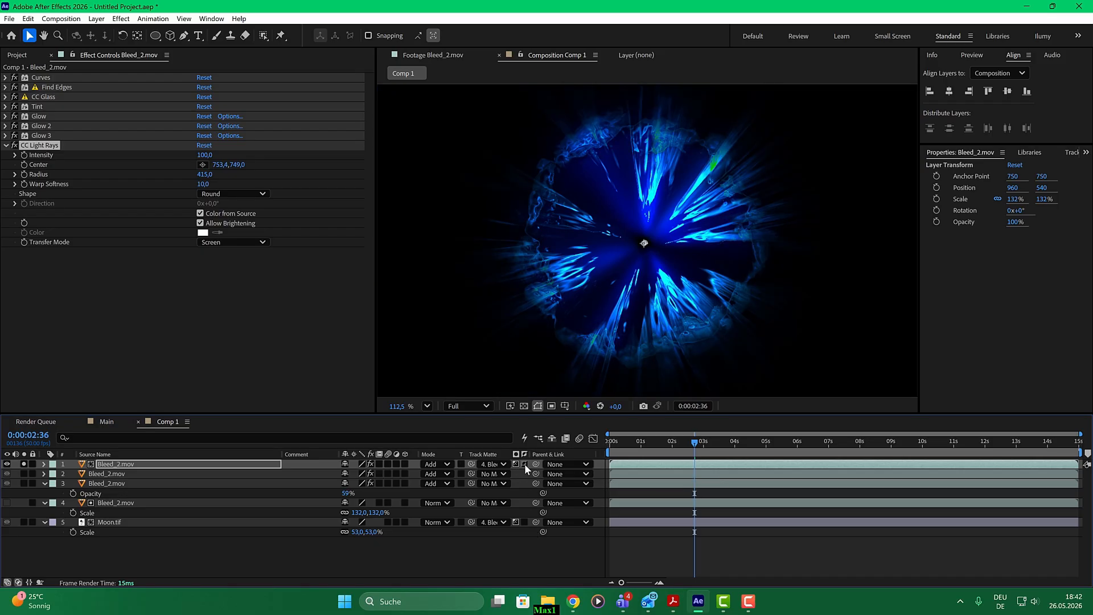
pyautogui.click(524, 464)
pyautogui.moveTo(681, 441)
pyautogui.mouseDown()
pyautogui.moveTo(664, 442)
pyautogui.moveTo(746, 442)
pyautogui.moveTo(679, 443)
pyautogui.moveTo(702, 443)
pyautogui.moveTo(691, 442)
pyautogui.mouseUp()
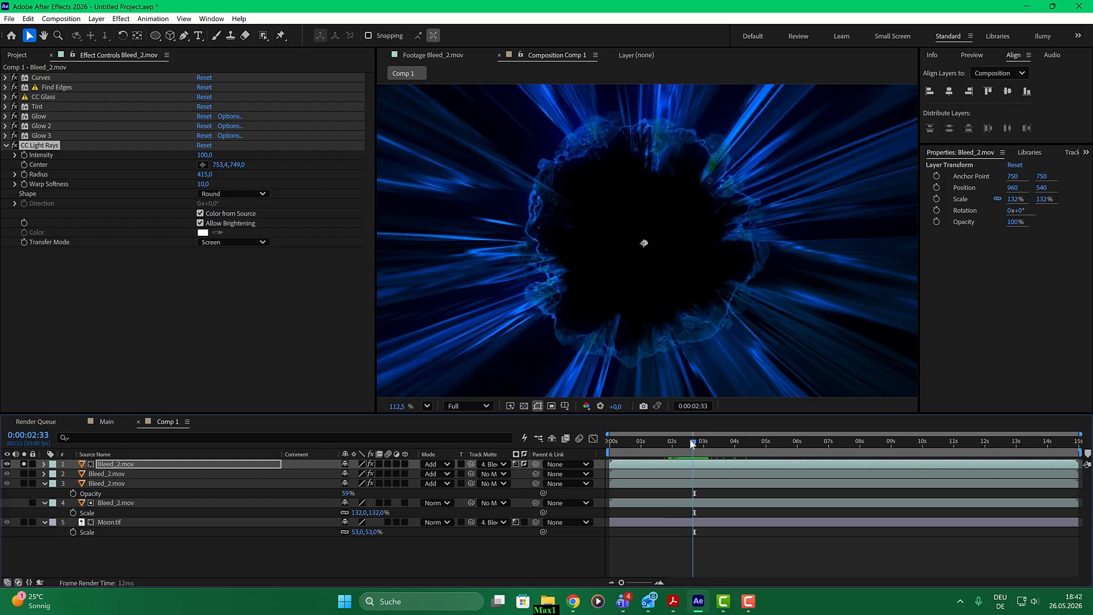
# Unsolo the light-rays layer and preview the combined transition up to 0:00:03:04
pyautogui.click(24, 464)
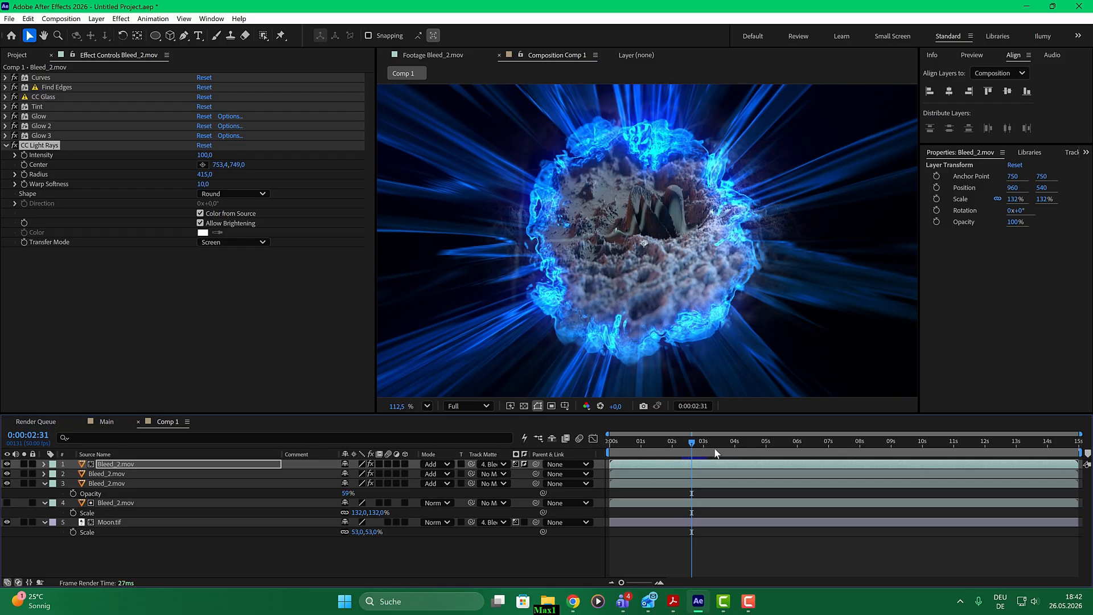
pyautogui.moveTo(671, 442)
pyautogui.mouseDown()
pyautogui.moveTo(651, 442)
pyautogui.moveTo(736, 444)
pyautogui.moveTo(648, 438)
pyautogui.moveTo(691, 436)
pyautogui.mouseUp()
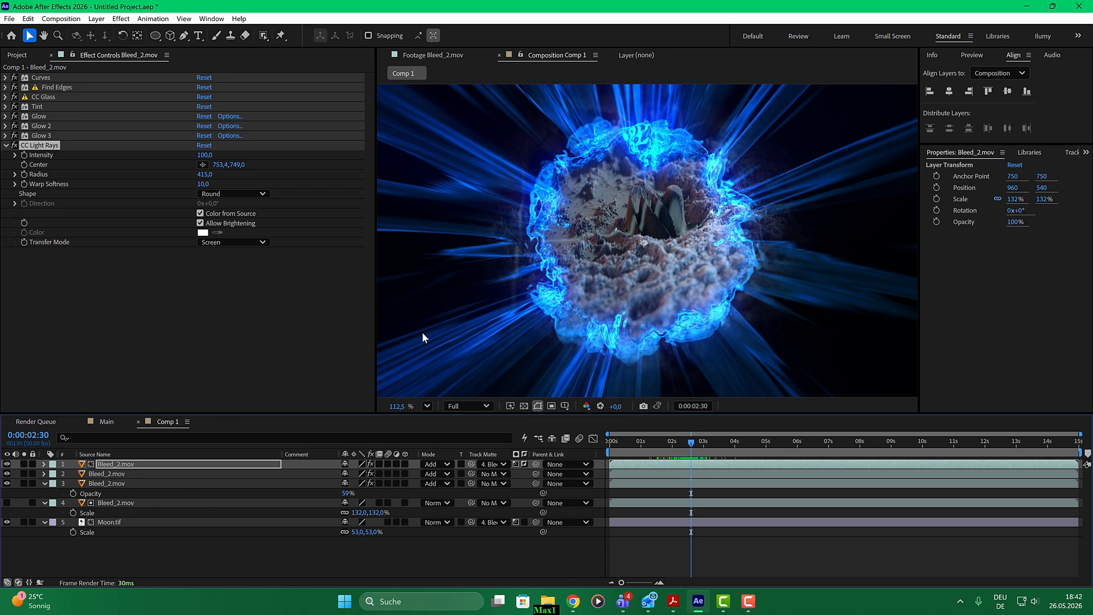
pyautogui.moveTo(674, 442); pyautogui.dragTo(706, 445)
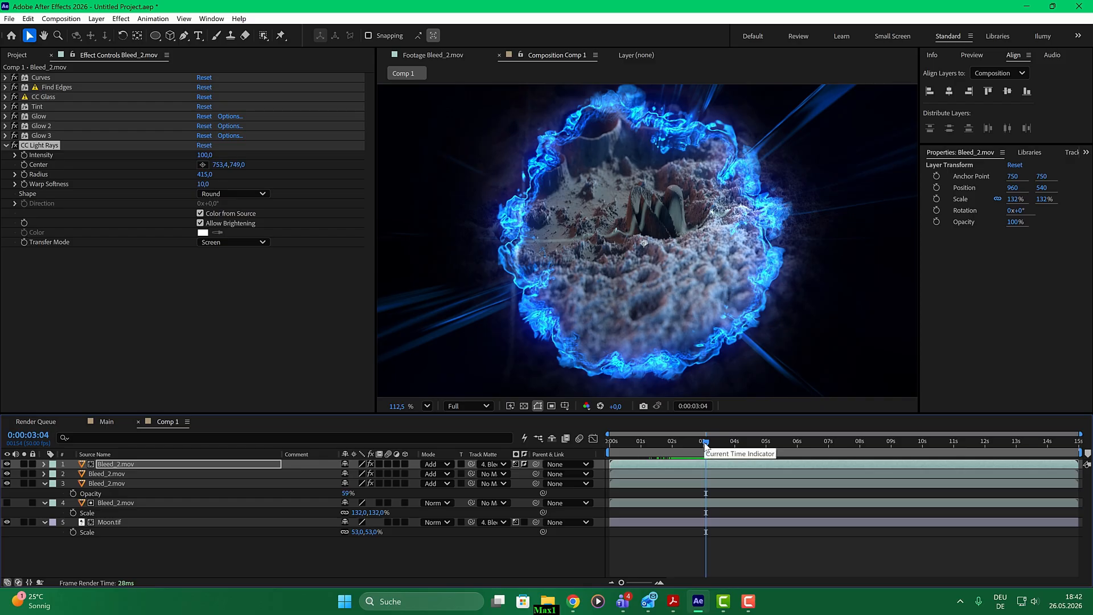